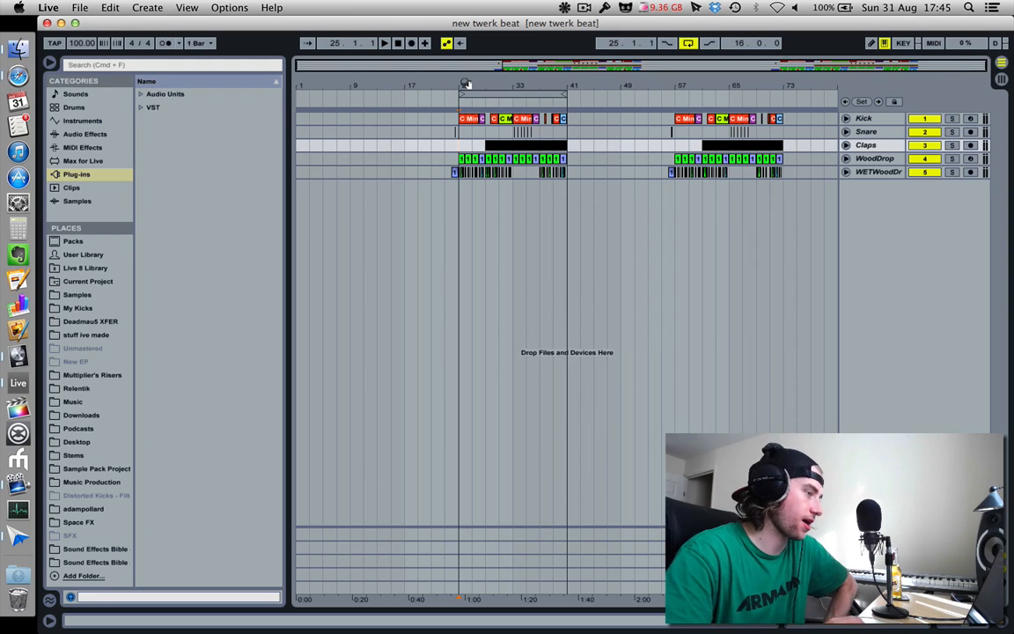
Play the drop section with all tracks from bar 25 to about bar 33.
{"action": "left_click_drag", "start_coordinate": [466, 83], "coordinate": [439, 162]}
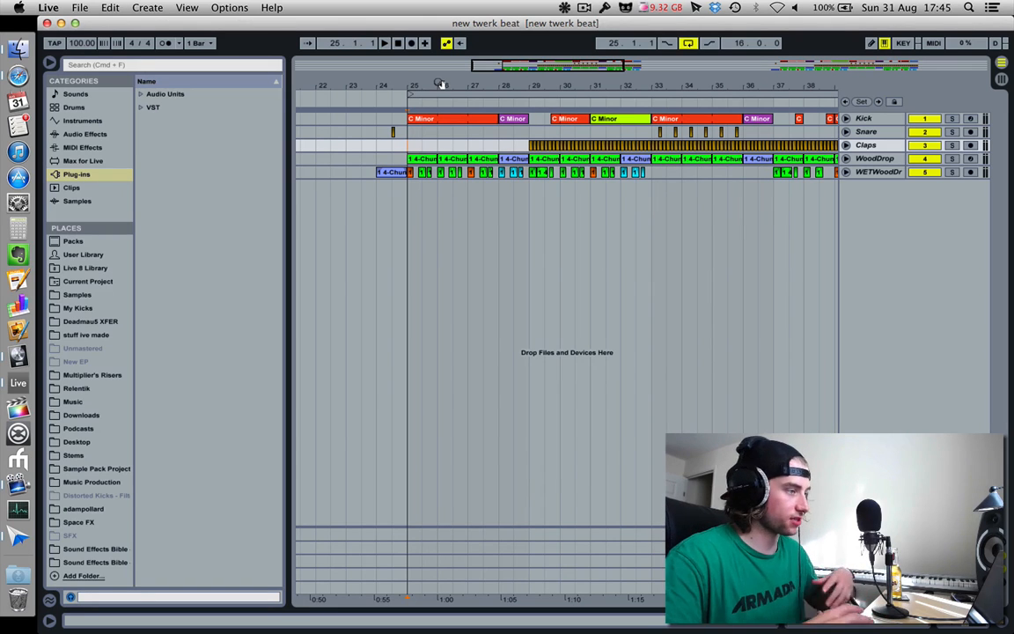
{"action": "left_click_drag", "start_coordinate": [442, 84], "coordinate": [434, 85]}
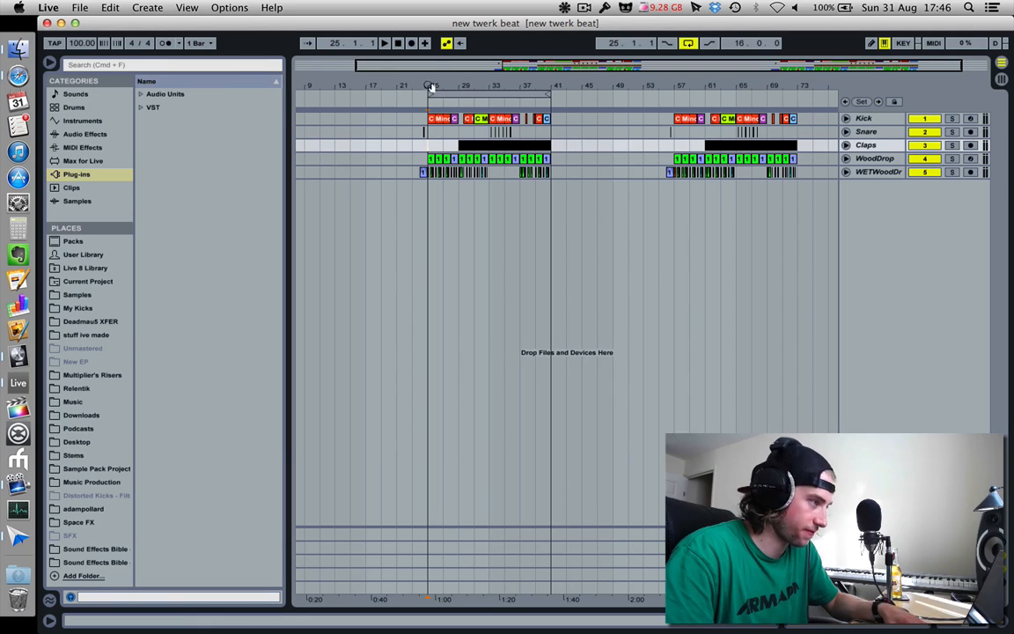
{"action": "left_click_drag", "start_coordinate": [431, 86], "coordinate": [429, 141]}
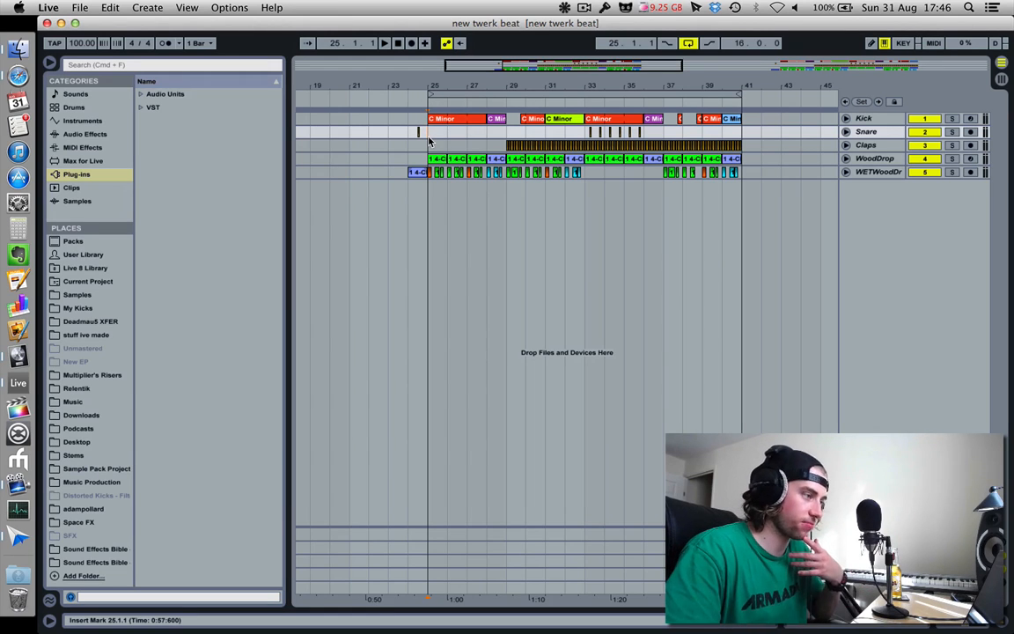
{"action": "key", "text": "space"}
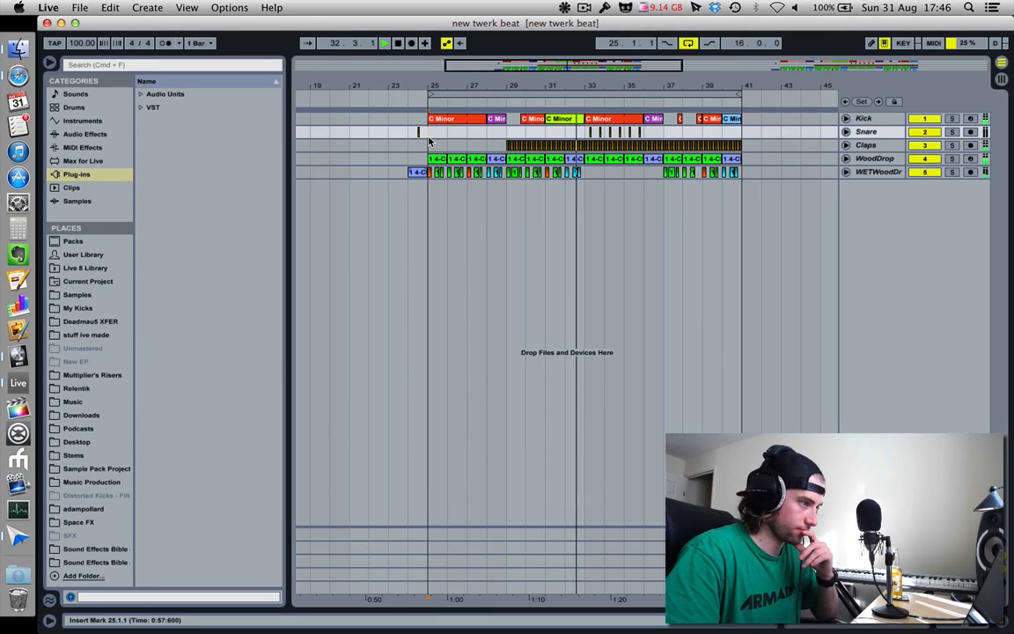
{"action": "key", "text": "space"}
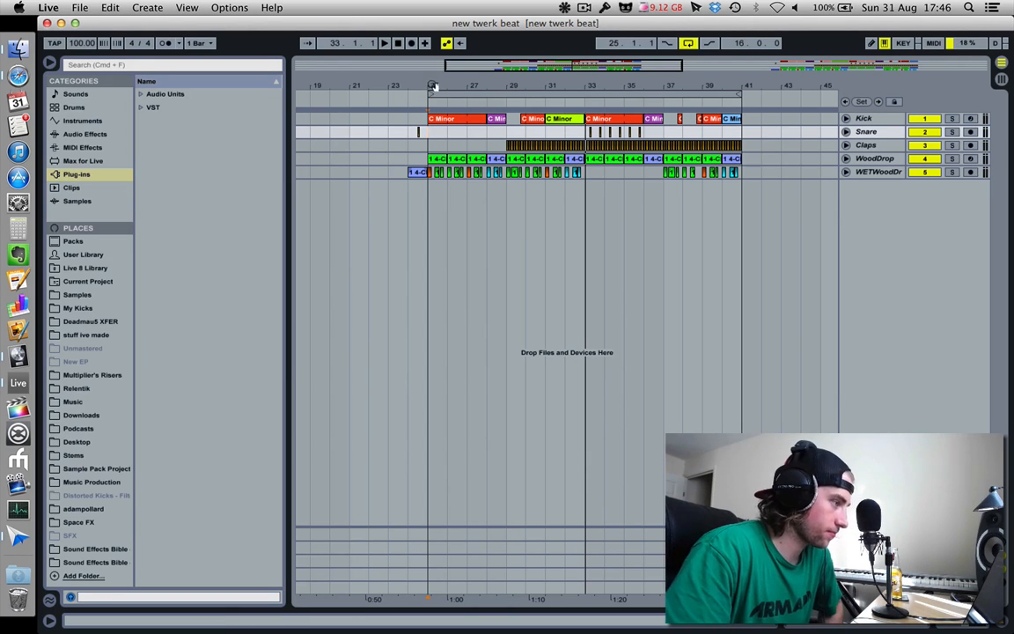
Solo the WoodDrop and WETWoodDr tracks and listen to them from bar 25.
{"action": "left_click_drag", "start_coordinate": [433, 87], "coordinate": [432, 123]}
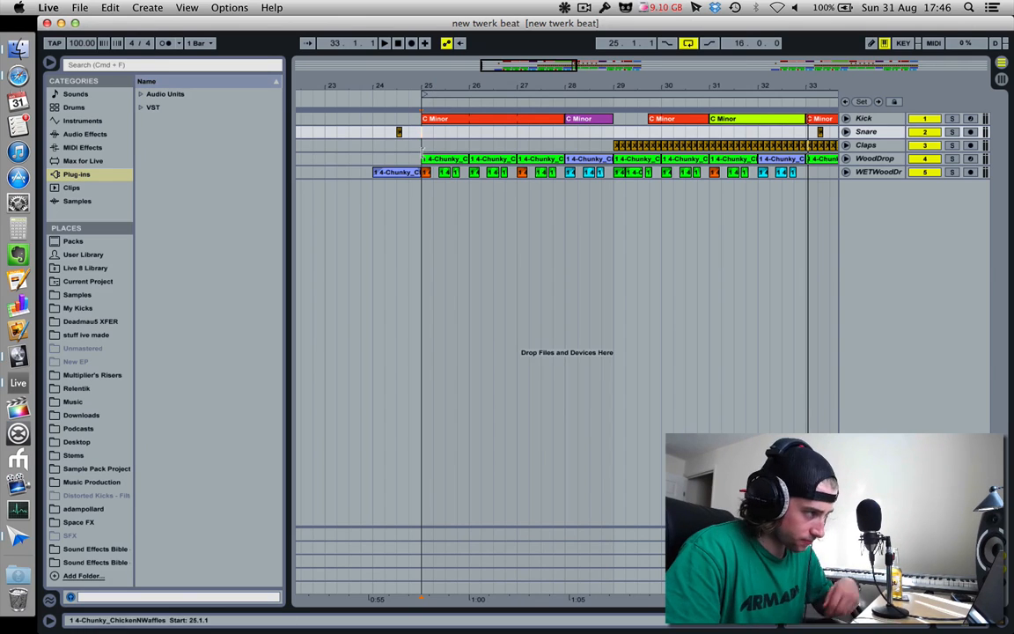
{"action": "left_click", "coordinate": [425, 160]}
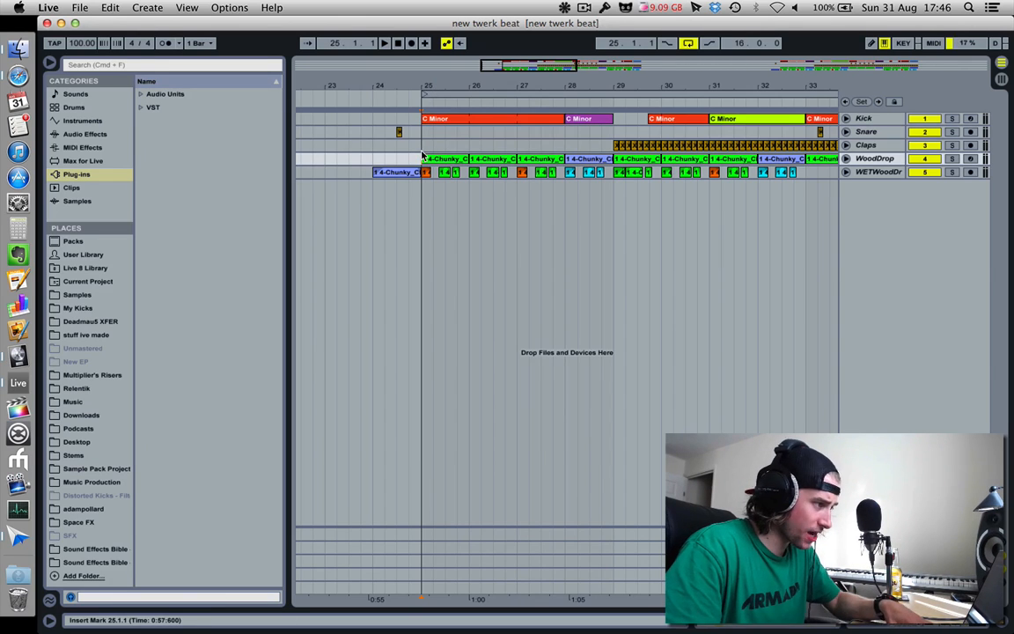
{"action": "left_click", "coordinate": [951, 171]}
{"action": "key", "text": "space"}
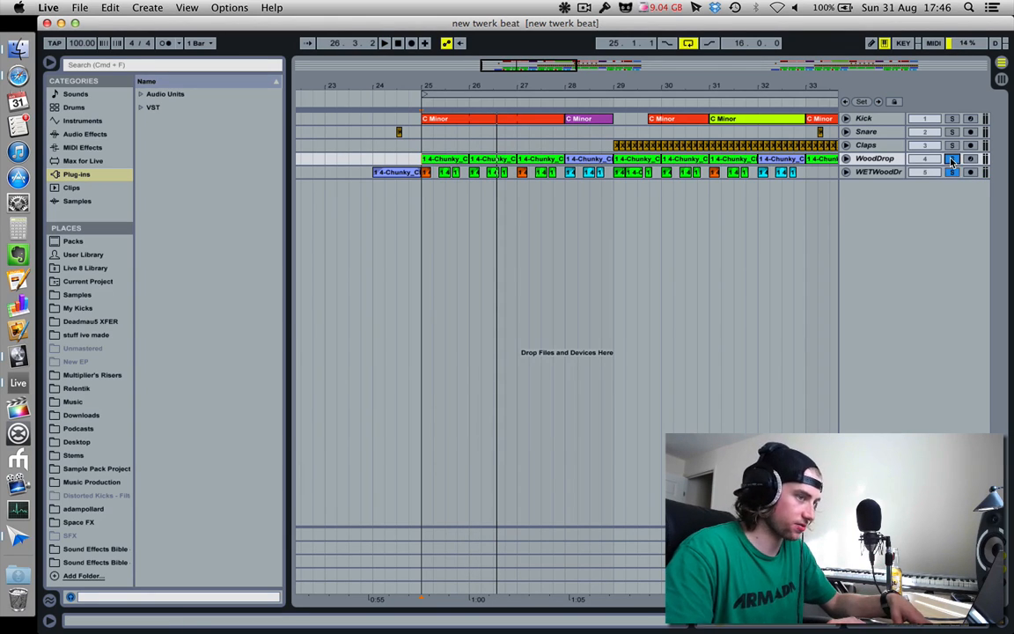
{"action": "key", "text": "space"}
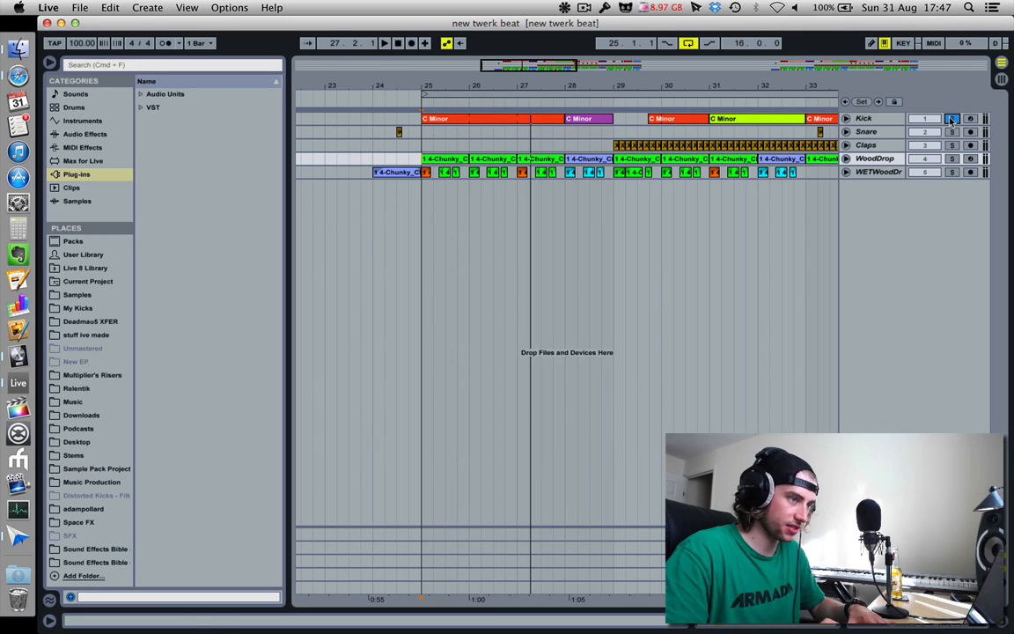
Play the soloed Kick track on its own from bar 25.
{"action": "left_click", "coordinate": [419, 122]}
{"action": "key", "text": "space"}
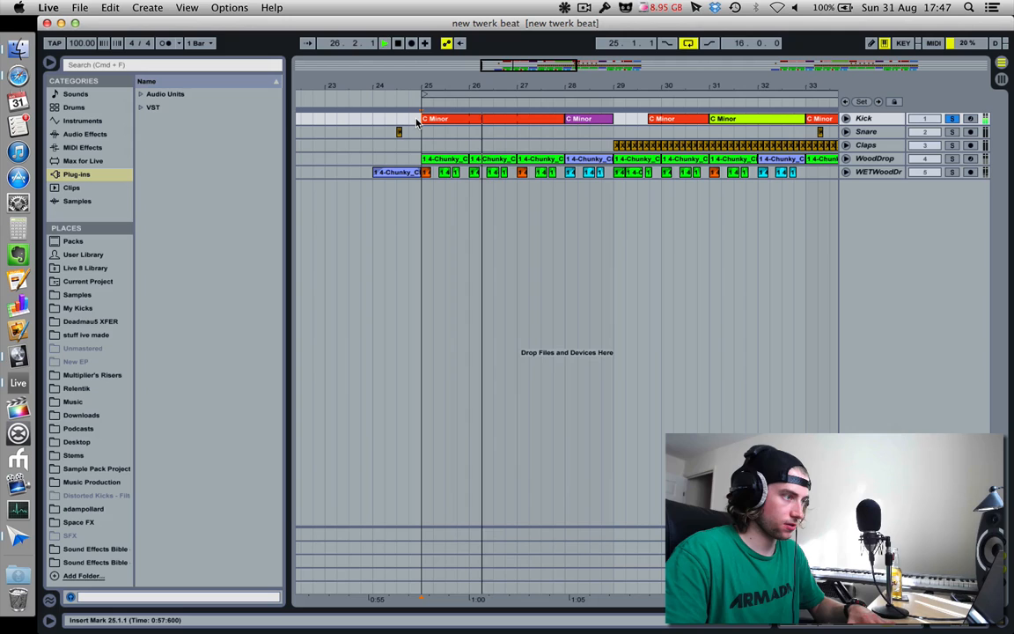
{"action": "key", "text": "space"}
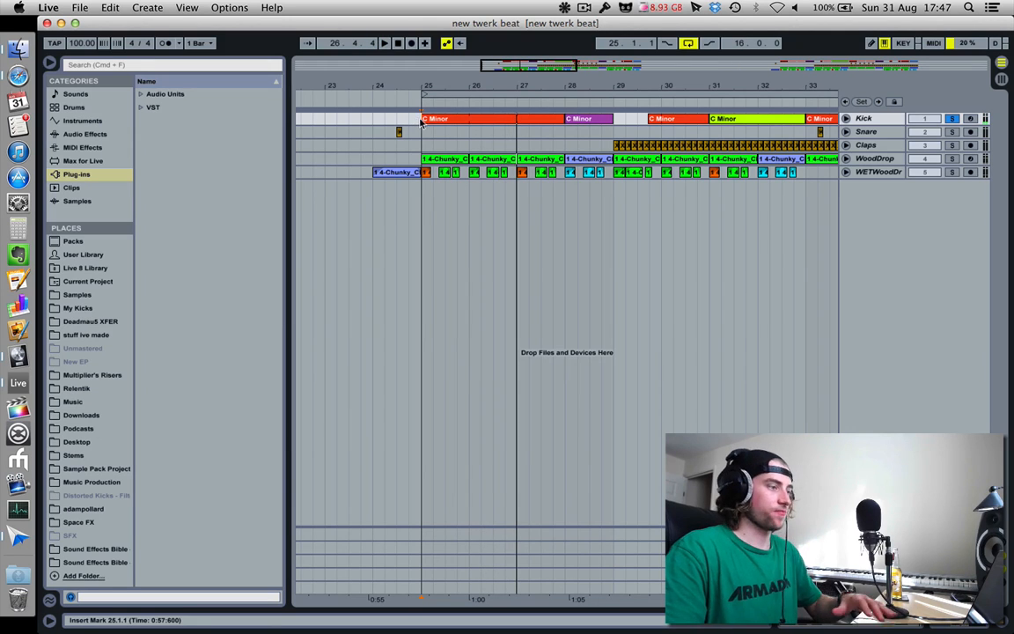
View the Kick track's devices, inspect the BazzISM2 plug-in's settings and close its window.
{"action": "left_click", "coordinate": [863, 118]}
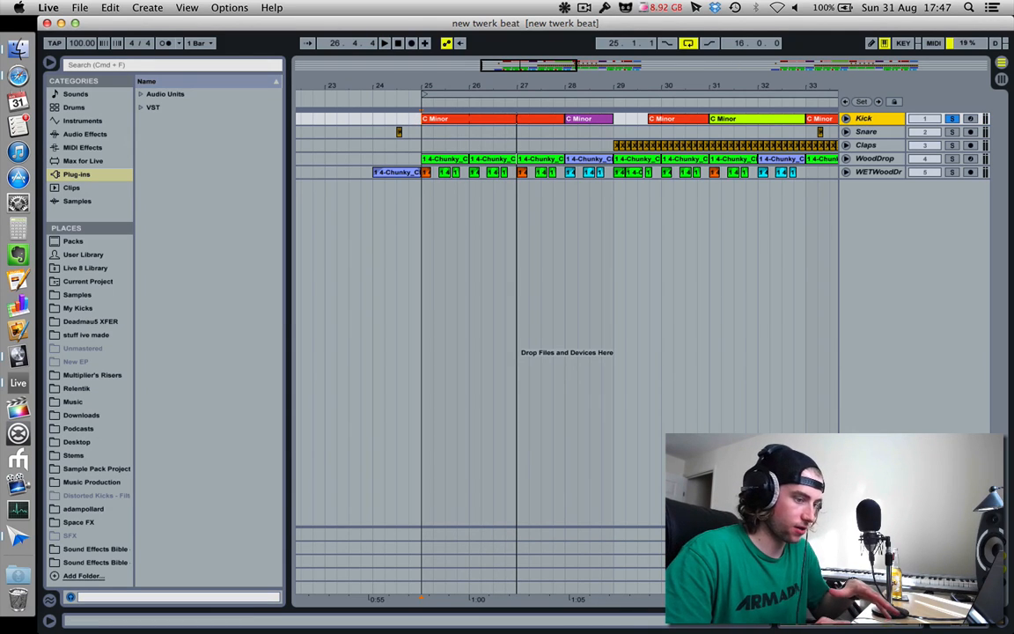
{"action": "left_click", "coordinate": [935, 619]}
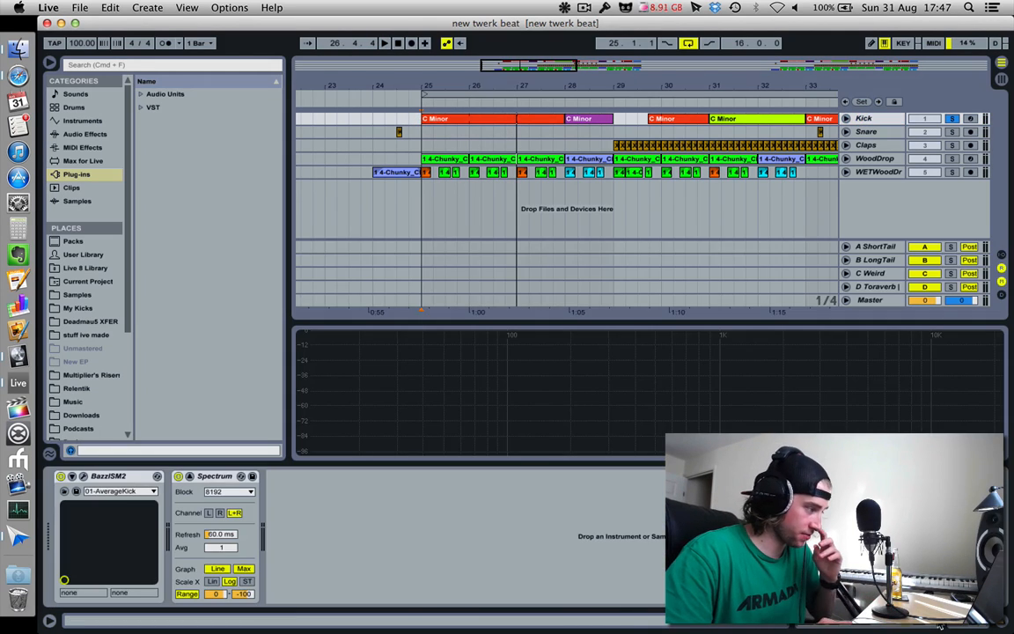
{"action": "left_click", "coordinate": [126, 475]}
{"action": "left_click", "coordinate": [84, 476]}
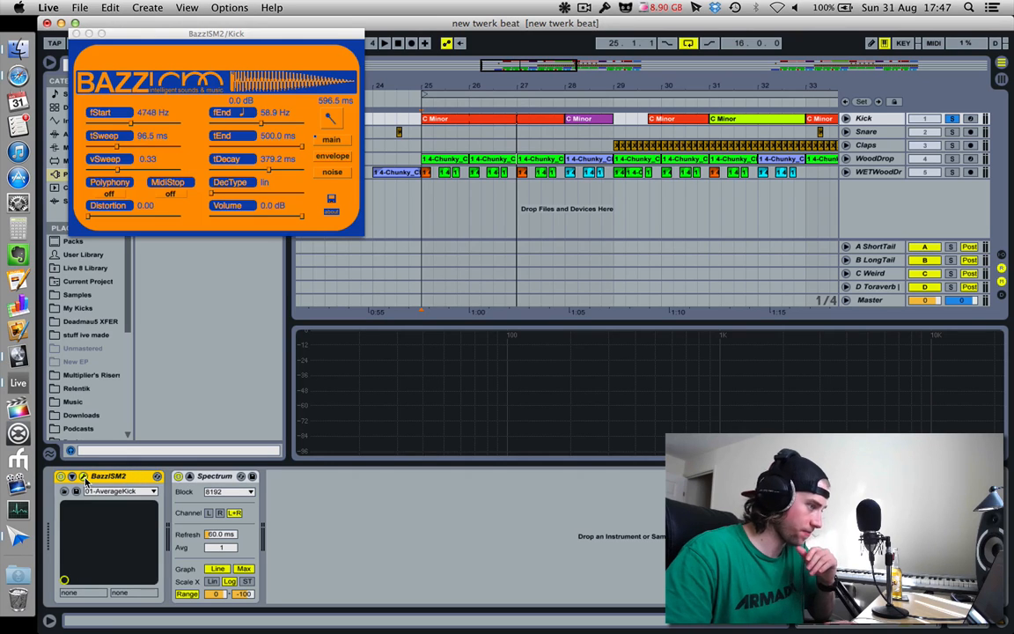
{"action": "left_click", "coordinate": [76, 35]}
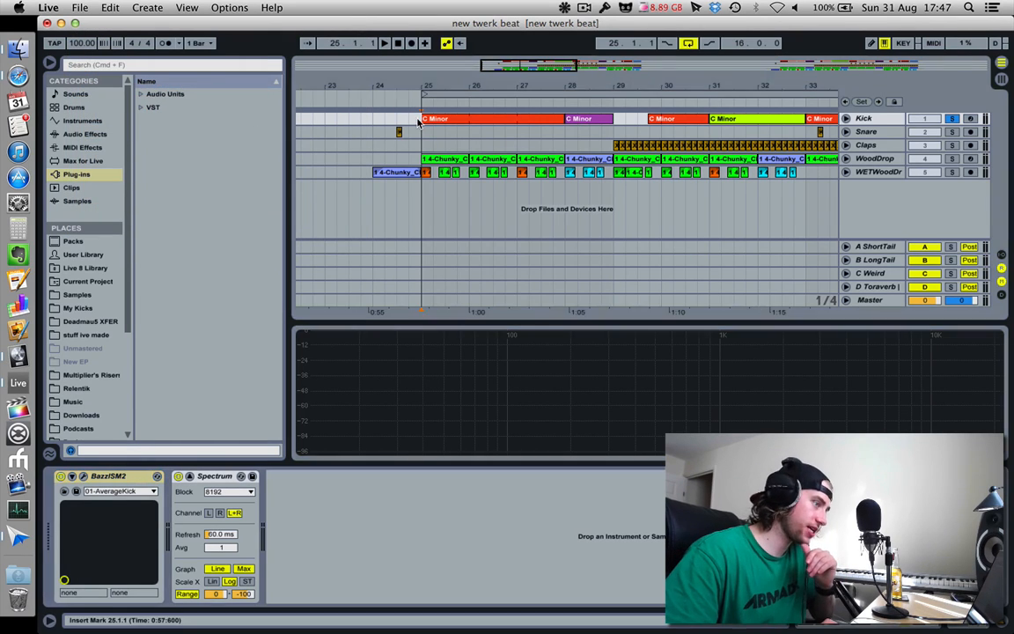
Unfold the Kick track to examine its note pattern from bar 25, and fold it again.
{"action": "mouse_move", "coordinate": [441, 81]}
{"action": "left_mouse_down"}
{"action": "mouse_move", "coordinate": [441, 128]}
{"action": "mouse_move", "coordinate": [441, 81]}
{"action": "left_mouse_up"}
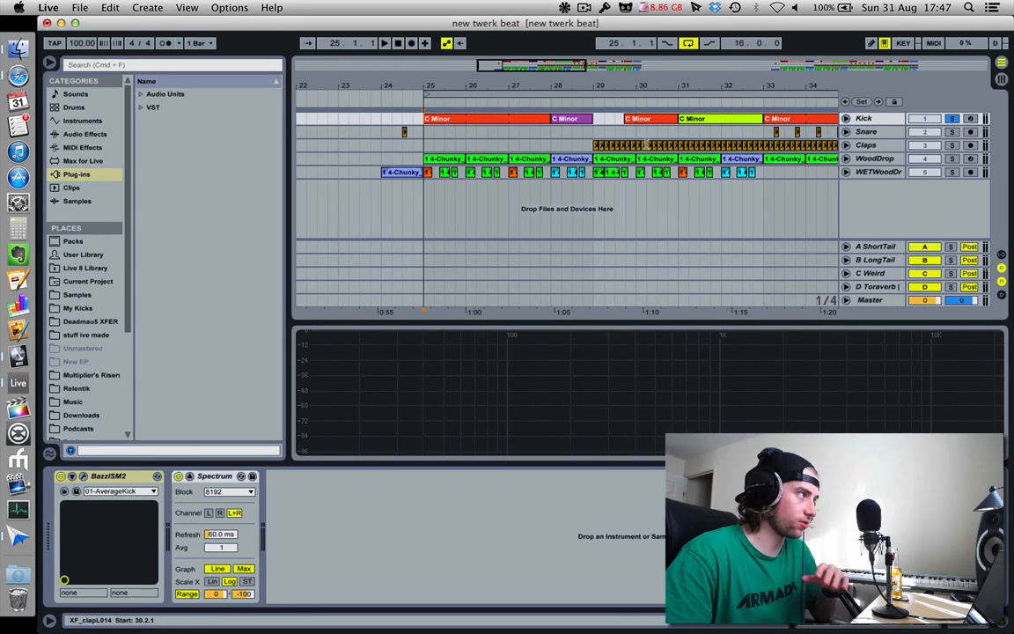
{"action": "left_click", "coordinate": [846, 118]}
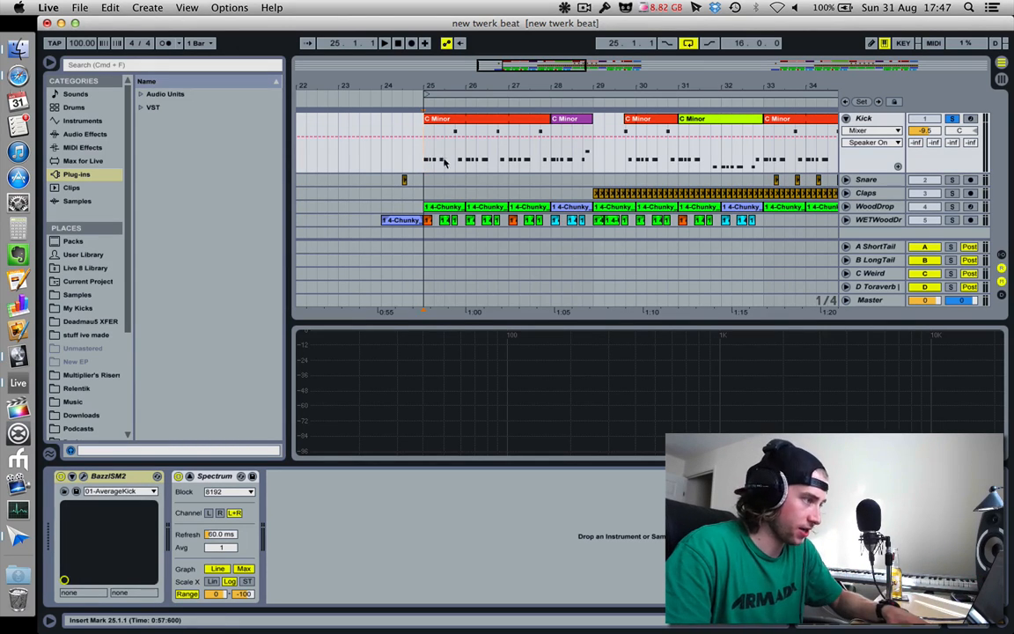
{"action": "left_click_drag", "start_coordinate": [455, 85], "coordinate": [453, 132]}
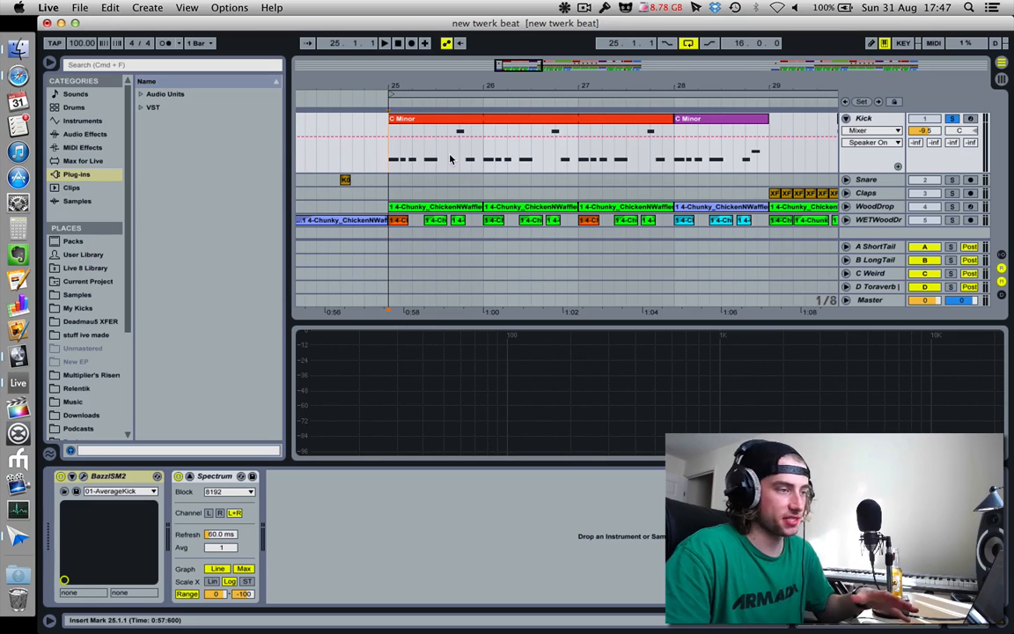
{"action": "left_click", "coordinate": [846, 118]}
{"action": "mouse_move", "coordinate": [704, 88]}
{"action": "left_mouse_down"}
{"action": "mouse_move", "coordinate": [413, 78]}
{"action": "mouse_move", "coordinate": [458, 84]}
{"action": "mouse_move", "coordinate": [459, 119]}
{"action": "mouse_move", "coordinate": [381, 83]}
{"action": "mouse_move", "coordinate": [429, 48]}
{"action": "mouse_move", "coordinate": [395, 137]}
{"action": "left_mouse_up"}
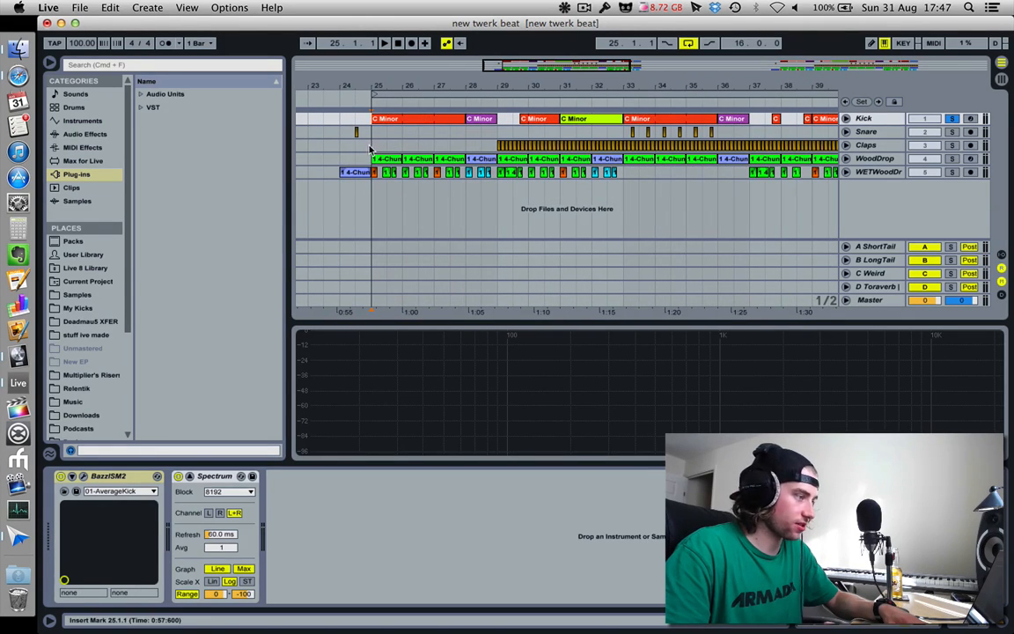
Listen briefly to the soloed WETWoodDr track from bar 25 and remove its solo.
{"action": "left_click", "coordinate": [370, 146]}
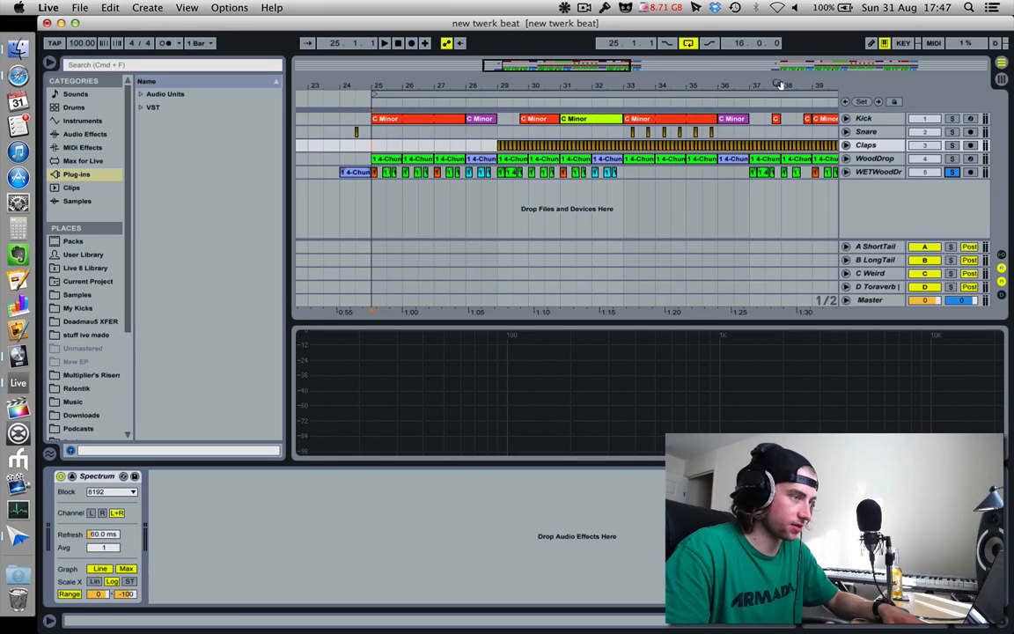
{"action": "key", "text": "space"}
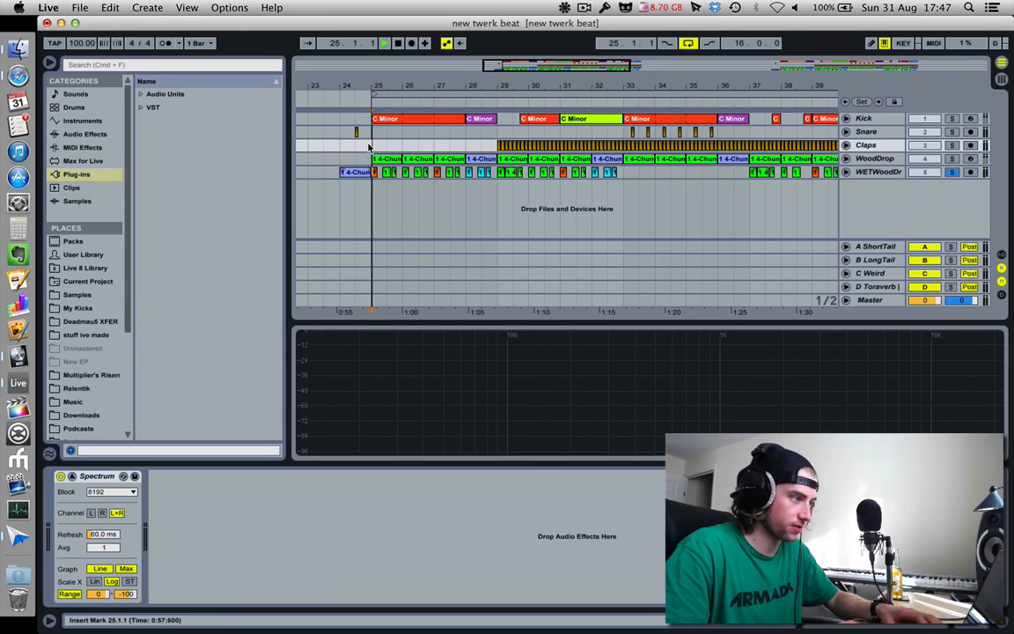
{"action": "key", "text": "space"}
{"action": "left_click", "coordinate": [953, 173]}
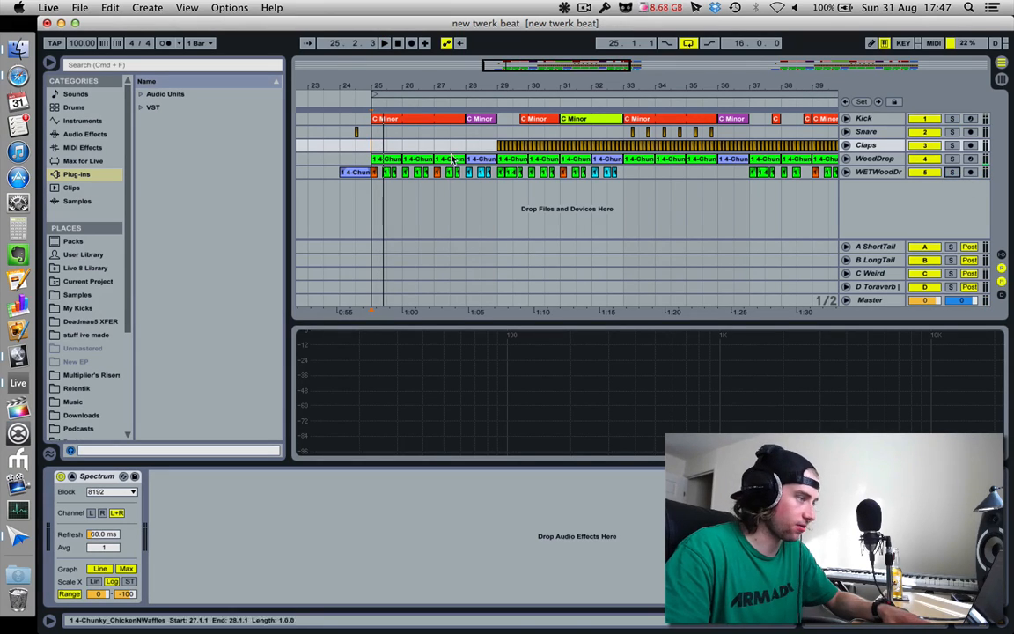
Play the full mix from bar 25 to hear the WETWoodDr chops against the kick.
{"action": "key", "text": "space"}
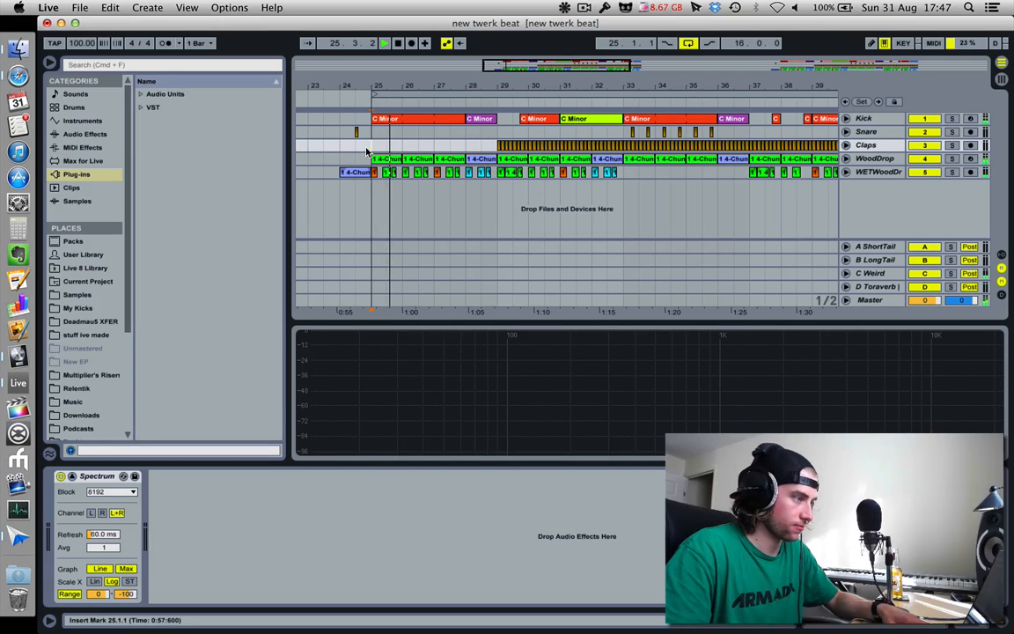
{"action": "key", "text": "space"}
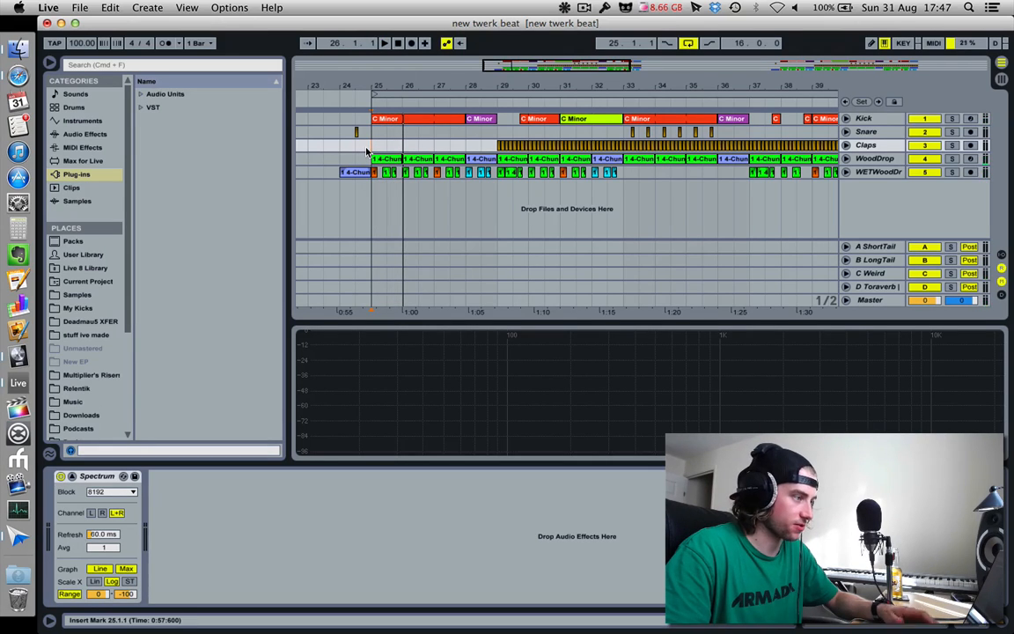
{"action": "key", "text": "space"}
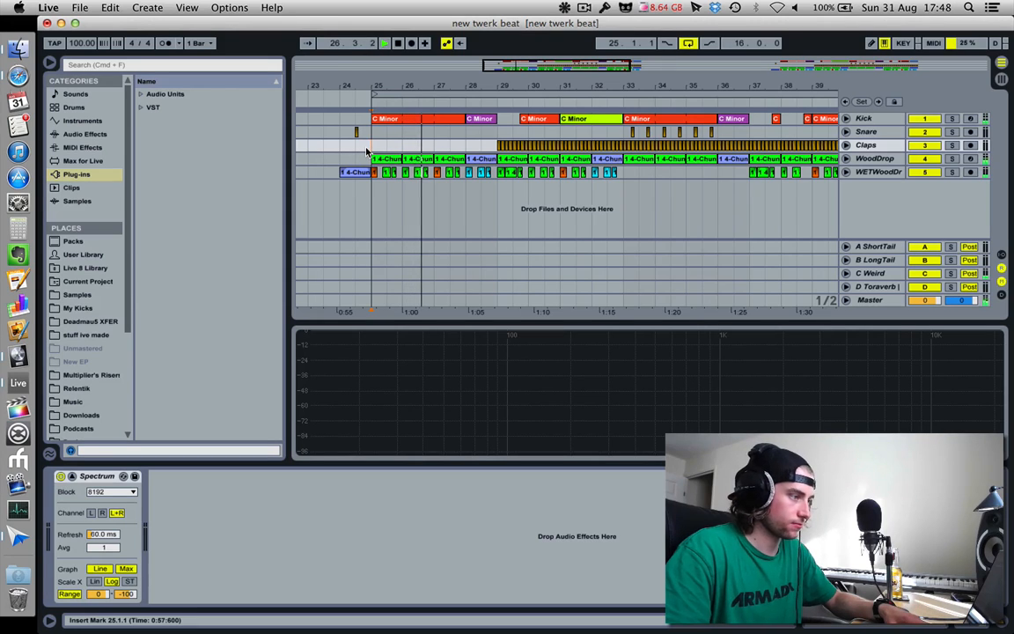
{"action": "key", "text": "space"}
Compare the kick notes with the last WETWoodDr clip before bar 27 and trim that clip's end to 26.4.1.
{"action": "left_click_drag", "start_coordinate": [431, 86], "coordinate": [428, 159]}
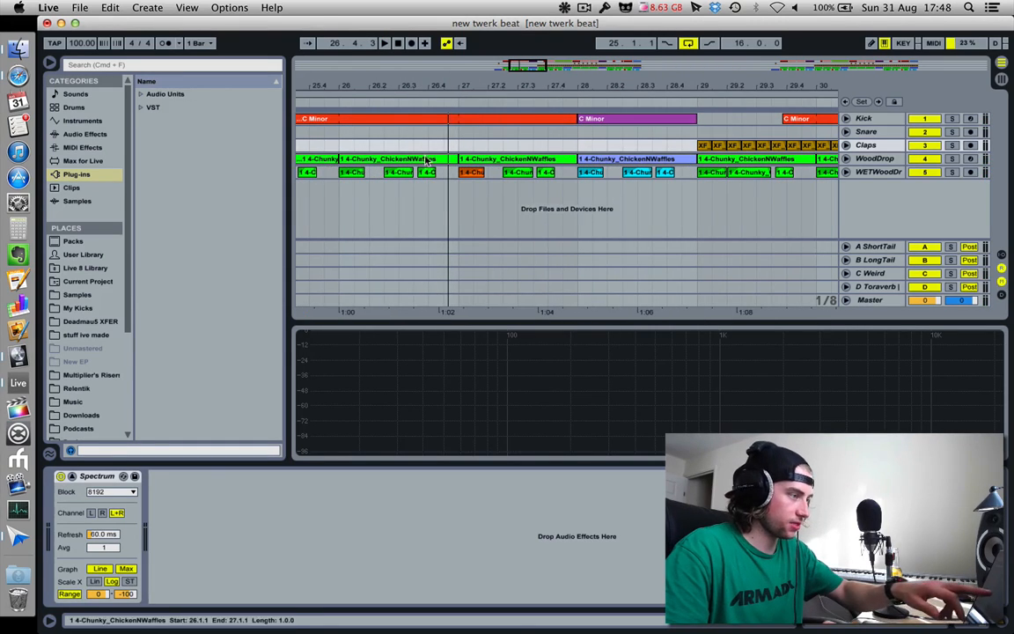
{"action": "left_click", "coordinate": [426, 173]}
{"action": "key", "text": "space"}
{"action": "key", "text": "space"}
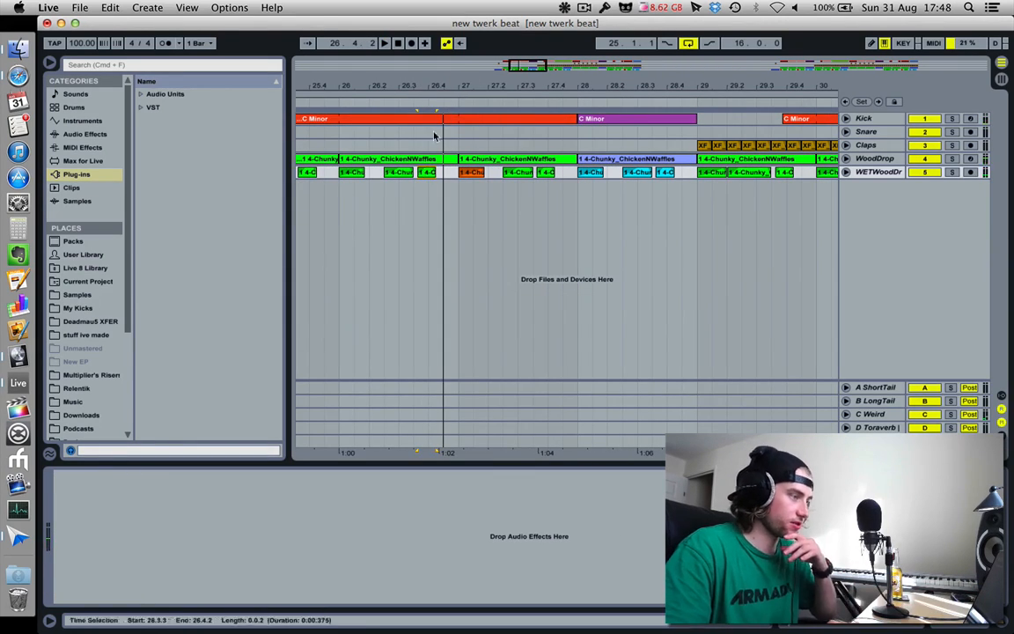
{"action": "left_click", "coordinate": [845, 119]}
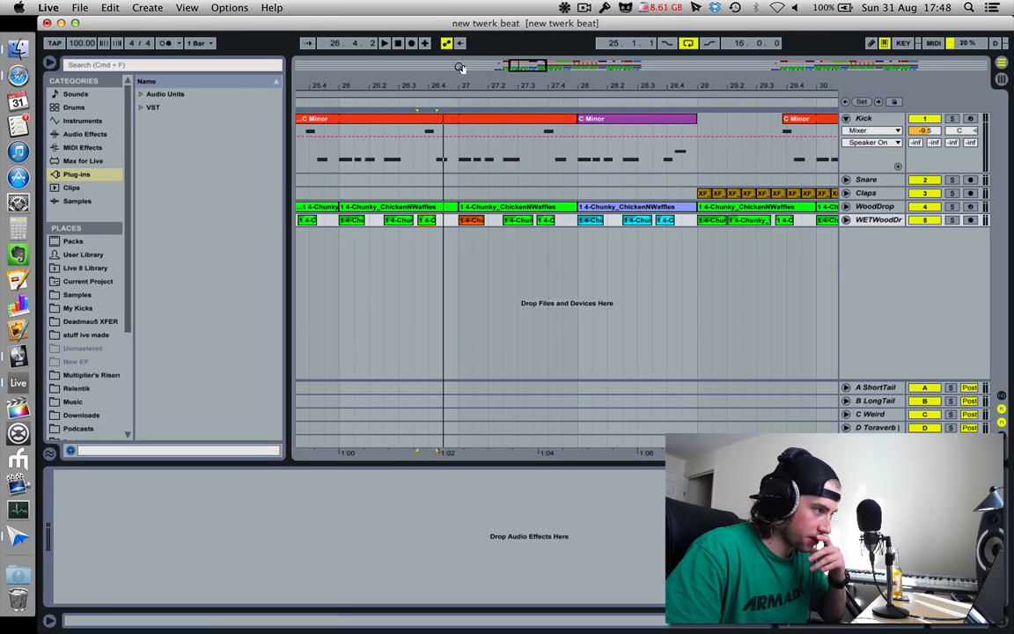
{"action": "left_click_drag", "start_coordinate": [436, 84], "coordinate": [436, 128]}
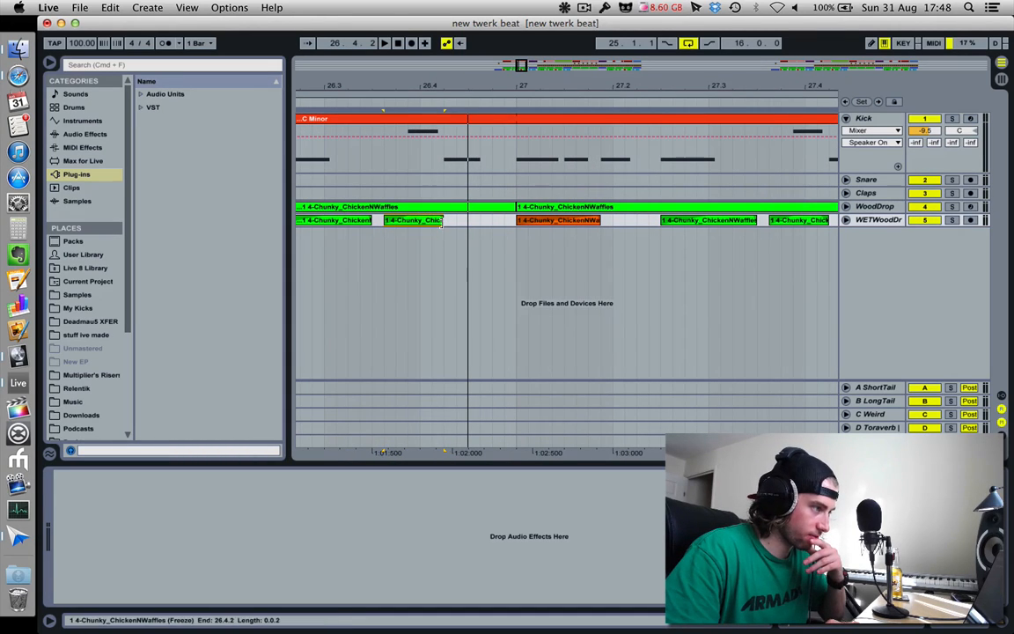
{"action": "left_click_drag", "start_coordinate": [442, 224], "coordinate": [431, 224]}
{"action": "left_click_drag", "start_coordinate": [428, 86], "coordinate": [428, 37]}
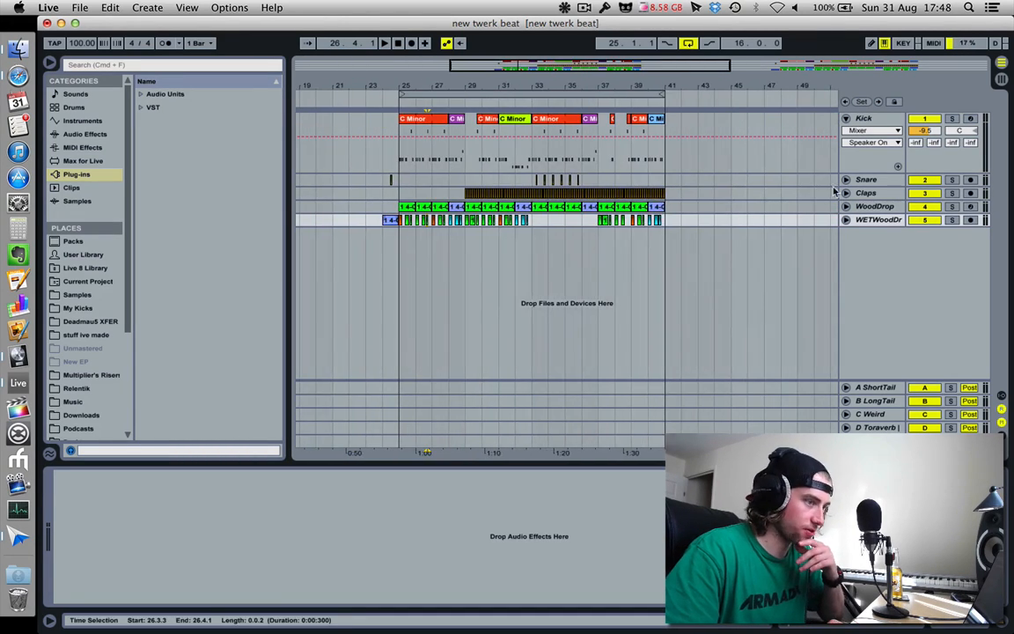
Unfold the WETWoodDr track to show its waveform and replay the drop from bar 25.
{"action": "left_click", "coordinate": [845, 219]}
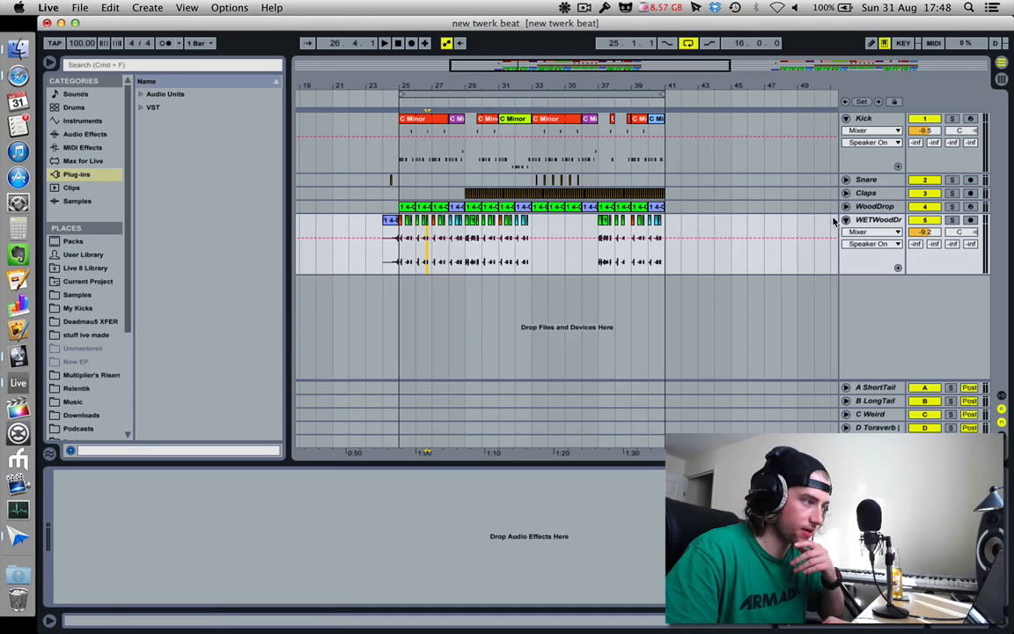
{"action": "left_click", "coordinate": [397, 256]}
{"action": "key", "text": "space"}
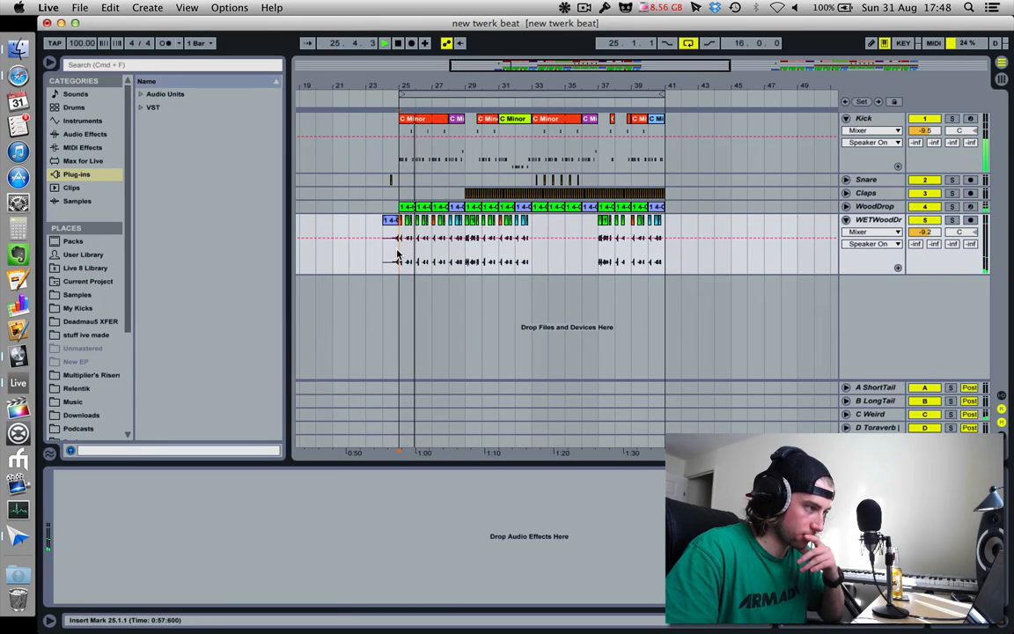
{"action": "mouse_move", "coordinate": [432, 86]}
{"action": "left_mouse_down"}
{"action": "mouse_move", "coordinate": [432, 132]}
{"action": "mouse_move", "coordinate": [432, 94]}
{"action": "left_mouse_up"}
{"action": "key", "text": "space"}
{"action": "left_click", "coordinate": [324, 247]}
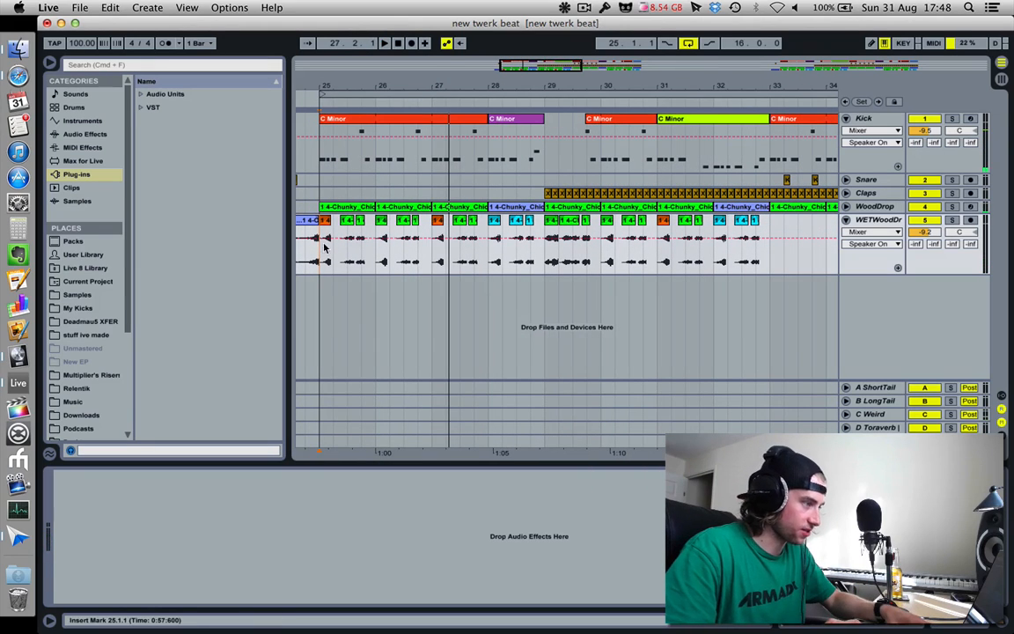
{"action": "key", "text": "space"}
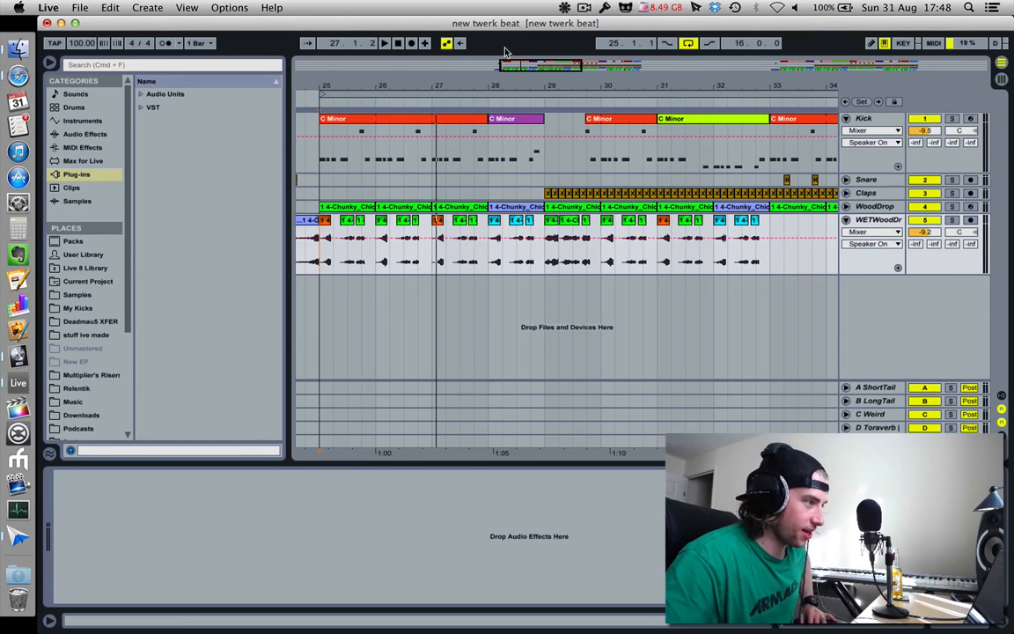
{"action": "left_click_drag", "start_coordinate": [415, 86], "coordinate": [436, 87]}
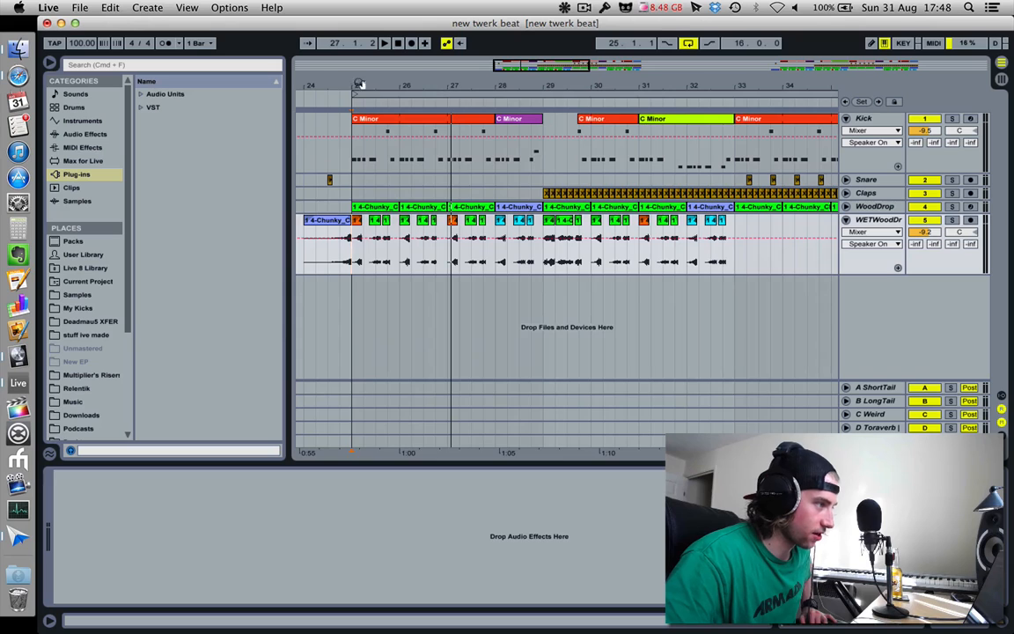
Unfold the WoodDrop track and play from 26.3.3 to compare its notes with the kick and WETWoodDr clips before bar 27.
{"action": "mouse_move", "coordinate": [359, 86]}
{"action": "left_mouse_down"}
{"action": "mouse_move", "coordinate": [360, 123]}
{"action": "mouse_move", "coordinate": [376, 84]}
{"action": "left_mouse_up"}
{"action": "left_click_drag", "start_coordinate": [552, 94], "coordinate": [537, 132]}
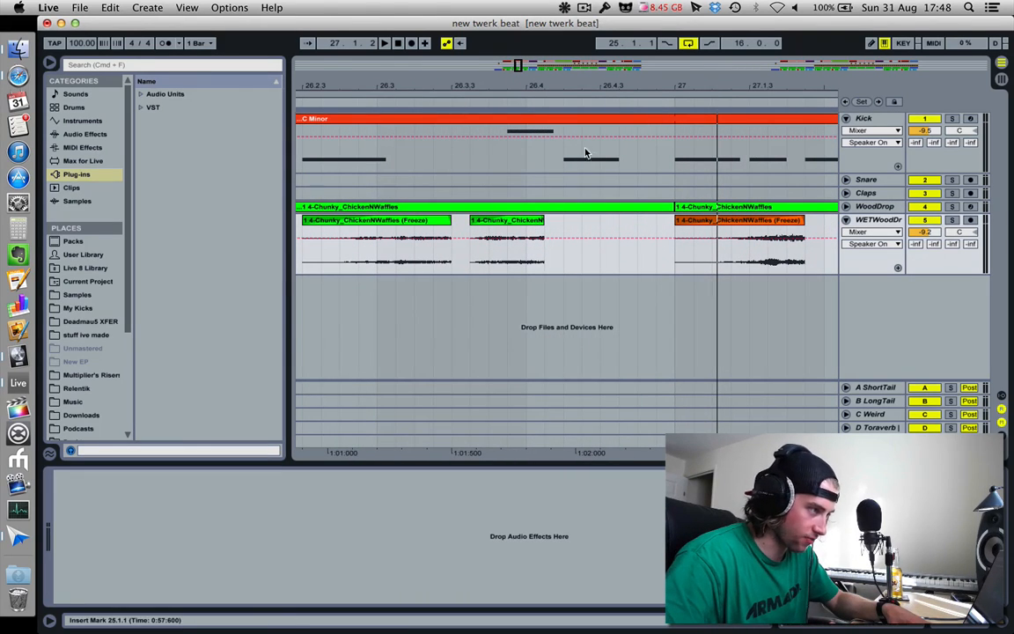
{"action": "left_click", "coordinate": [845, 207]}
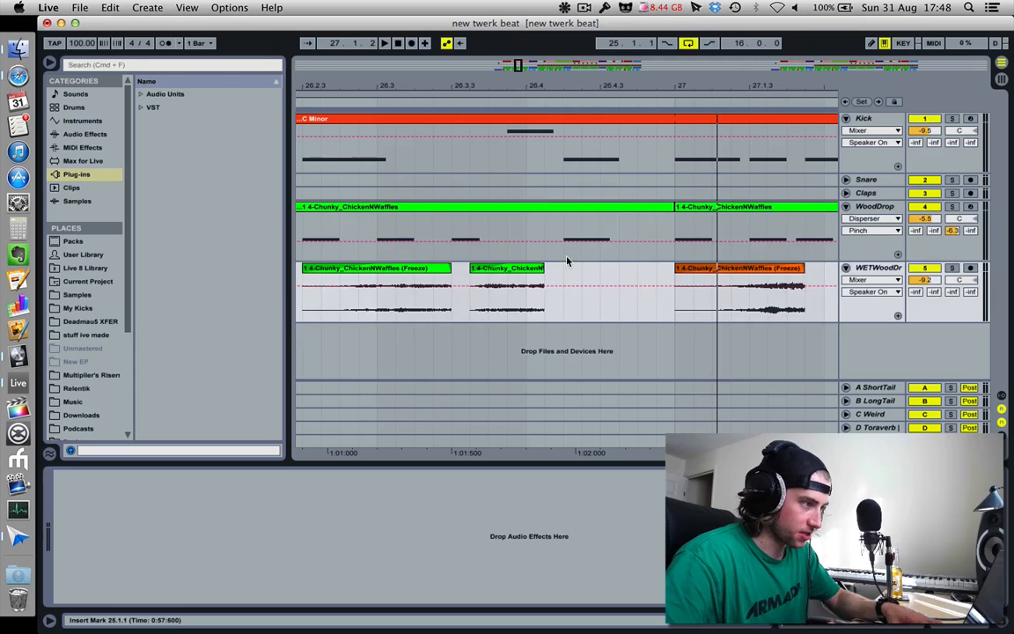
{"action": "key", "text": "space"}
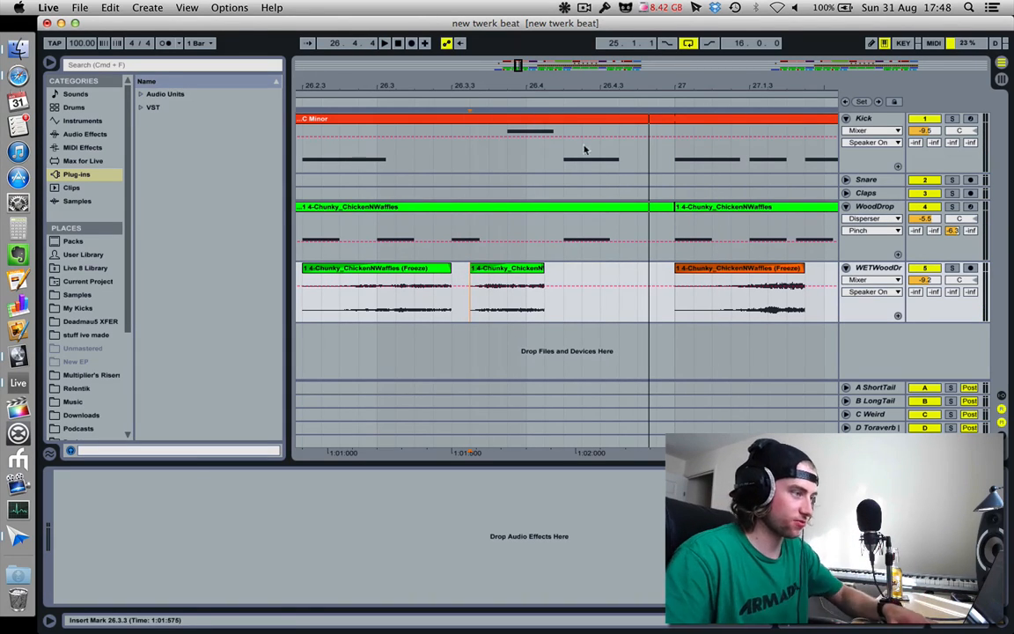
Play the full mix from bar 25 past bar 29 to check the WETWoodDr chops against the kick and WoodDrop.
{"action": "left_click", "coordinate": [541, 89]}
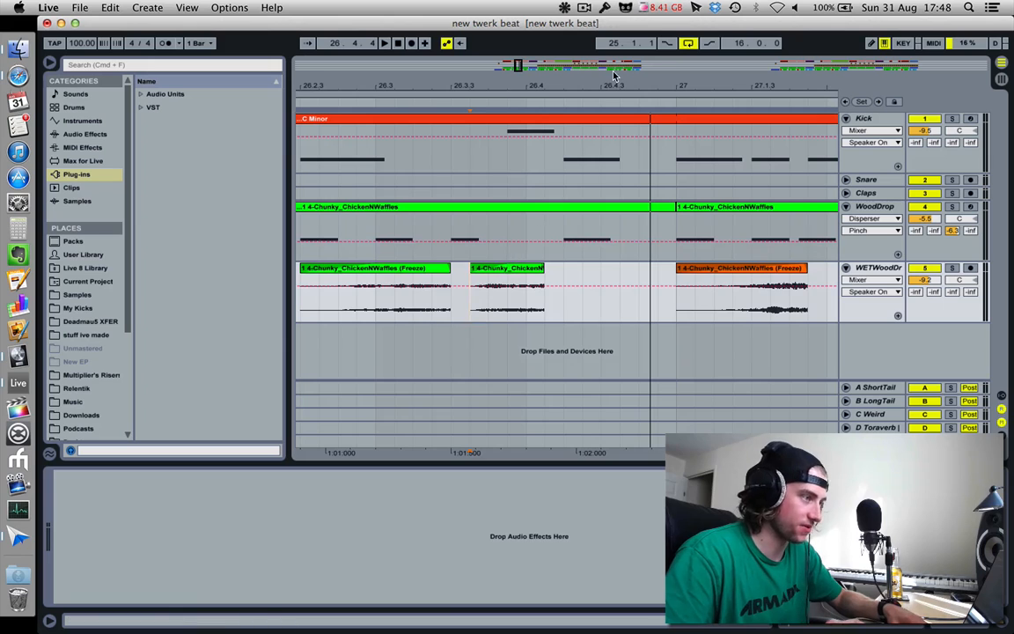
{"action": "left_click_drag", "start_coordinate": [615, 83], "coordinate": [618, 40]}
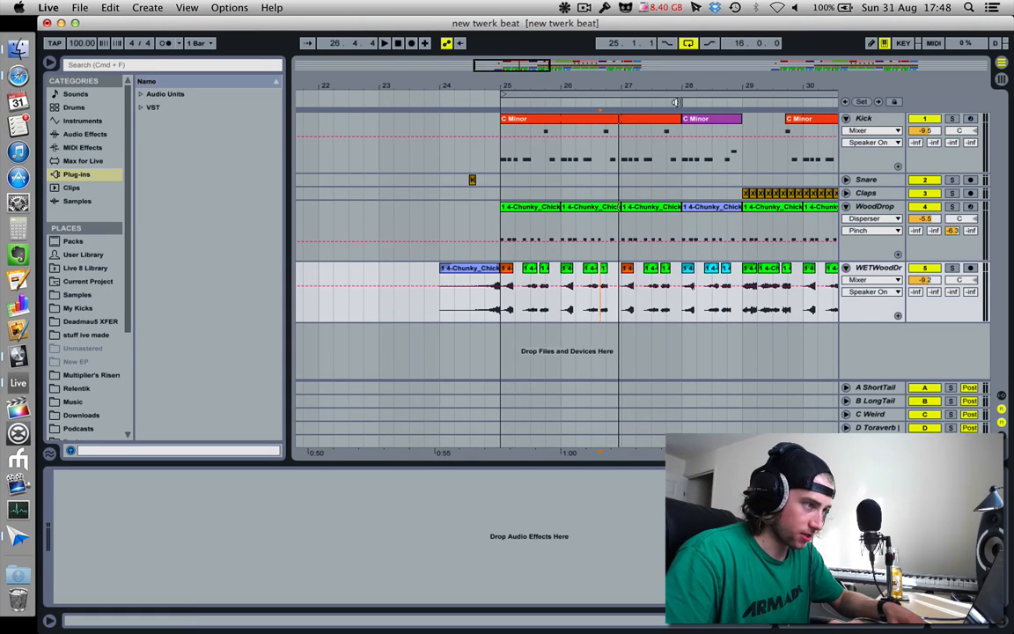
{"action": "left_click_drag", "start_coordinate": [681, 87], "coordinate": [682, 49]}
{"action": "scroll", "coordinate": [670, 210], "scroll_direction": "right", "scroll_amount": 2}
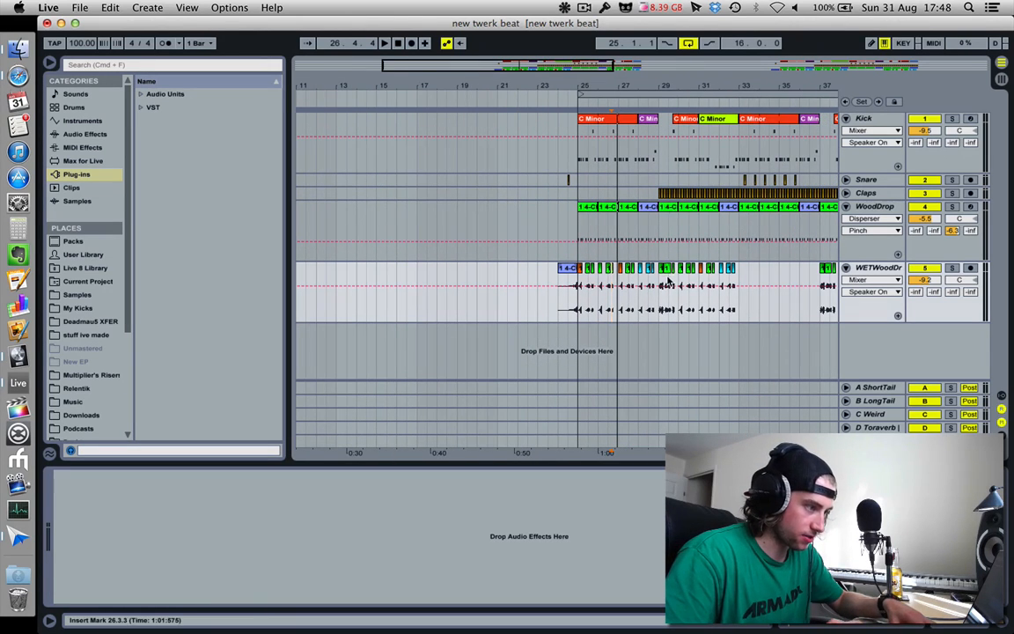
{"action": "left_click_drag", "start_coordinate": [613, 280], "coordinate": [598, 280]}
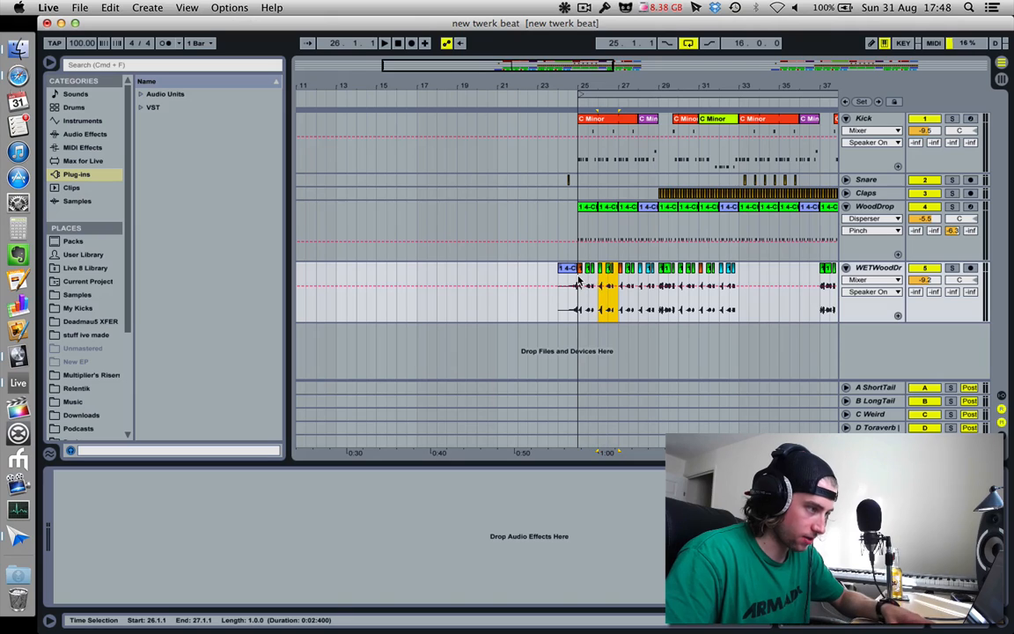
{"action": "left_click", "coordinate": [577, 280]}
{"action": "key", "text": "space"}
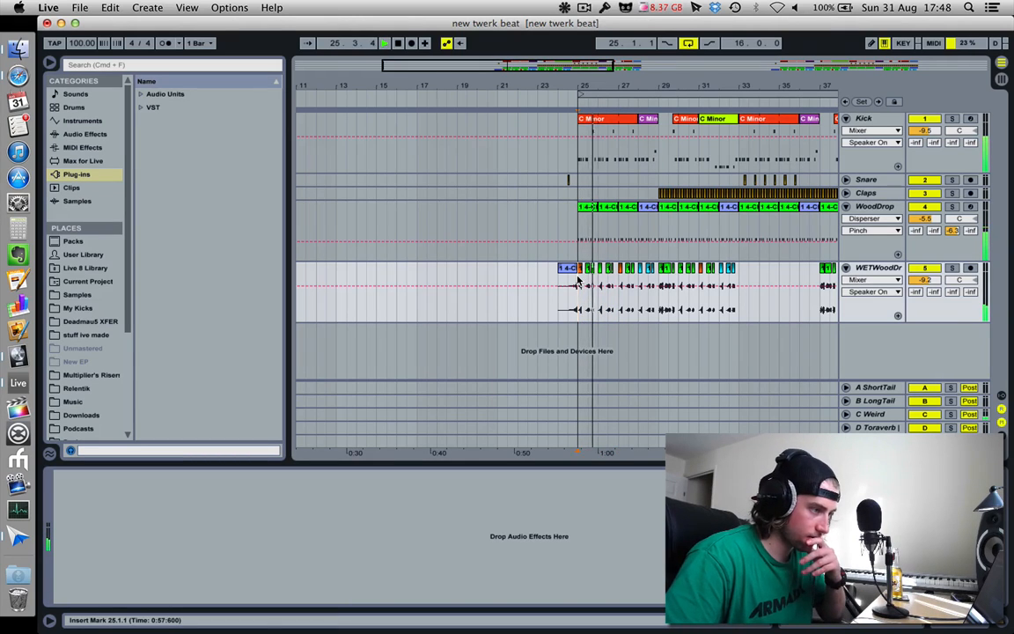
{"action": "left_click_drag", "start_coordinate": [639, 76], "coordinate": [639, 84]}
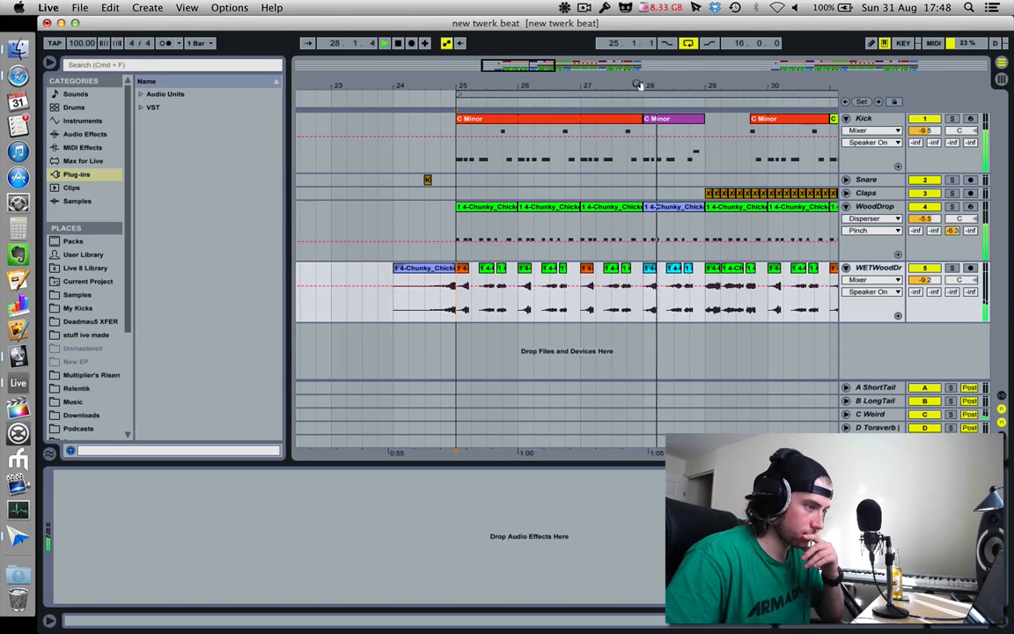
{"action": "scroll", "coordinate": [668, 247], "scroll_direction": "right", "scroll_amount": 2}
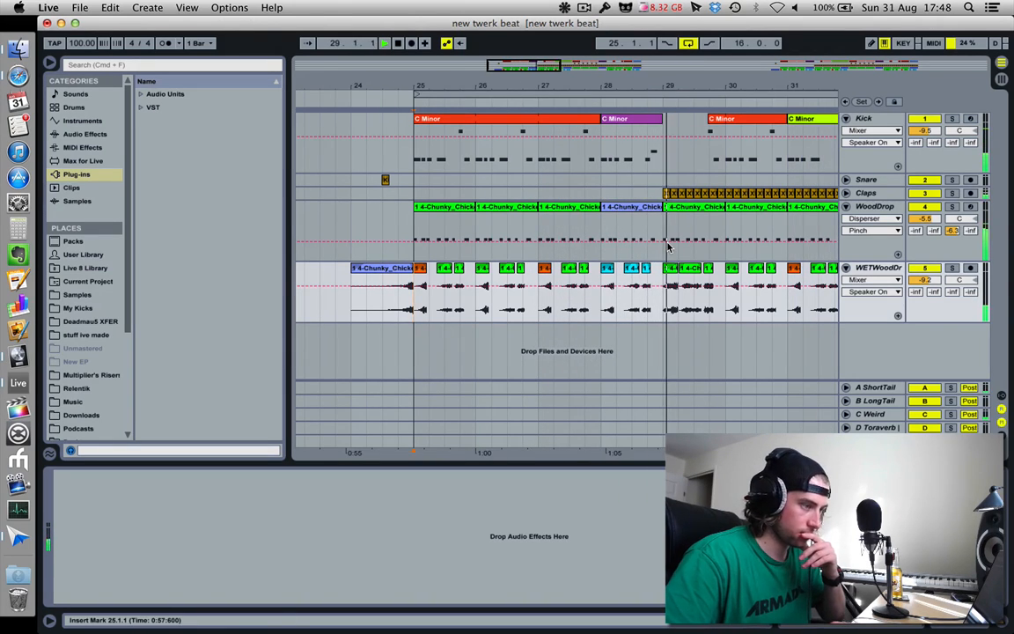
{"action": "key", "text": "space"}
Trim the end of the last WETWoodDr clip before bar 29 to 28.4.1 and play briefly from 28.3.3.
{"action": "left_click_drag", "start_coordinate": [656, 84], "coordinate": [657, 84]}
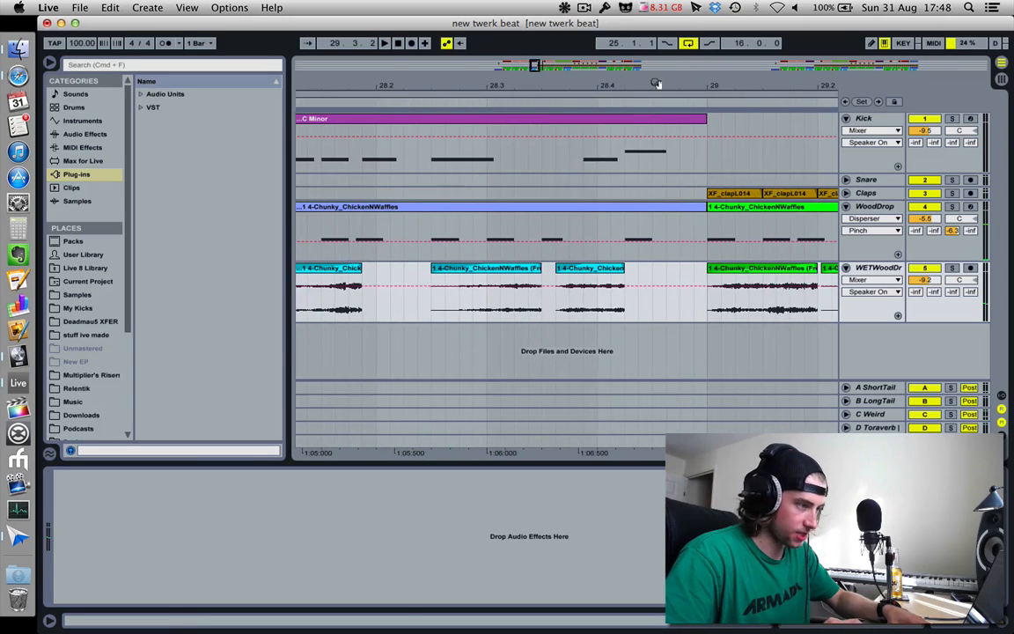
{"action": "left_click_drag", "start_coordinate": [621, 270], "coordinate": [610, 269]}
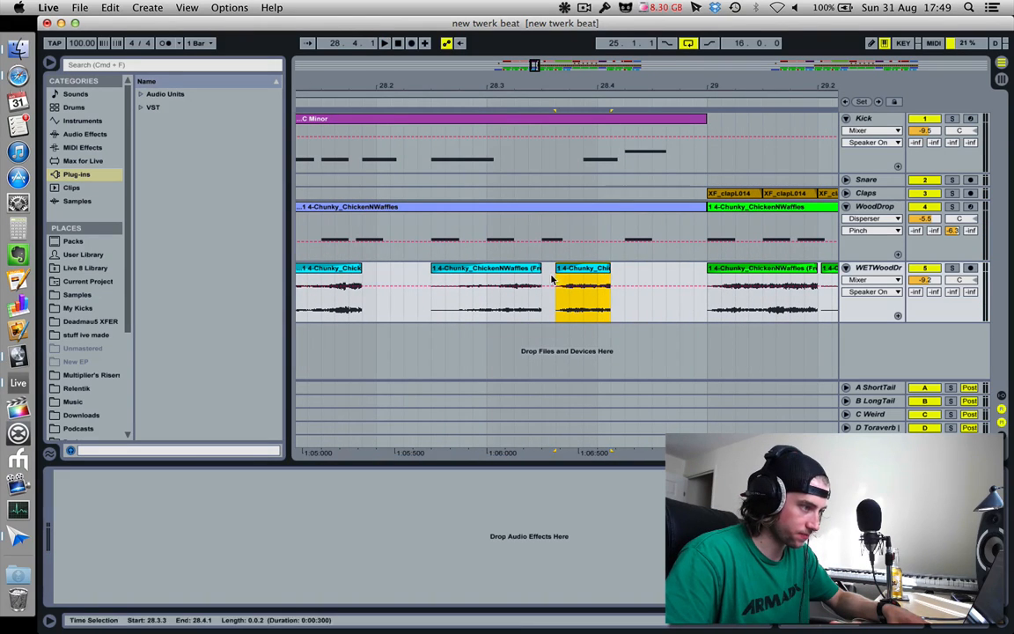
{"action": "key", "text": "space"}
{"action": "key", "text": "space"}
Replay the drop from bar 25 past bar 30 and select bar 32 of the WETWoodDr track.
{"action": "left_click_drag", "start_coordinate": [595, 83], "coordinate": [595, 80]}
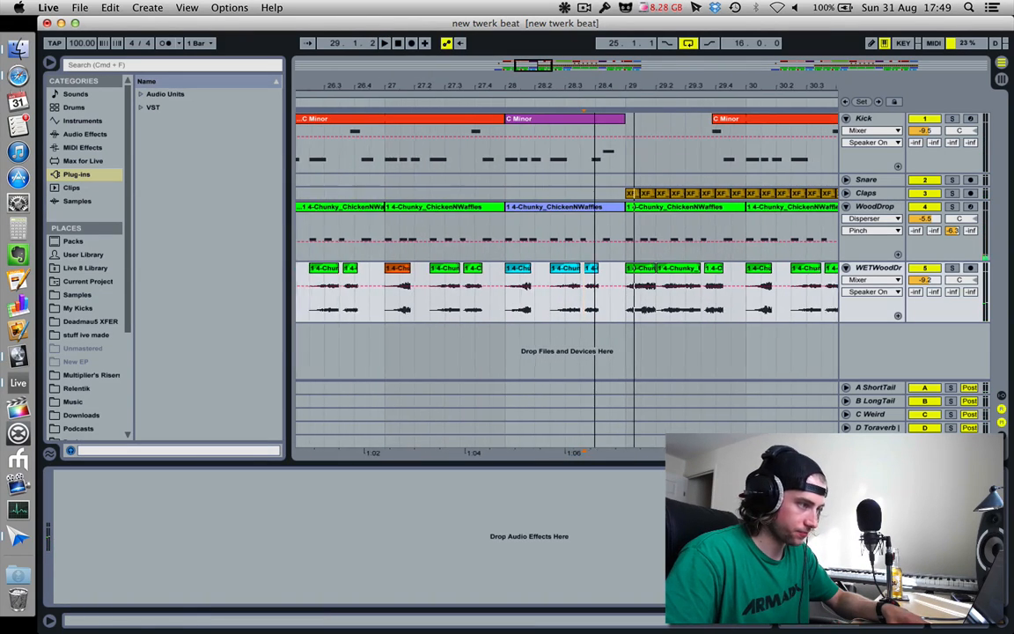
{"action": "scroll", "coordinate": [412, 283], "scroll_direction": "left", "scroll_amount": 4}
{"action": "scroll", "coordinate": [383, 282], "scroll_direction": "left", "scroll_amount": 2}
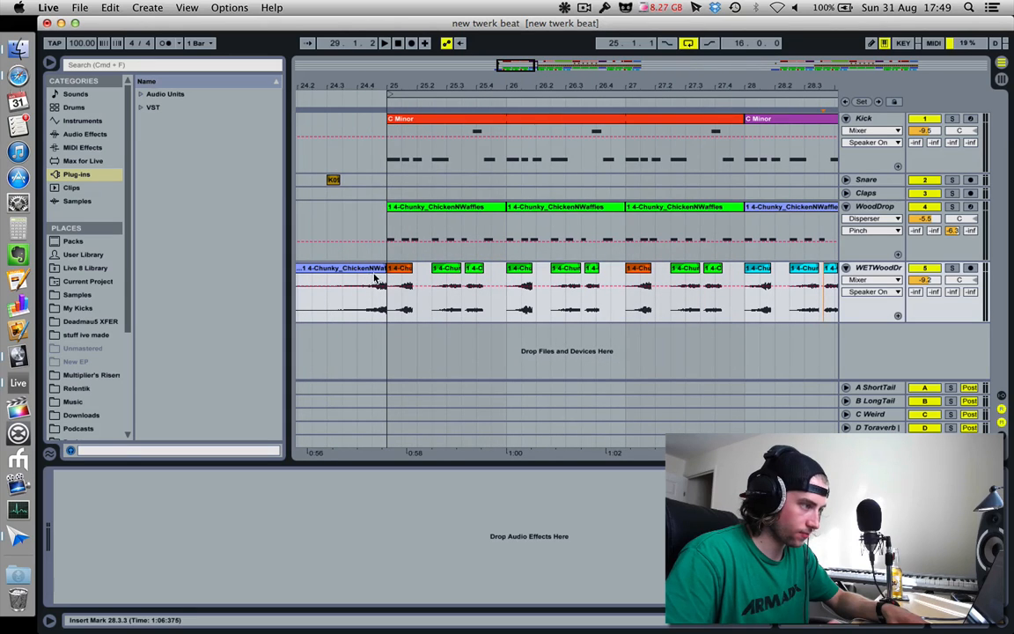
{"action": "key", "text": "space"}
{"action": "key", "text": "minus"}
{"action": "key", "text": "minus"}
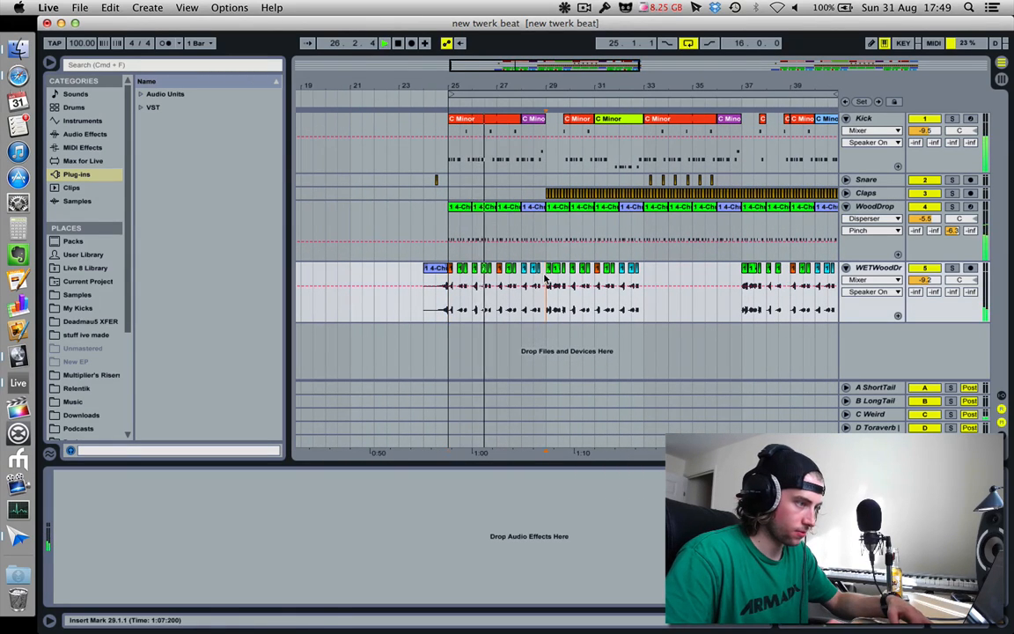
{"action": "left_click_drag", "start_coordinate": [546, 286], "coordinate": [525, 280]}
{"action": "left_click_drag", "start_coordinate": [643, 284], "coordinate": [621, 283]}
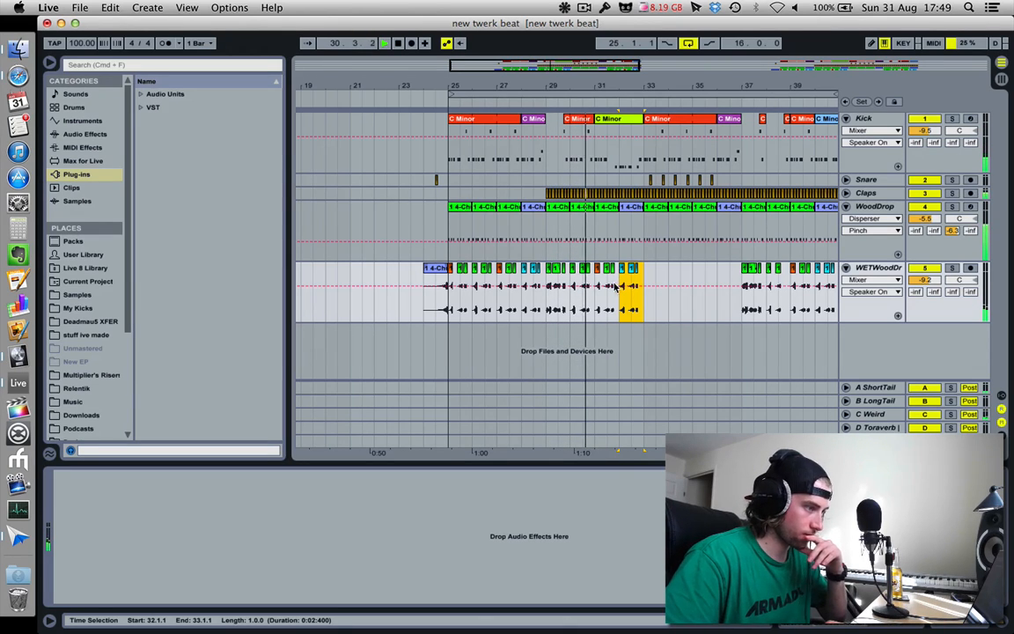
Trim the end of the last WETWoodDr clip before bar 31 to 30.4.1 and start a short playback.
{"action": "left_click_drag", "start_coordinate": [581, 112], "coordinate": [595, 262]}
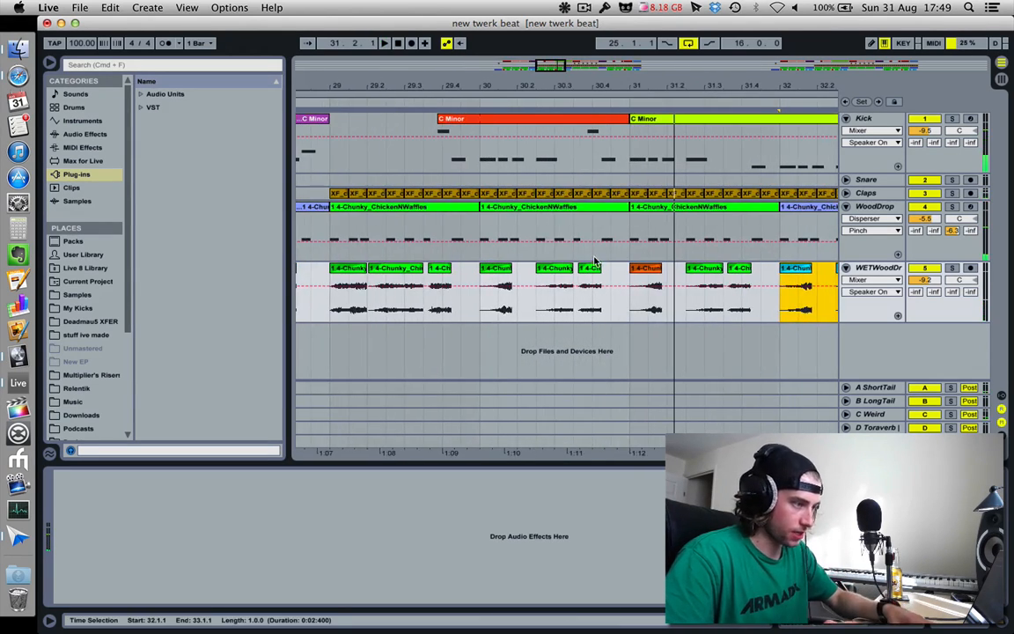
{"action": "left_click_drag", "start_coordinate": [606, 88], "coordinate": [604, 157]}
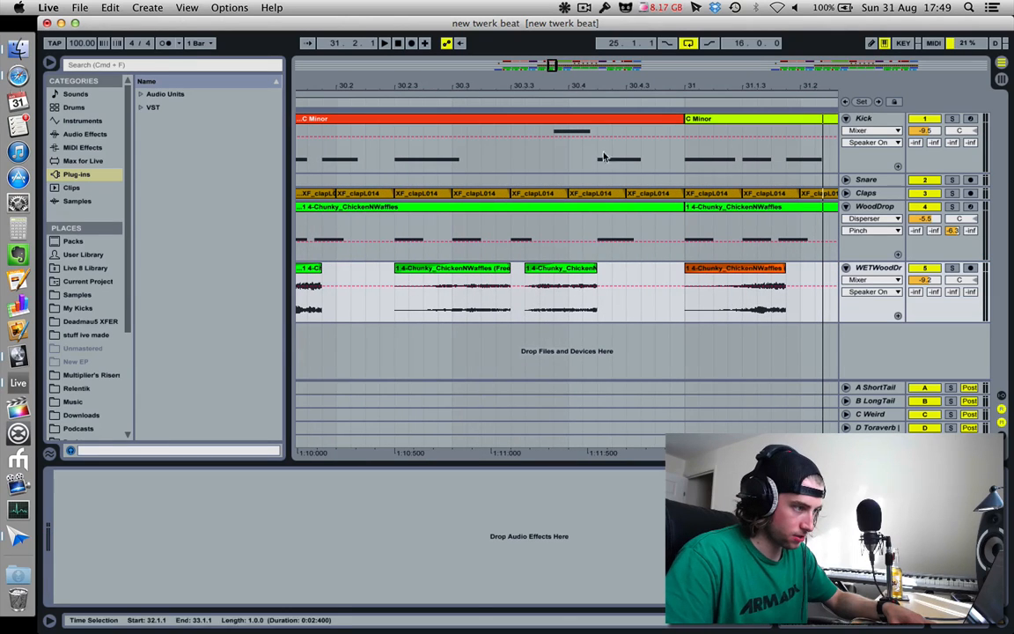
{"action": "left_click_drag", "start_coordinate": [596, 267], "coordinate": [582, 269]}
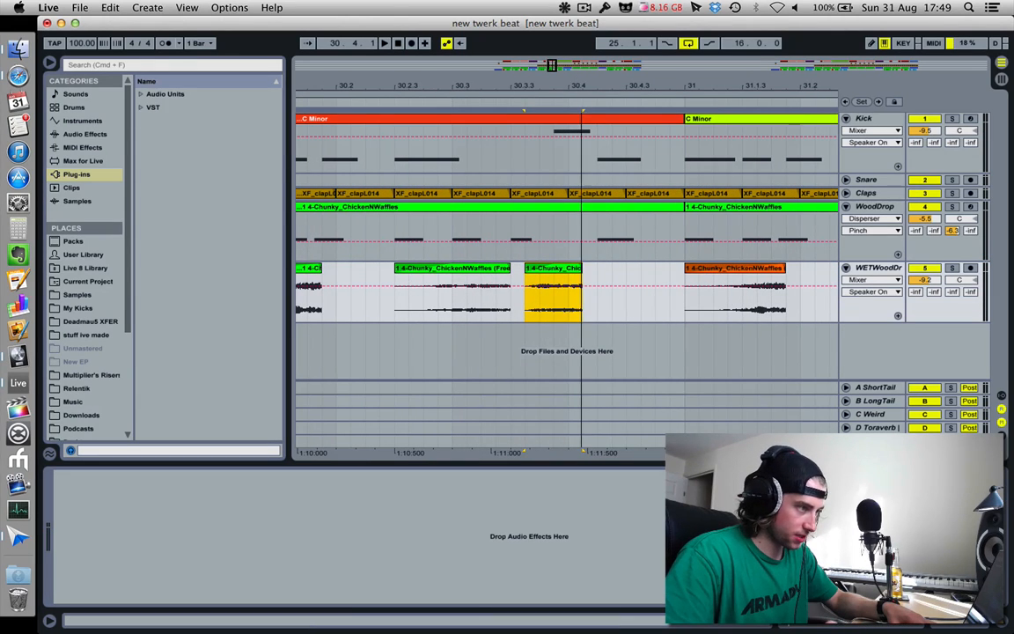
{"action": "left_click_drag", "start_coordinate": [582, 87], "coordinate": [582, 13]}
{"action": "key", "text": "space"}
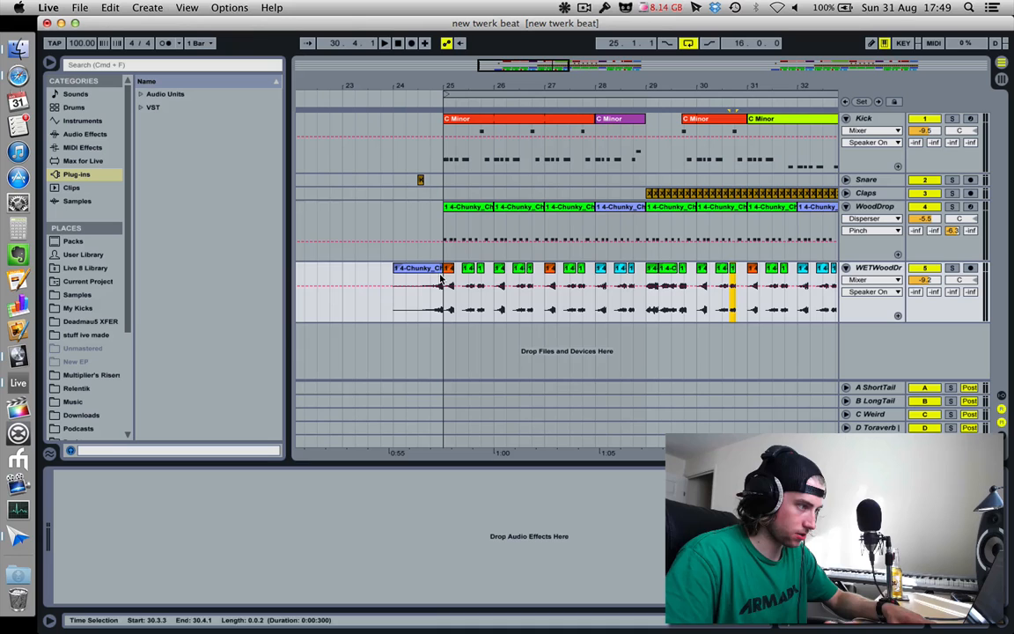
Play the full mix from bar 24 through the whole drop until the loop returns to bar 25.
{"action": "left_click", "coordinate": [394, 276]}
{"action": "key", "text": "space"}
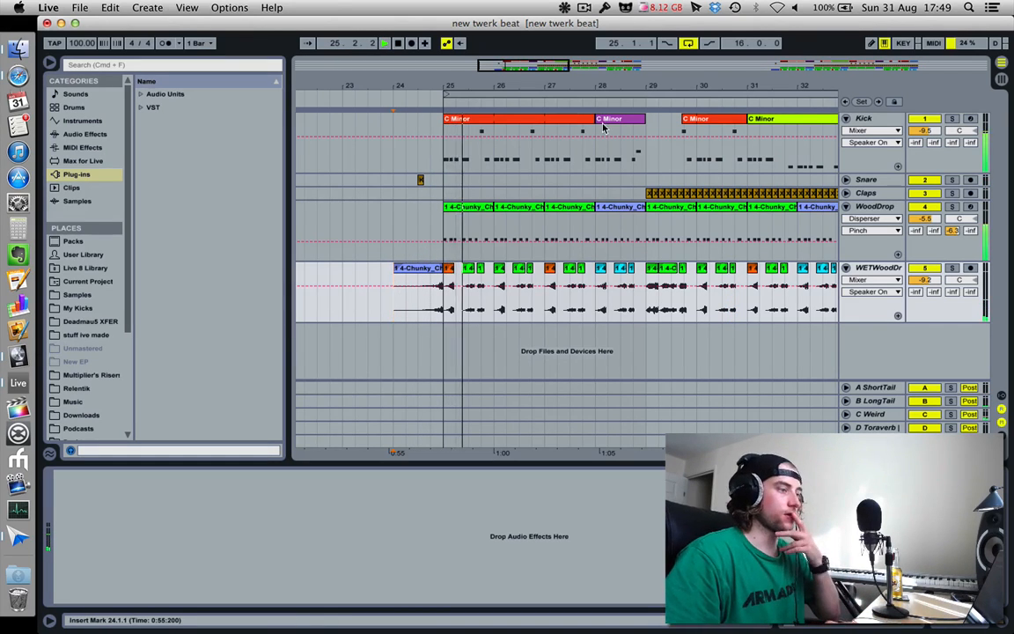
{"action": "left_click_drag", "start_coordinate": [598, 83], "coordinate": [519, 84]}
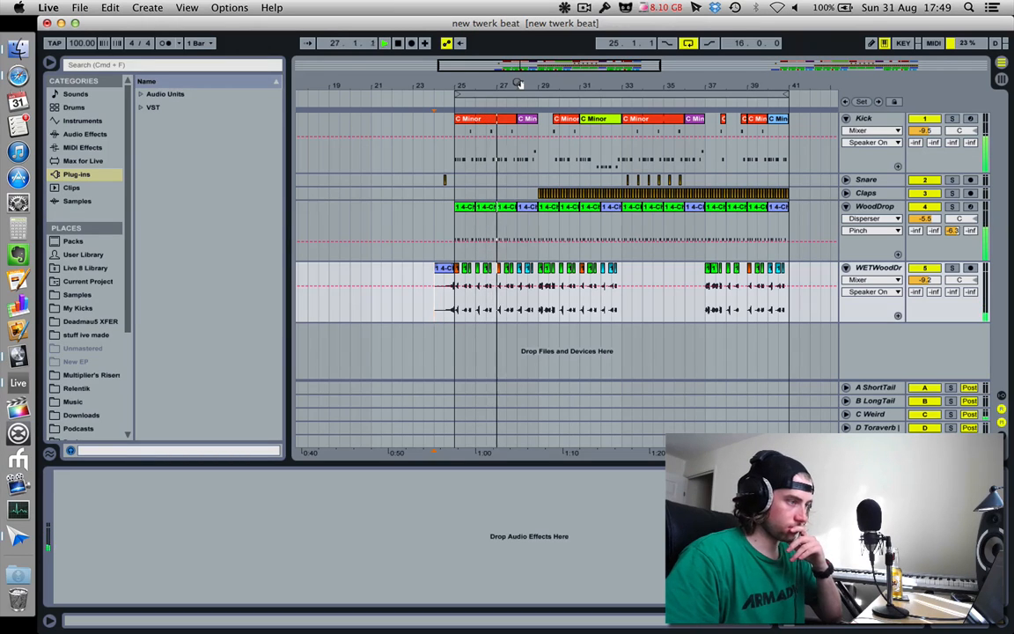
{"action": "mouse_move", "coordinate": [518, 84]}
{"action": "left_mouse_down"}
{"action": "mouse_move", "coordinate": [506, 114]}
{"action": "mouse_move", "coordinate": [499, 86]}
{"action": "left_mouse_up"}
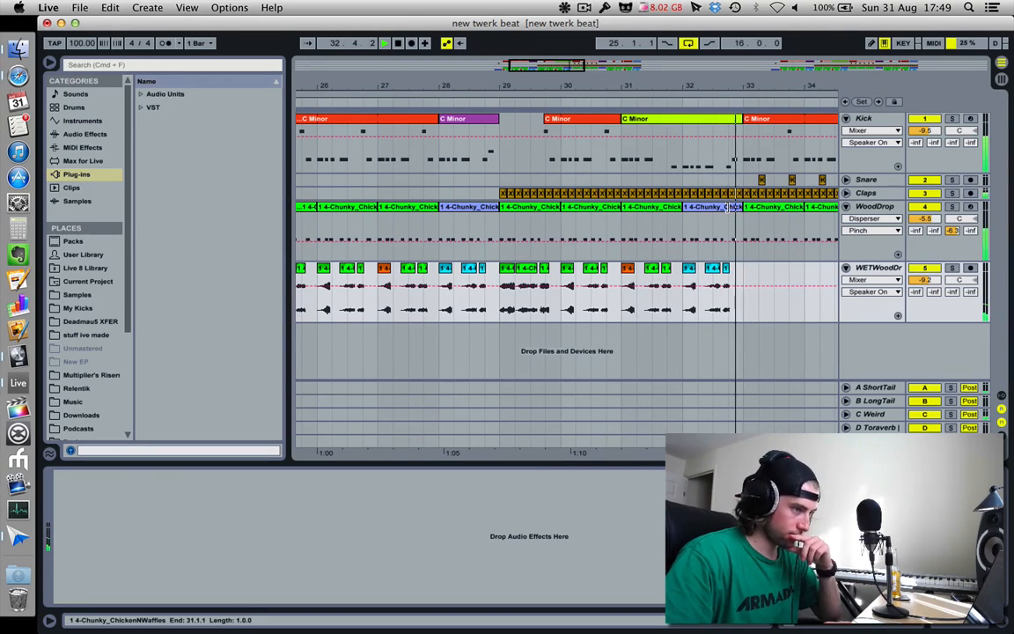
{"action": "left_click_drag", "start_coordinate": [763, 83], "coordinate": [605, 84]}
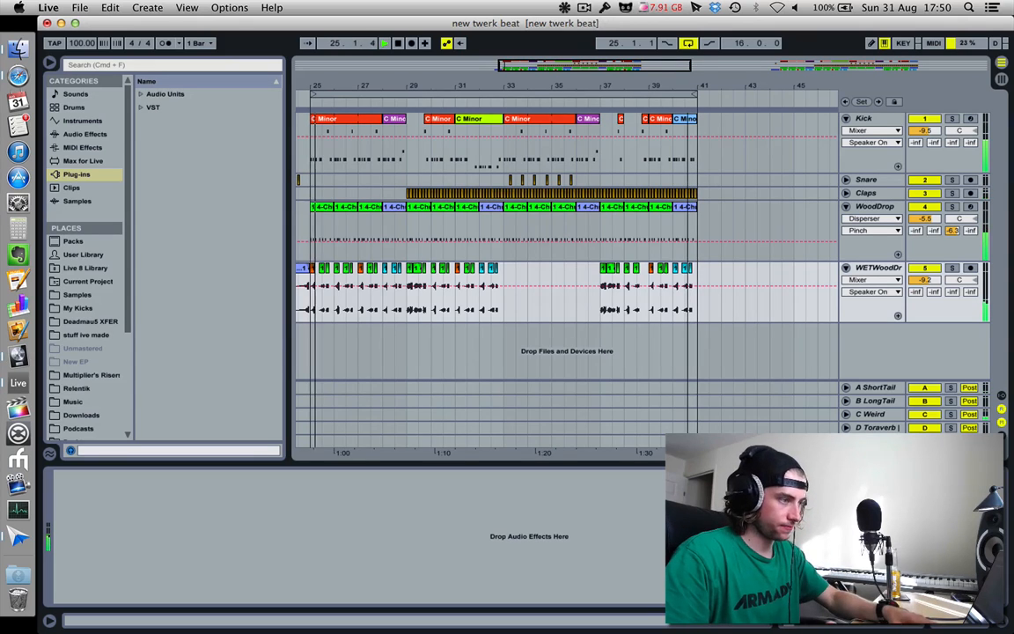
{"action": "key", "text": "space"}
Show the WoodDrop track's devices and play briefly from bar 25.
{"action": "left_click_drag", "start_coordinate": [641, 66], "coordinate": [641, 57]}
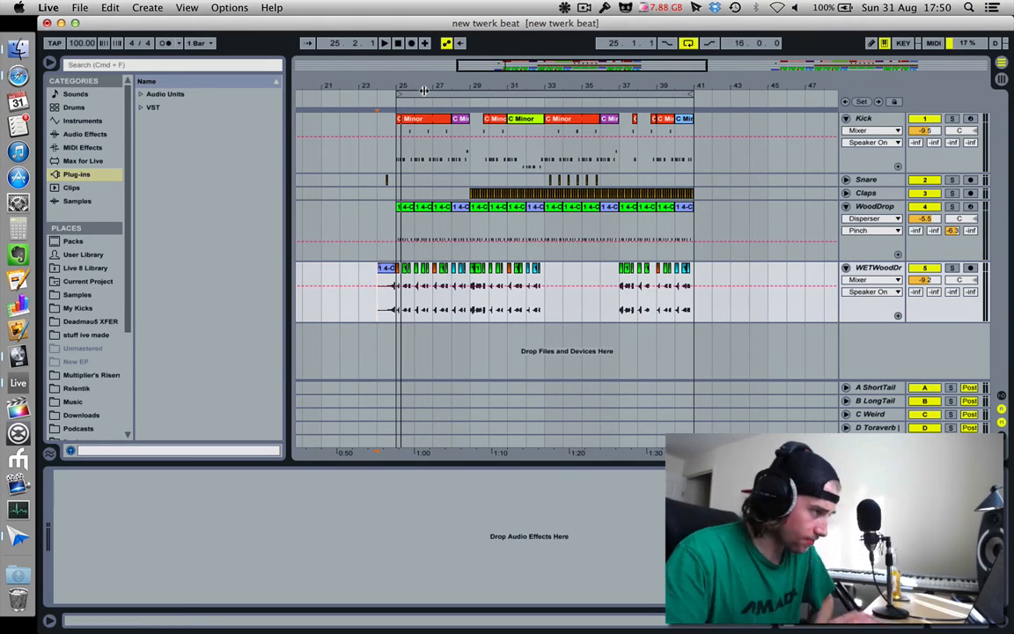
{"action": "left_click_drag", "start_coordinate": [412, 79], "coordinate": [383, 303]}
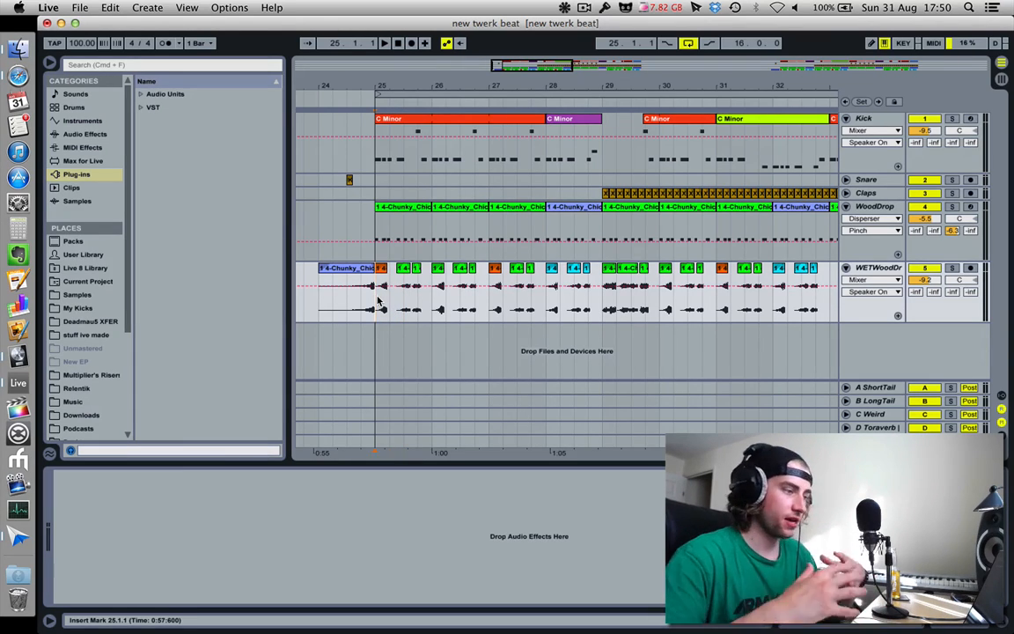
{"action": "mouse_move", "coordinate": [447, 86]}
{"action": "left_mouse_down"}
{"action": "mouse_move", "coordinate": [448, 131]}
{"action": "mouse_move", "coordinate": [448, 83]}
{"action": "left_mouse_up"}
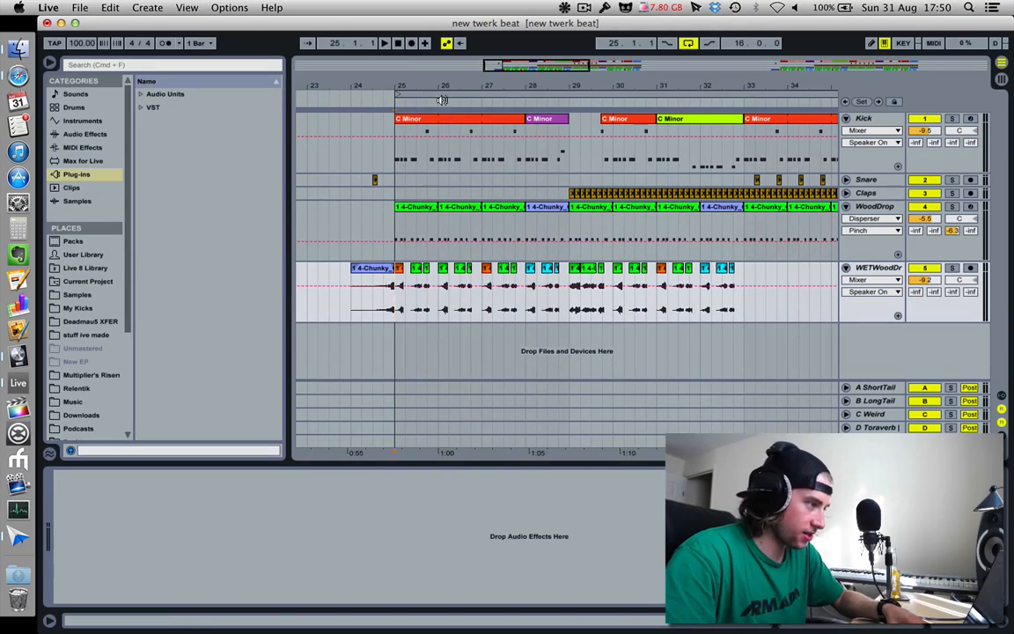
{"action": "left_click", "coordinate": [398, 250]}
{"action": "key", "text": "space"}
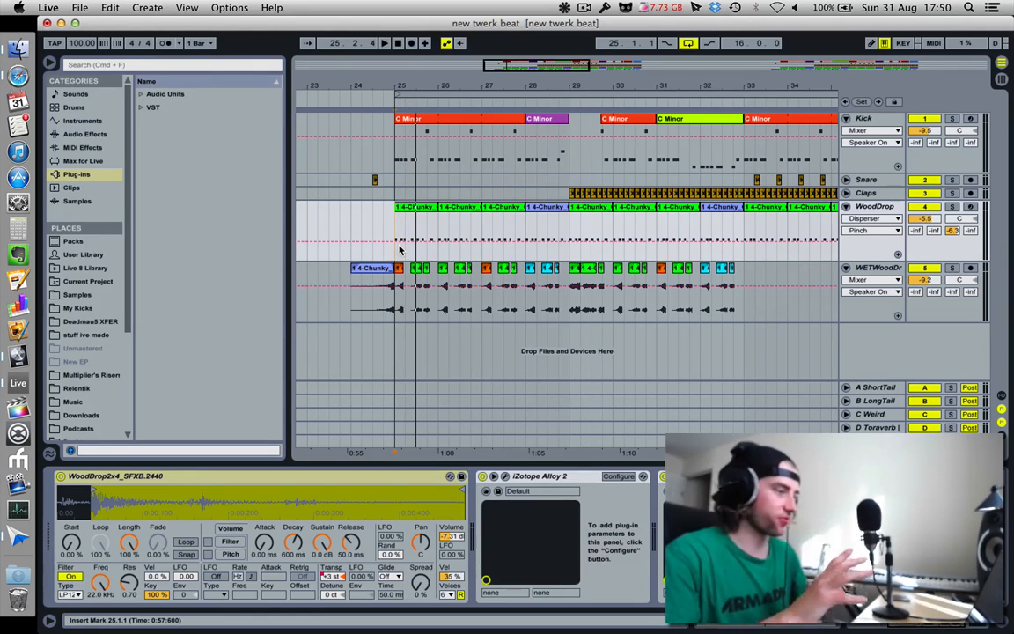
{"action": "left_click_drag", "start_coordinate": [481, 87], "coordinate": [538, 89]}
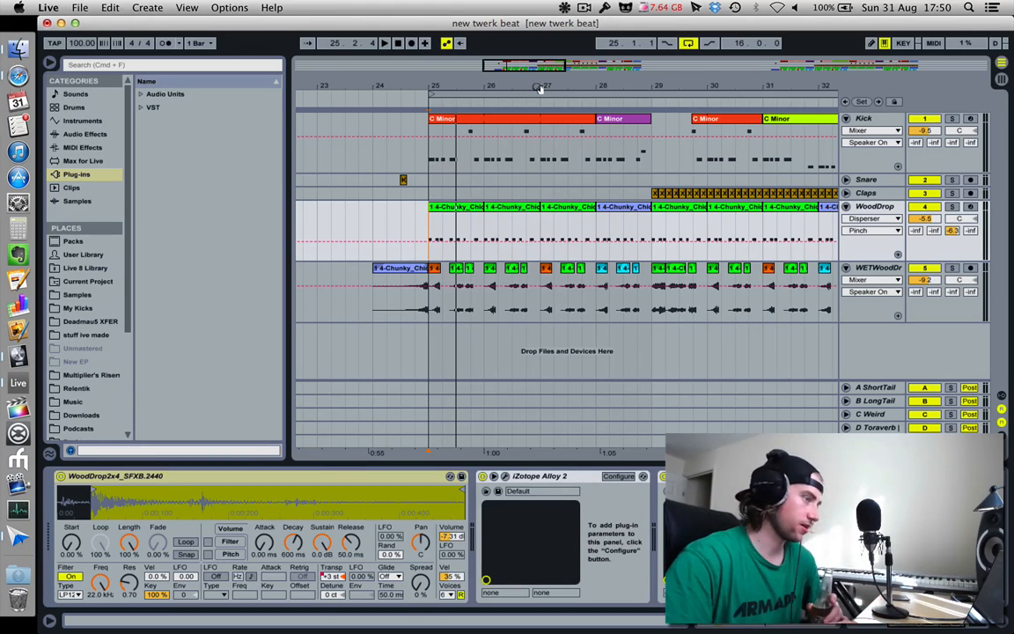
{"action": "left_click_drag", "start_coordinate": [431, 93], "coordinate": [581, 87]}
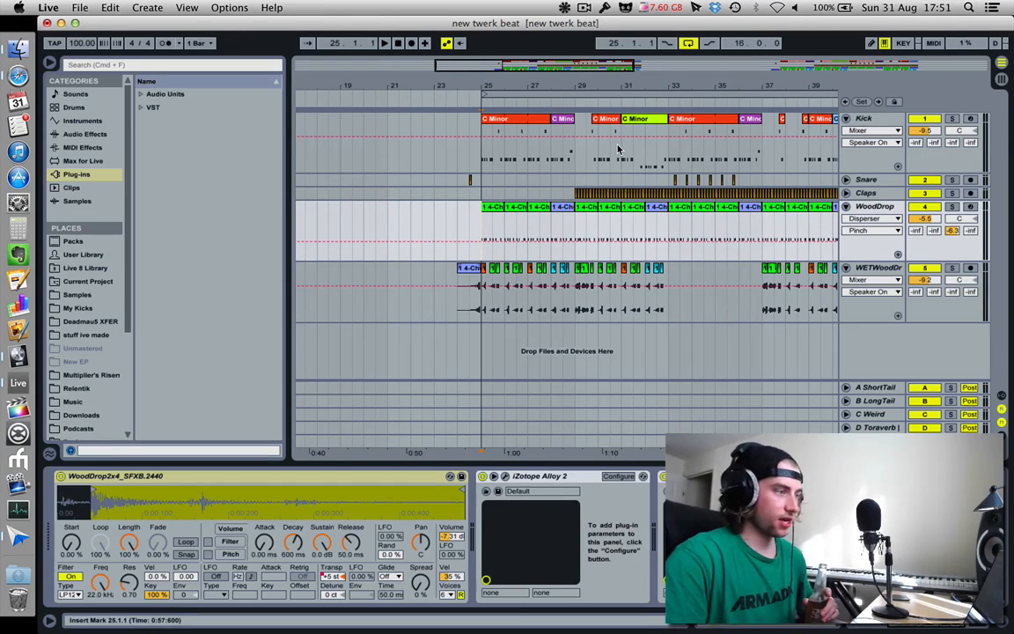
Collect all and save the set, copying files from elsewhere, other Projects, the User Library and Factory Packs into the project.
{"action": "left_click", "coordinate": [80, 8]}
{"action": "left_click", "coordinate": [126, 167]}
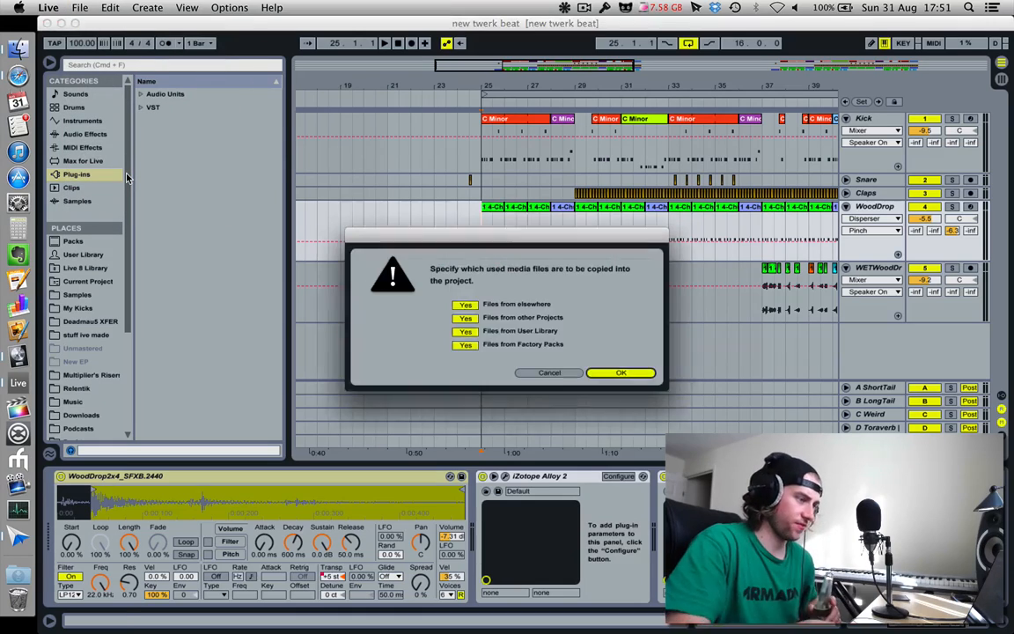
{"action": "key", "text": "Return"}
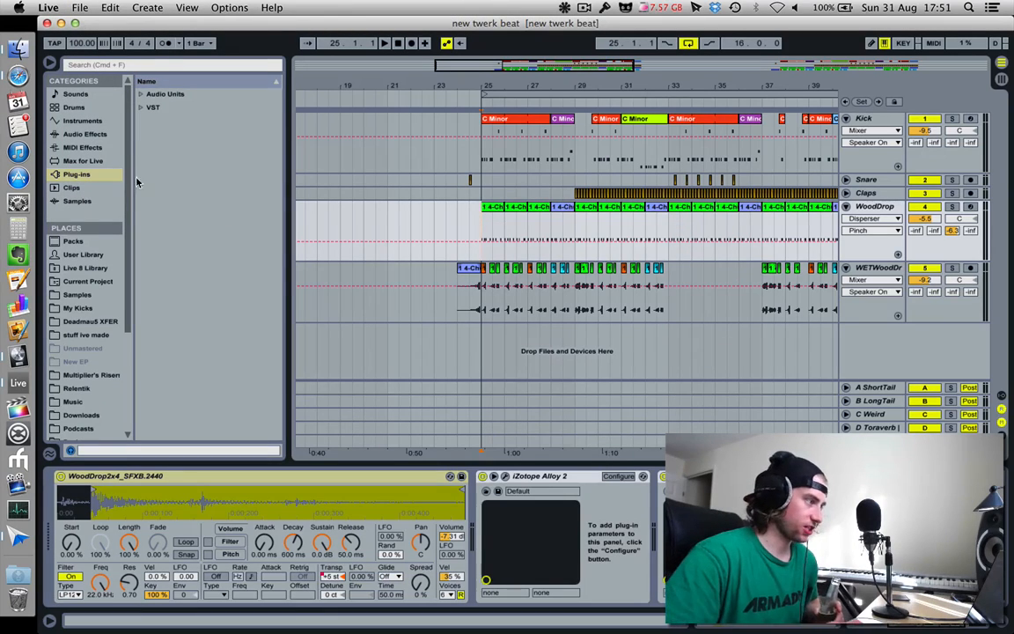
{"action": "left_click", "coordinate": [88, 8]}
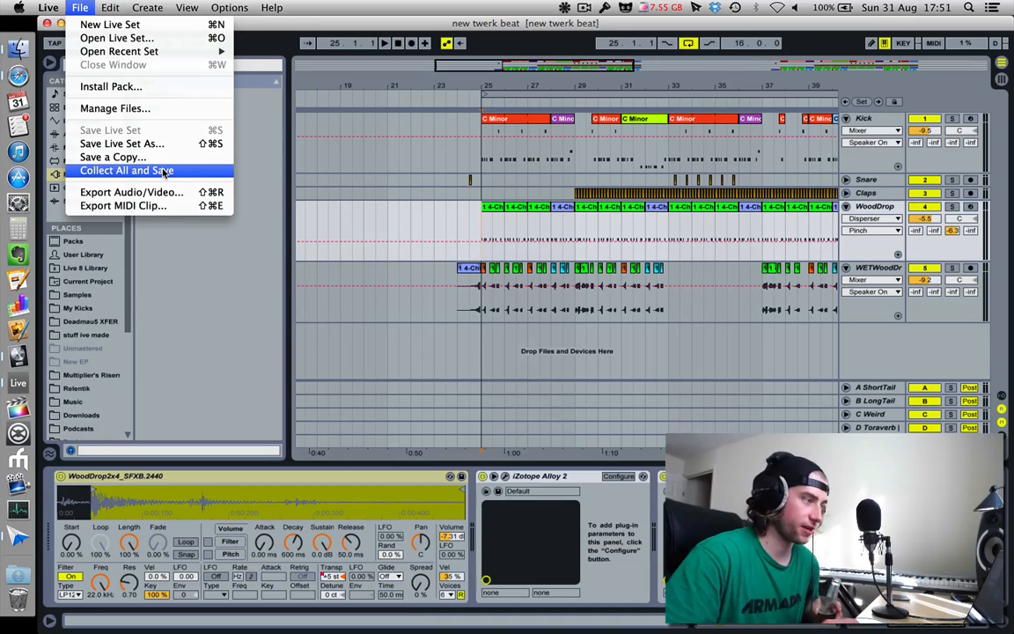
{"action": "left_click", "coordinate": [483, 215]}
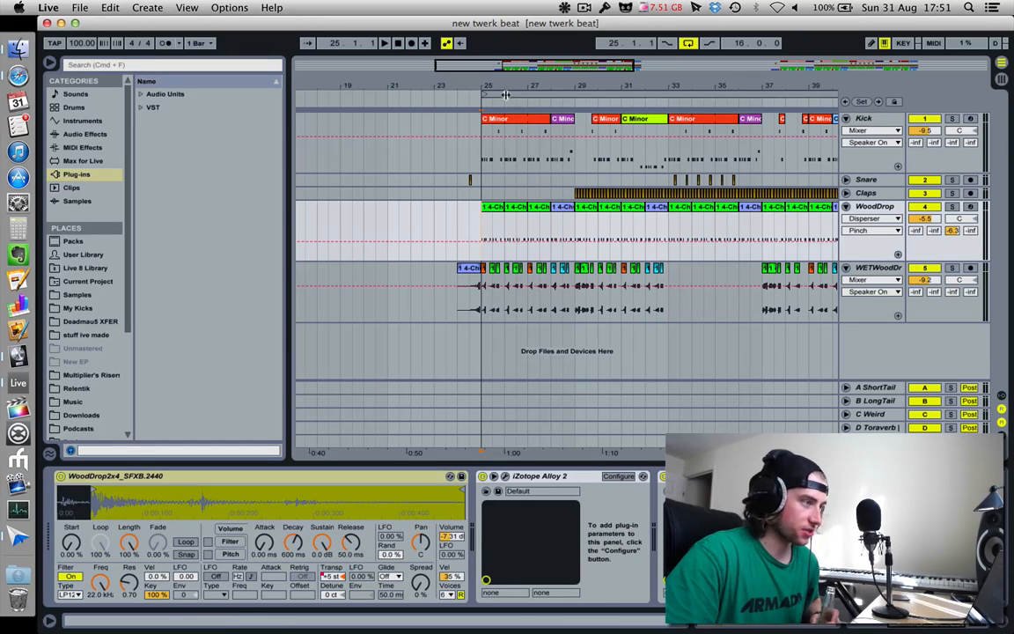
Place the insert mark at bar 25 on the Kick track and show its BazzISM2 and Spectrum devices.
{"action": "left_click_drag", "start_coordinate": [499, 85], "coordinate": [476, 50]}
{"action": "left_click", "coordinate": [443, 159]}
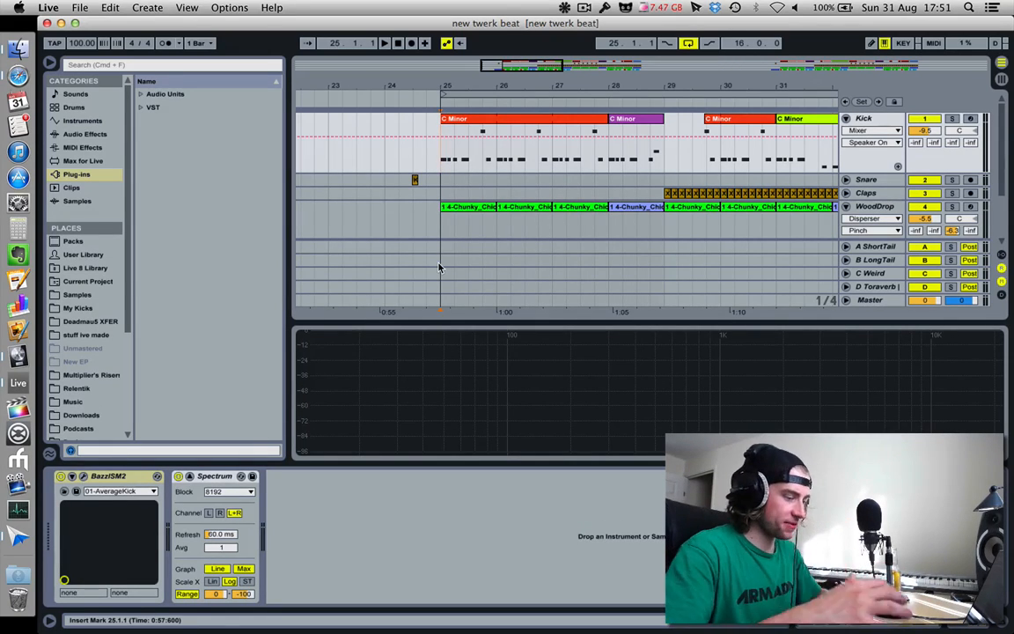
Solo the WoodDrop track, show its device chain and play it from bar 25.
{"action": "key", "text": "alt+super+l"}
{"action": "mouse_move", "coordinate": [502, 71]}
{"action": "left_mouse_down"}
{"action": "mouse_move", "coordinate": [502, 56]}
{"action": "mouse_move", "coordinate": [501, 84]}
{"action": "left_mouse_up"}
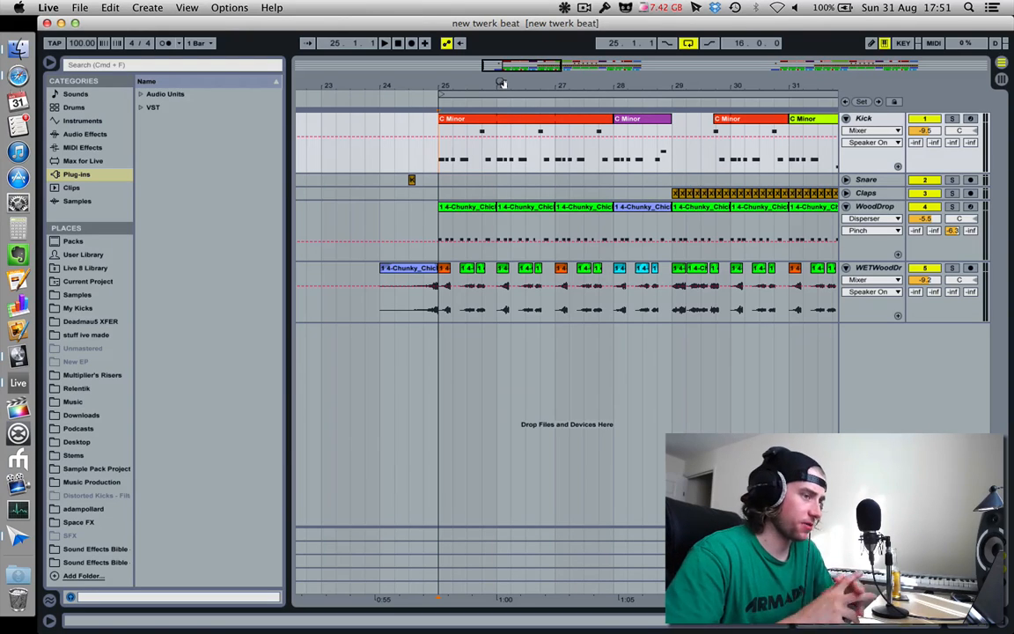
{"action": "left_click", "coordinate": [895, 210]}
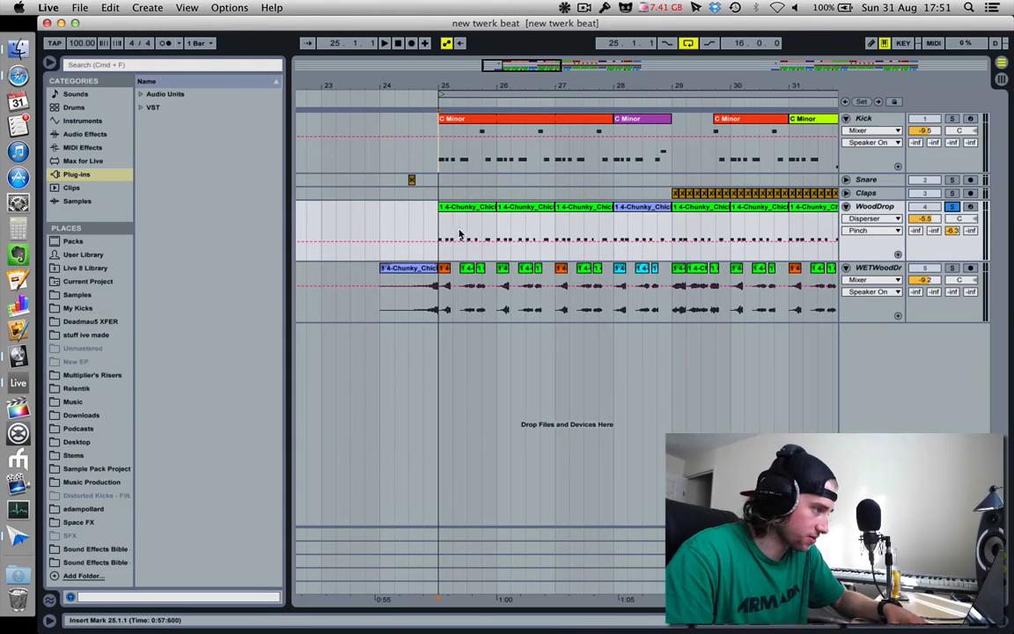
{"action": "left_click", "coordinate": [1001, 620]}
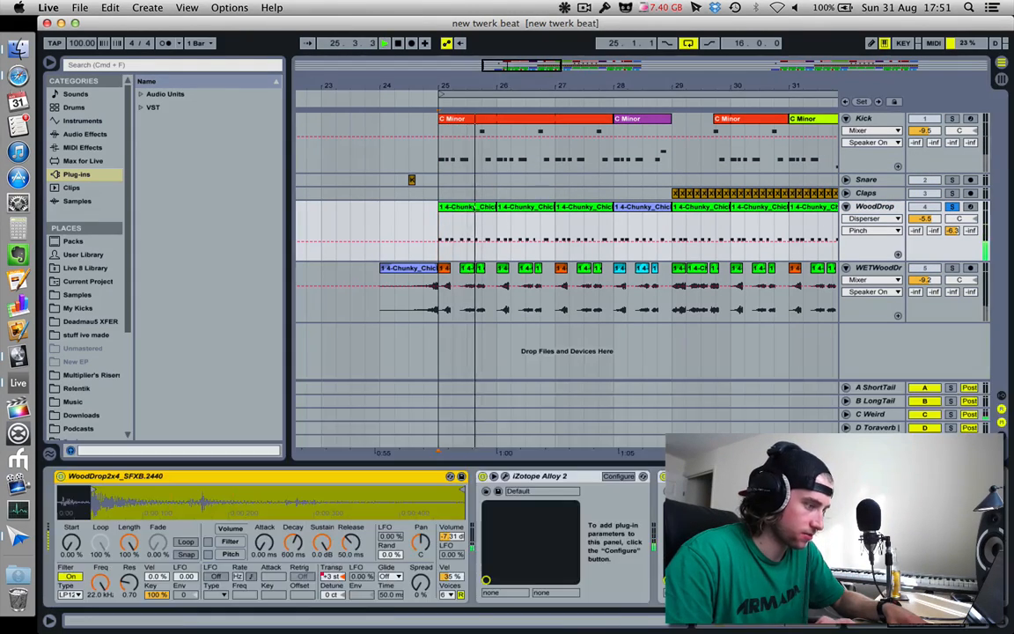
{"action": "scroll", "coordinate": [659, 578], "scroll_direction": "right", "scroll_amount": 3}
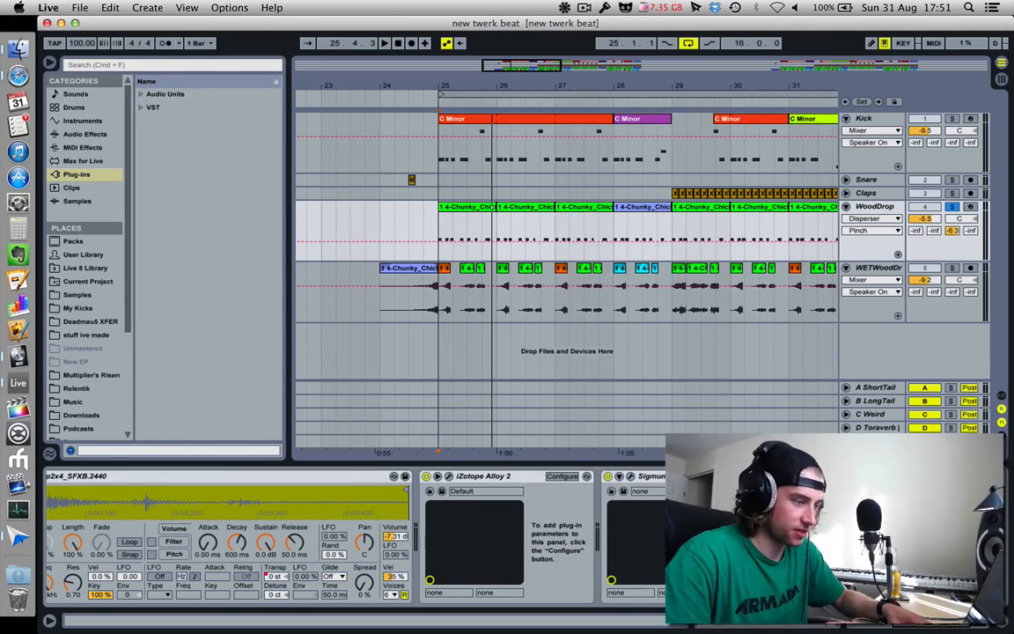
{"action": "key", "text": "space"}
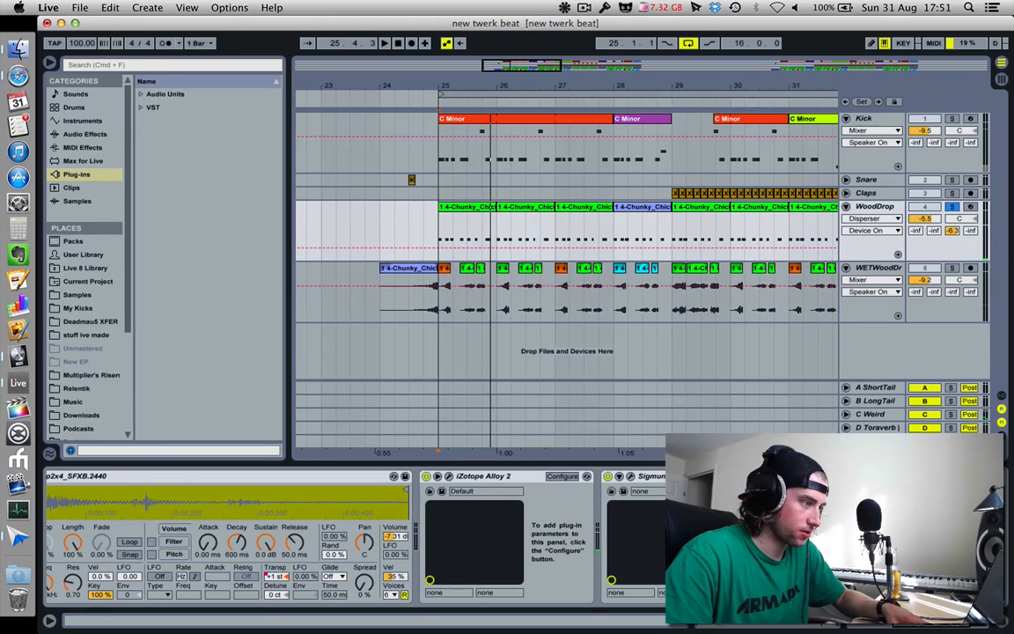
{"action": "key", "text": "space"}
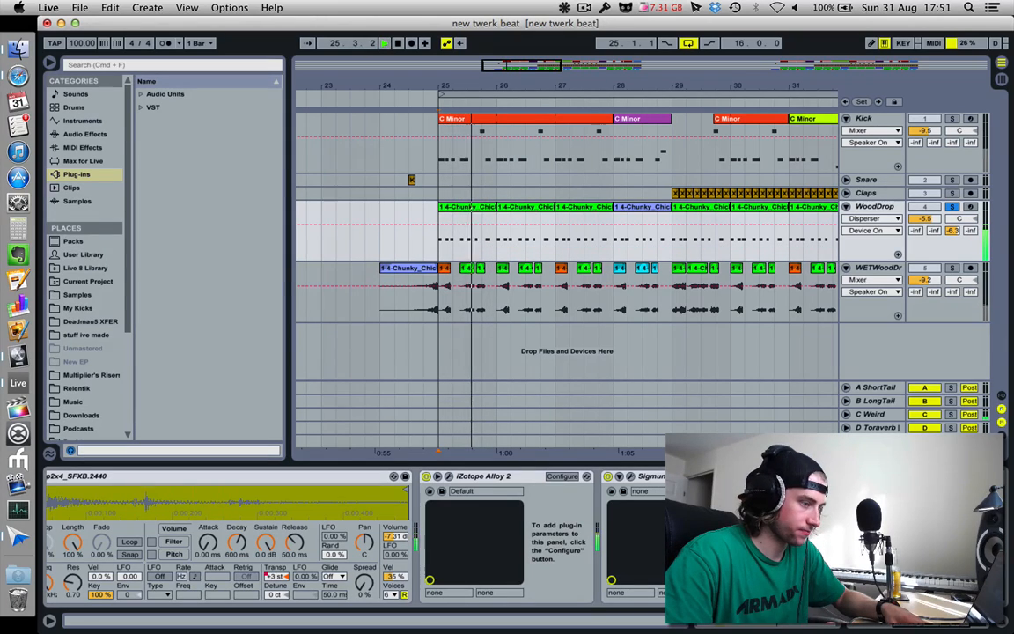
View the WoodDrop track's Disperser plug-in during playback, close its window and stop playback.
{"action": "left_click", "coordinate": [744, 476]}
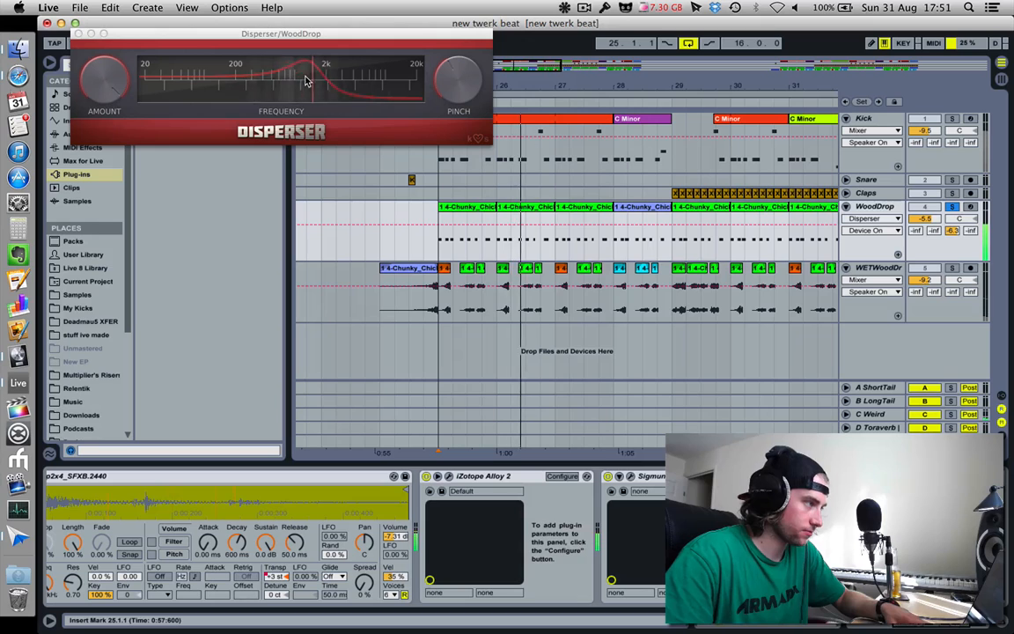
{"action": "left_click", "coordinate": [78, 34]}
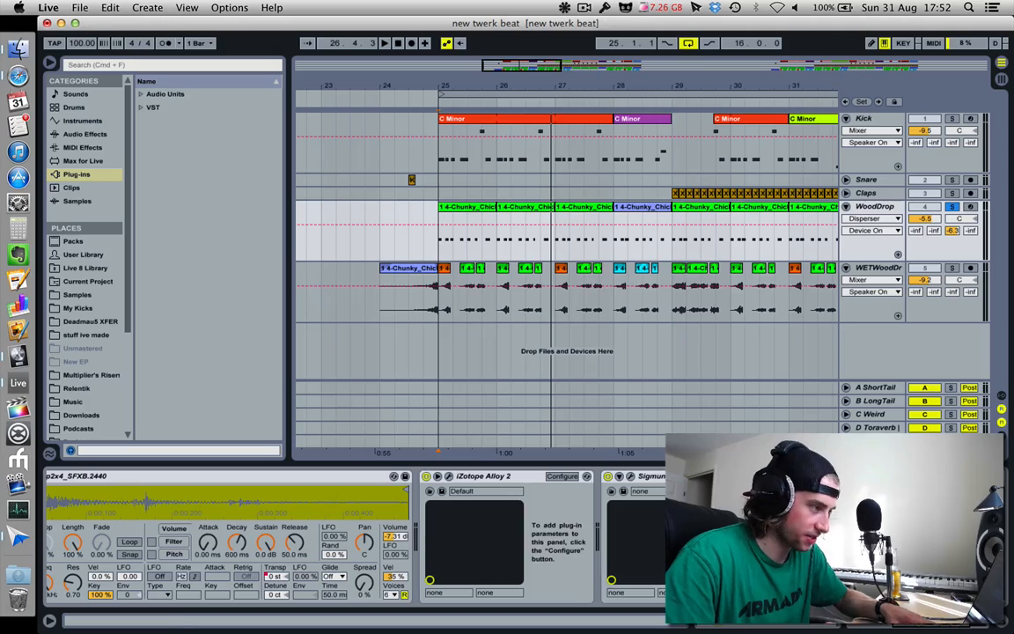
{"action": "key", "text": "space"}
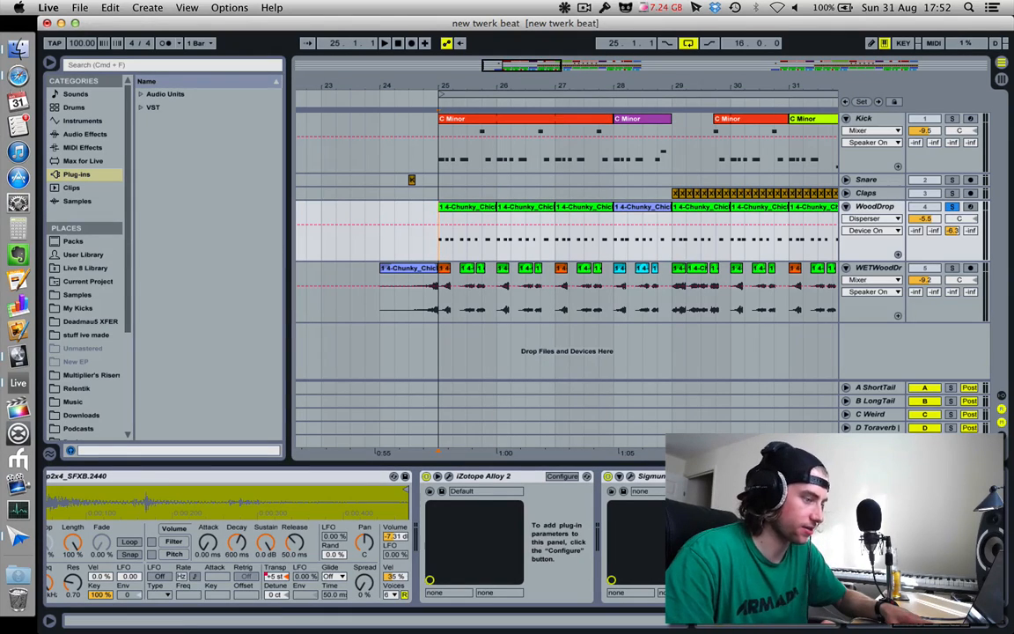
Play the soloed WoodDrop track from bar 25 and check bar 28, returning the insert mark to bar 25.
{"action": "key", "text": "space"}
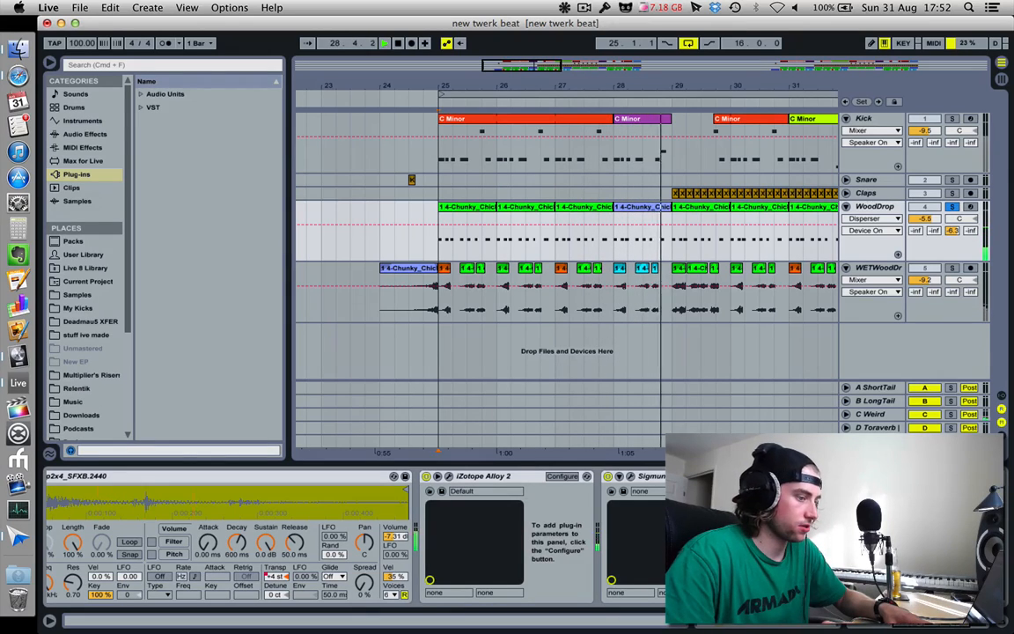
{"action": "left_click", "coordinate": [614, 248]}
{"action": "key", "text": "space"}
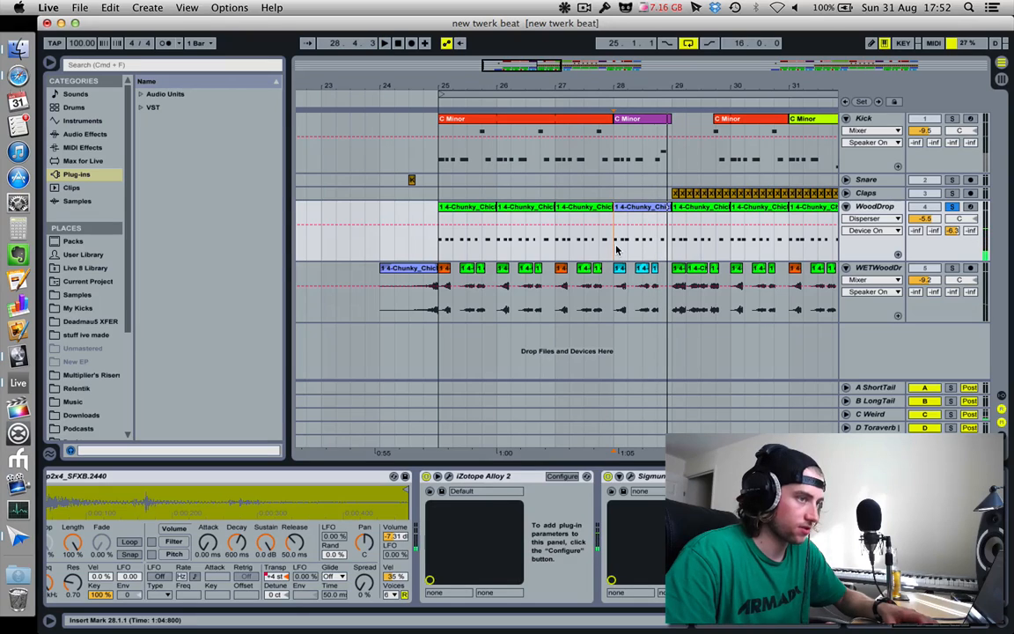
{"action": "left_click", "coordinate": [438, 239]}
{"action": "key", "text": "space"}
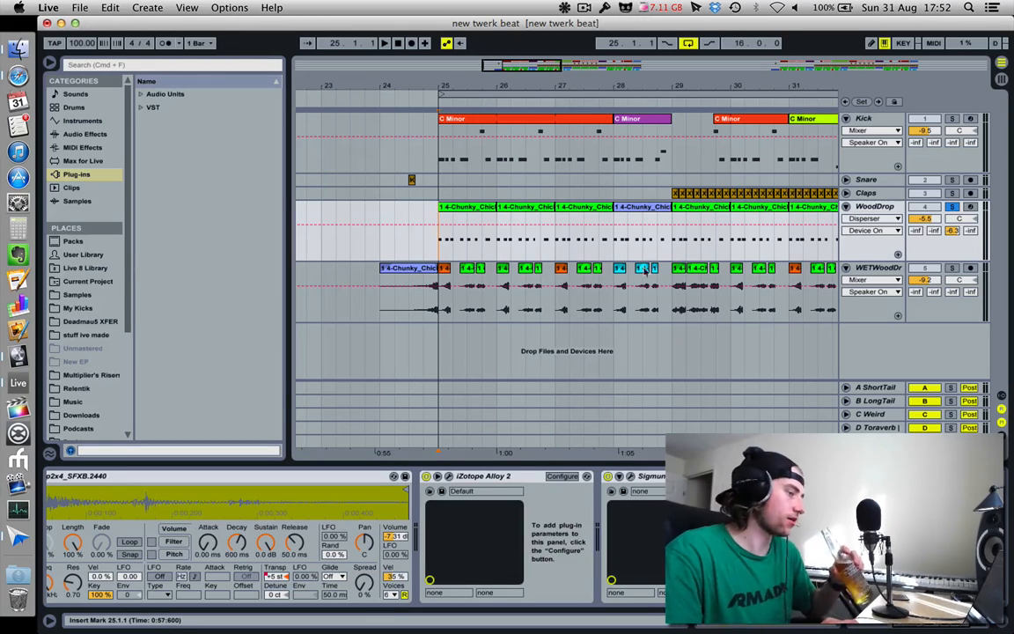
Show the MIDI notes of the WoodDrop clip at bar 25 and save the set.
{"action": "left_click", "coordinate": [478, 215]}
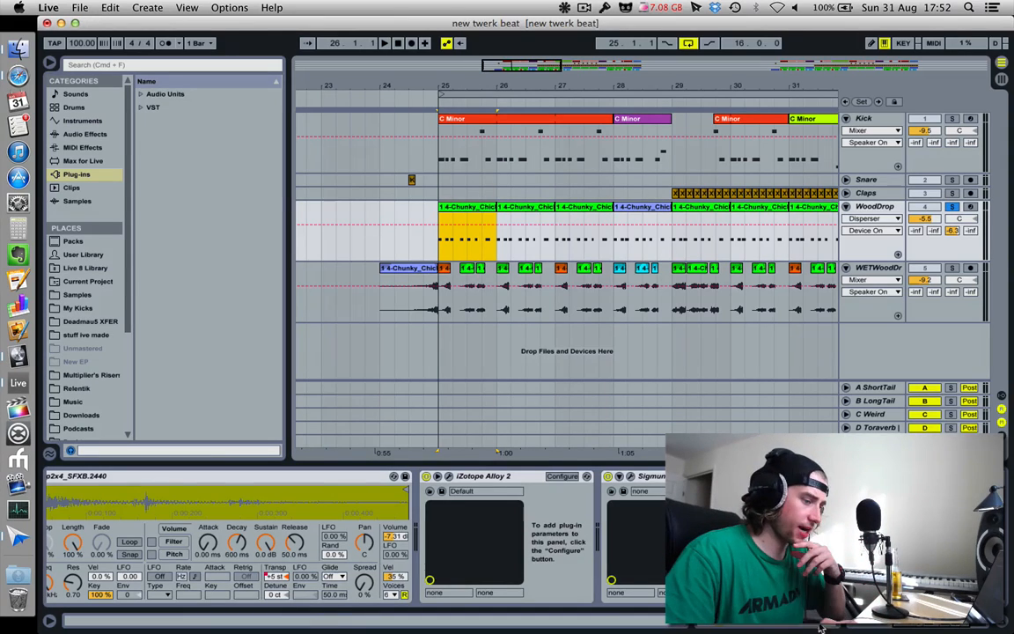
{"action": "key", "text": "shift+Tab"}
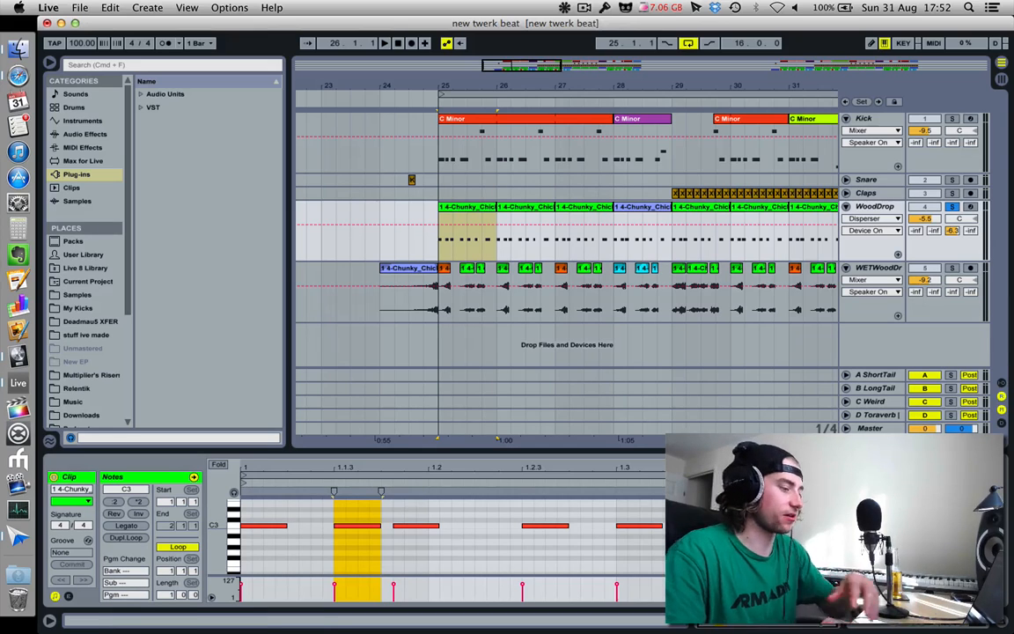
{"action": "key", "text": "super+s"}
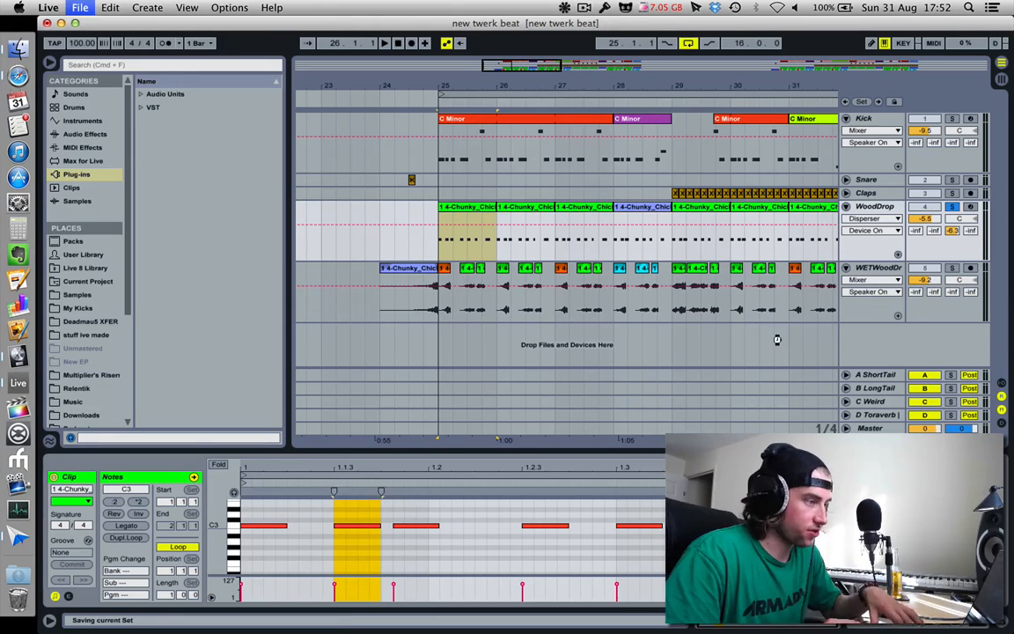
Solo the Kick track in place of WoodDrop, show its bar 25 clip's notes and place the insert mark at bar 25.
{"action": "left_click", "coordinate": [456, 138]}
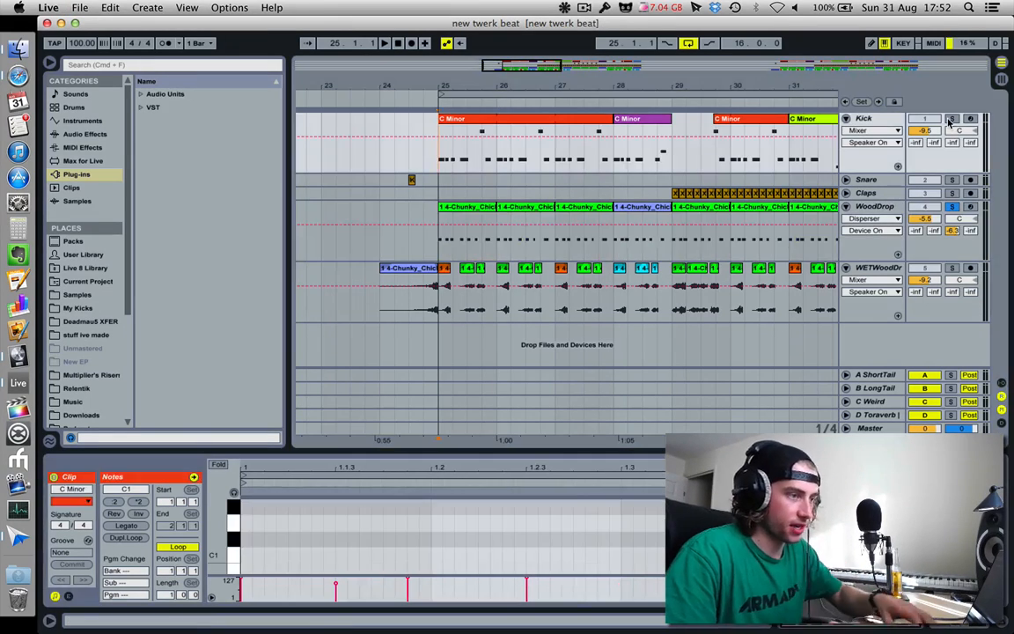
{"action": "mouse_move", "coordinate": [614, 83]}
{"action": "left_mouse_down"}
{"action": "mouse_move", "coordinate": [614, 53]}
{"action": "mouse_move", "coordinate": [613, 83]}
{"action": "left_mouse_up"}
{"action": "left_click", "coordinate": [561, 118]}
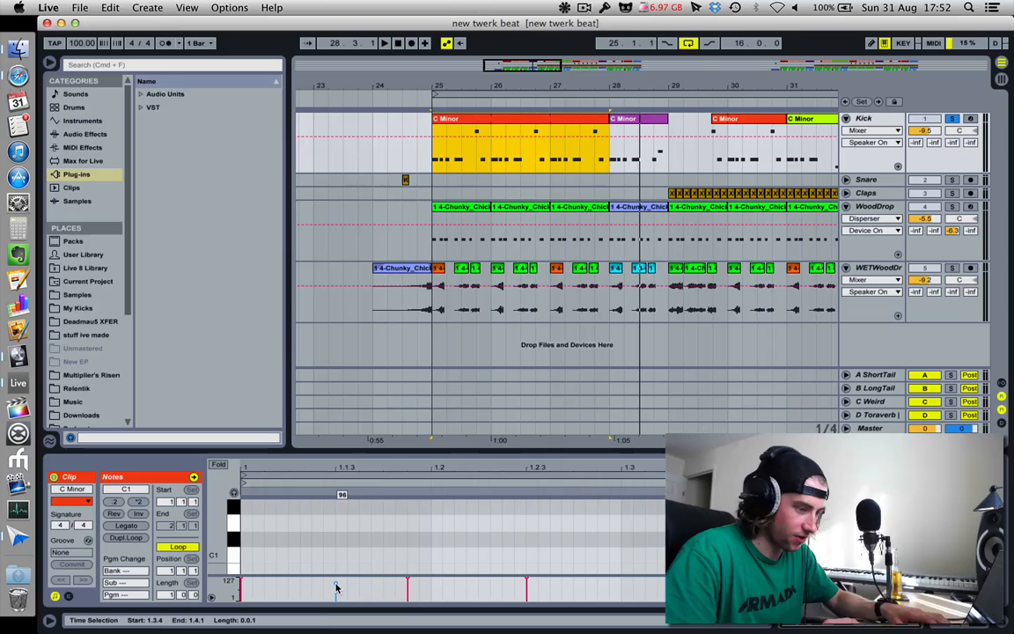
{"action": "left_click", "coordinate": [508, 133]}
{"action": "left_click", "coordinate": [434, 153]}
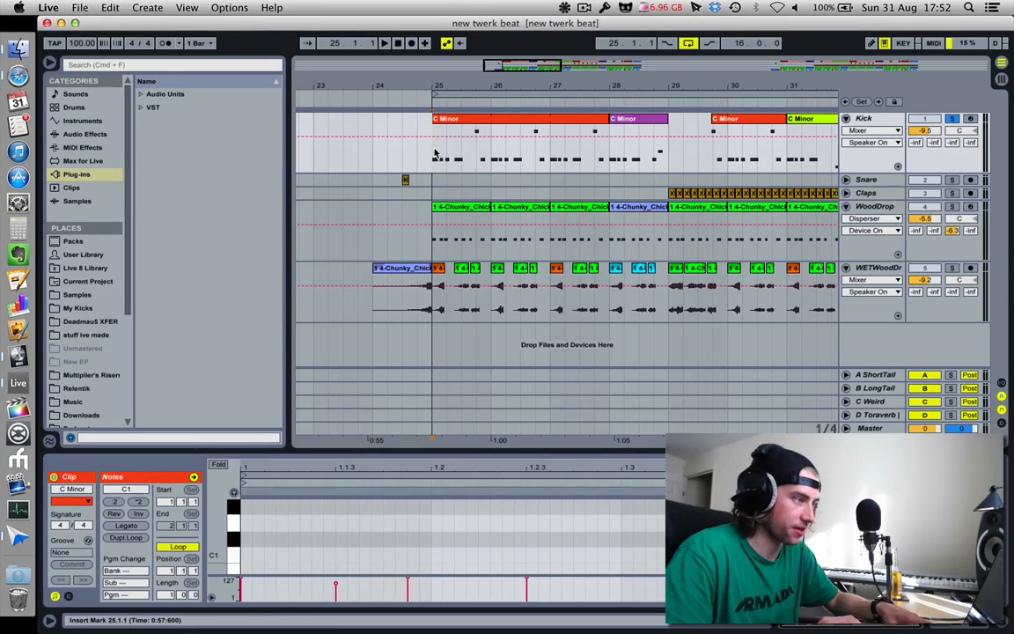
Play the soloed Kick track from bar 25 through bar 34, following its pattern changes, and restart it from bar 25.
{"action": "key", "text": "space"}
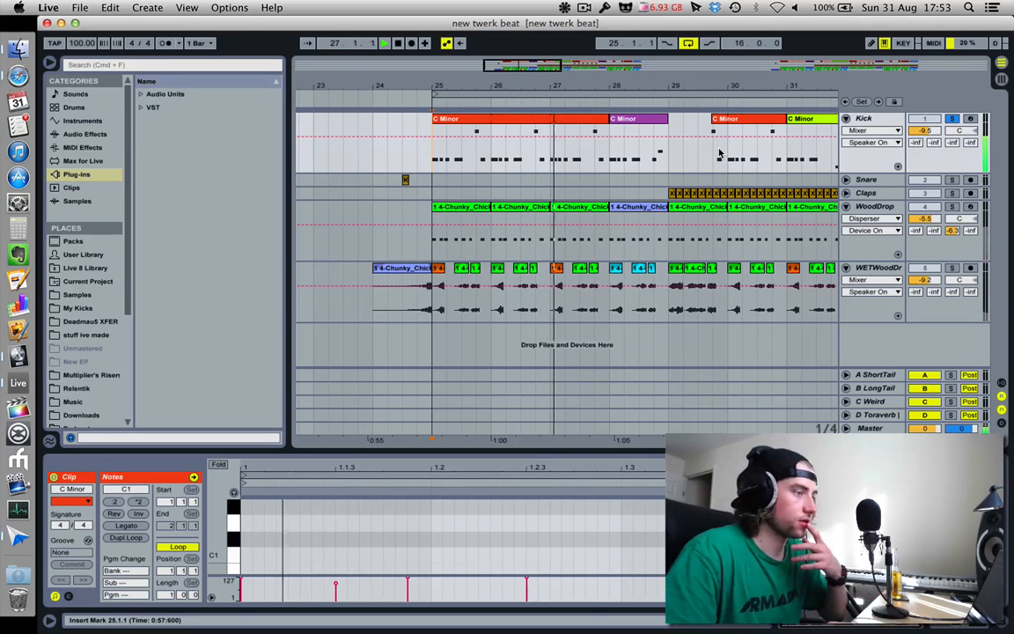
{"action": "left_click", "coordinate": [584, 8]}
{"action": "left_click", "coordinate": [584, 8]}
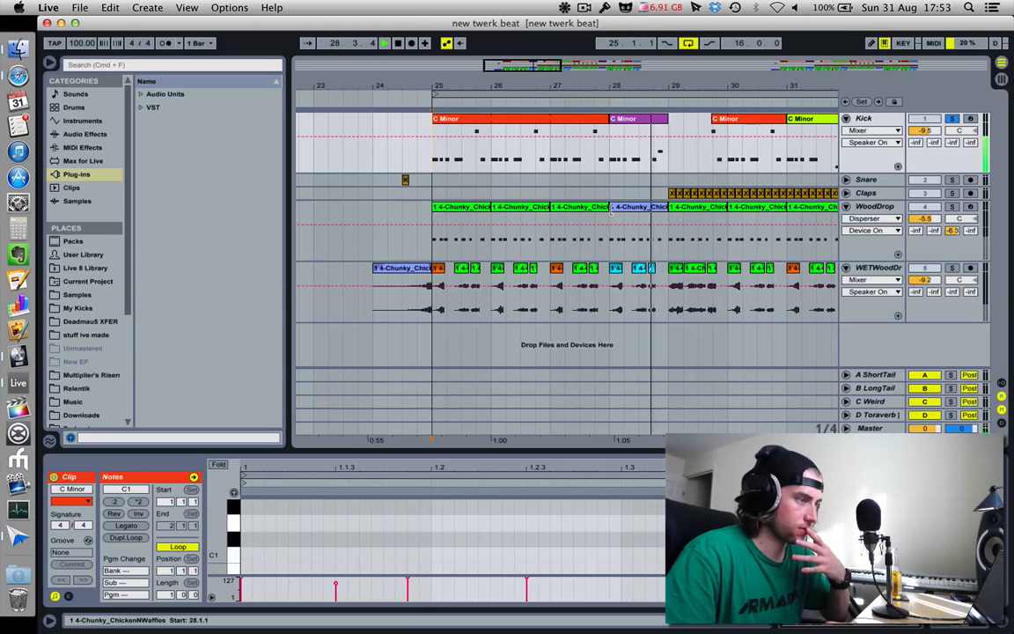
{"action": "scroll", "coordinate": [733, 173], "scroll_direction": "right", "scroll_amount": 3}
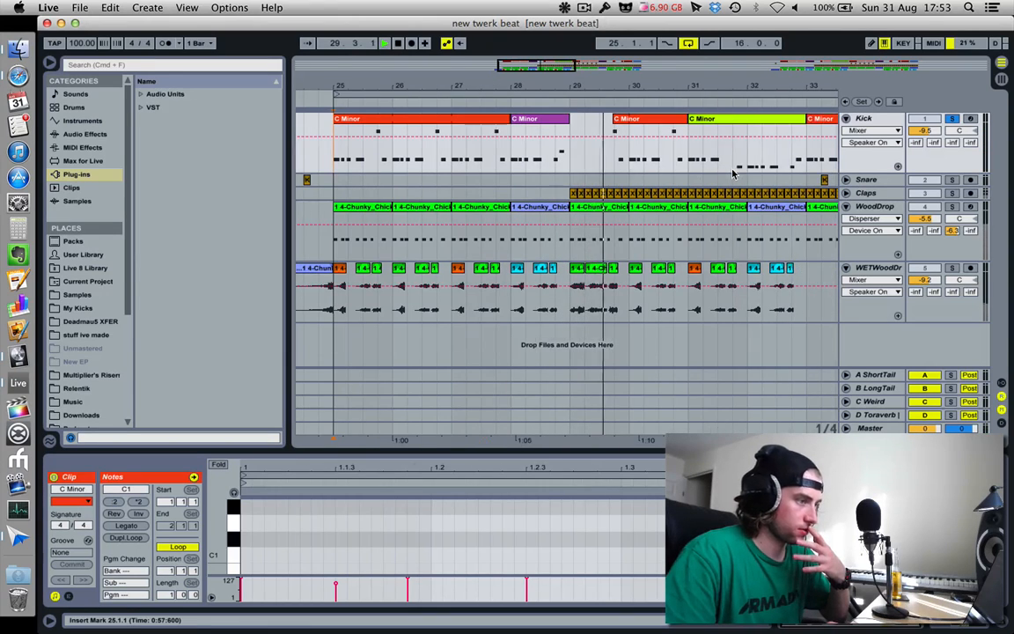
{"action": "scroll", "coordinate": [733, 174], "scroll_direction": "right", "scroll_amount": 2}
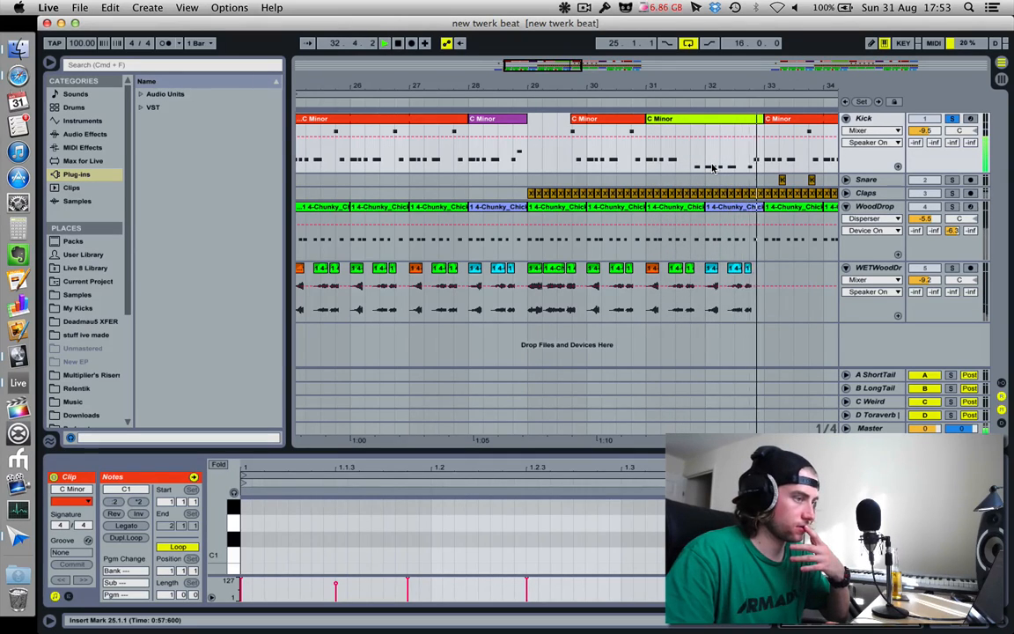
{"action": "scroll", "coordinate": [713, 167], "scroll_direction": "right", "scroll_amount": 3}
{"action": "scroll", "coordinate": [713, 168], "scroll_direction": "right", "scroll_amount": 3}
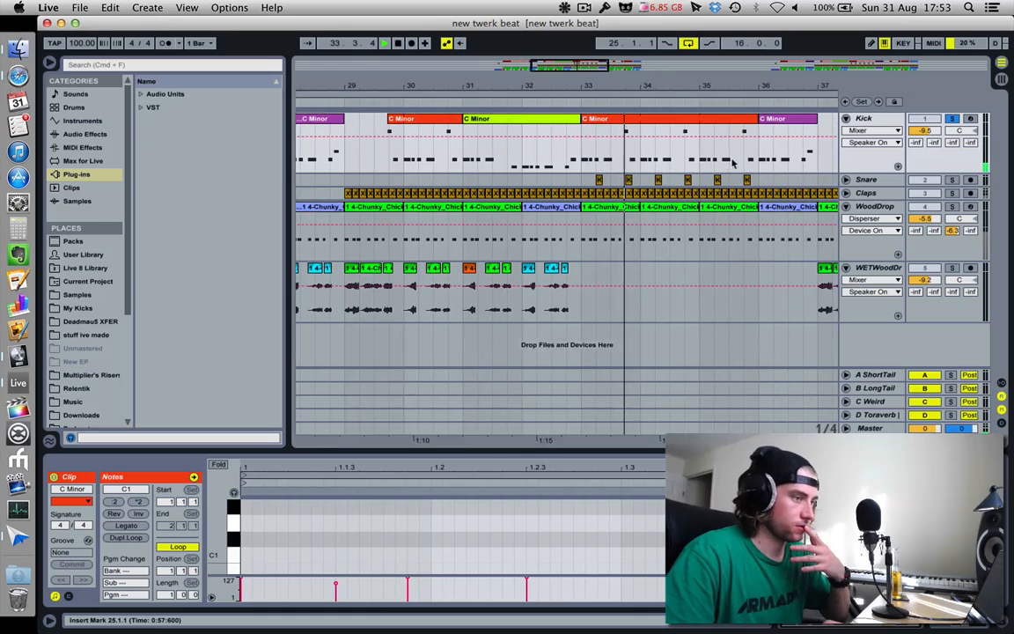
{"action": "left_click_drag", "start_coordinate": [699, 86], "coordinate": [697, 52]}
{"action": "key", "text": "space"}
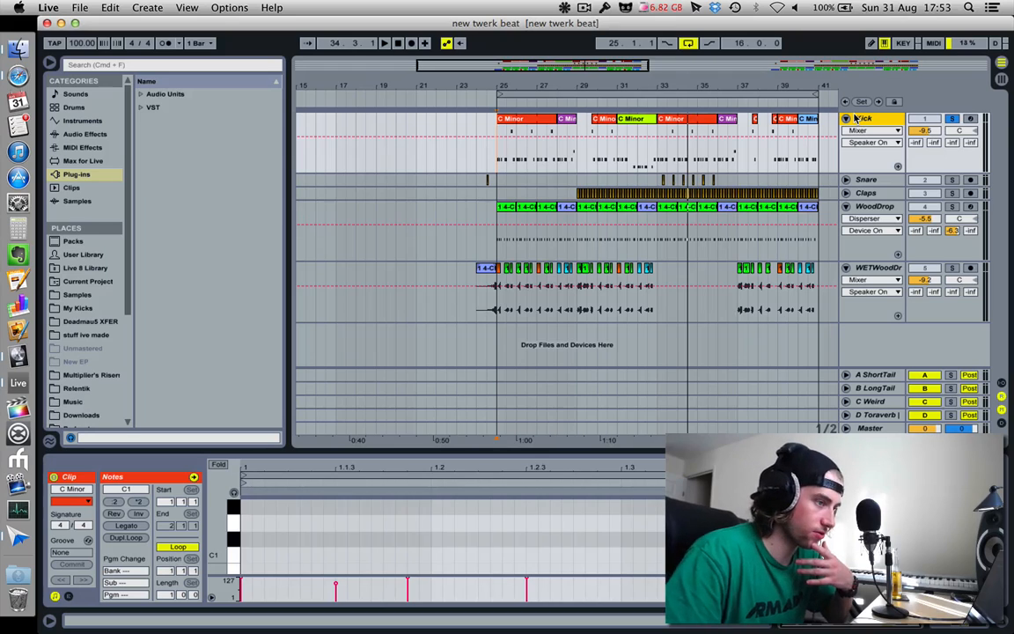
{"action": "key", "text": "space"}
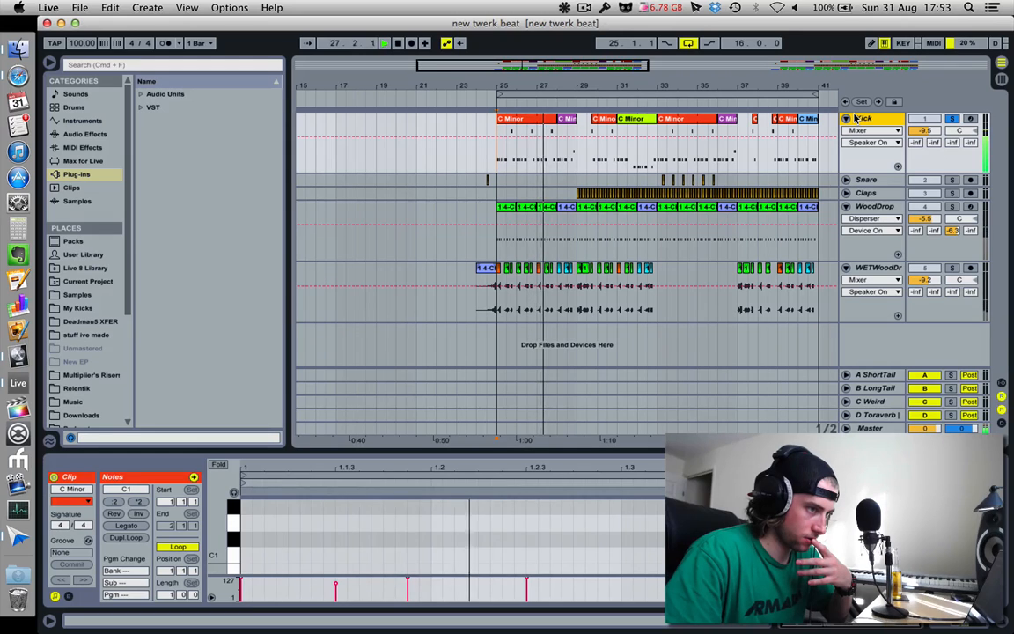
Show the Kick track's devices and play from bar 25 to examine the kick in the Spectrum analyzer.
{"action": "left_click", "coordinate": [936, 626]}
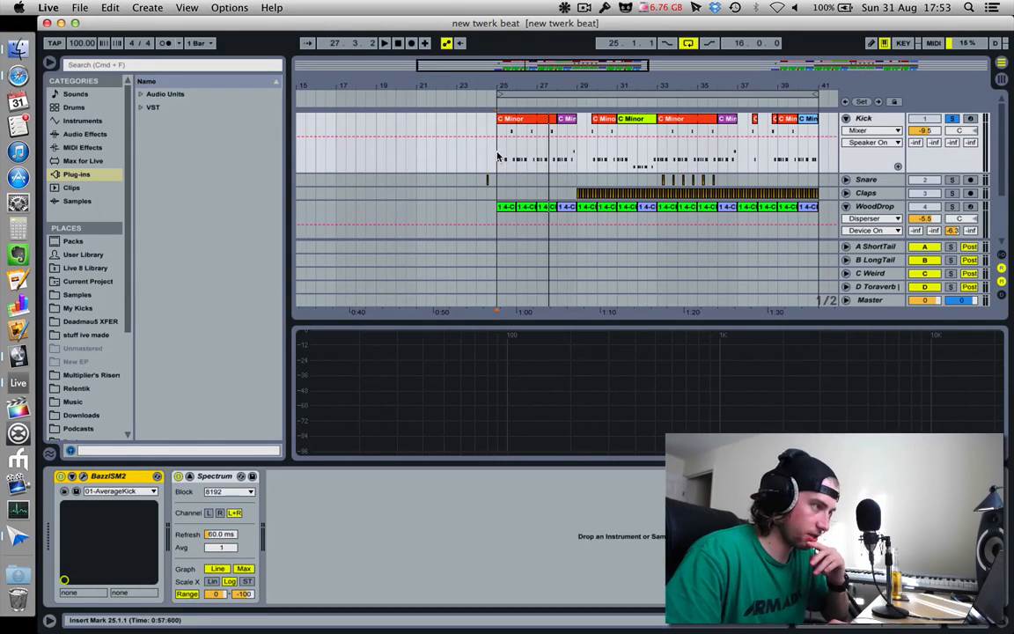
{"action": "key", "text": "space"}
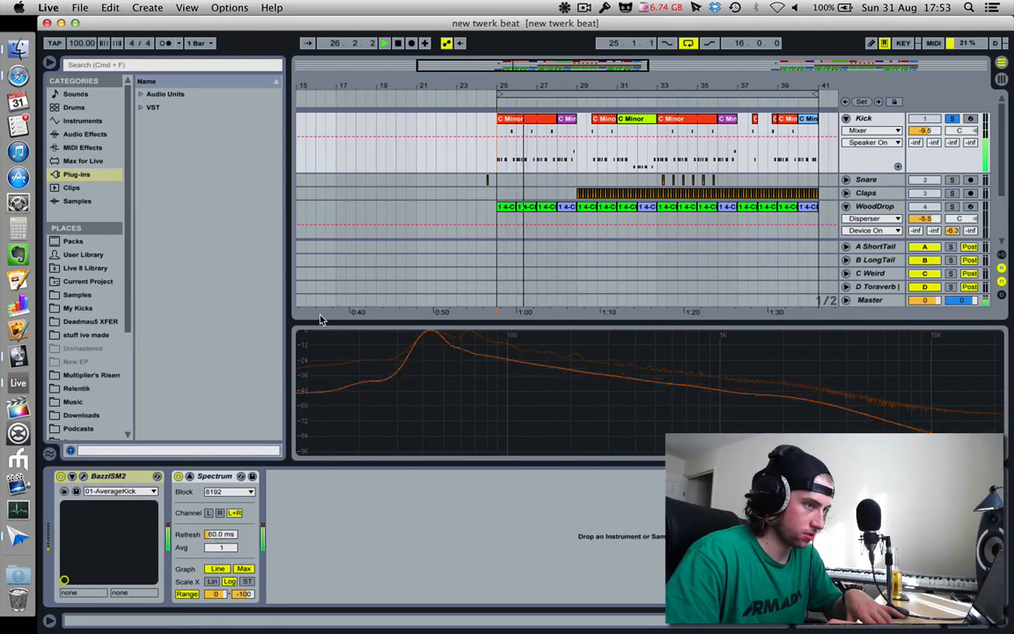
{"action": "key", "text": "space"}
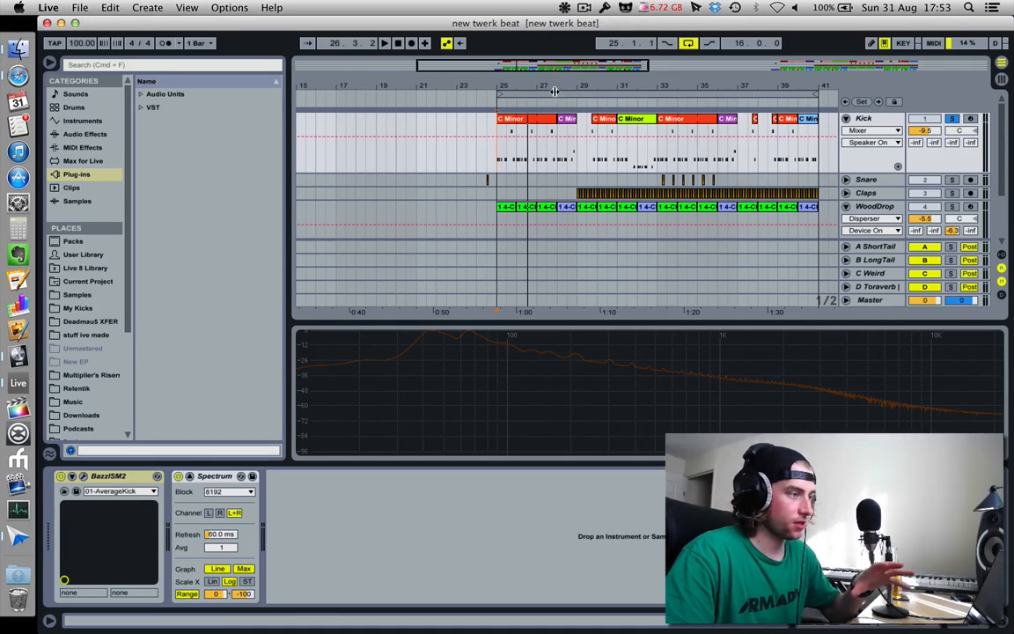
Unsolo the Kick track, play the full mix from bar 25, solo the Kick again and stop playback.
{"action": "left_click_drag", "start_coordinate": [563, 82], "coordinate": [564, 53]}
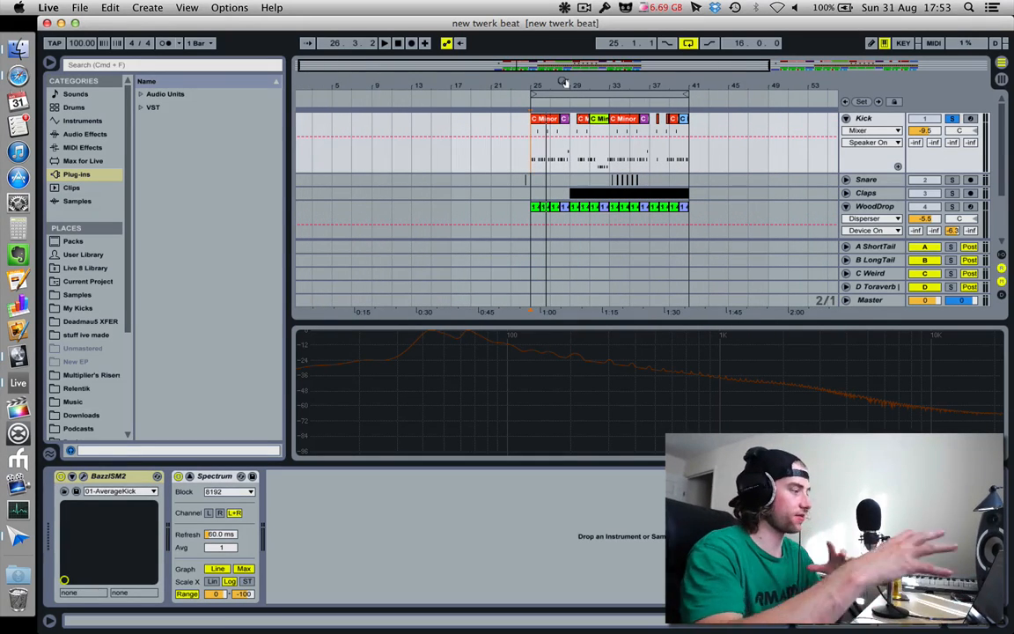
{"action": "mouse_move", "coordinate": [564, 82]}
{"action": "left_mouse_down"}
{"action": "mouse_move", "coordinate": [566, 119]}
{"action": "mouse_move", "coordinate": [607, 140]}
{"action": "mouse_move", "coordinate": [570, 87]}
{"action": "mouse_move", "coordinate": [554, 83]}
{"action": "left_mouse_up"}
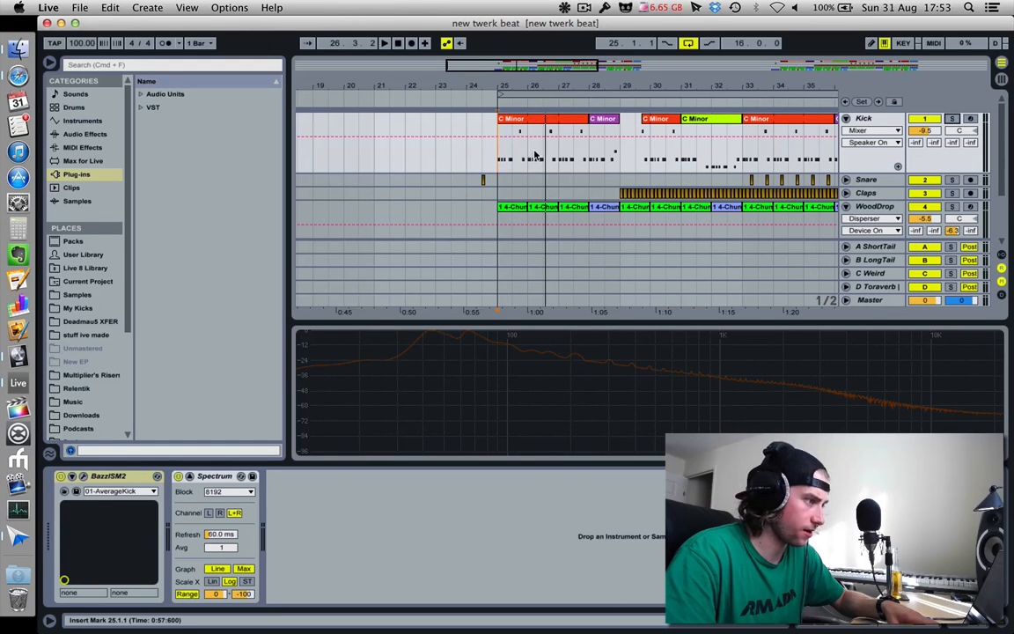
{"action": "key", "text": "space"}
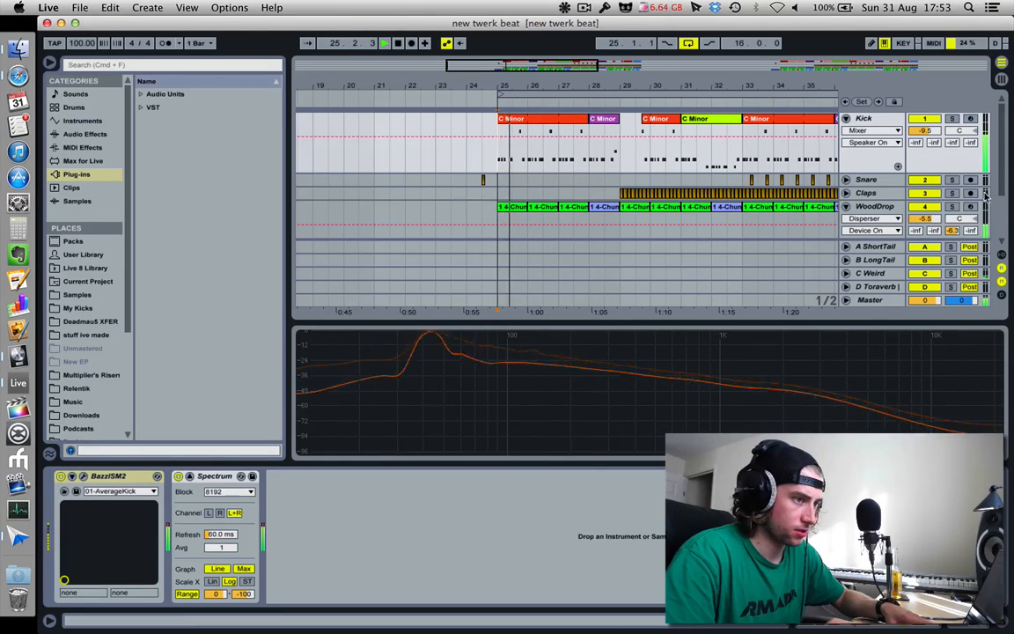
{"action": "left_click", "coordinate": [951, 118]}
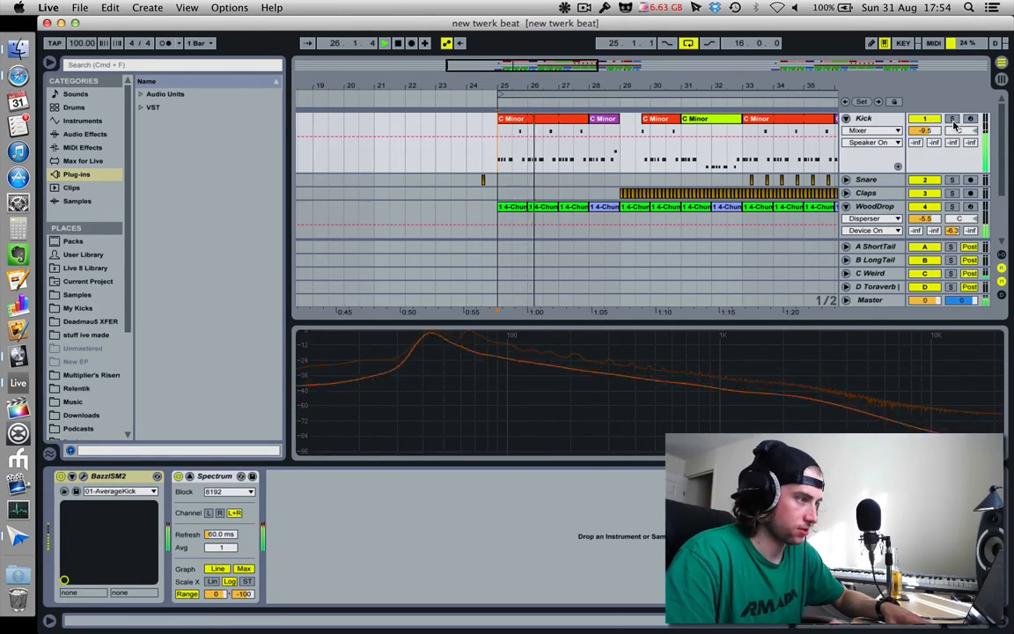
{"action": "key", "text": "space"}
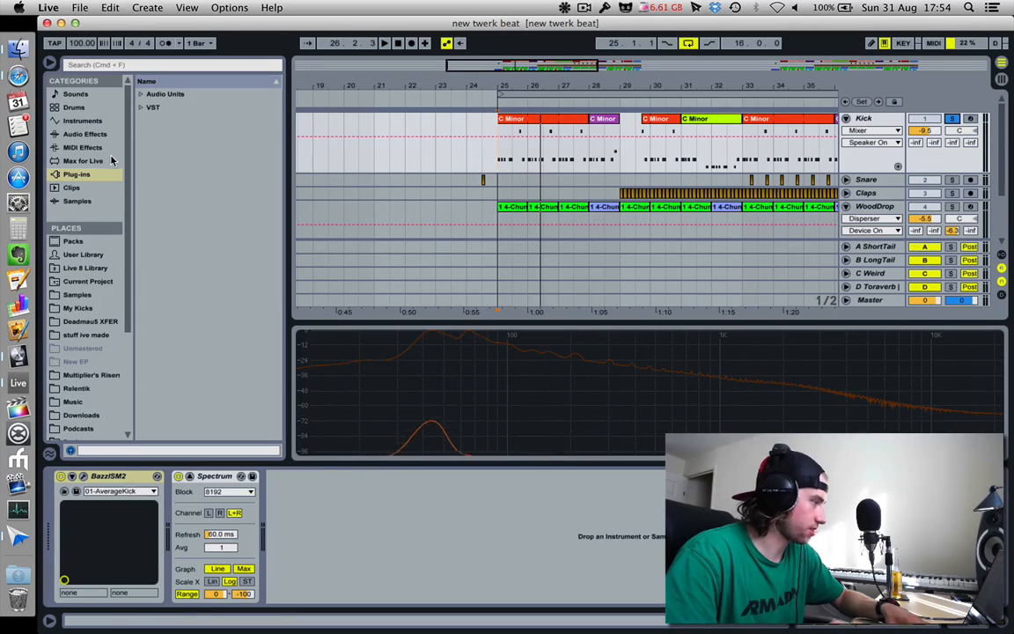
List the VST plug-ins in the browser and place the insert mark at bar 25 on the Kick track.
{"action": "left_click", "coordinate": [141, 107]}
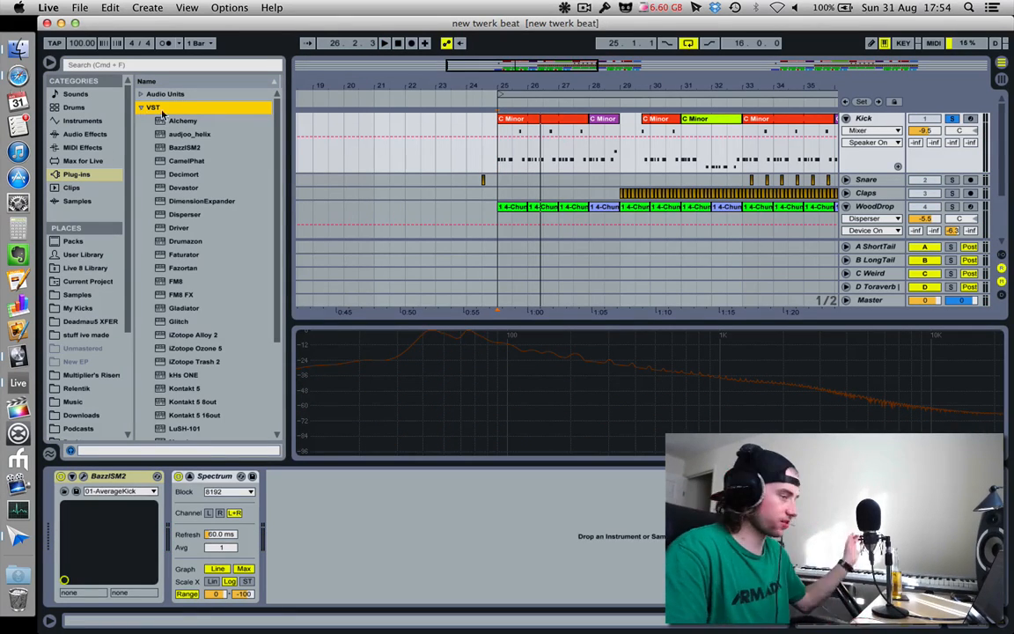
{"action": "left_click", "coordinate": [500, 161]}
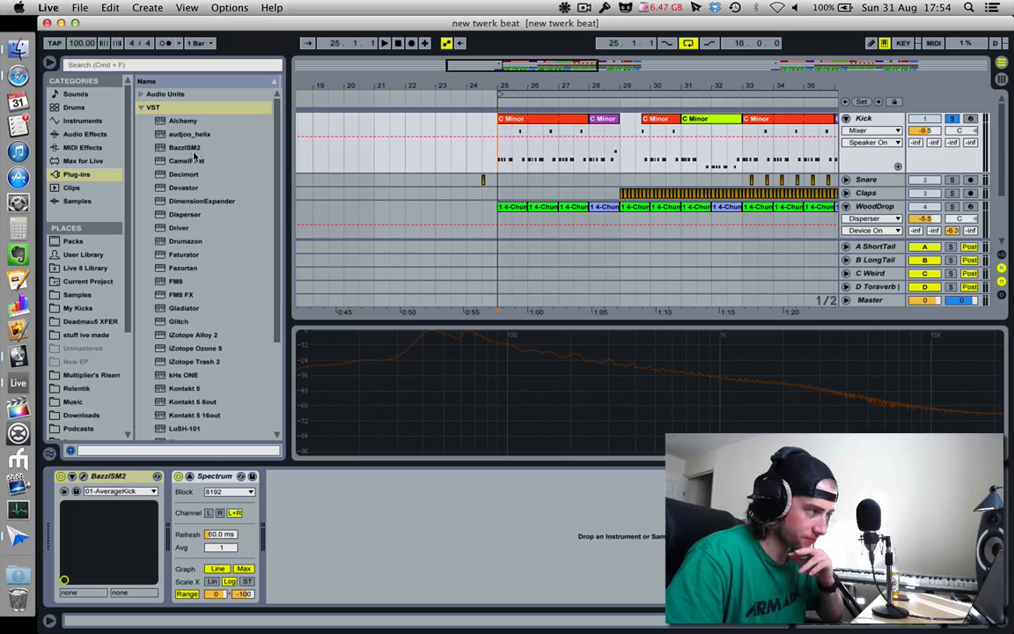
Insert the Devastor plug-in between BazzISM2 and Spectrum on the Kick track and load its _Basses preset Smooth and smokey bass.
{"action": "left_click_drag", "start_coordinate": [185, 187], "coordinate": [179, 541]}
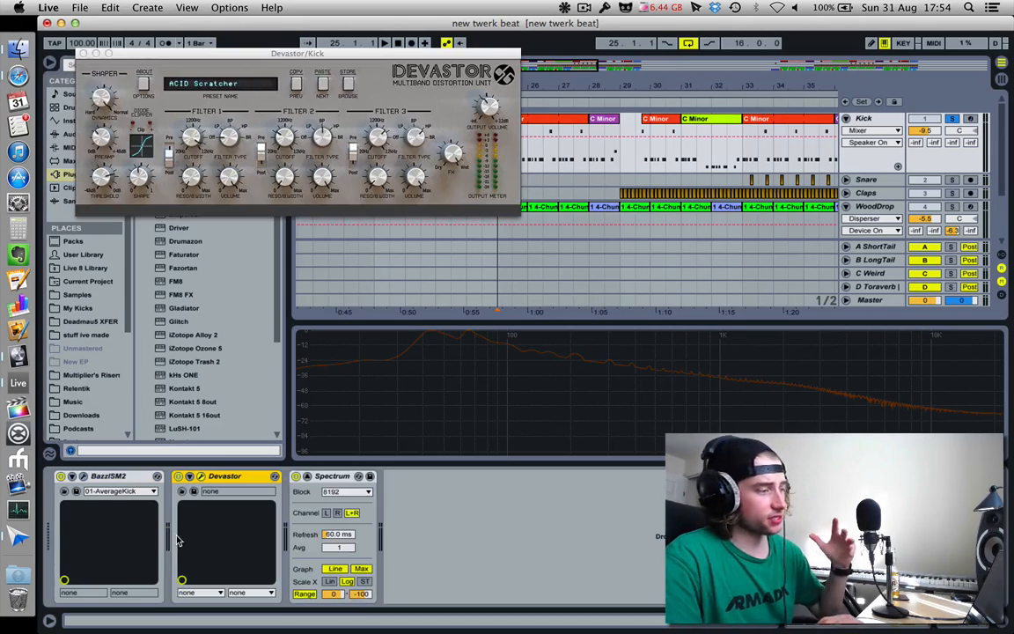
{"action": "left_click", "coordinate": [351, 84]}
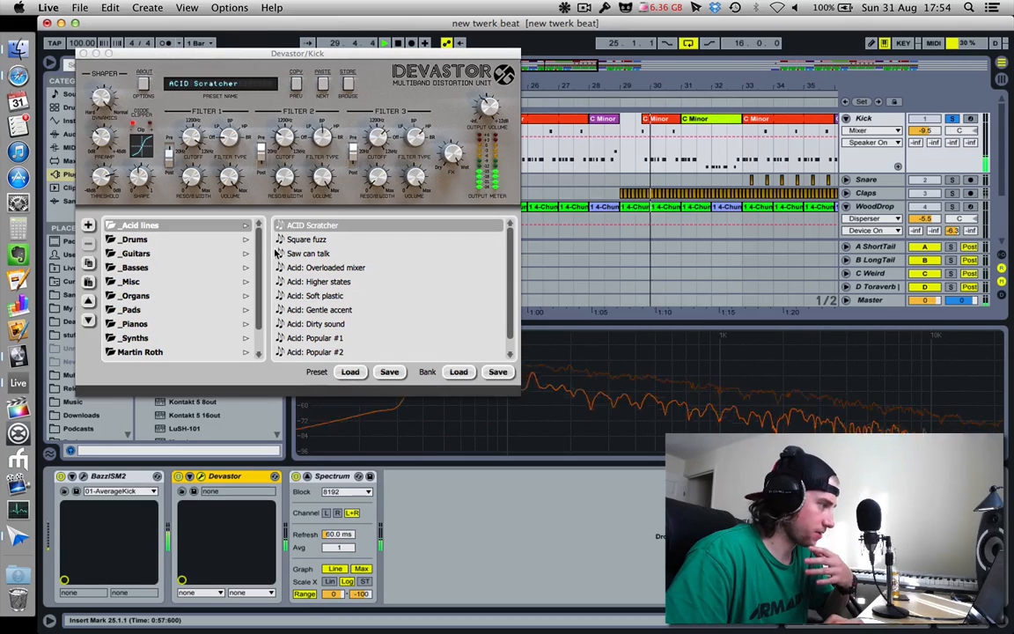
{"action": "left_click", "coordinate": [215, 243]}
{"action": "key", "text": "Down"}
{"action": "key", "text": "Down"}
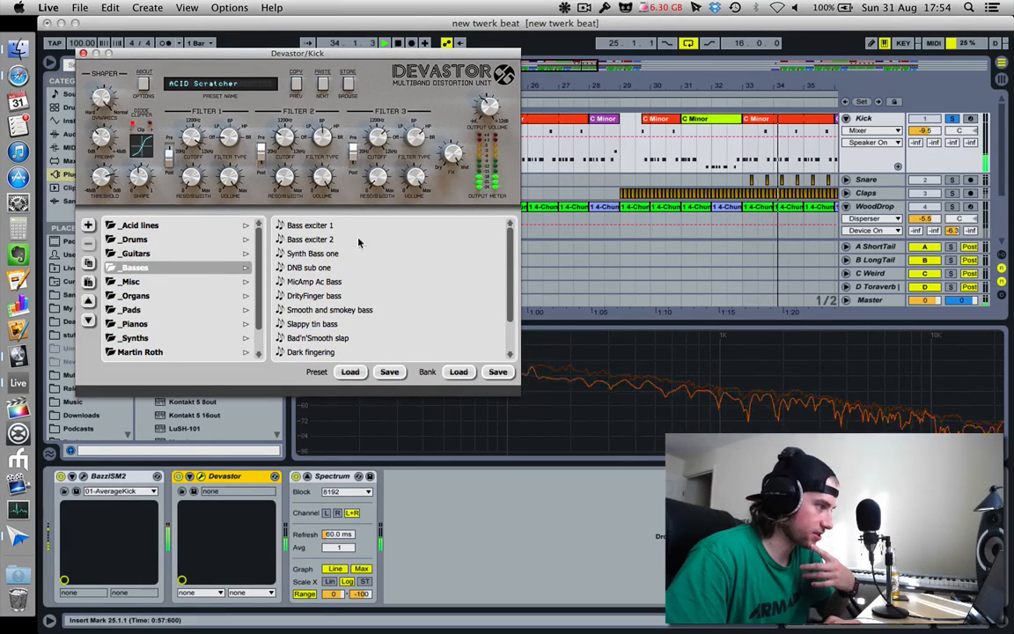
{"action": "scroll", "coordinate": [339, 295], "scroll_direction": "down", "scroll_amount": 2}
{"action": "left_click", "coordinate": [335, 268]}
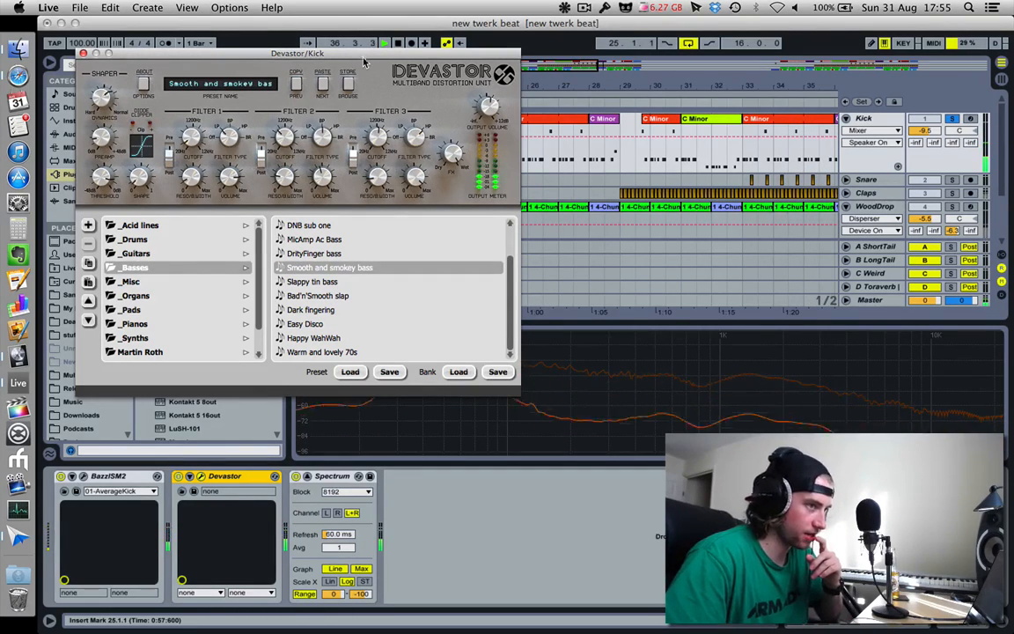
Stop playback and reposition the Devastor window over the arrangement.
{"action": "left_click_drag", "start_coordinate": [361, 54], "coordinate": [583, 284]}
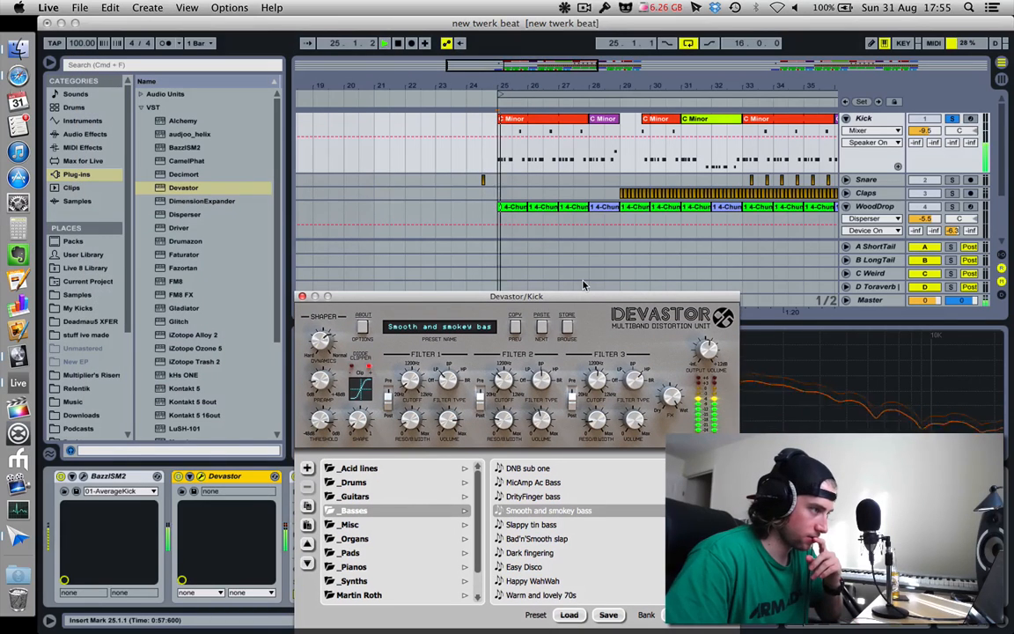
{"action": "key", "text": "space"}
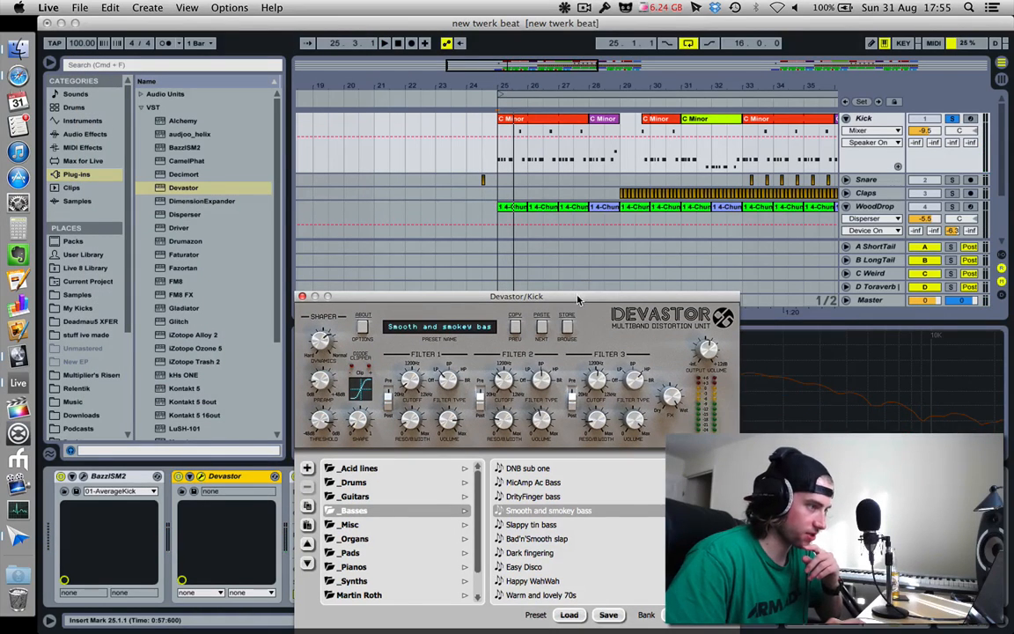
{"action": "left_click_drag", "start_coordinate": [578, 301], "coordinate": [682, 227]}
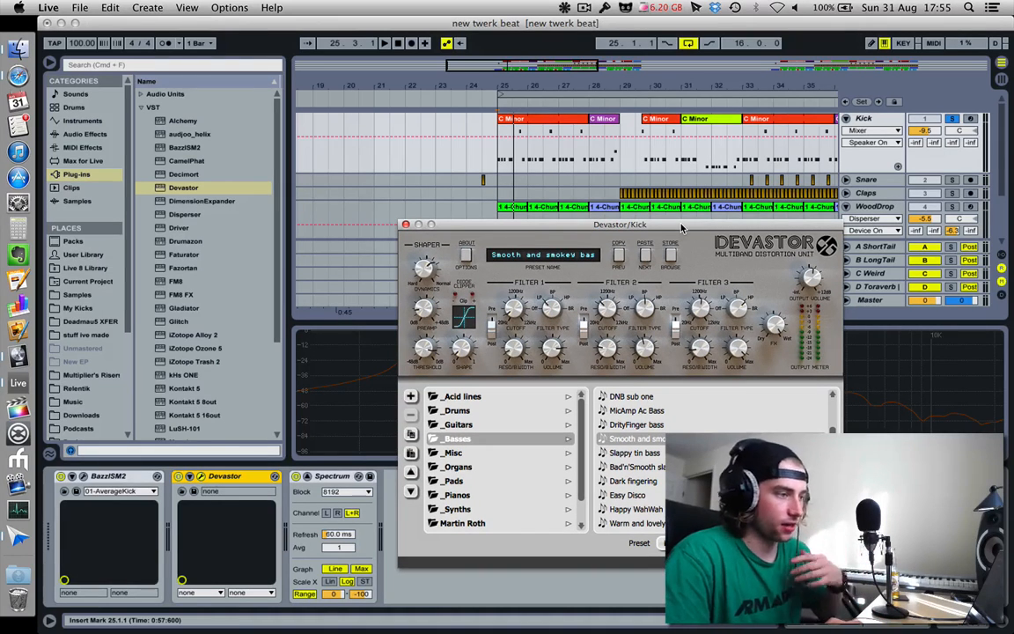
{"action": "left_click_drag", "start_coordinate": [681, 227], "coordinate": [612, 143]}
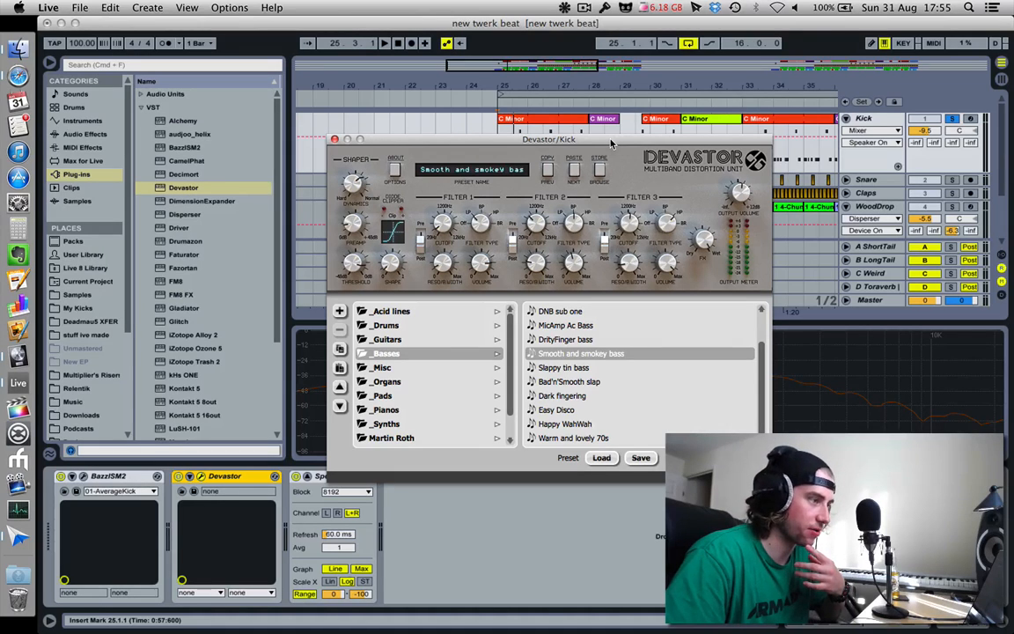
Play the soloed Kick from bar 25 and compare its sound with Devastor switched off and on.
{"action": "key", "text": "space"}
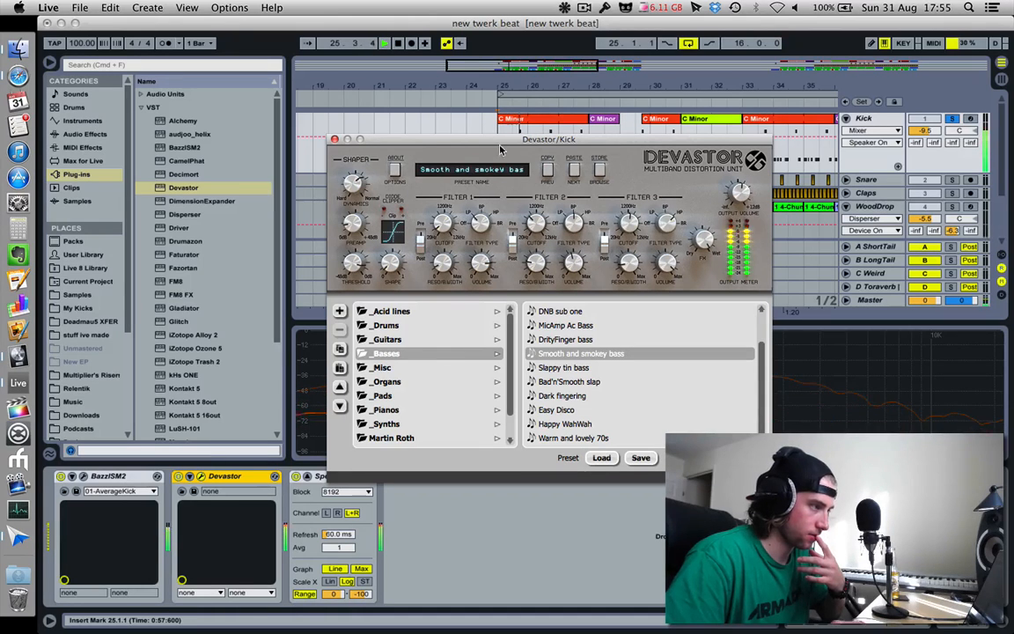
{"action": "left_click_drag", "start_coordinate": [499, 149], "coordinate": [725, 149]}
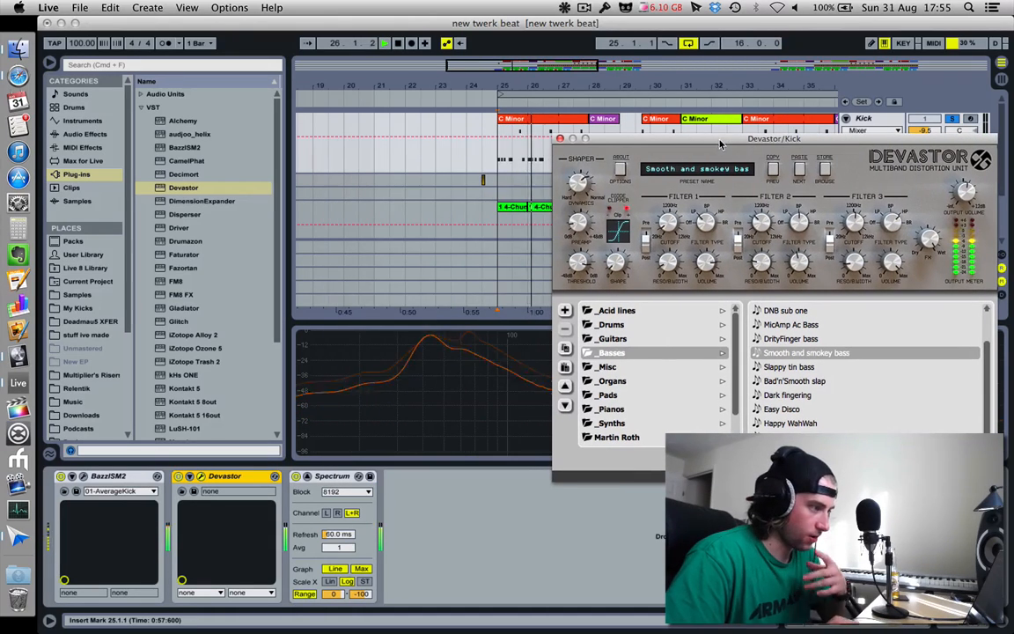
{"action": "left_click", "coordinate": [179, 476]}
{"action": "left_click", "coordinate": [179, 476]}
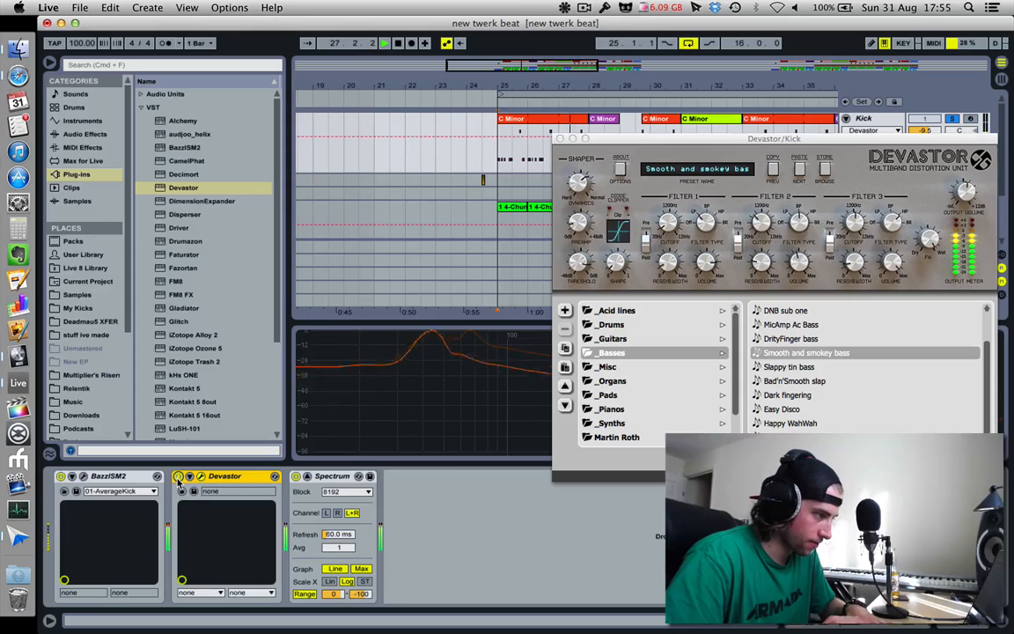
Close the Devastor window, compare the effect within the full mix, and reopen the plug-in window.
{"action": "left_click", "coordinate": [560, 139]}
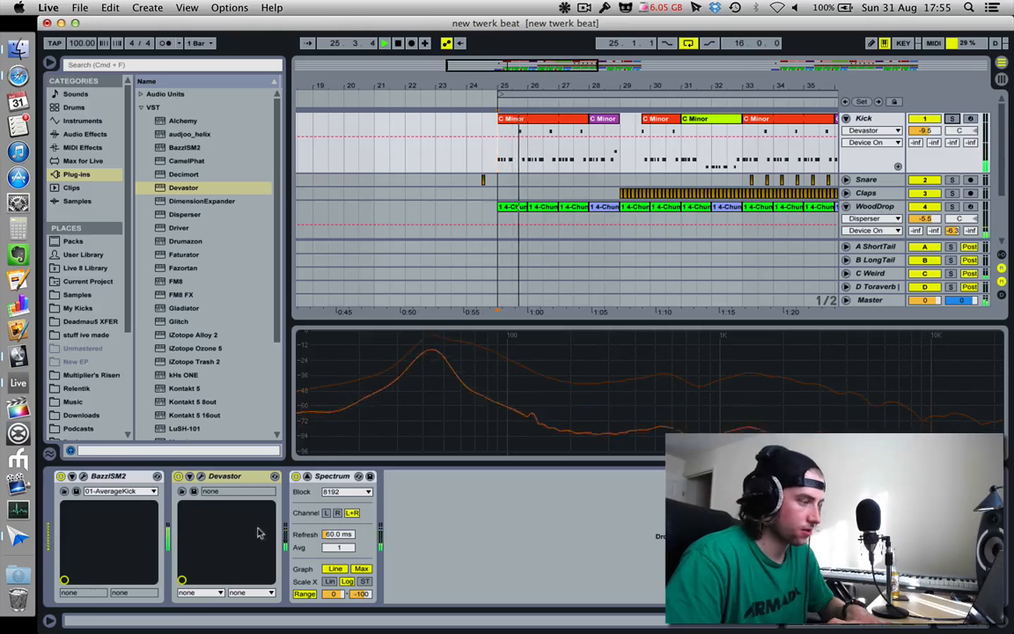
{"action": "left_click", "coordinate": [182, 478]}
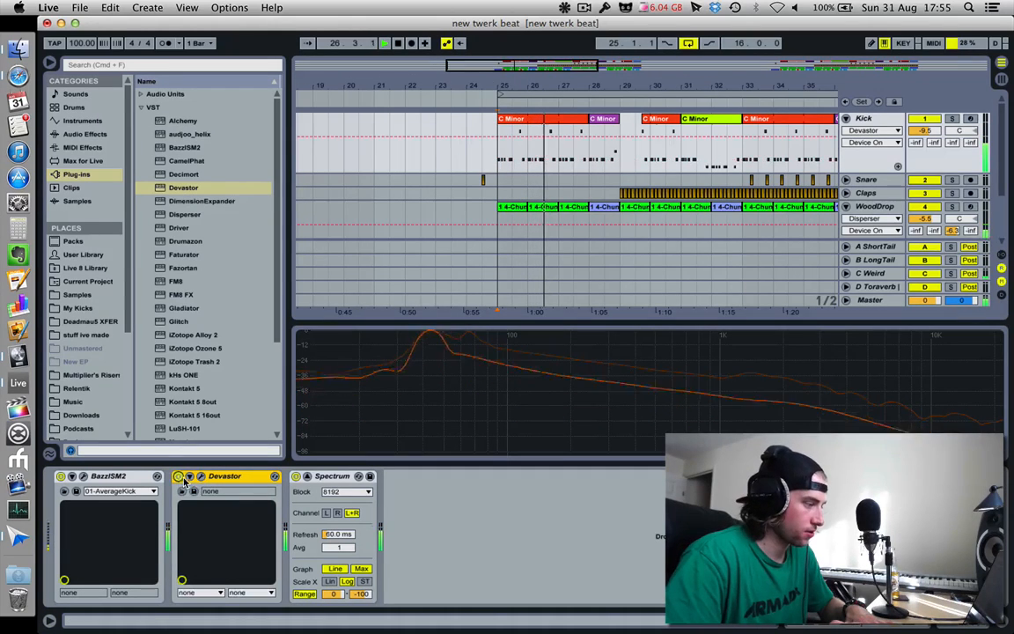
{"action": "left_click", "coordinate": [201, 477]}
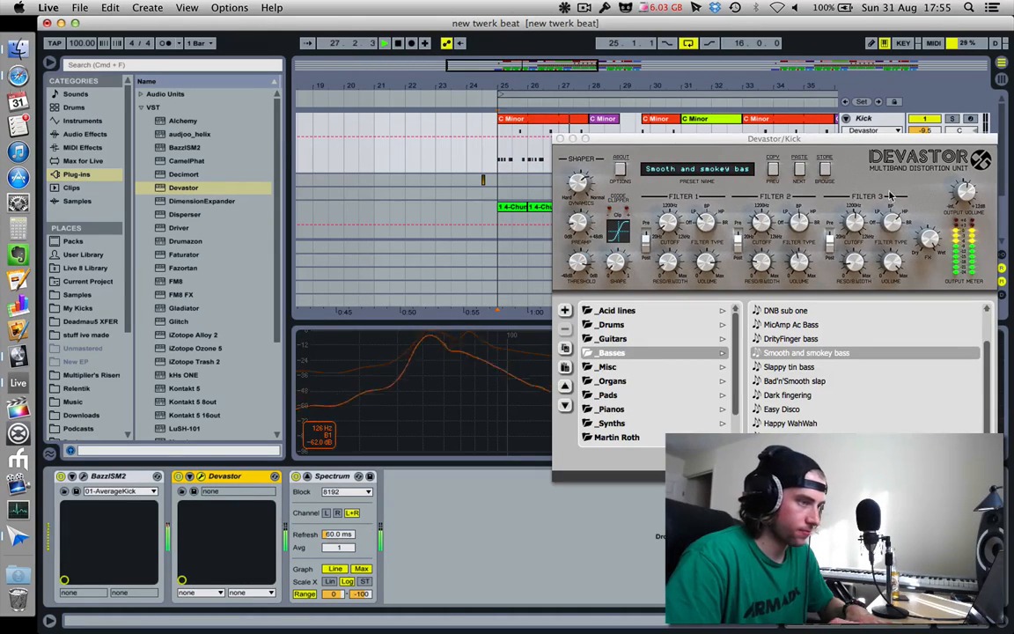
Solo the Kick track and sweep Devastor's FX mix down to 100/0% dry/wet.
{"action": "left_click", "coordinate": [952, 119]}
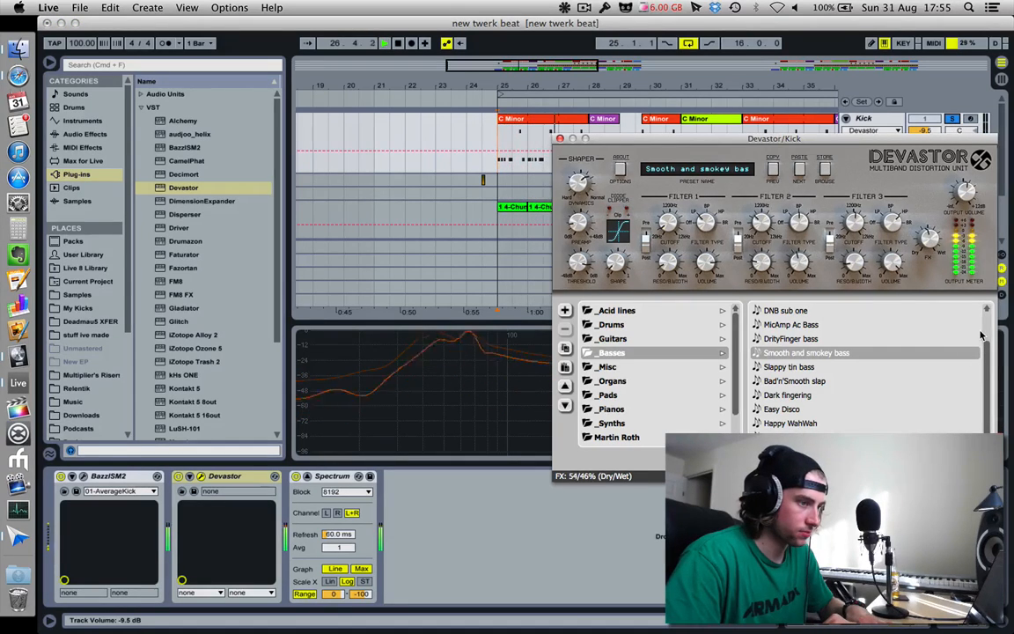
{"action": "mouse_move", "coordinate": [967, 444]}
{"action": "left_mouse_down"}
{"action": "mouse_move", "coordinate": [964, 289]}
{"action": "mouse_move", "coordinate": [966, 444]}
{"action": "left_mouse_up"}
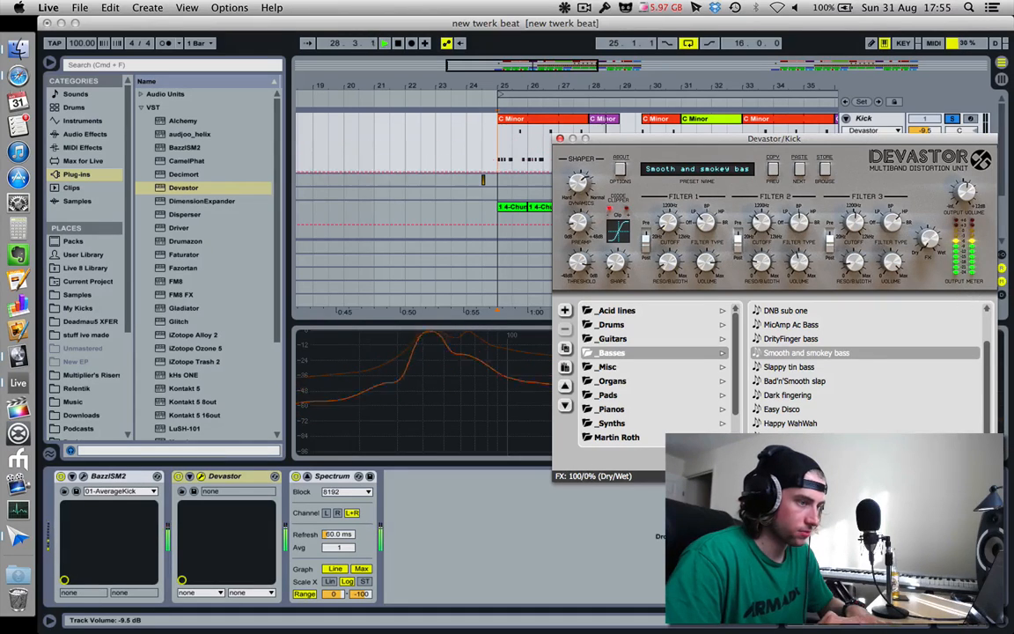
Audition Devastor's _Basses presets, including Dark fingering, Happy WahWah, Bad'n'Smooth slap, MicAmp Ac Bass, DNB sub one and Bass exciter 1.
{"action": "left_click", "coordinate": [827, 395]}
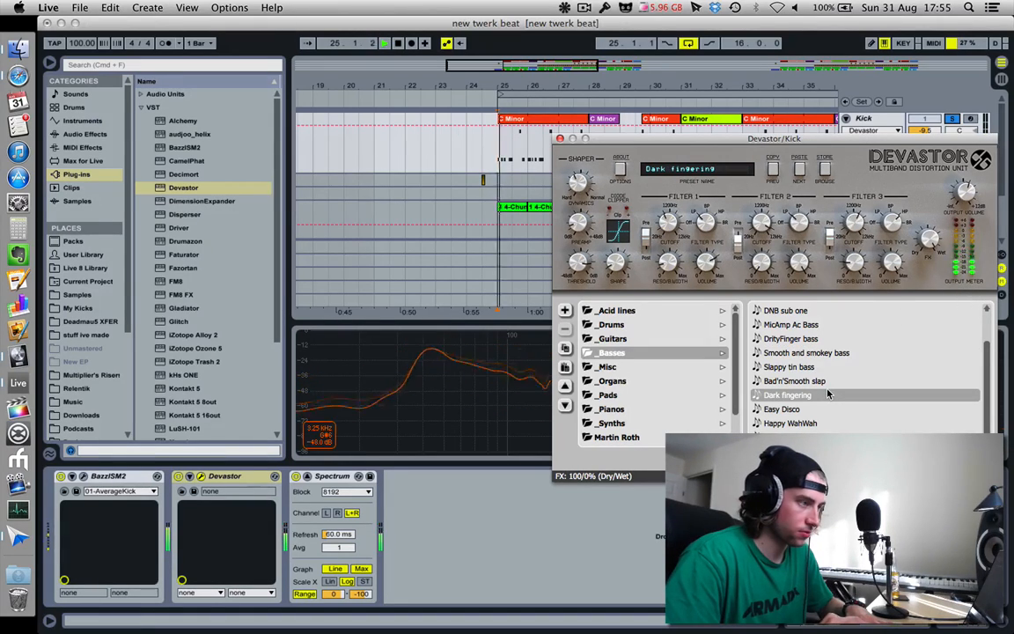
{"action": "left_click", "coordinate": [797, 424]}
{"action": "left_click", "coordinate": [805, 381]}
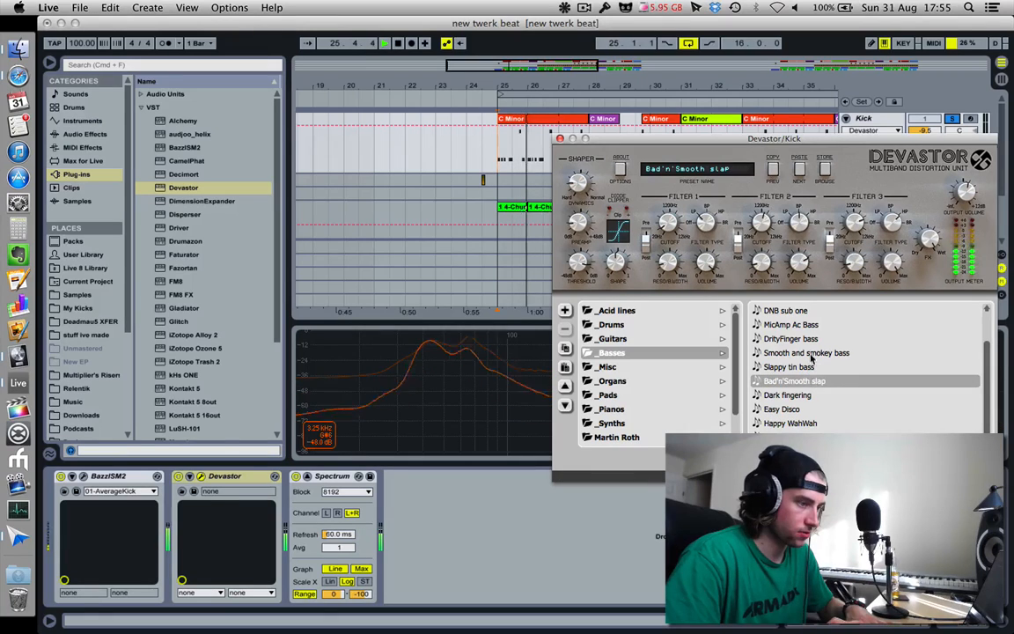
{"action": "left_click", "coordinate": [813, 326]}
{"action": "left_click", "coordinate": [826, 422]}
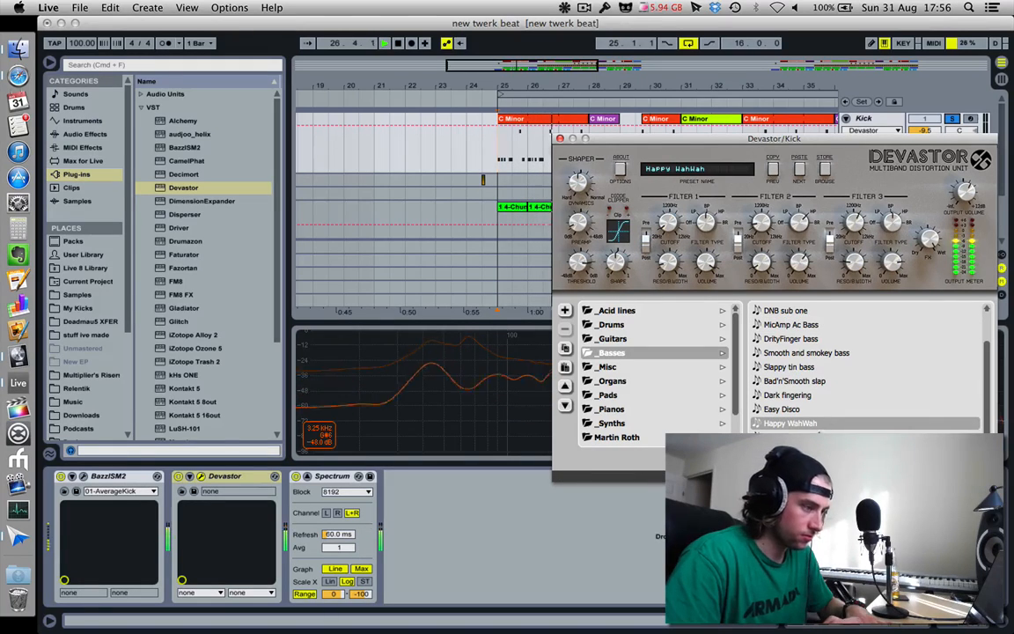
{"action": "left_click", "coordinate": [825, 438]}
{"action": "left_click", "coordinate": [788, 311]}
{"action": "scroll", "coordinate": [788, 326], "scroll_direction": "up", "scroll_amount": 2}
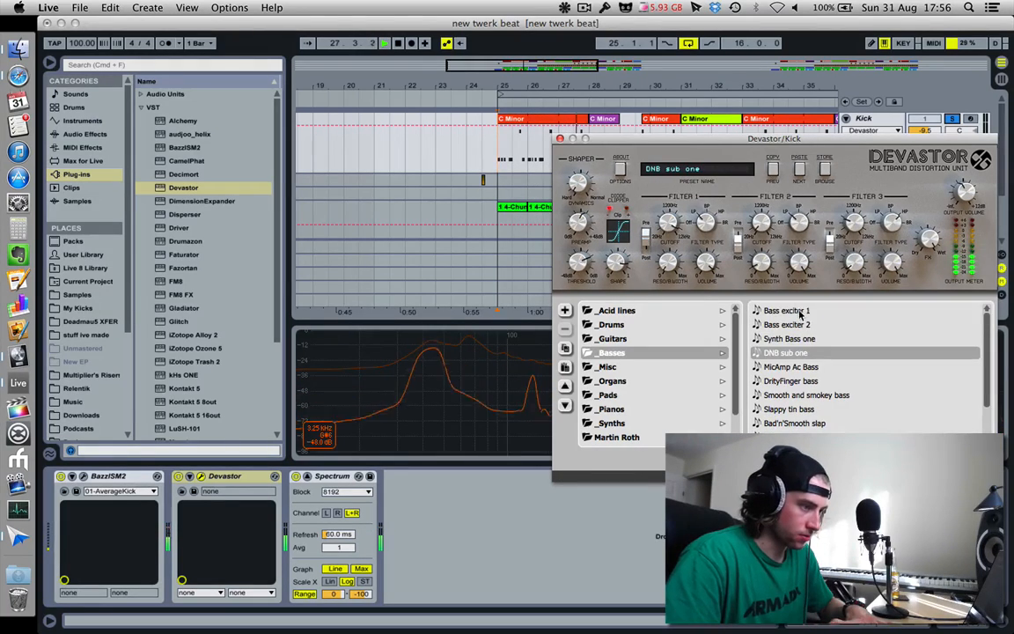
{"action": "left_click", "coordinate": [786, 311]}
Open Devastor's _Drums presets and audition Base drum eq-ing, Hard core 909 kick, Tribal loop 1, Mild 909 loop and Fine hats.
{"action": "left_click", "coordinate": [612, 325]}
{"action": "left_click", "coordinate": [808, 367]}
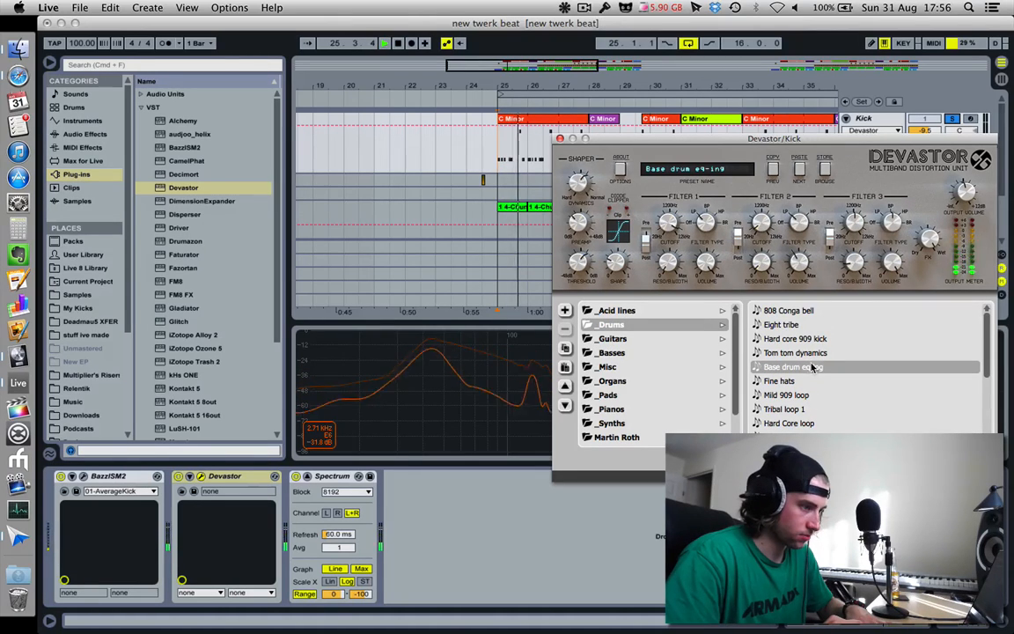
{"action": "left_click", "coordinate": [814, 338]}
{"action": "left_click", "coordinate": [824, 408]}
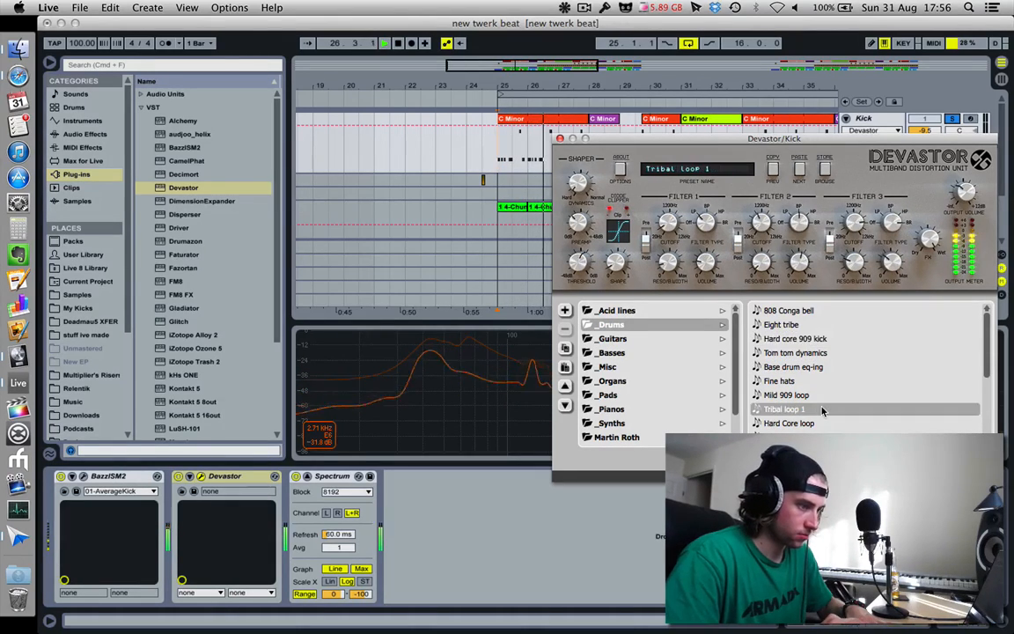
{"action": "left_click", "coordinate": [806, 395]}
{"action": "left_click", "coordinate": [805, 384]}
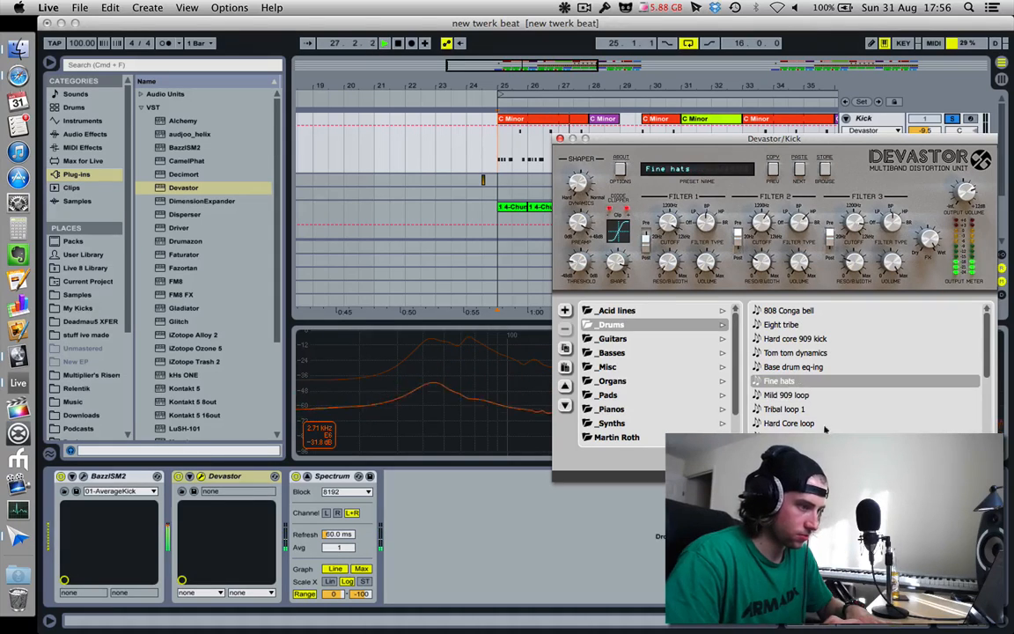
Audition further _Drums presets on the kick, including Hard Core loop, Conga Harsh and Big bad rythm.
{"action": "left_click", "coordinate": [825, 426]}
{"action": "scroll", "coordinate": [826, 428], "scroll_direction": "down", "scroll_amount": 3}
{"action": "left_click", "coordinate": [826, 429]}
{"action": "scroll", "coordinate": [826, 429], "scroll_direction": "down", "scroll_amount": 2}
{"action": "left_click", "coordinate": [828, 397]}
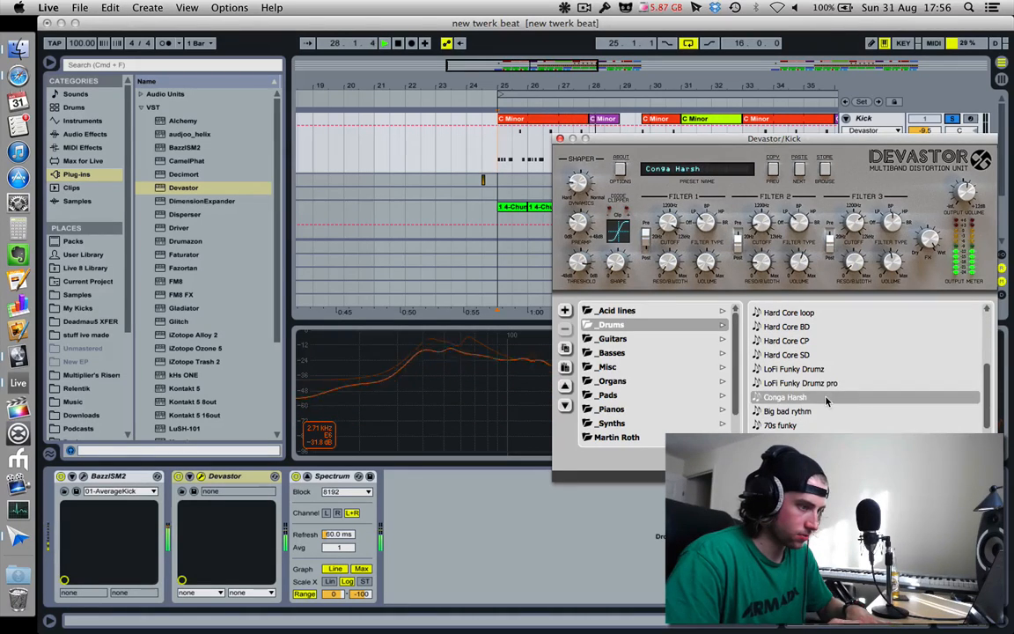
{"action": "left_click", "coordinate": [827, 412]}
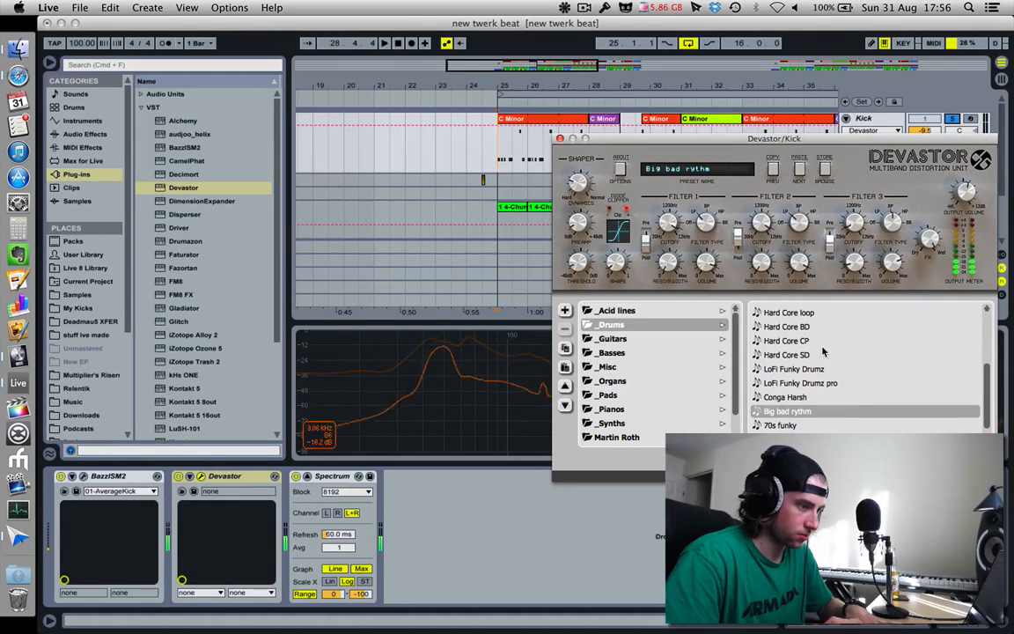
Move the Devastor window off the arrangement and compare the kick with the Big bad rythm preset bypassed and active.
{"action": "left_click_drag", "start_coordinate": [814, 143], "coordinate": [799, 350]}
{"action": "left_click", "coordinate": [178, 476]}
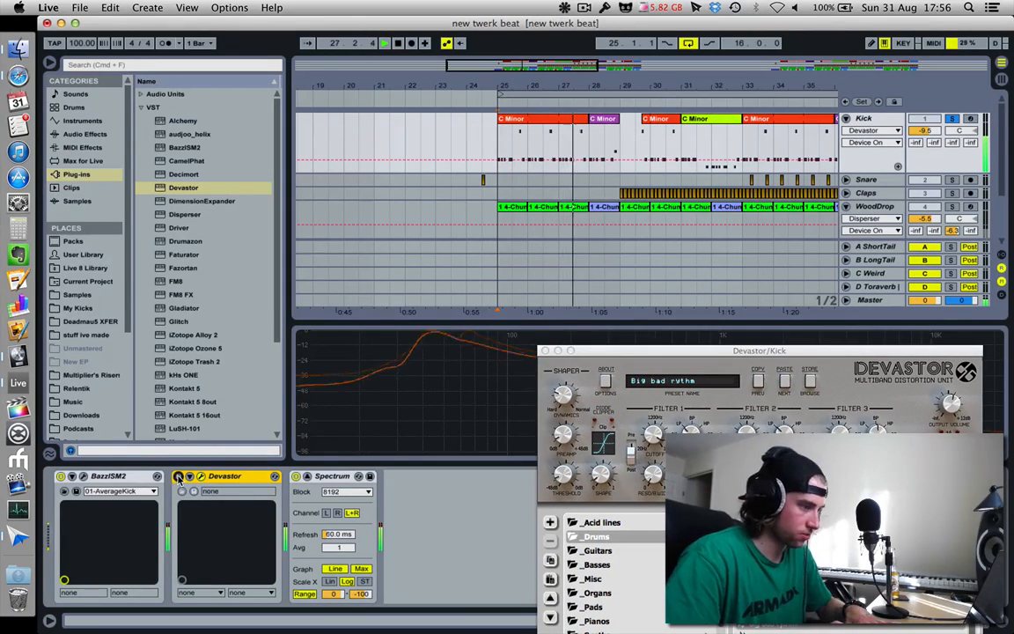
{"action": "left_click_drag", "start_coordinate": [654, 356], "coordinate": [525, 188]}
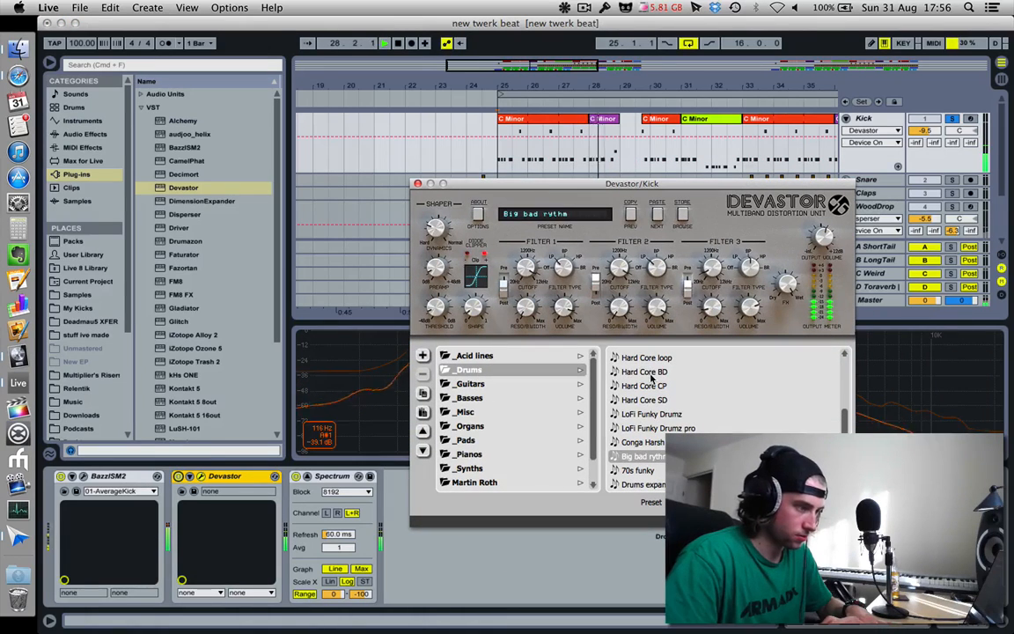
Audition Hard Core BD, LoFi Funky Drumz and Big Bad Beat, load Drums expander, and turn its FX mix towards dry.
{"action": "left_click", "coordinate": [645, 371]}
{"action": "left_click", "coordinate": [662, 415]}
{"action": "scroll", "coordinate": [663, 420], "scroll_direction": "down", "scroll_amount": 1}
{"action": "left_click", "coordinate": [660, 482]}
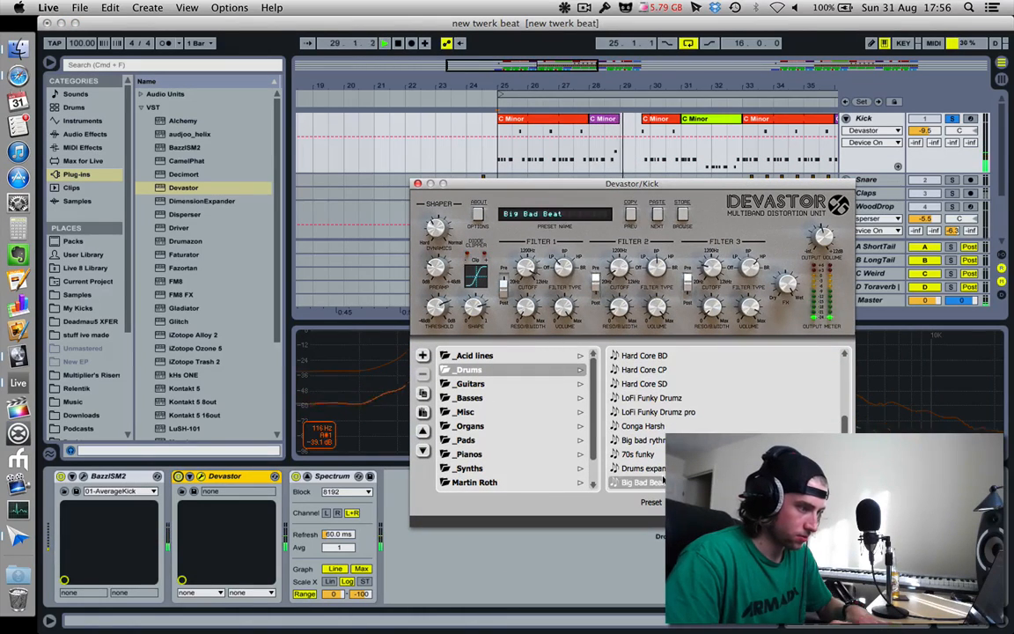
{"action": "left_click", "coordinate": [664, 470]}
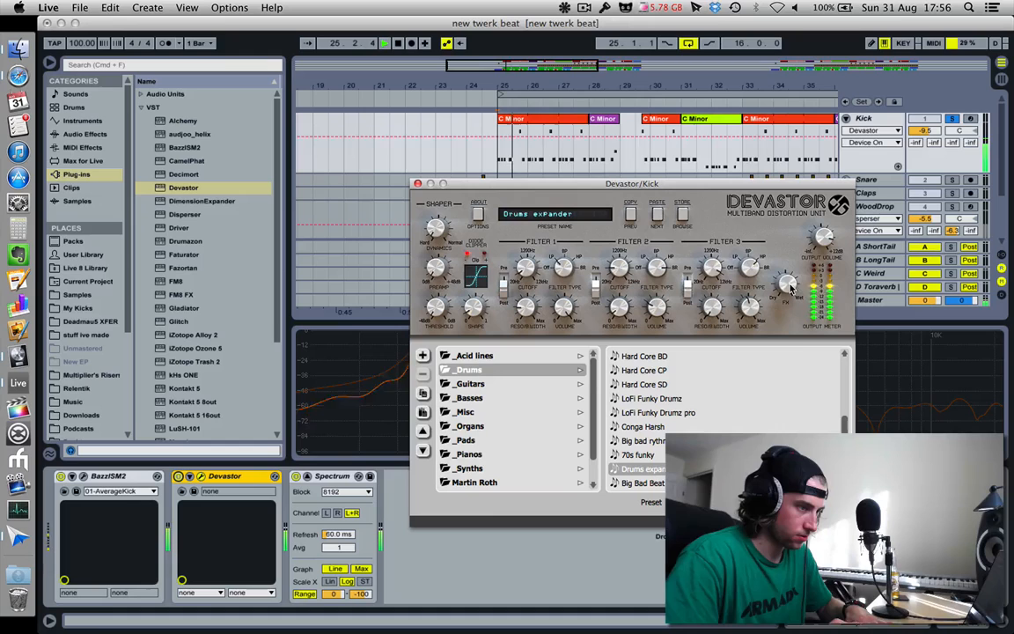
{"action": "left_click_drag", "start_coordinate": [790, 288], "coordinate": [814, 386]}
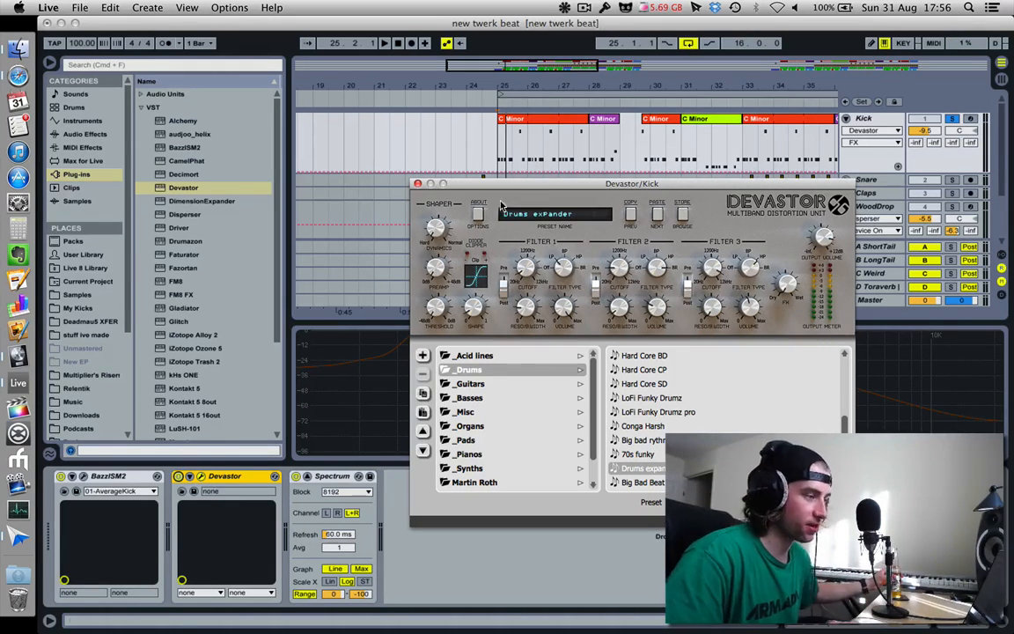
Switch Devastor off and play the soloed Kick from bar 25.
{"action": "left_click", "coordinate": [497, 150]}
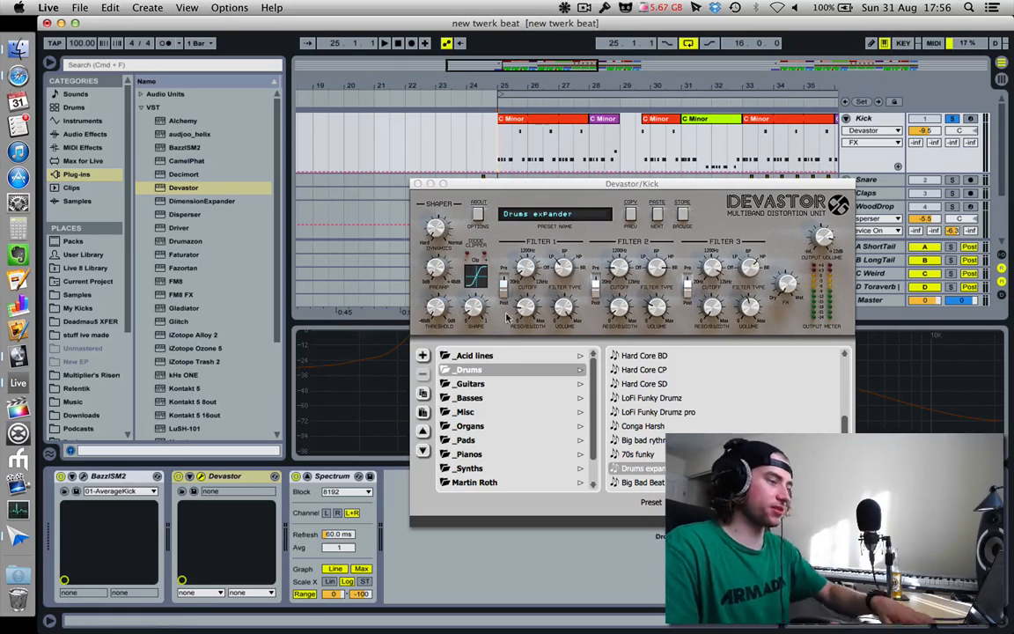
{"action": "left_click", "coordinate": [180, 476]}
{"action": "key", "text": "space"}
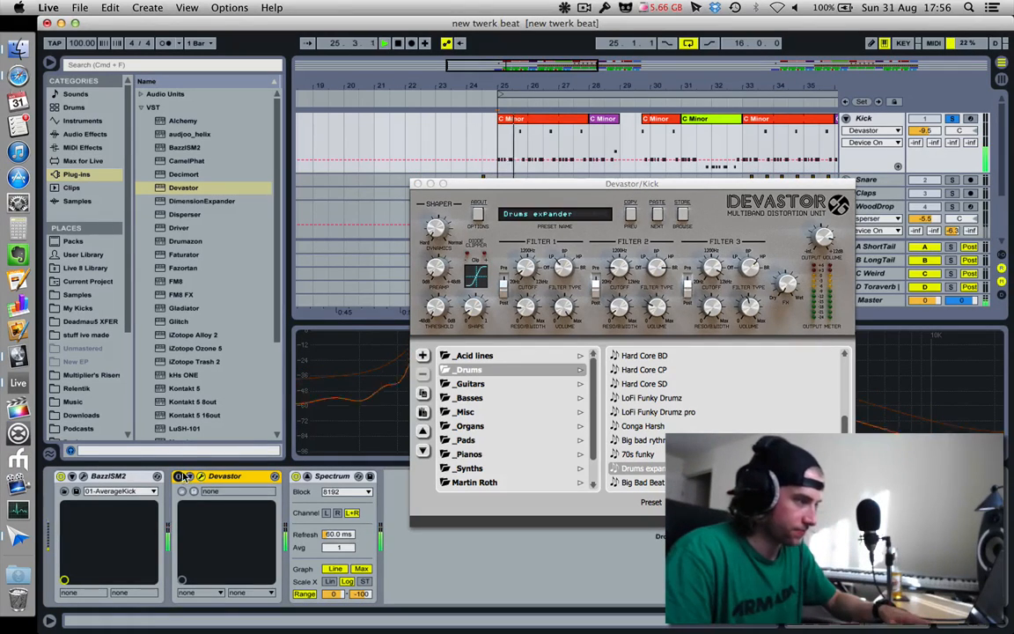
Move the Devastor window clear of the Spectrum graph and play from bar 25 to examine the undistorted kick's low end.
{"action": "left_click", "coordinate": [488, 187]}
{"action": "left_click_drag", "start_coordinate": [488, 186], "coordinate": [719, 203]}
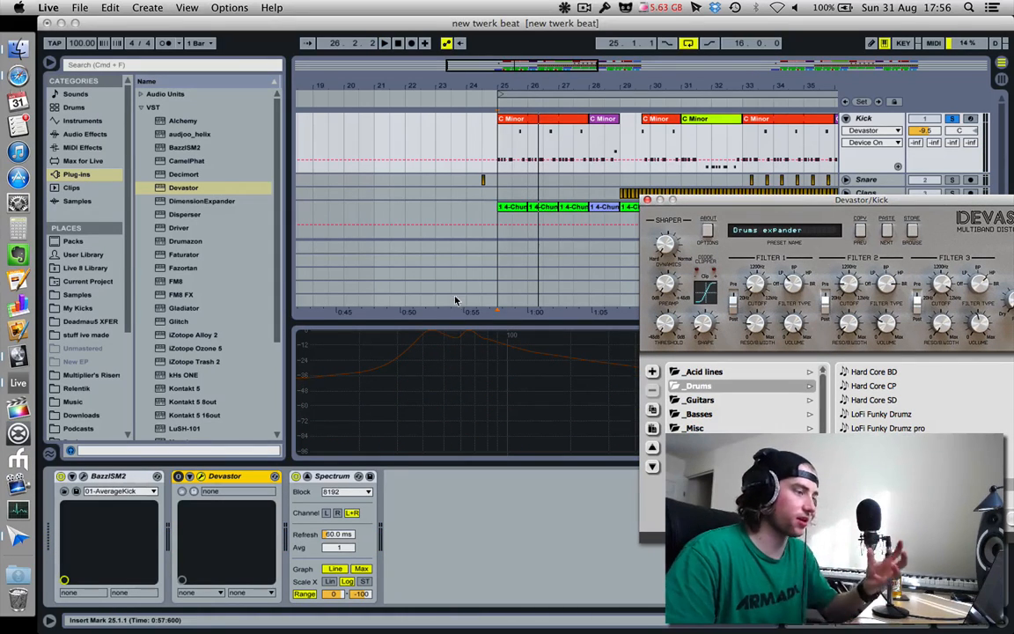
{"action": "left_click_drag", "start_coordinate": [737, 203], "coordinate": [844, 341]}
{"action": "key", "text": "space"}
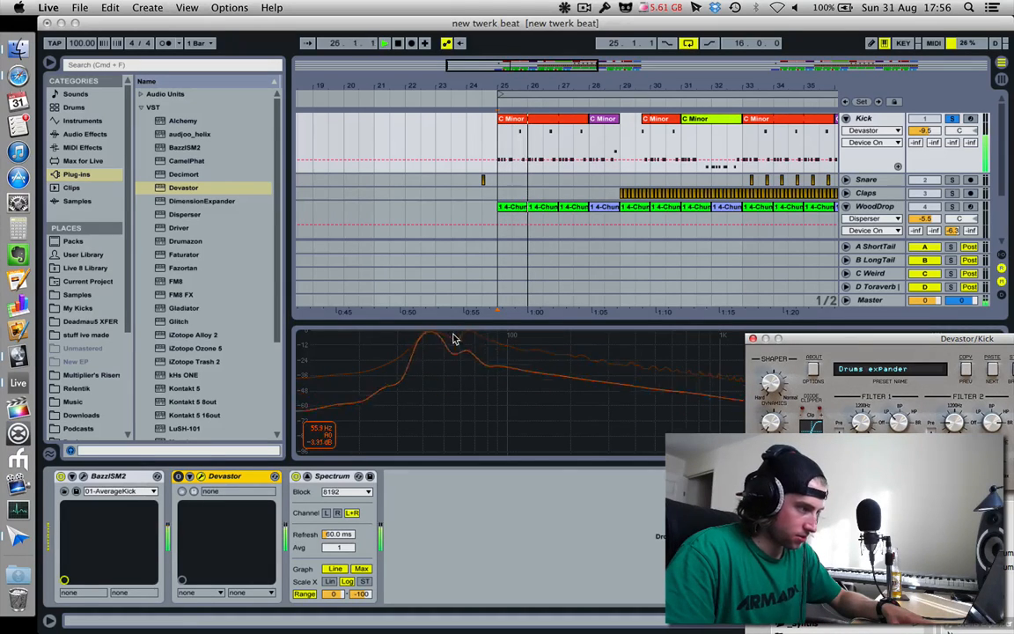
{"action": "key", "text": "space"}
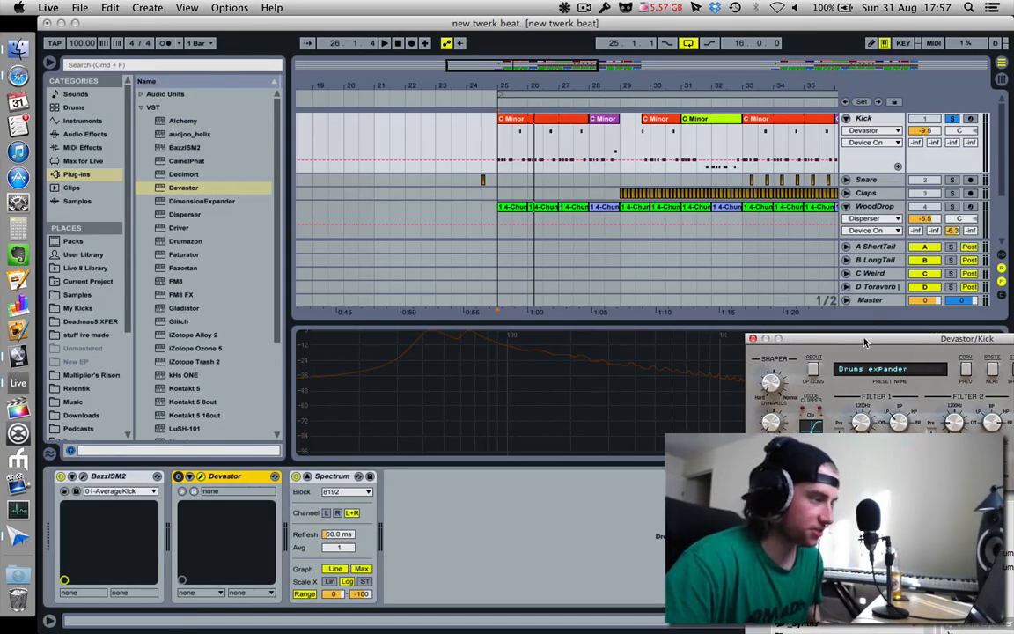
Shift the Devastor window on and off the Spectrum graph to examine the undistorted kick's curve and Devastor's controls.
{"action": "left_click_drag", "start_coordinate": [865, 343], "coordinate": [470, 196]}
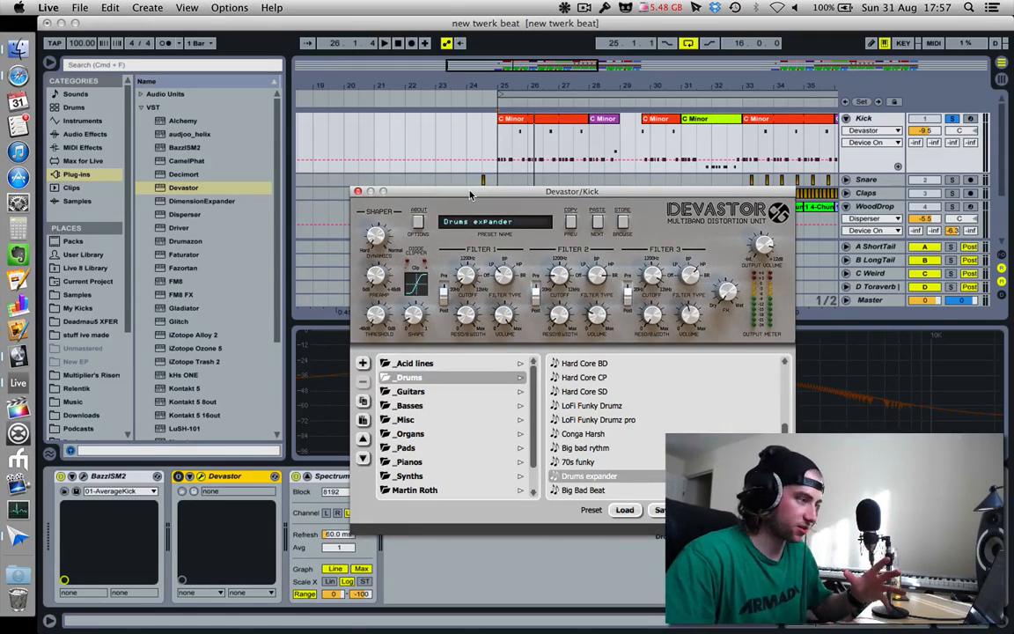
{"action": "left_click_drag", "start_coordinate": [470, 195], "coordinate": [847, 298]}
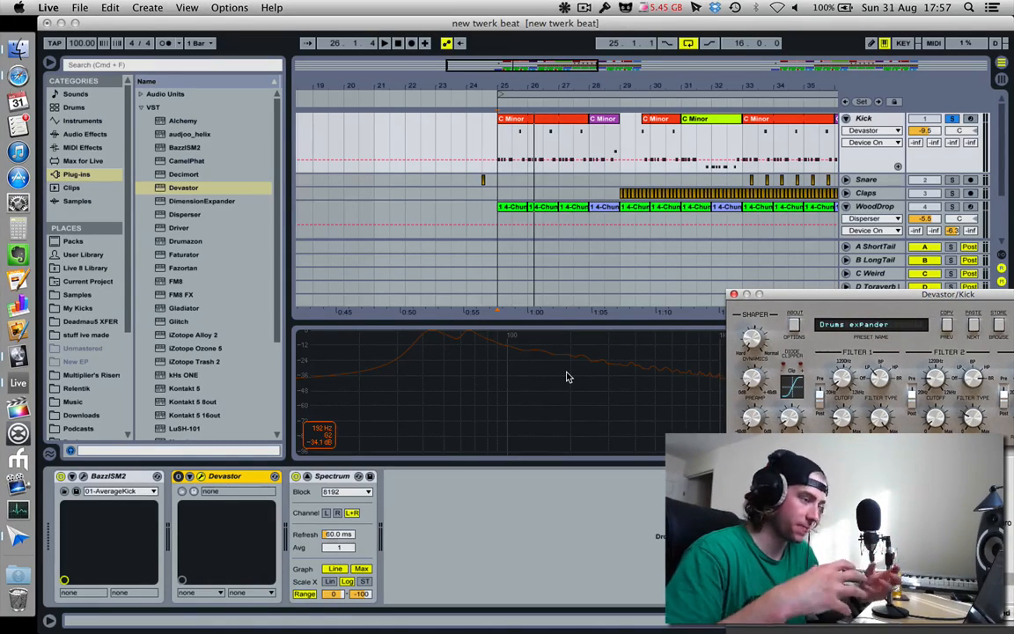
{"action": "left_click_drag", "start_coordinate": [790, 293], "coordinate": [485, 215]}
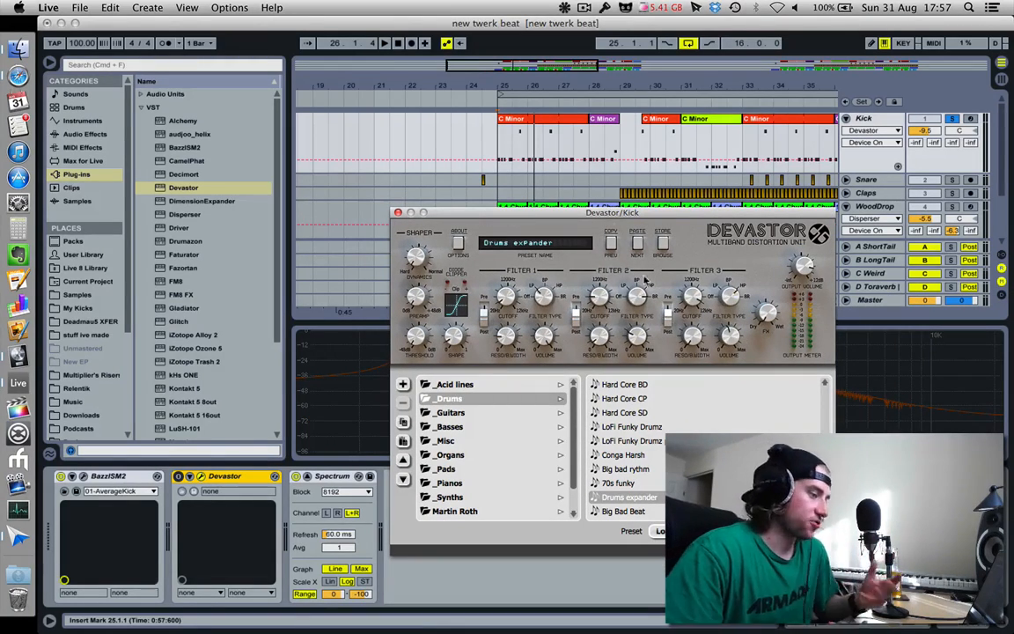
{"action": "mouse_move", "coordinate": [671, 218]}
{"action": "left_mouse_down"}
{"action": "mouse_move", "coordinate": [692, 239]}
{"action": "mouse_move", "coordinate": [806, 287]}
{"action": "mouse_move", "coordinate": [662, 229]}
{"action": "left_mouse_up"}
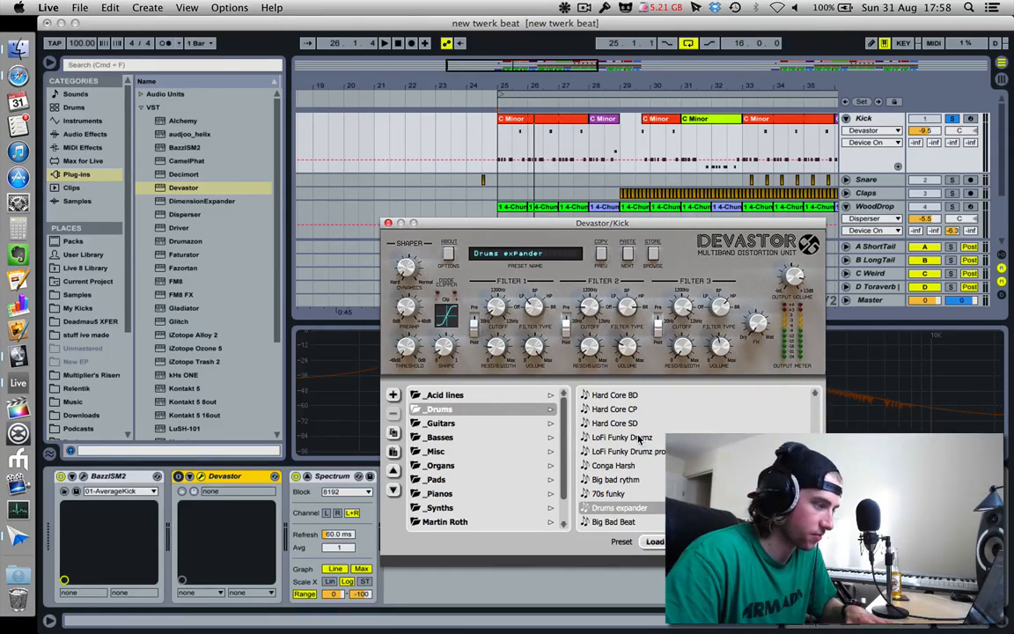
Play from bar 25, audition LoFi Funky Drumz pro, Big bad rythm, Hard Core BD and LoFi Funky Drumz, and switch Devastor on.
{"action": "left_click", "coordinate": [639, 438]}
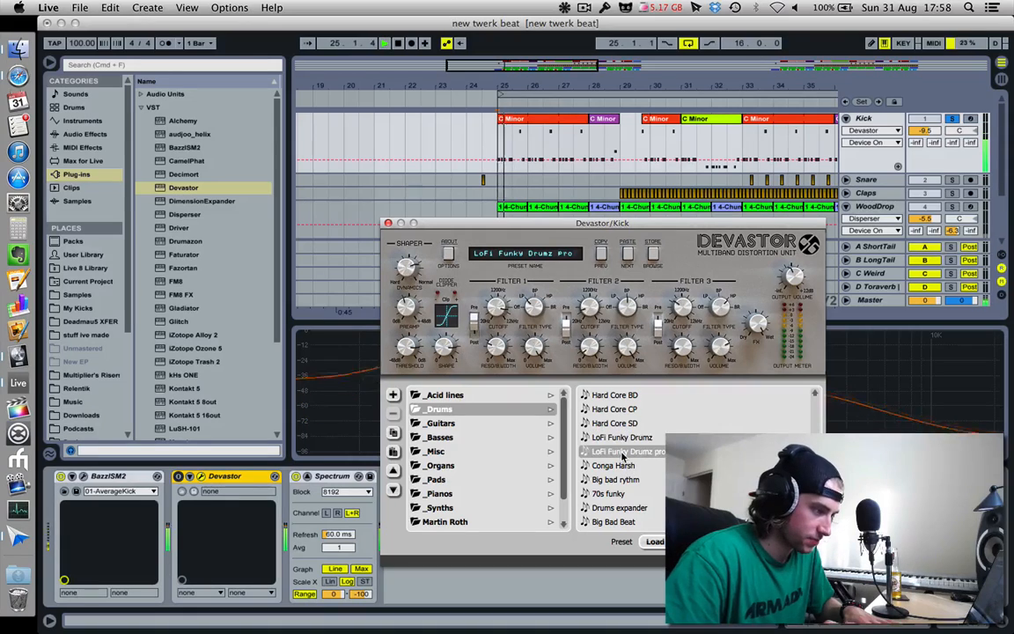
{"action": "left_click", "coordinate": [625, 479]}
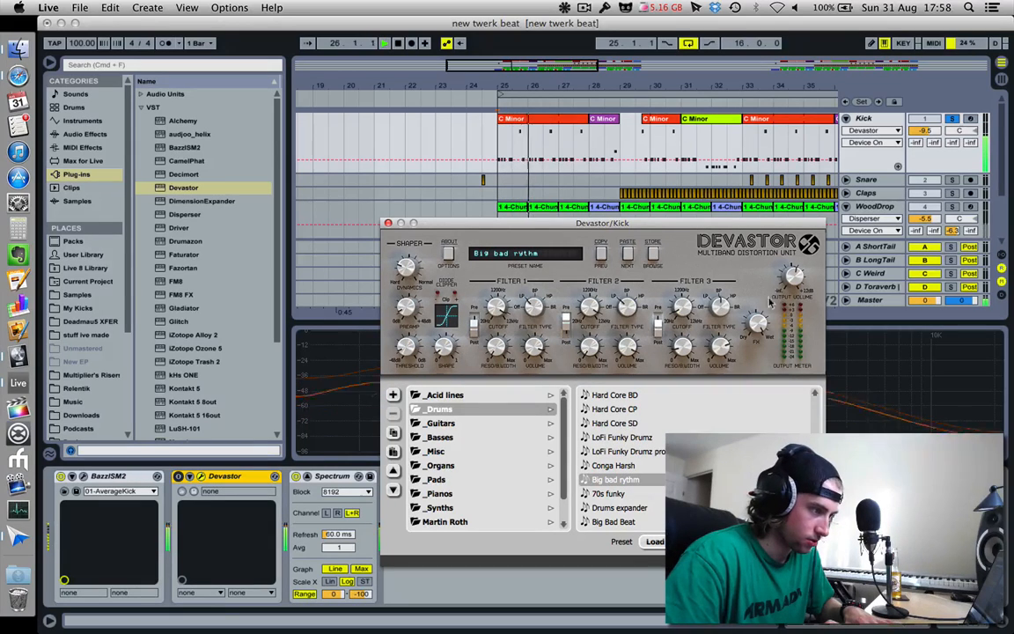
{"action": "left_click", "coordinate": [615, 395]}
{"action": "left_click", "coordinate": [630, 438]}
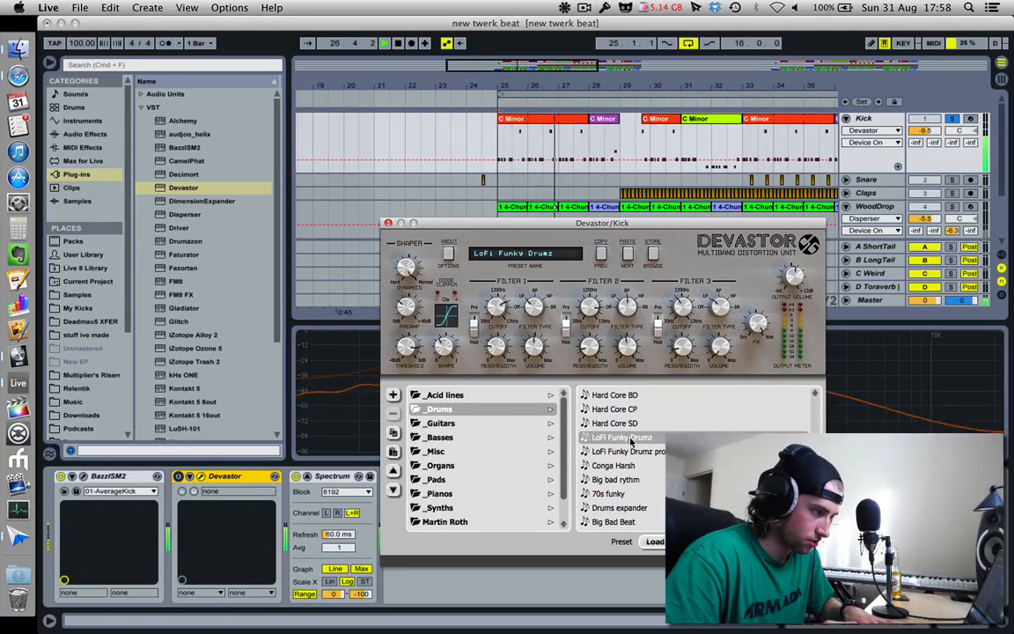
{"action": "left_click", "coordinate": [178, 477]}
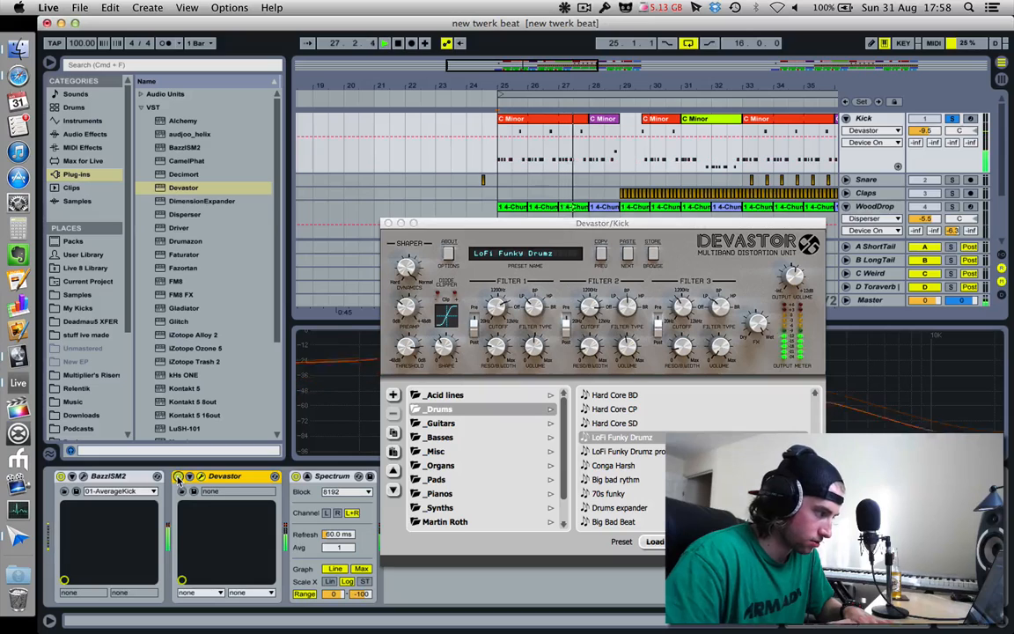
Audition the drum presets Hard Core CP, Hard Core BD, Hard Core SD, LoFi Funky Drumz pro and Conga Harsh on the kick.
{"action": "left_click", "coordinate": [627, 409]}
{"action": "left_click", "coordinate": [625, 397]}
{"action": "left_click", "coordinate": [632, 426]}
{"action": "left_click", "coordinate": [631, 450]}
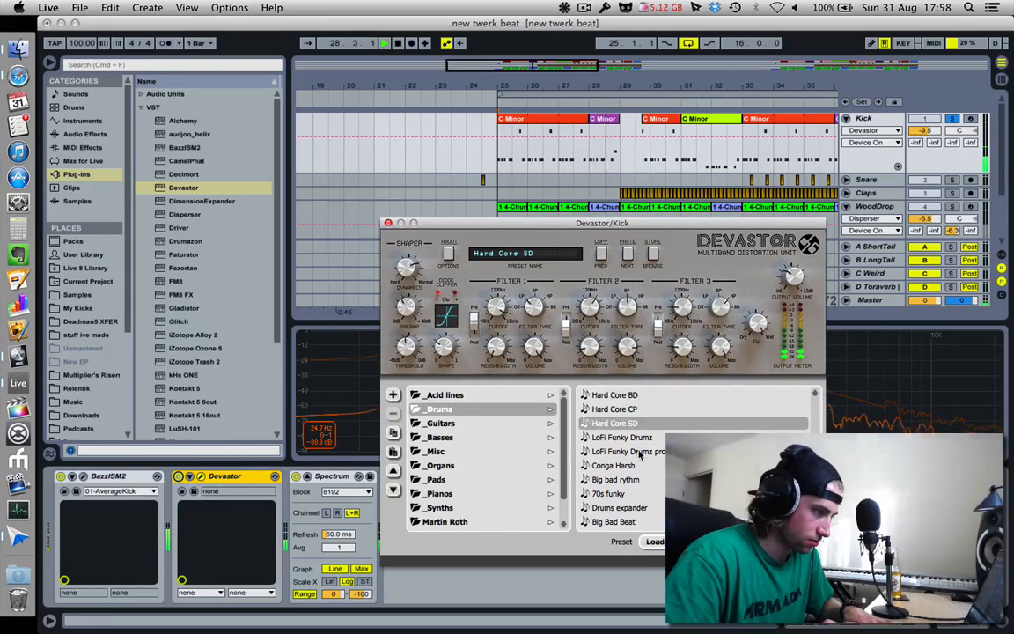
{"action": "left_click", "coordinate": [632, 466]}
Replay from bar 25, uncover the Spectrum's low end, and compare the kick with Conga Harsh bypassed and active.
{"action": "key", "text": "space"}
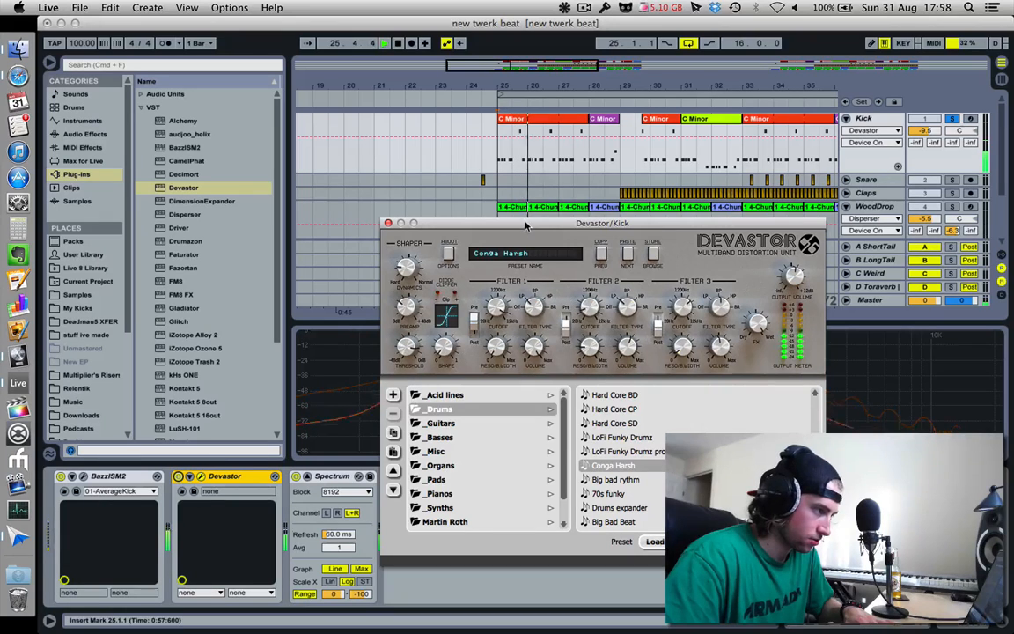
{"action": "left_click_drag", "start_coordinate": [527, 227], "coordinate": [619, 213]}
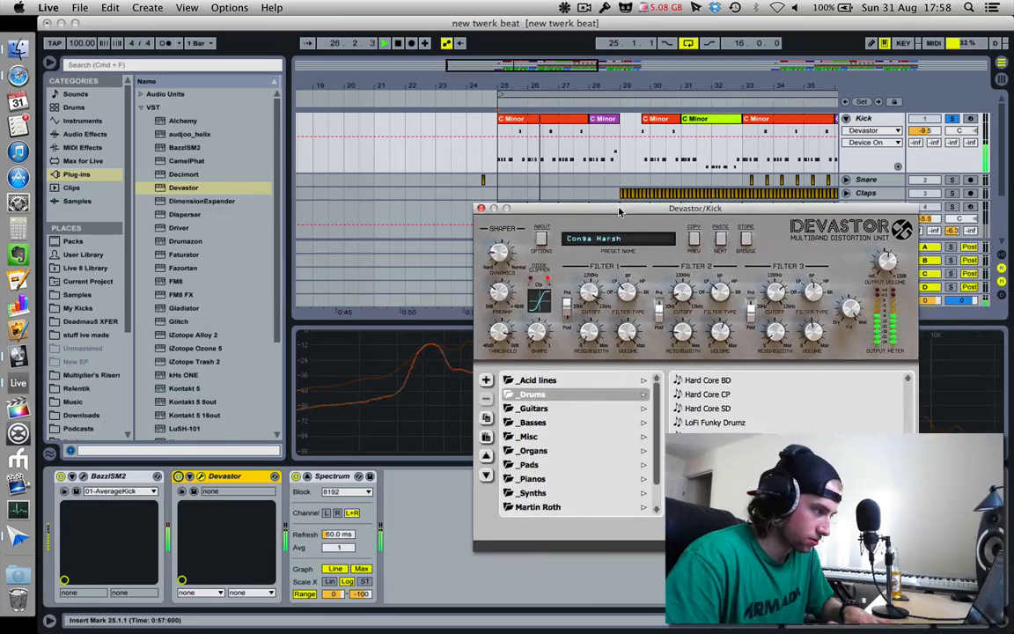
{"action": "left_click", "coordinate": [180, 476]}
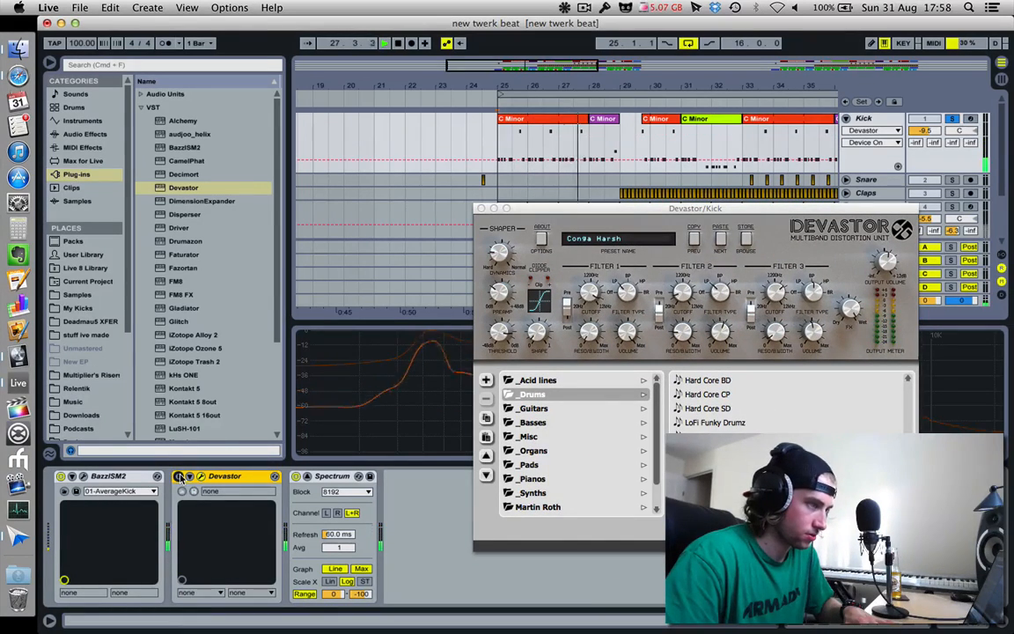
{"action": "left_click", "coordinate": [180, 476]}
Audition Daft from the _Synths presets and One Plus Two Poles, Warm and cosy and Infinity compression from _Misc.
{"action": "left_click", "coordinate": [565, 493]}
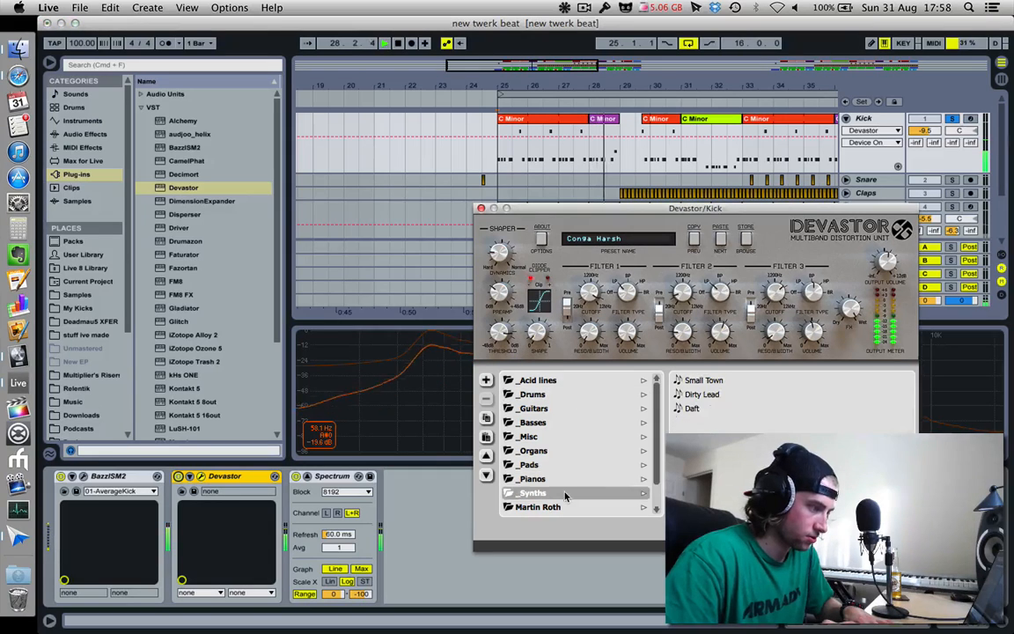
{"action": "left_click", "coordinate": [724, 410]}
{"action": "left_click", "coordinate": [577, 436]}
{"action": "left_click", "coordinate": [722, 452]}
{"action": "key", "text": "space"}
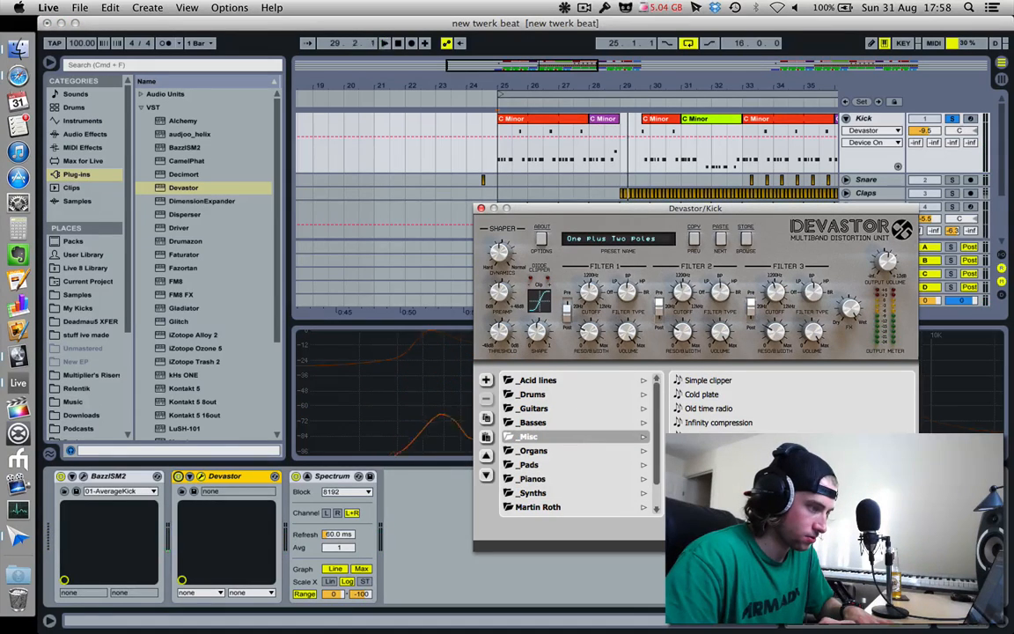
{"action": "key", "text": "space"}
{"action": "left_click", "coordinate": [723, 426]}
{"action": "left_click", "coordinate": [723, 436]}
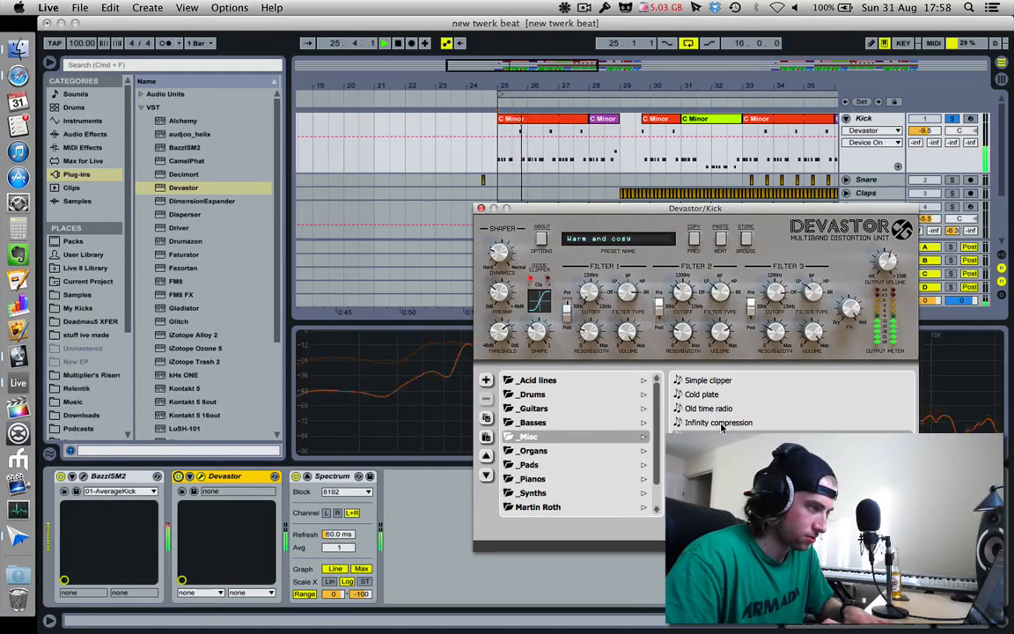
{"action": "left_click", "coordinate": [722, 422]}
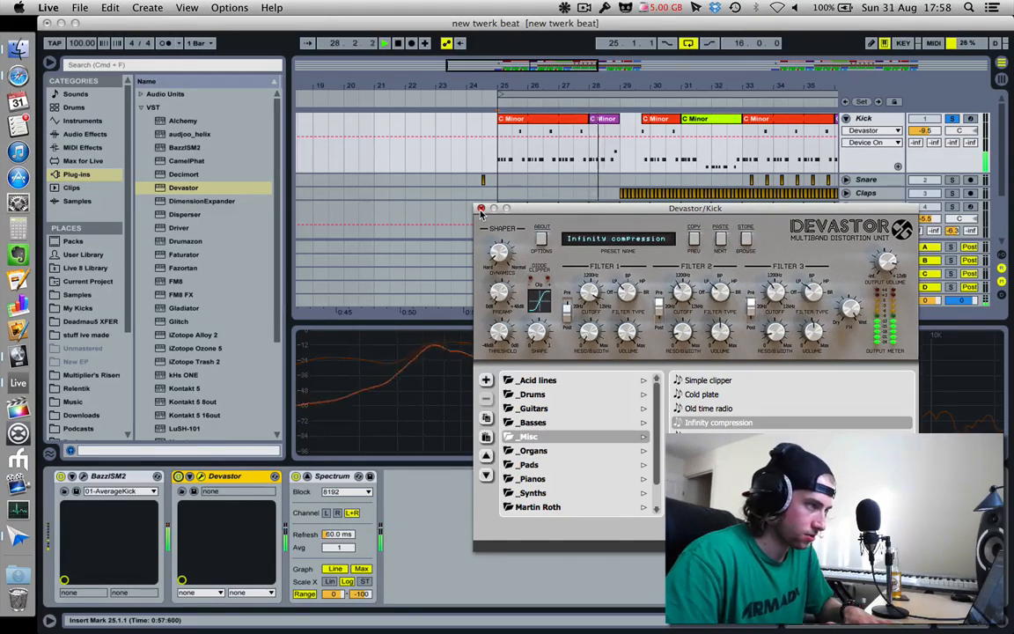
Stop playback, close the Devastor window and delete Devastor from the Kick track's device chain.
{"action": "key", "text": "space"}
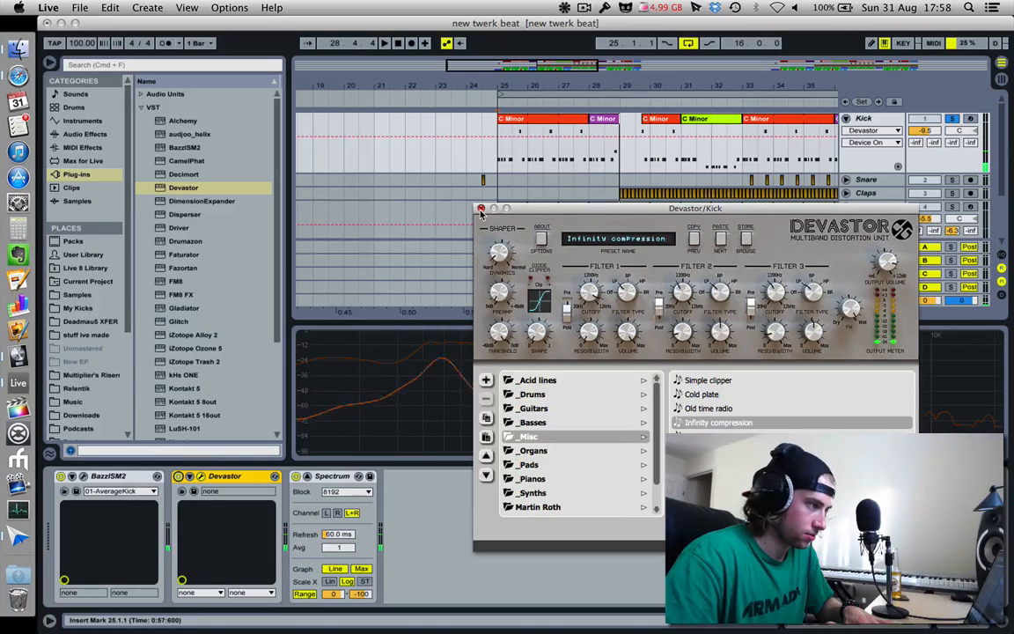
{"action": "left_click", "coordinate": [481, 209]}
{"action": "key", "text": "Delete"}
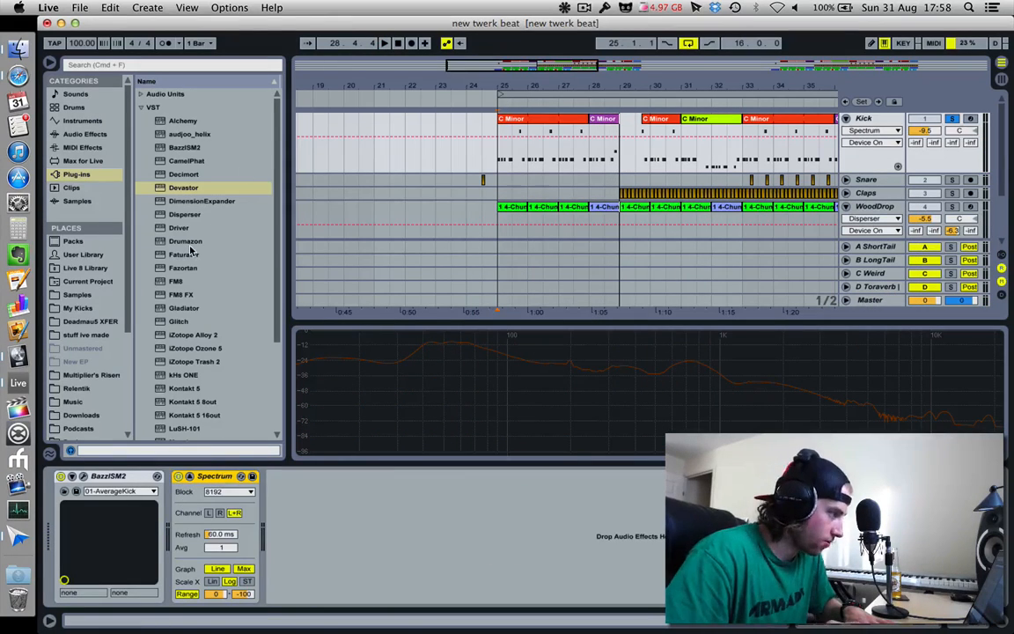
Insert the Redoptor VST between BazzISM2 and Spectrum on the Kick track.
{"action": "scroll", "coordinate": [195, 261], "scroll_direction": "down", "scroll_amount": 5}
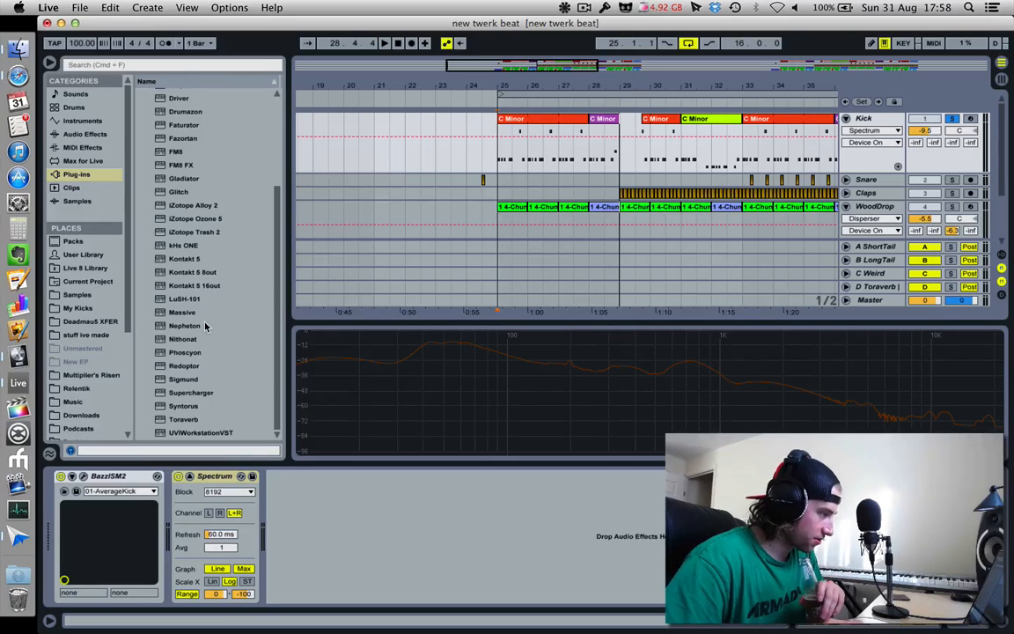
{"action": "scroll", "coordinate": [203, 287], "scroll_direction": "up", "scroll_amount": 5}
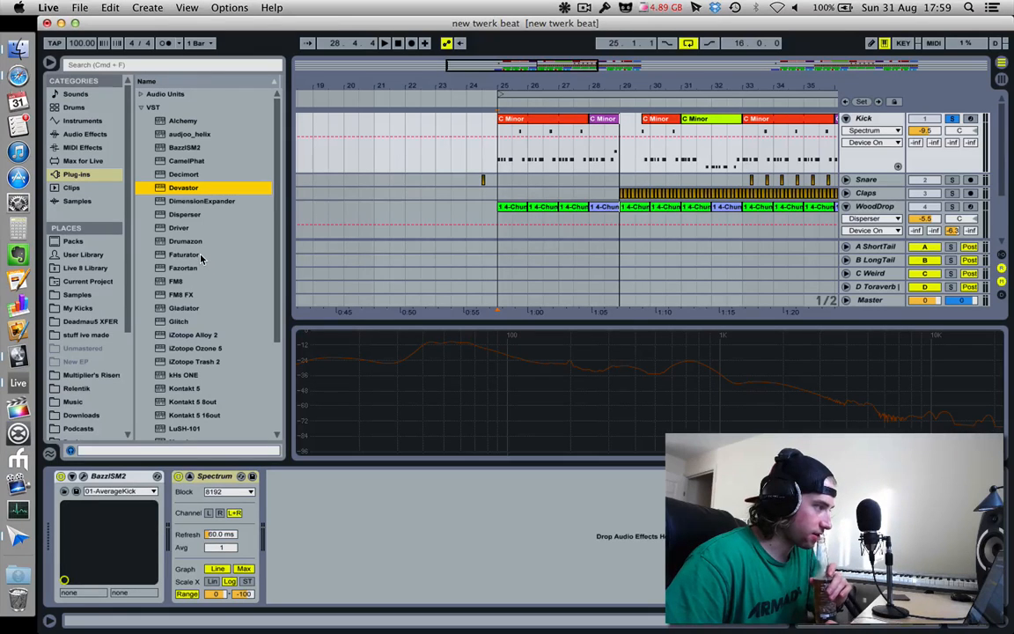
{"action": "scroll", "coordinate": [199, 255], "scroll_direction": "down", "scroll_amount": 5}
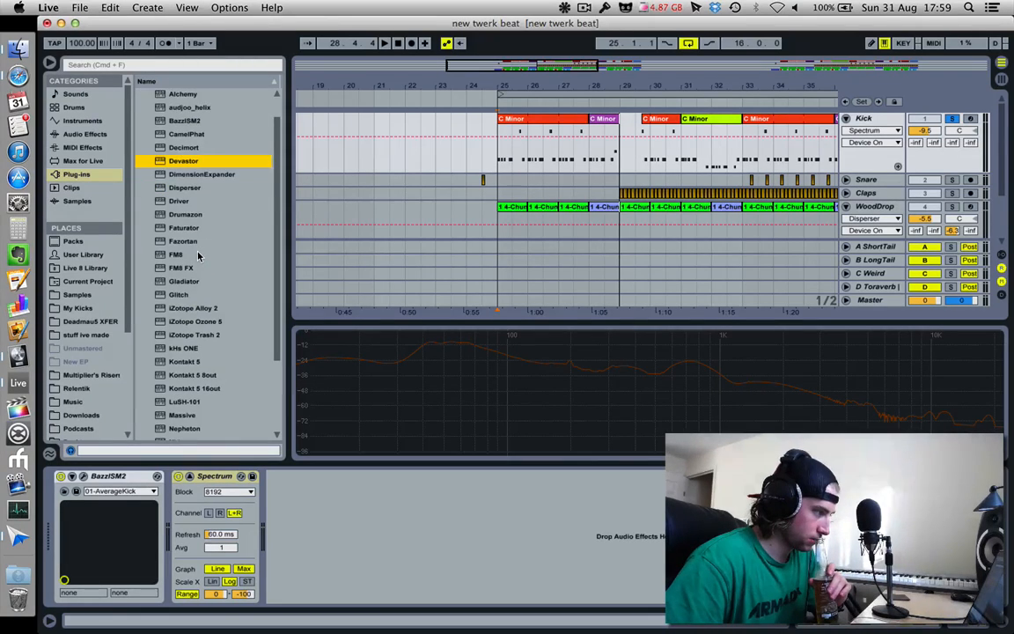
{"action": "scroll", "coordinate": [226, 382], "scroll_direction": "down", "scroll_amount": 2}
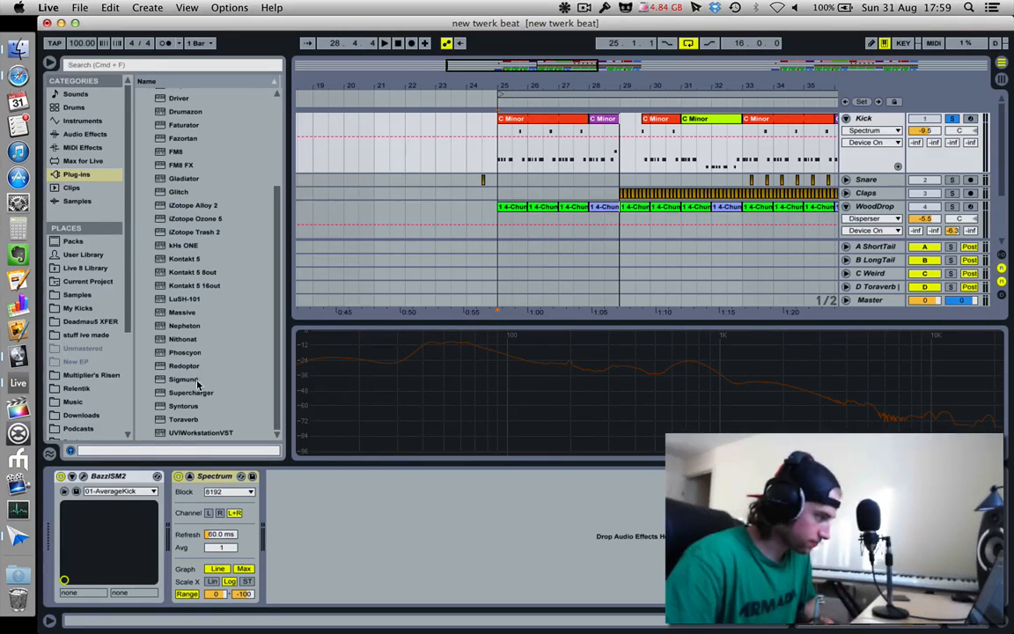
{"action": "left_click_drag", "start_coordinate": [195, 370], "coordinate": [196, 509]}
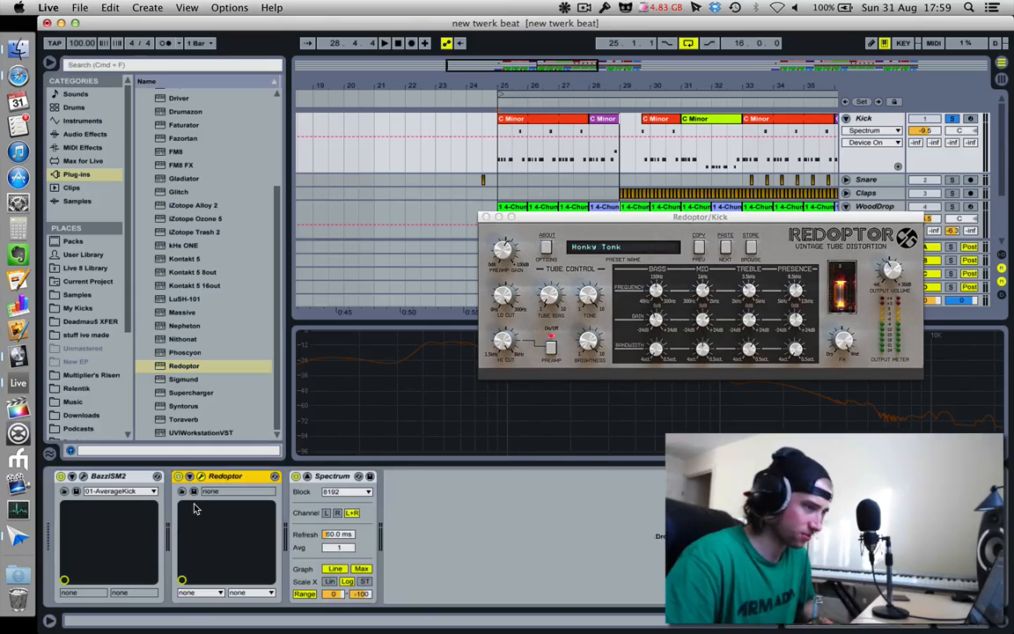
Start playback from bar 25, show Redoptor's preset browser and reopen its window so the browser displays fully.
{"action": "key", "text": "space"}
{"action": "left_click", "coordinate": [745, 249]}
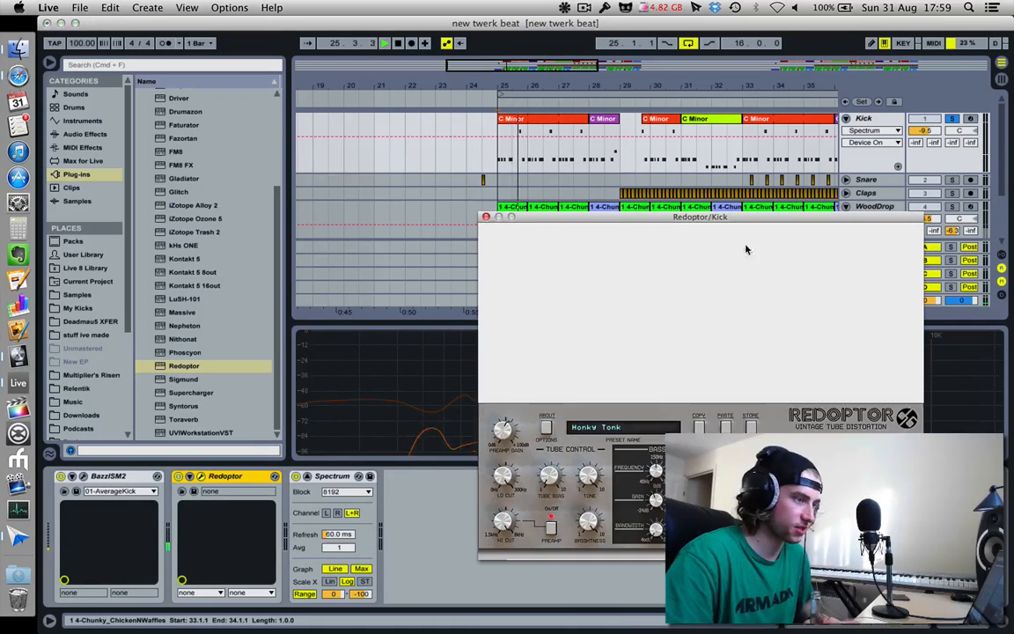
{"action": "left_click", "coordinate": [485, 216]}
{"action": "left_click", "coordinate": [200, 477]}
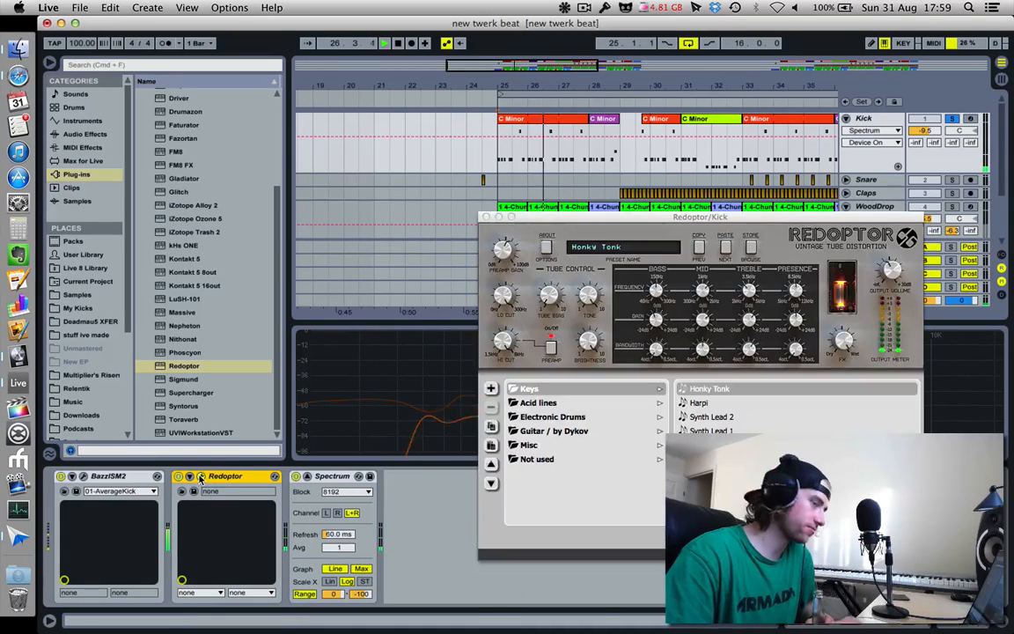
Audition the Electronic Drums presets 808 Electro SD, 808 Break beat drive and 909 Hard Toms, and load 808 Electro BD.
{"action": "left_click", "coordinate": [656, 418]}
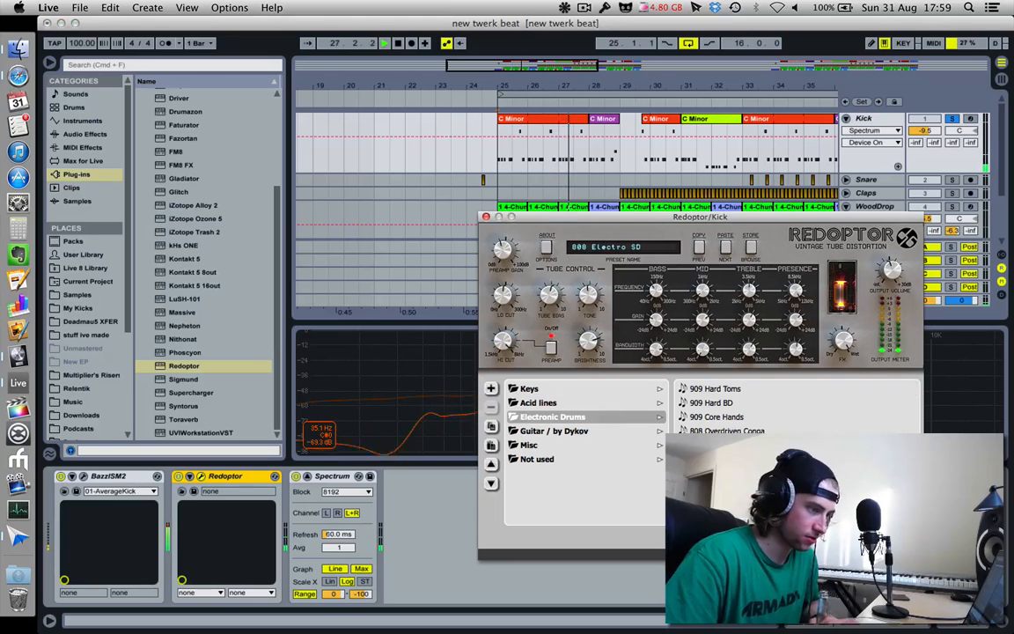
{"action": "left_click", "coordinate": [717, 459]}
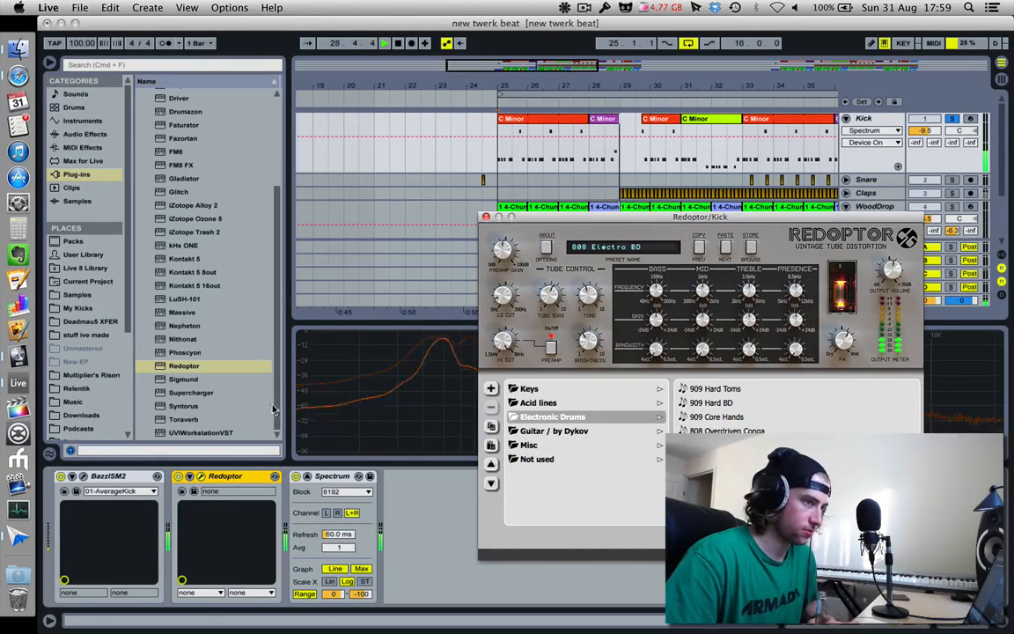
{"action": "left_click", "coordinate": [718, 472]}
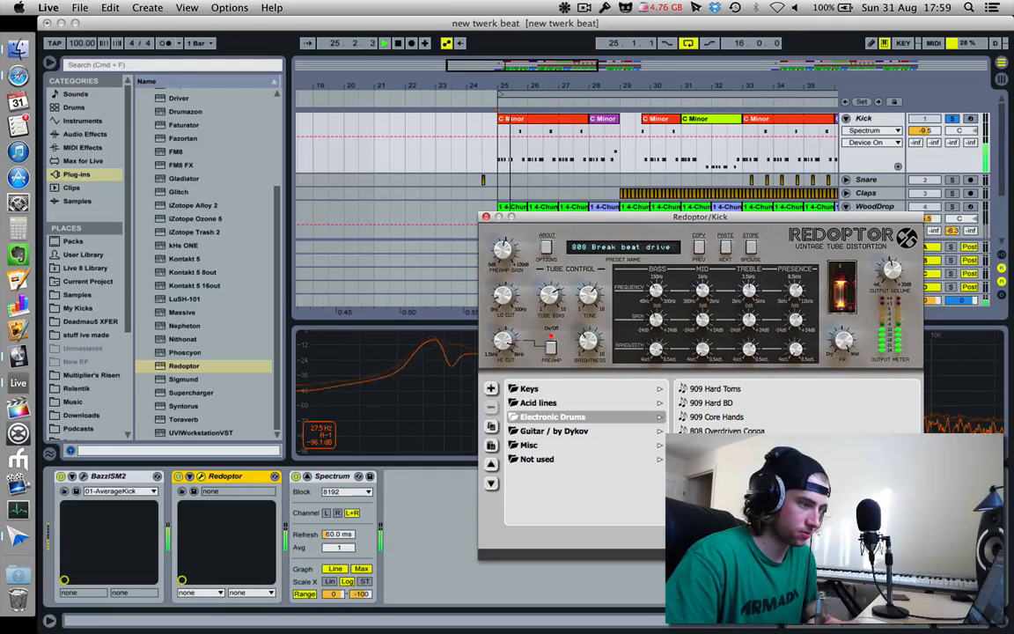
{"action": "left_click", "coordinate": [718, 445]}
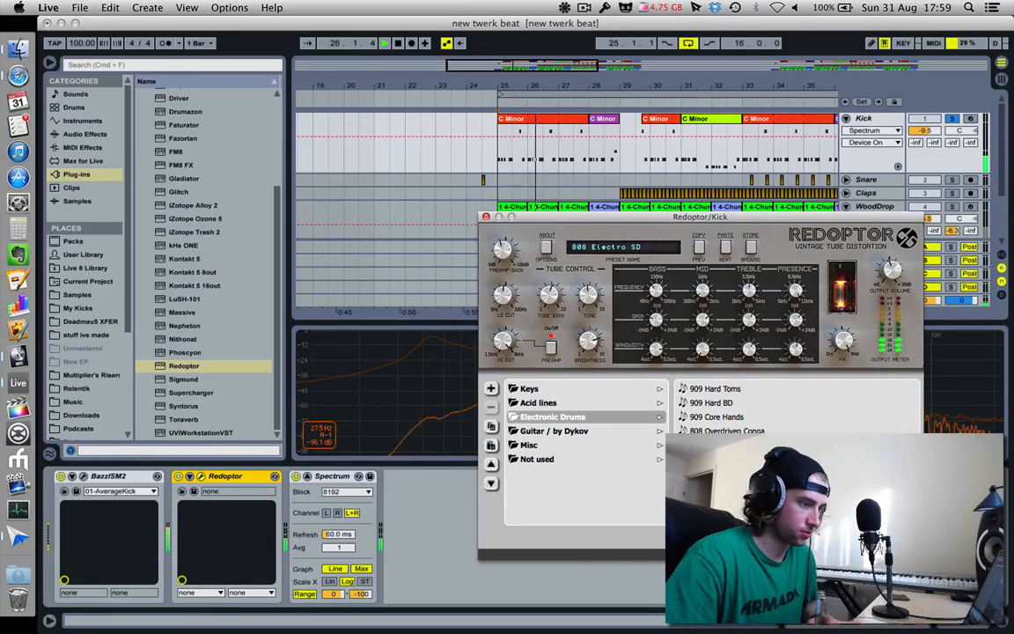
{"action": "left_click", "coordinate": [704, 388]}
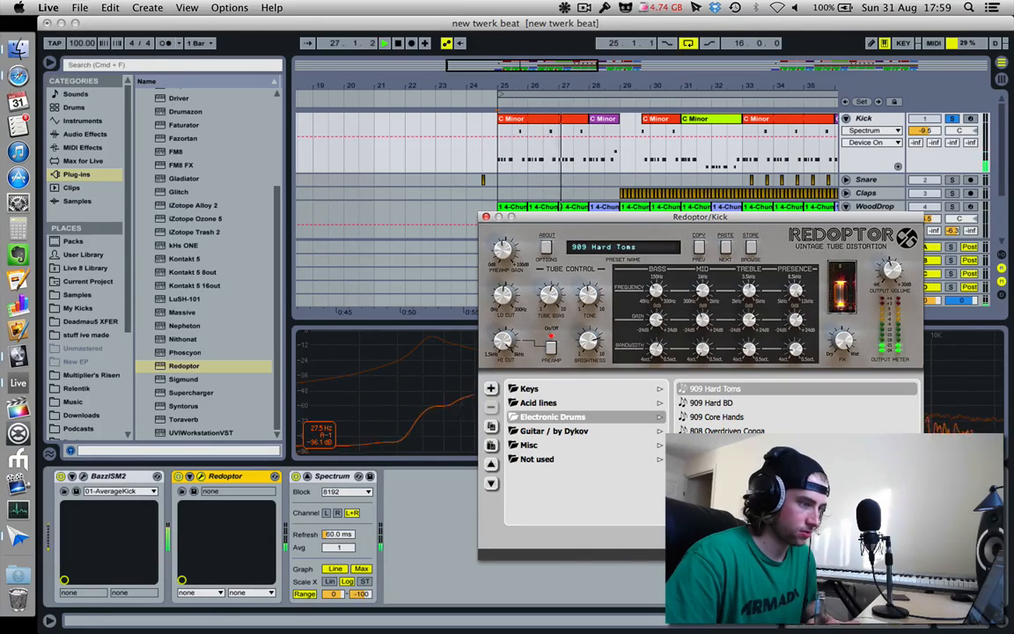
{"action": "left_click", "coordinate": [717, 459]}
Compare the kick with Redoptor bypassed and active, and briefly unsolo the Kick track to hear it in the mix.
{"action": "left_click", "coordinate": [178, 476]}
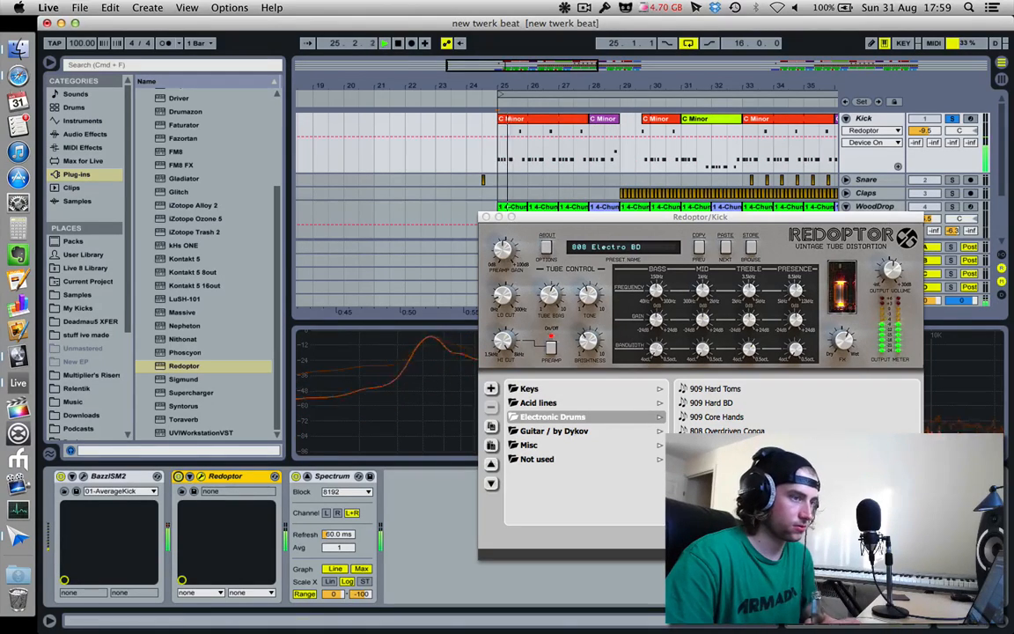
{"action": "left_click", "coordinate": [952, 119]}
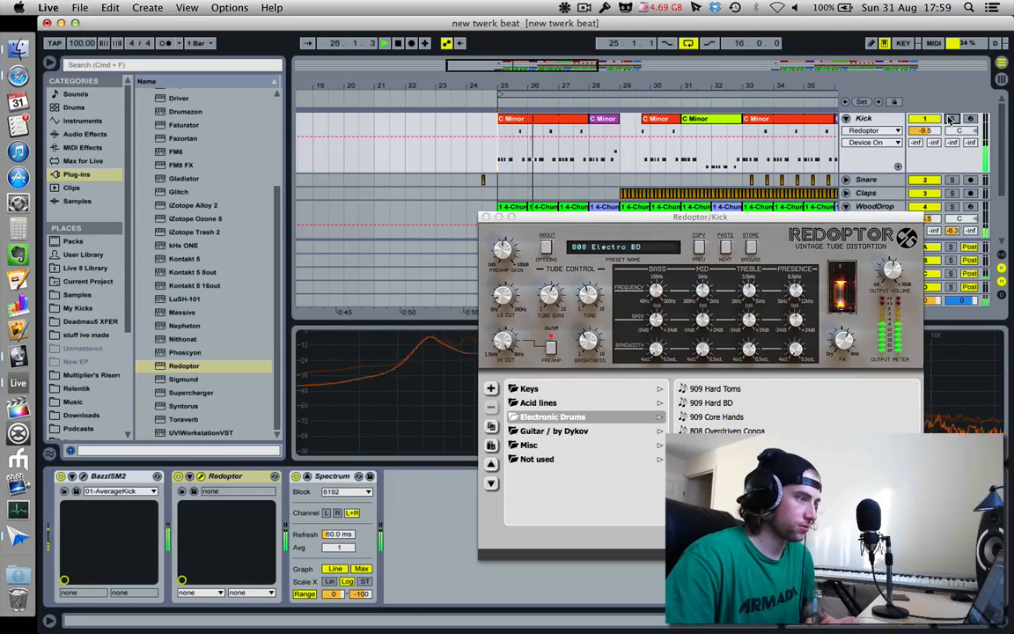
{"action": "left_click", "coordinate": [952, 119]}
Audition the Guitar / by Dykov presets on the soloed kick, including Crystal Valve and Speaker Stack Emulated, and load Stack Power Amp.
{"action": "left_click", "coordinate": [619, 431]}
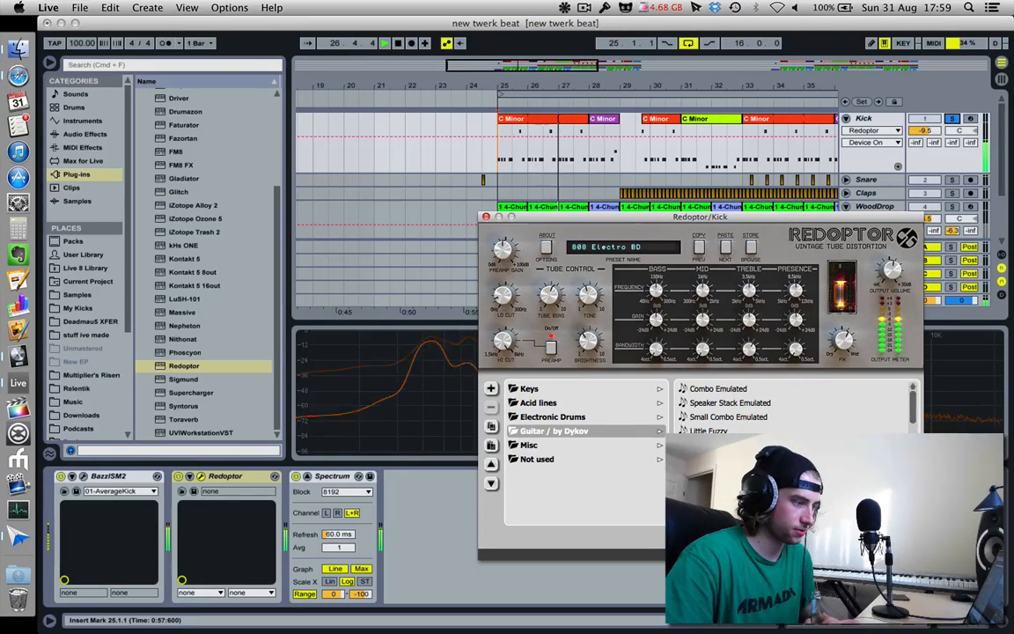
{"action": "left_click", "coordinate": [749, 458]}
{"action": "left_click", "coordinate": [748, 473]}
{"action": "left_click", "coordinate": [749, 487]}
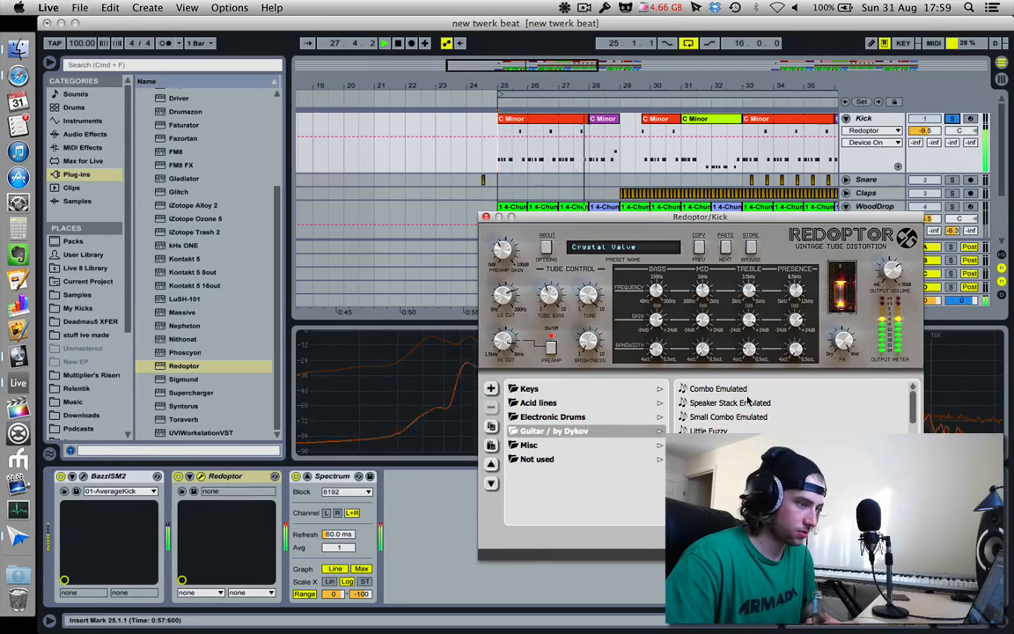
{"action": "left_click", "coordinate": [749, 402]}
{"action": "left_click", "coordinate": [749, 444]}
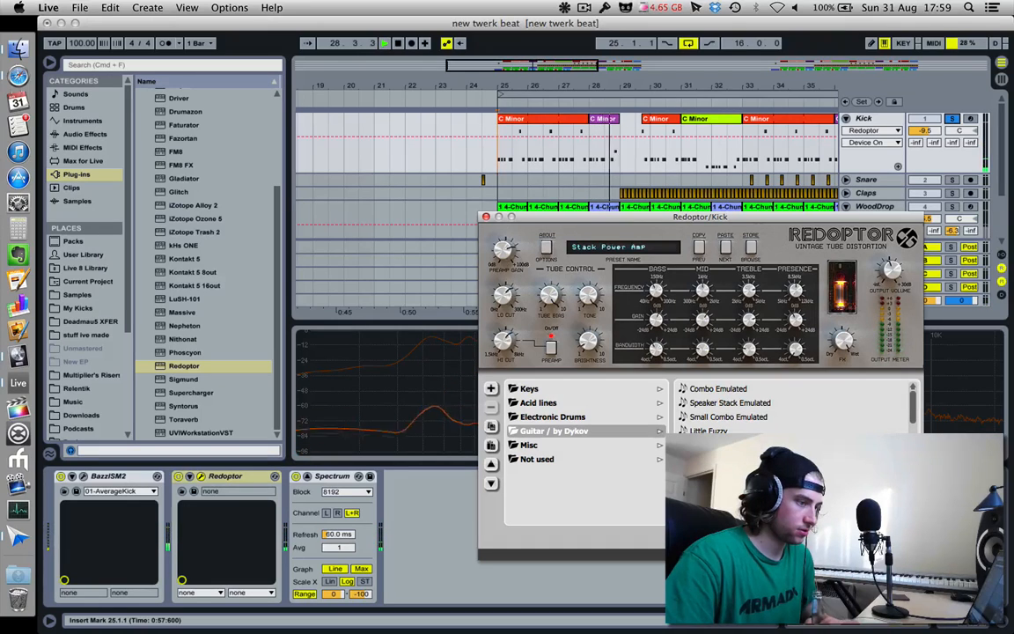
Audition the Guitar / by Dykov presets Crystal Valve and Heavy Head on the soloed kick, returning to Crystal Valve.
{"action": "left_click", "coordinate": [748, 473]}
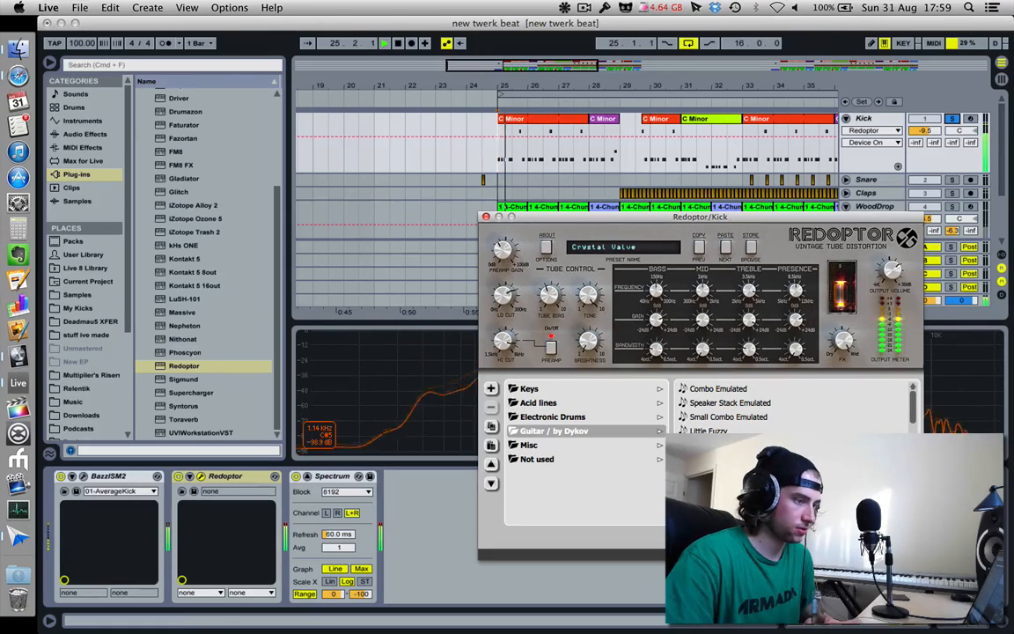
{"action": "left_click", "coordinate": [748, 487]}
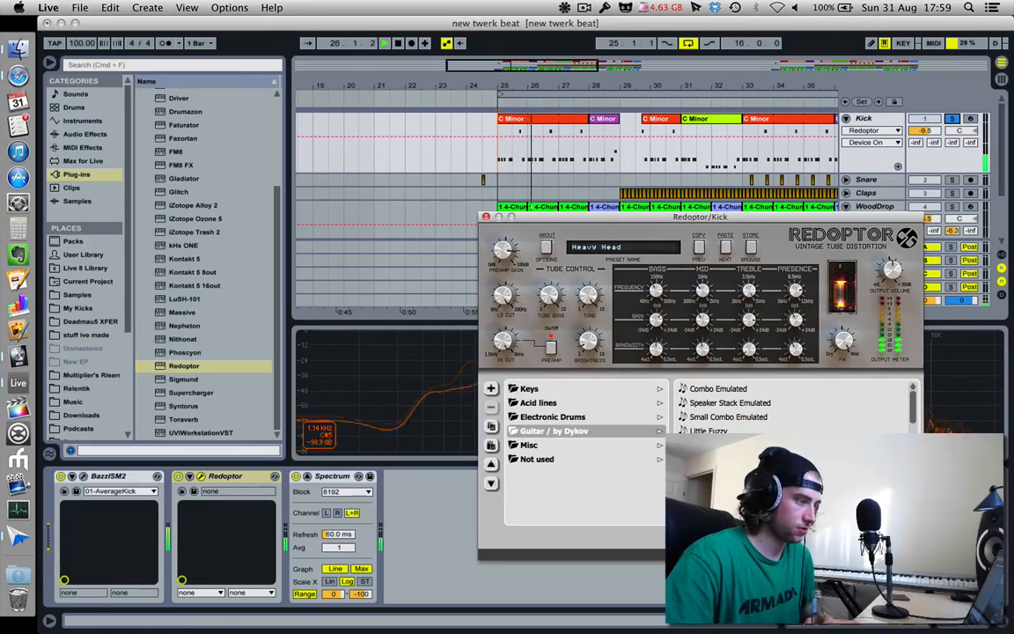
{"action": "left_click", "coordinate": [748, 500]}
{"action": "left_click", "coordinate": [759, 465]}
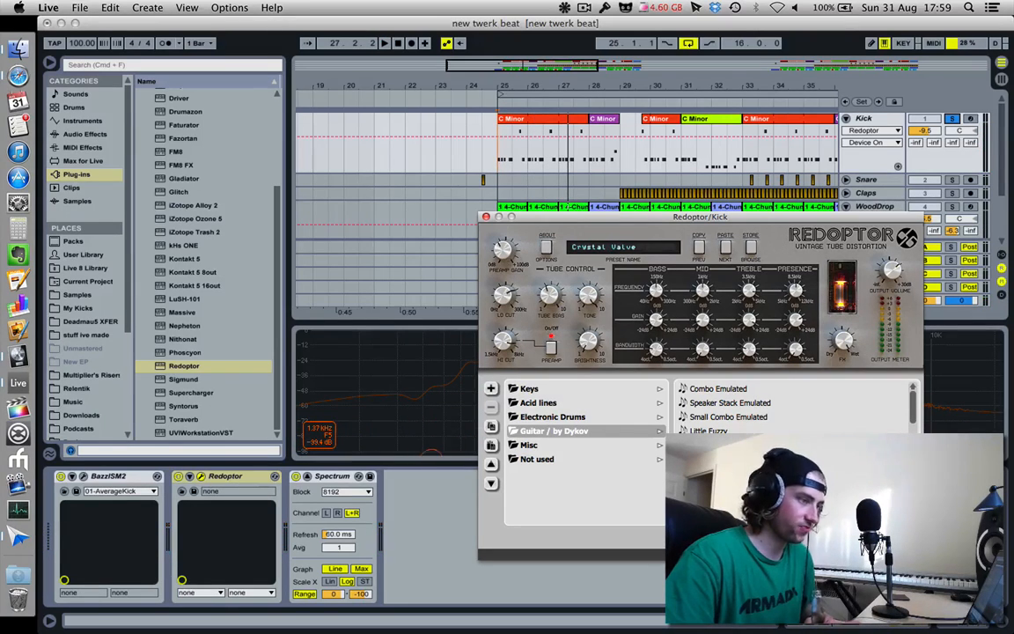
Restart playback and audition further Guitar / by Dykov presets on the kick, including Over Drive and Madness.
{"action": "scroll", "coordinate": [749, 476], "scroll_direction": "down", "scroll_amount": 5}
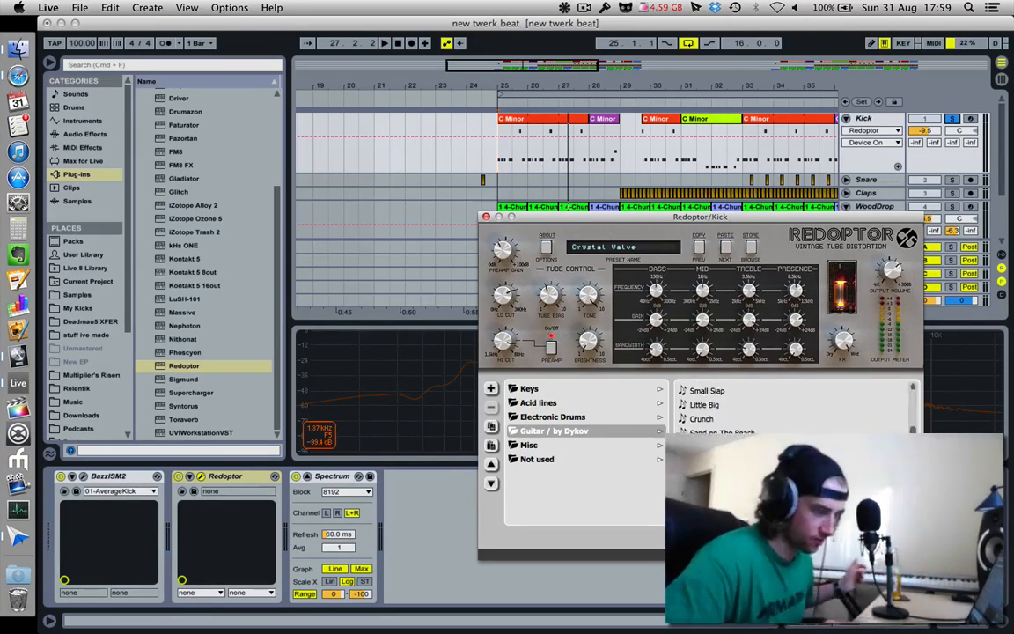
{"action": "left_click", "coordinate": [748, 487]}
{"action": "key", "text": "space"}
{"action": "left_click", "coordinate": [748, 473]}
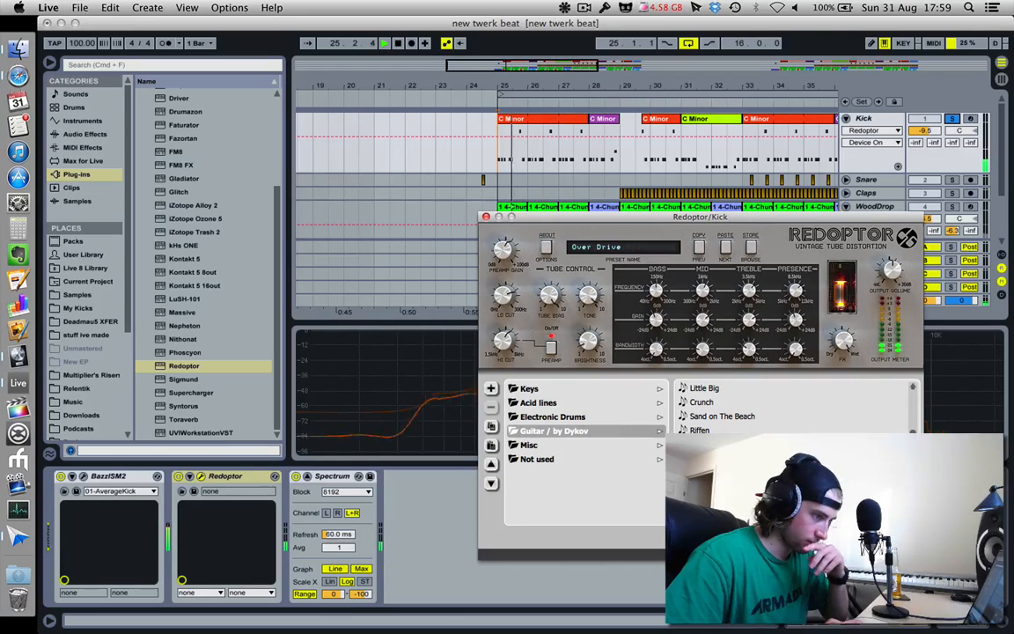
{"action": "left_click", "coordinate": [748, 487]}
{"action": "left_click", "coordinate": [749, 501]}
Audition Redoptor's Electric Piano preset from the Keys folder and Rich Lead from the Misc folder.
{"action": "left_click", "coordinate": [550, 389]}
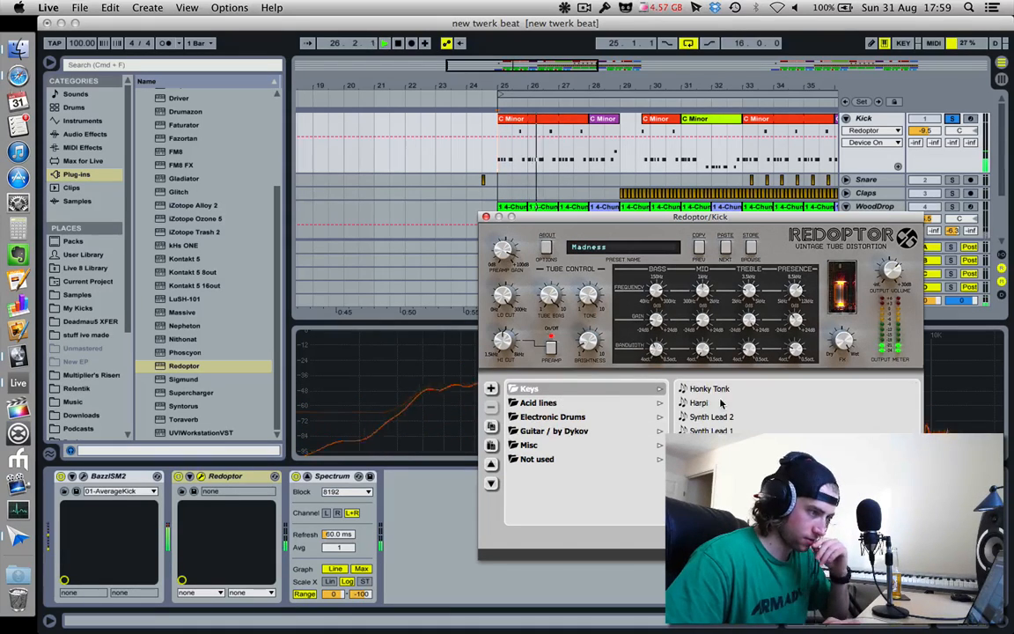
{"action": "left_click", "coordinate": [709, 431]}
{"action": "left_click", "coordinate": [708, 444]}
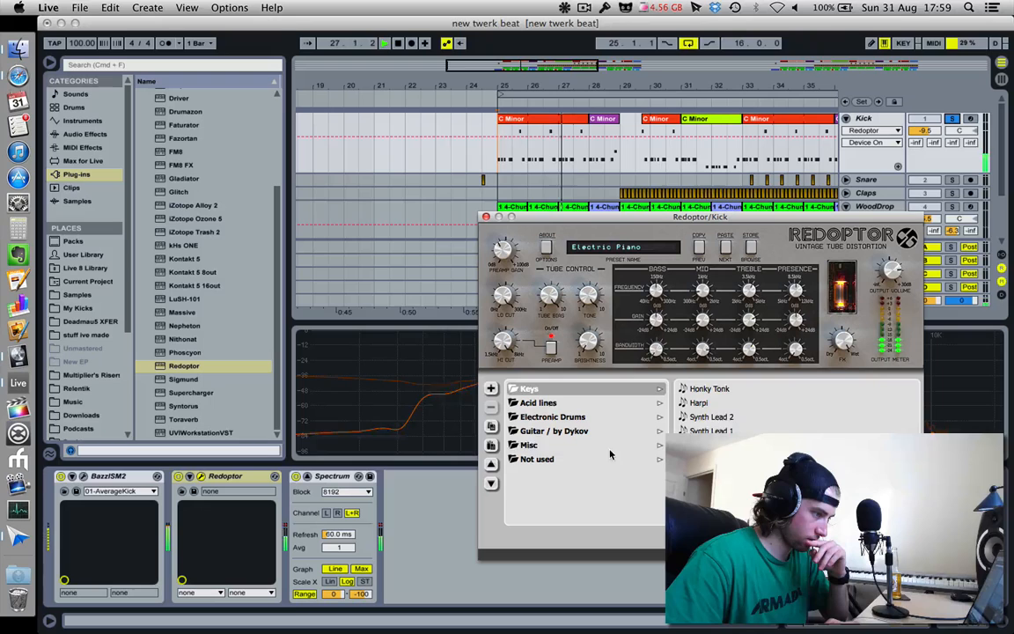
{"action": "left_click", "coordinate": [529, 445]}
{"action": "left_click", "coordinate": [722, 402]}
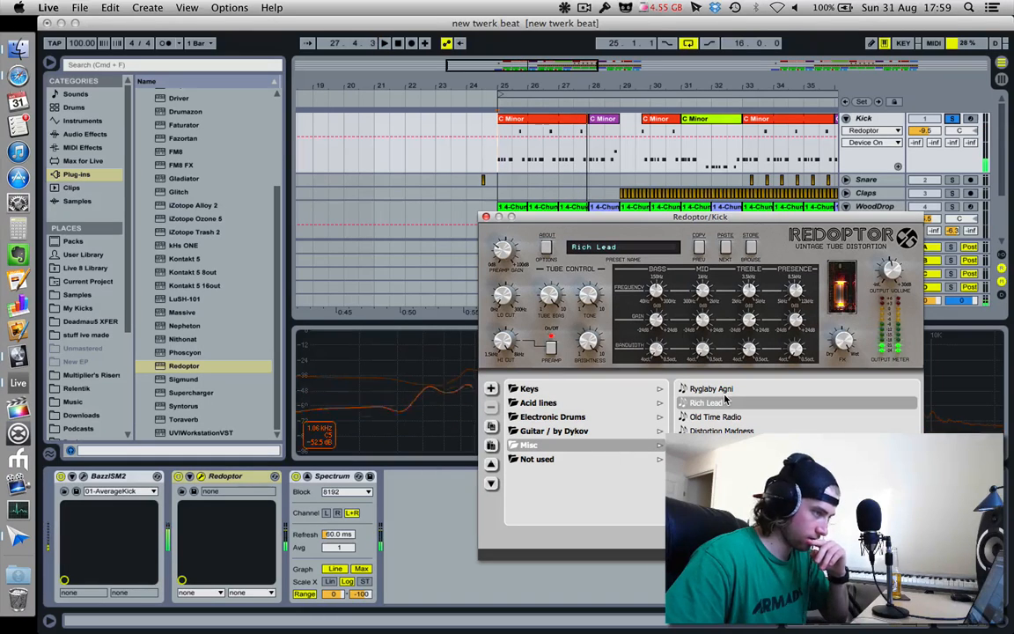
Close the Redoptor window and delete Redoptor from the Kick track's device chain.
{"action": "left_click", "coordinate": [485, 217]}
{"action": "left_click", "coordinate": [244, 476]}
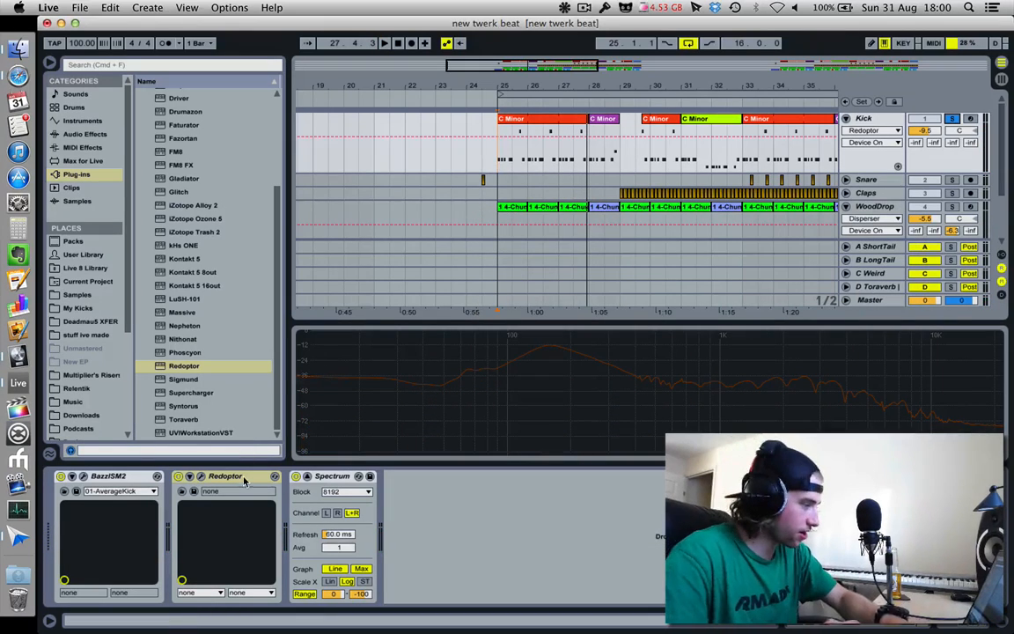
{"action": "key", "text": "Delete"}
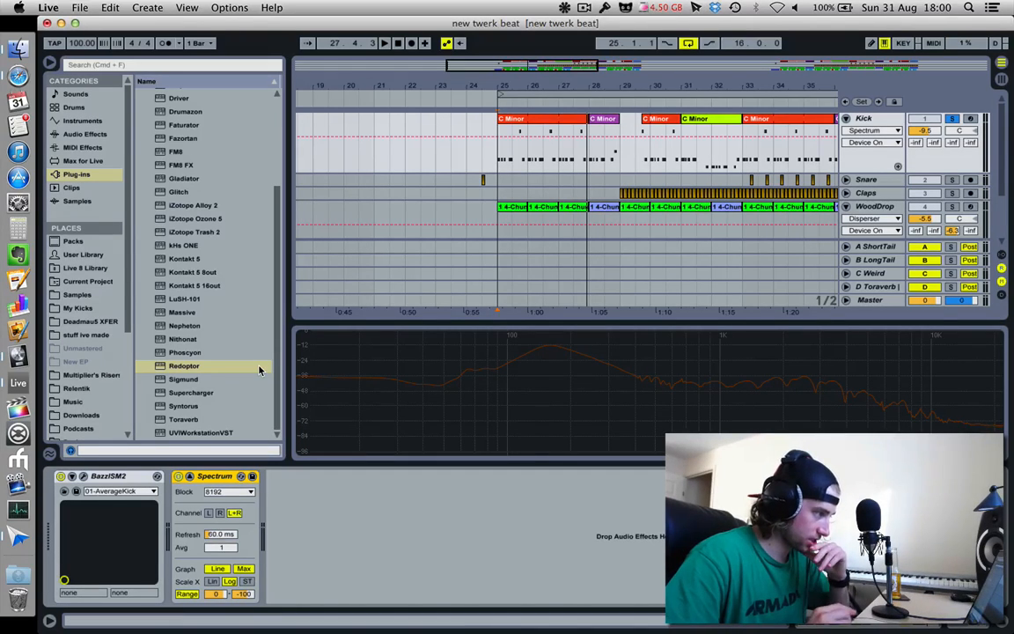
Insert CamelPhat between BazzISM2 and Spectrum on the Kick track, and briefly unsolo the track to hear it in the mix.
{"action": "left_click", "coordinate": [204, 234]}
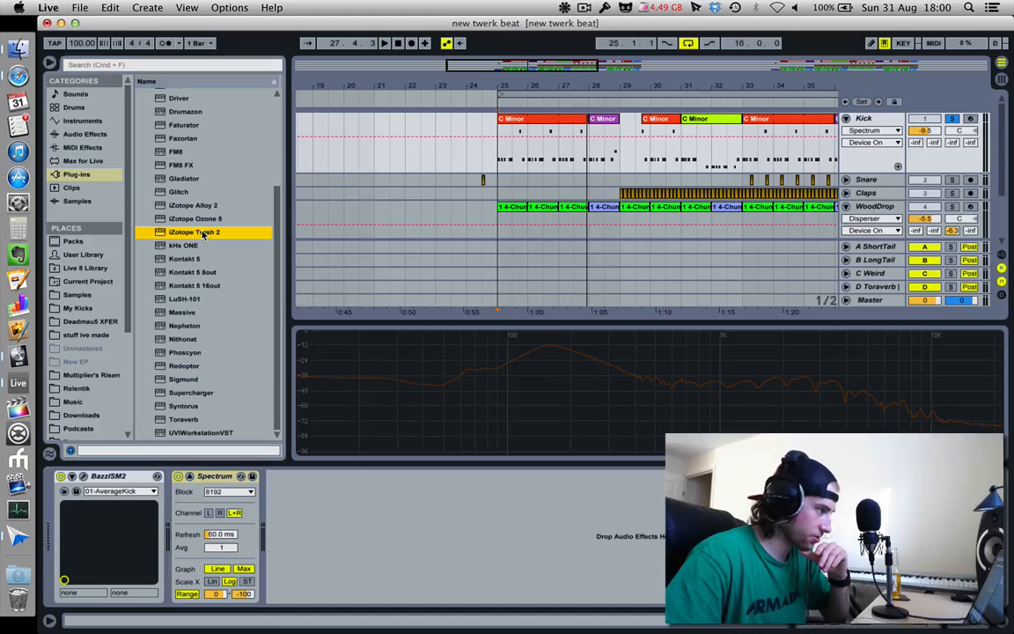
{"action": "scroll", "coordinate": [204, 234], "scroll_direction": "up", "scroll_amount": 5}
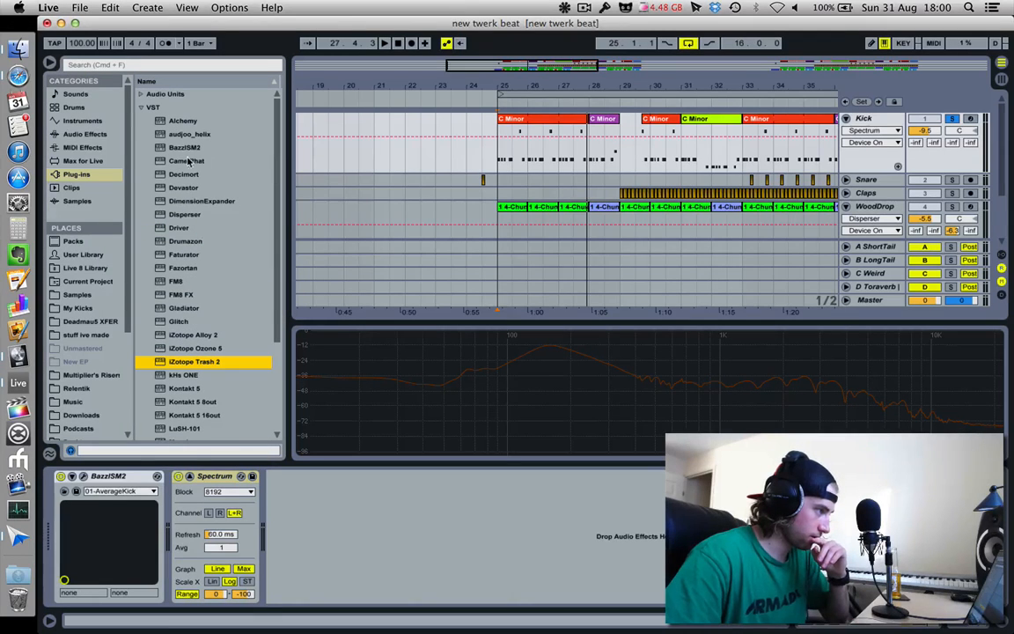
{"action": "left_click_drag", "start_coordinate": [187, 161], "coordinate": [167, 488]}
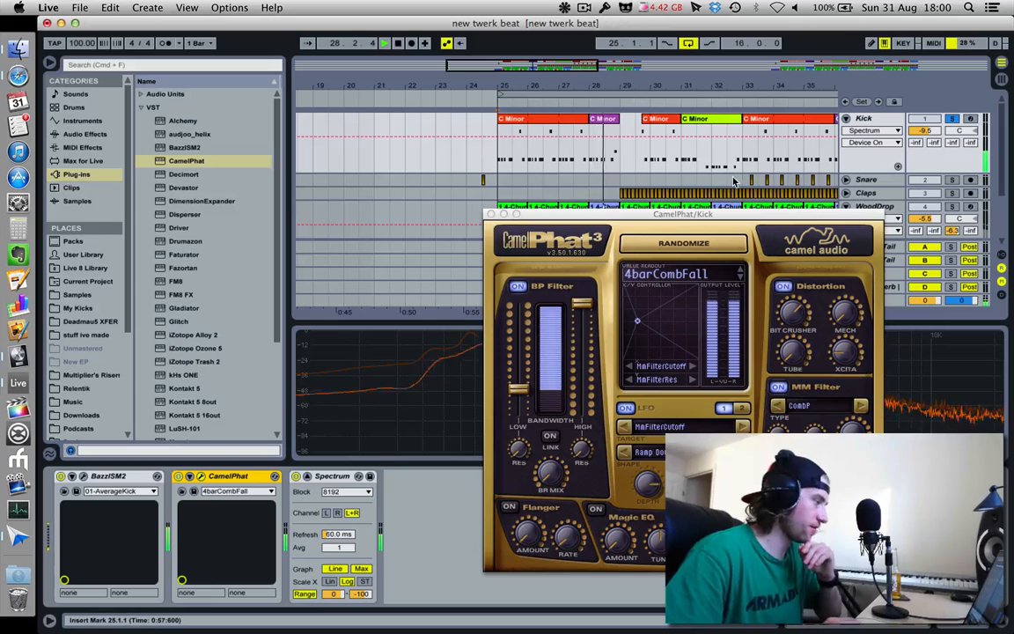
{"action": "left_click", "coordinate": [952, 119]}
{"action": "left_click", "coordinate": [951, 119]}
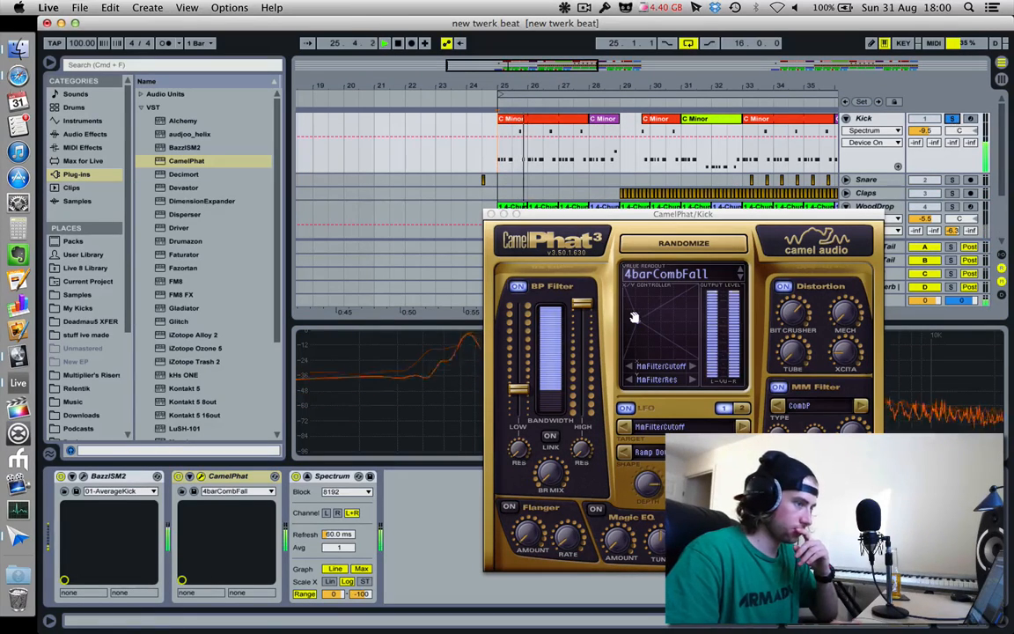
Load the CamelPhat preset ABitPsycho from the Drums1 bank.
{"action": "left_click", "coordinate": [704, 275]}
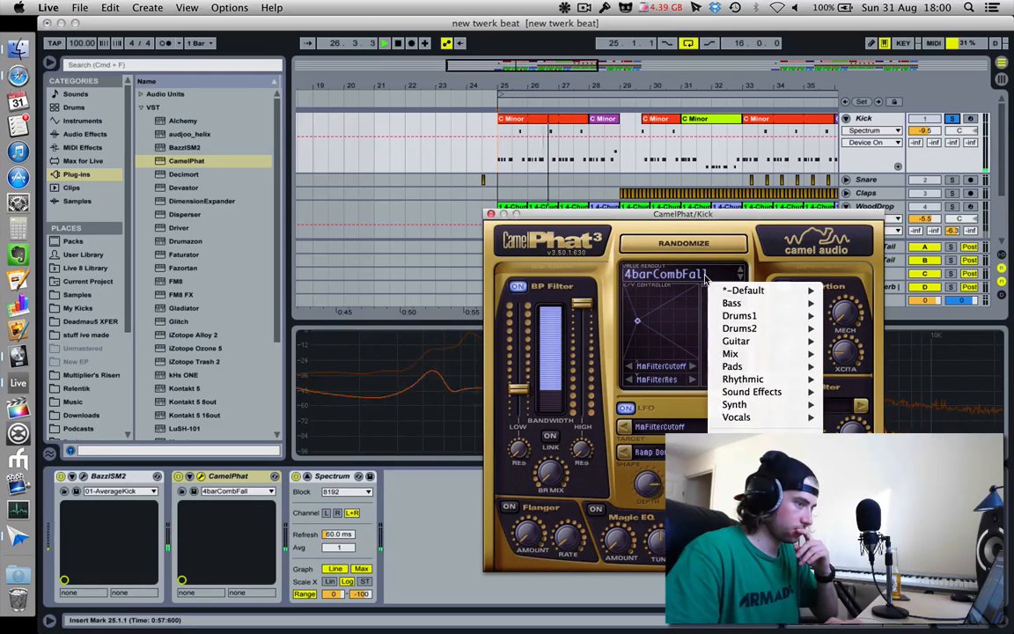
{"action": "left_click", "coordinate": [706, 276]}
{"action": "left_click", "coordinate": [731, 279]}
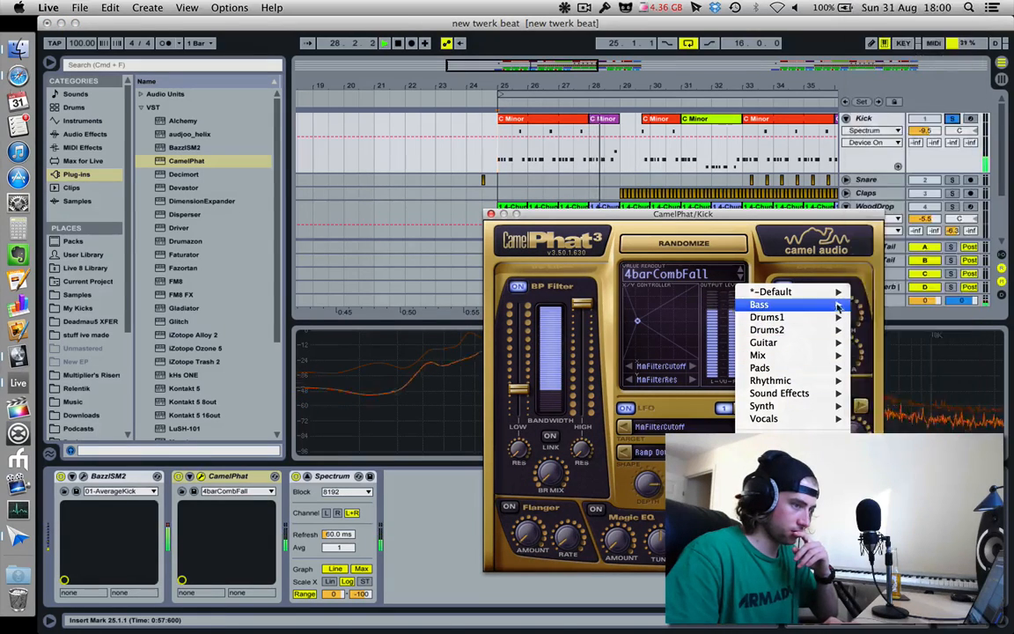
{"action": "mouse_move", "coordinate": [832, 317]}
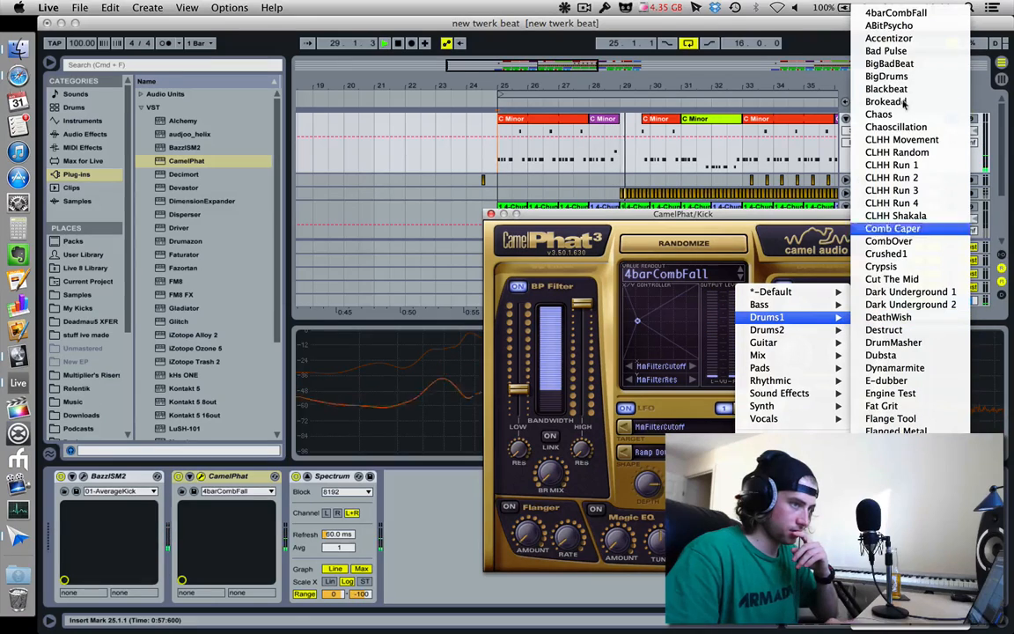
{"action": "left_click", "coordinate": [889, 26]}
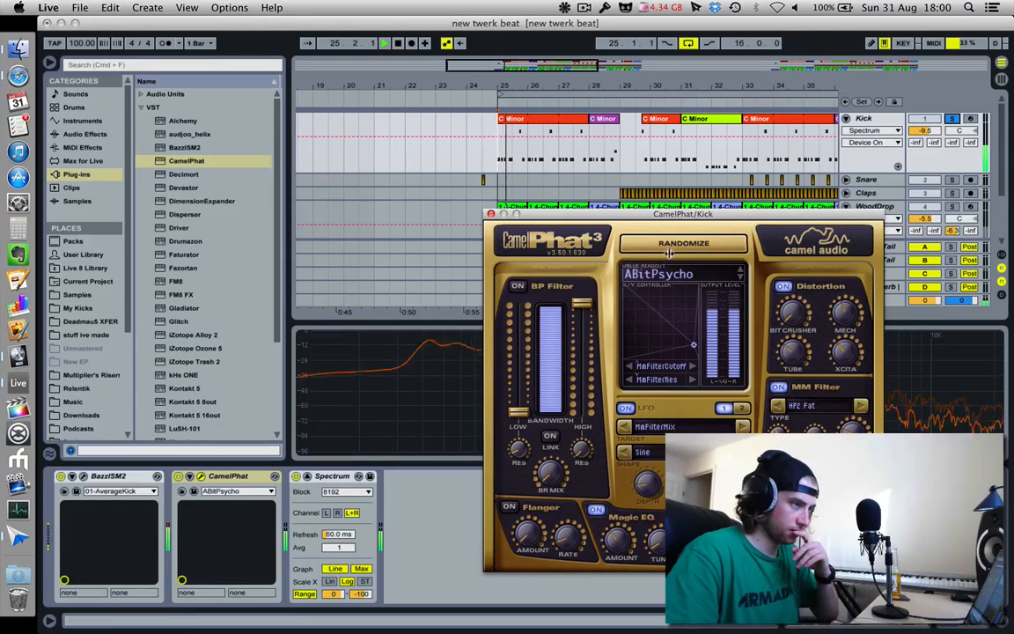
Advance through CamelPhat's Drums1 presets, auditioning Bad Pulse, Blackbeat, Chaos and CLHH Movement on the soloed kick.
{"action": "left_click", "coordinate": [742, 273]}
{"action": "left_click", "coordinate": [741, 273]}
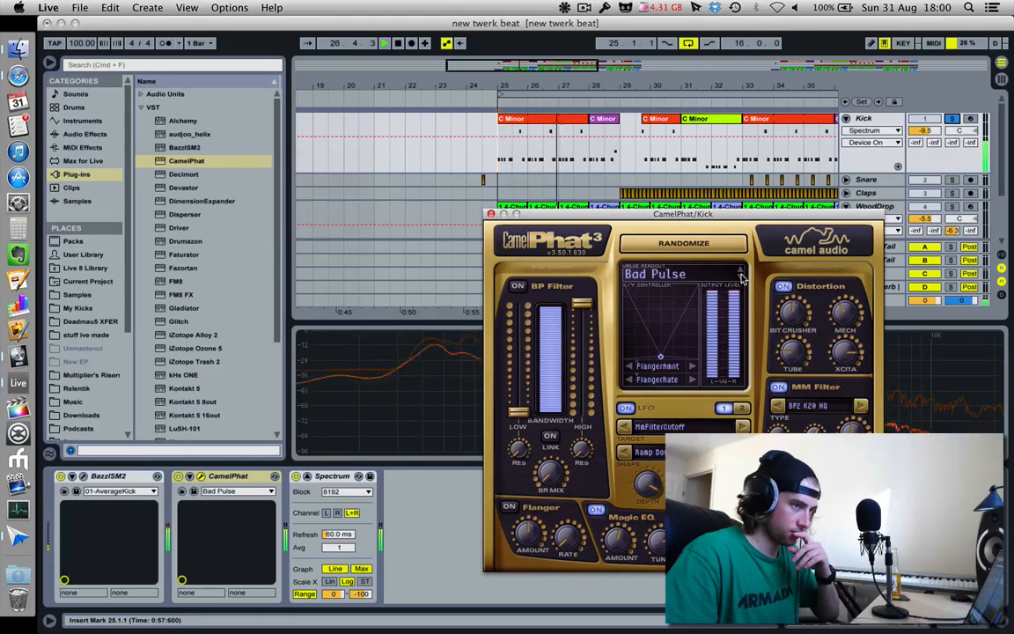
{"action": "left_click", "coordinate": [741, 273]}
{"action": "left_click", "coordinate": [741, 272]}
{"action": "left_click", "coordinate": [741, 273]}
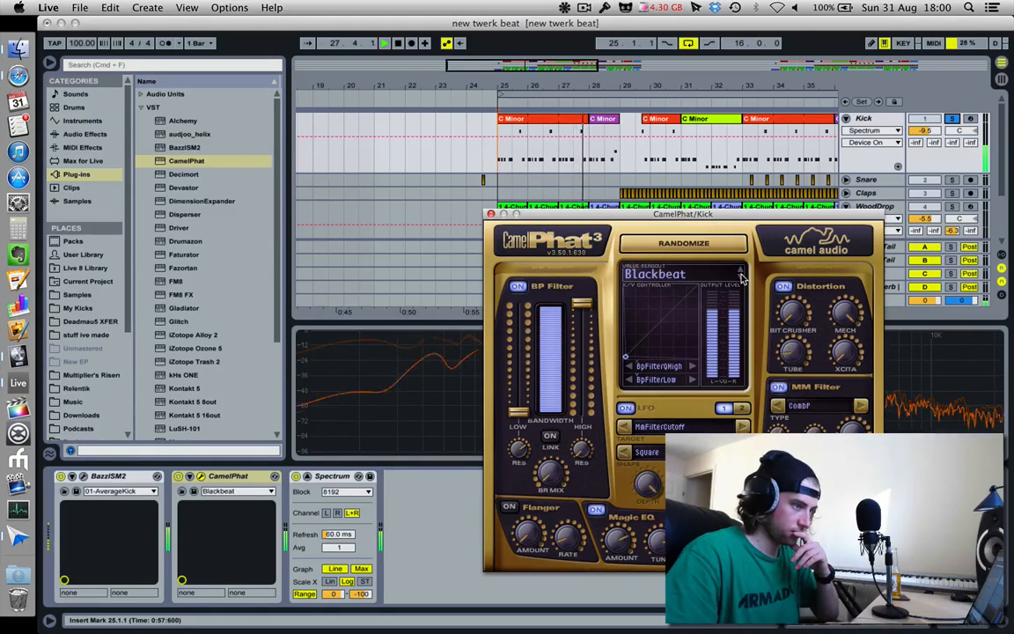
{"action": "left_click", "coordinate": [741, 273]}
{"action": "left_click", "coordinate": [741, 273]}
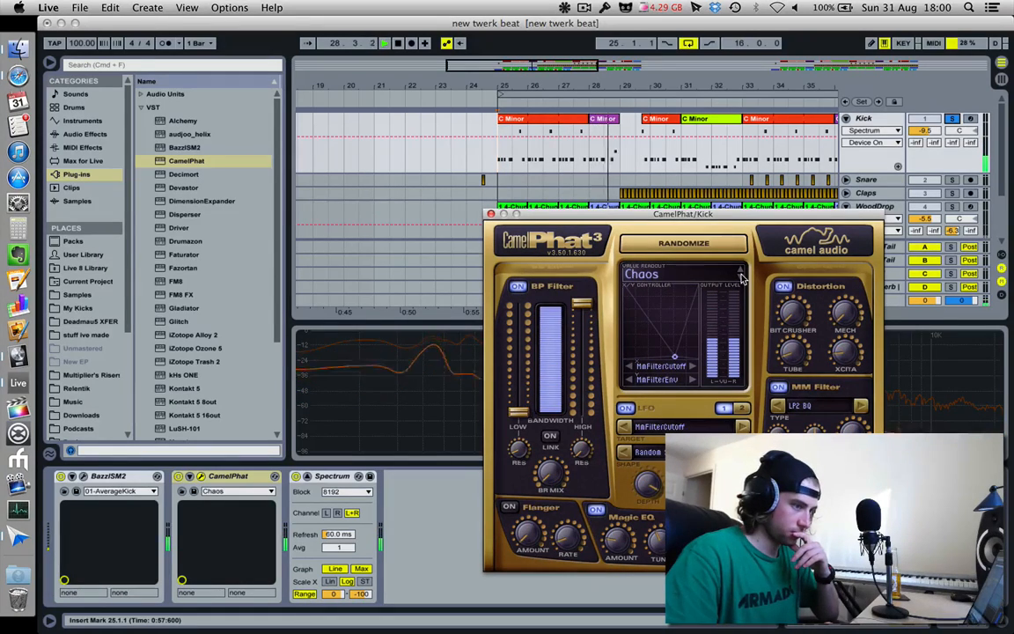
{"action": "left_click", "coordinate": [741, 273]}
{"action": "left_click", "coordinate": [741, 273]}
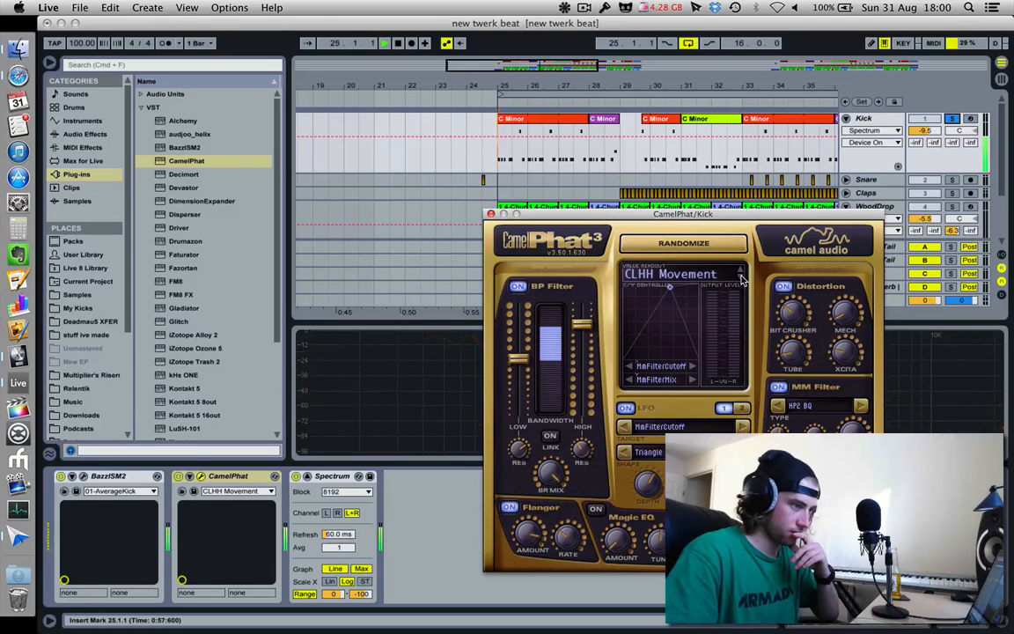
Audition the CLHH series of CamelPhat presets from CLHH Run 1 and CLHH Run 3 to CLHH Shakala.
{"action": "left_click", "coordinate": [741, 274]}
{"action": "left_click", "coordinate": [741, 275]}
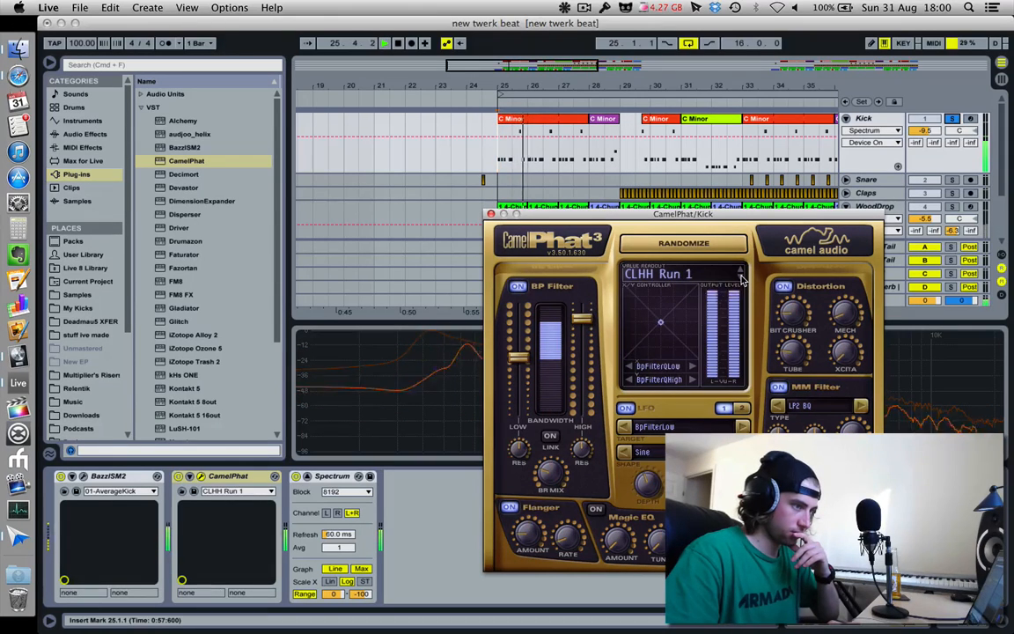
{"action": "left_click", "coordinate": [742, 275]}
{"action": "left_click", "coordinate": [741, 274]}
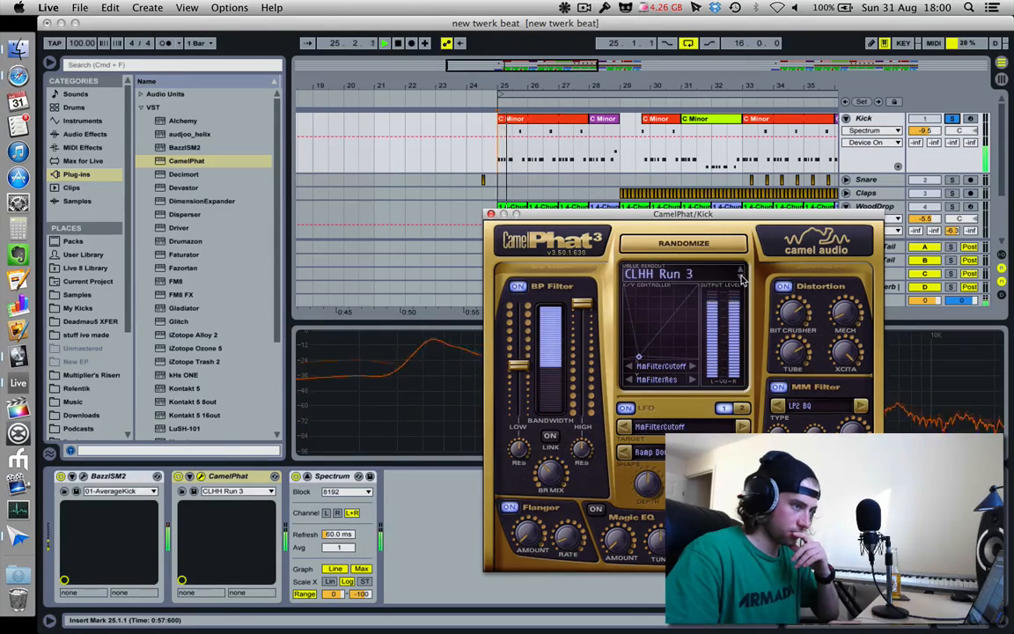
{"action": "left_click", "coordinate": [741, 275]}
{"action": "left_click", "coordinate": [741, 275]}
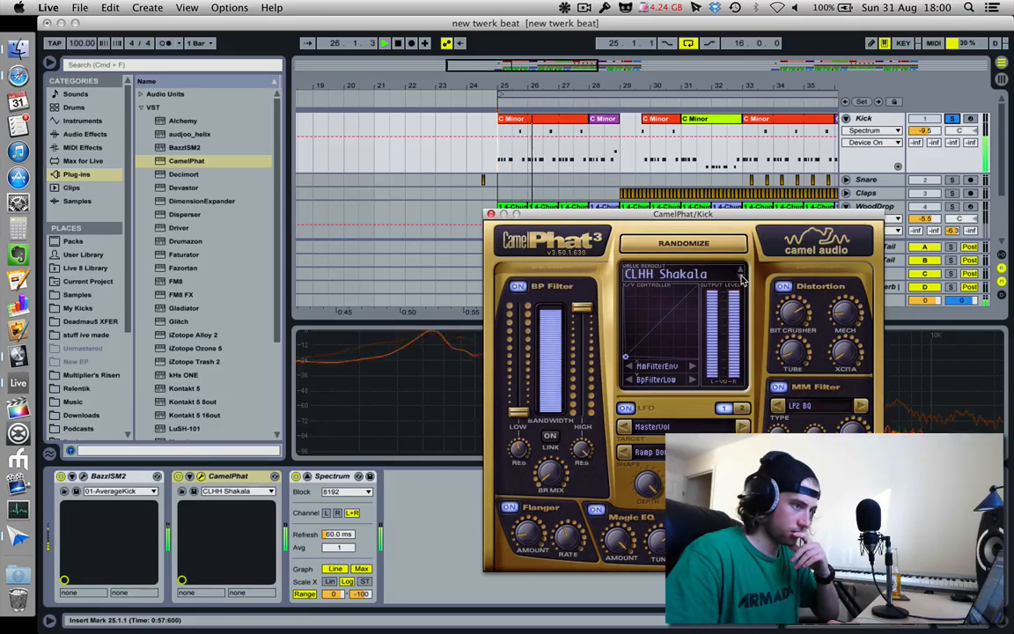
Audition the CamelPhat presets Comb Caper, CombOver and Crypsis, and load Cut The Mid.
{"action": "left_click", "coordinate": [741, 275]}
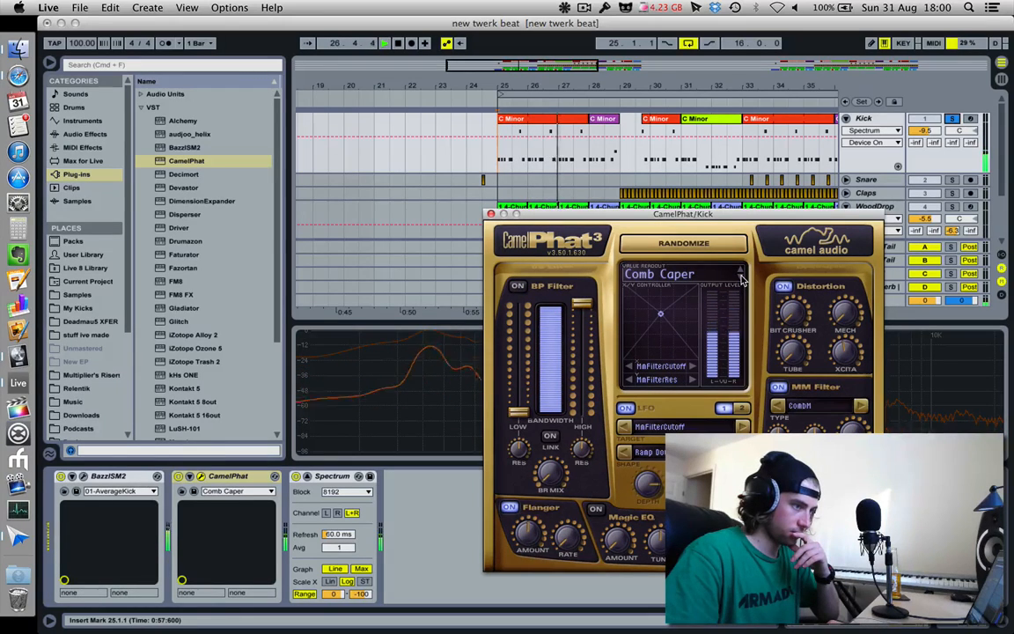
{"action": "left_click", "coordinate": [741, 275]}
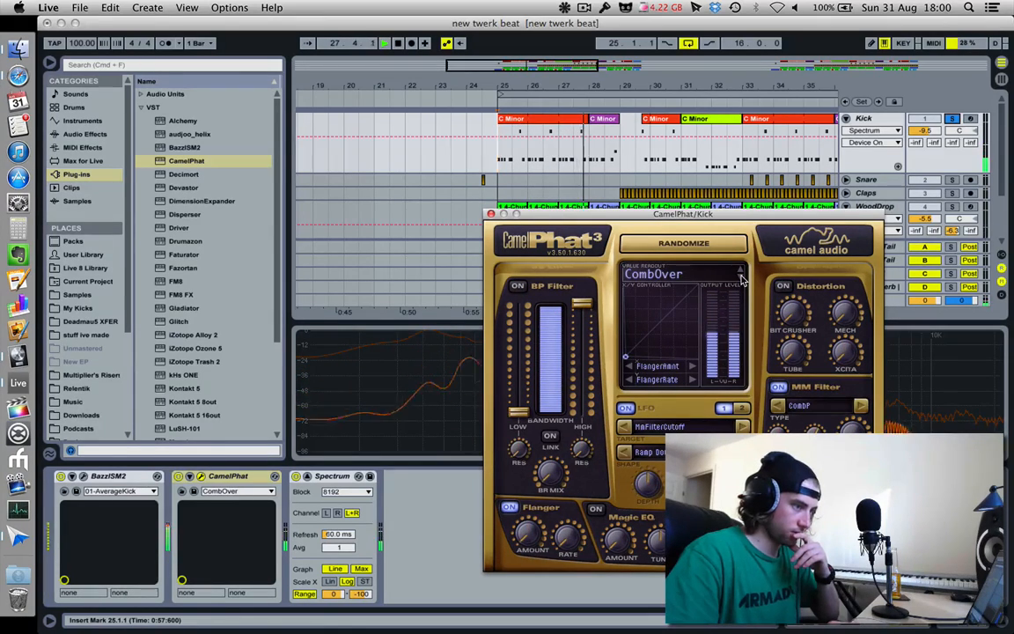
{"action": "left_click", "coordinate": [742, 274]}
{"action": "left_click", "coordinate": [741, 275]}
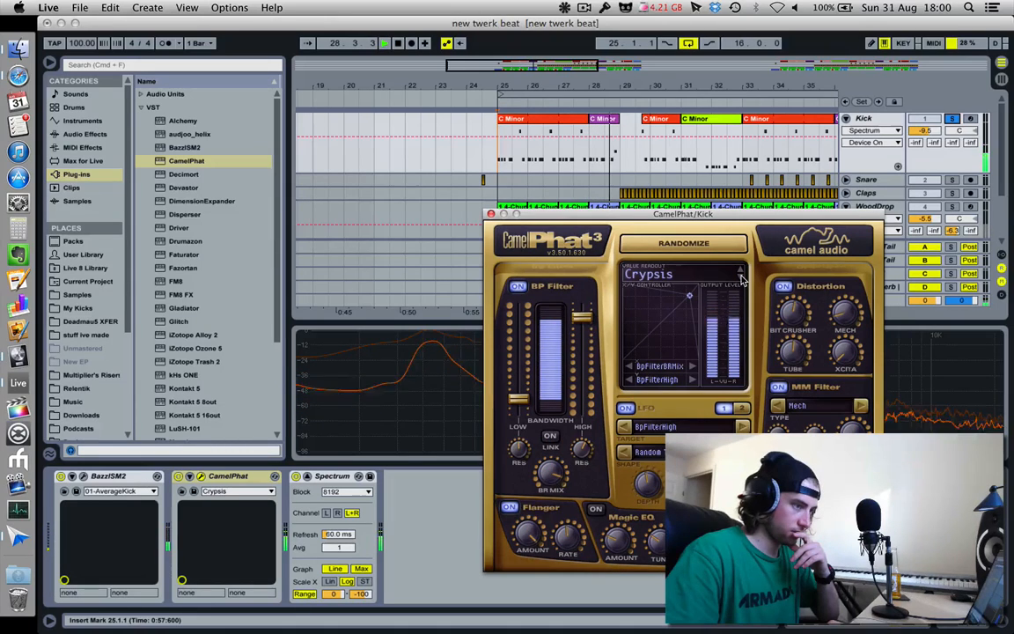
{"action": "left_click", "coordinate": [742, 274]}
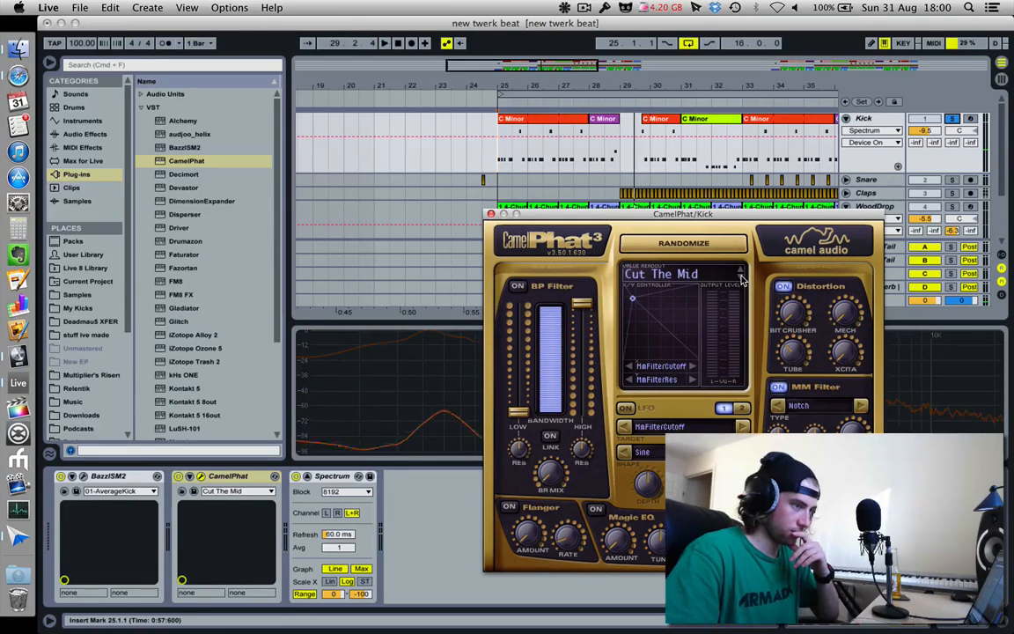
Replay the kick from bar 25 with Cut The Mid and briefly unsolo the Kick track to hear the full mix.
{"action": "key", "text": "space"}
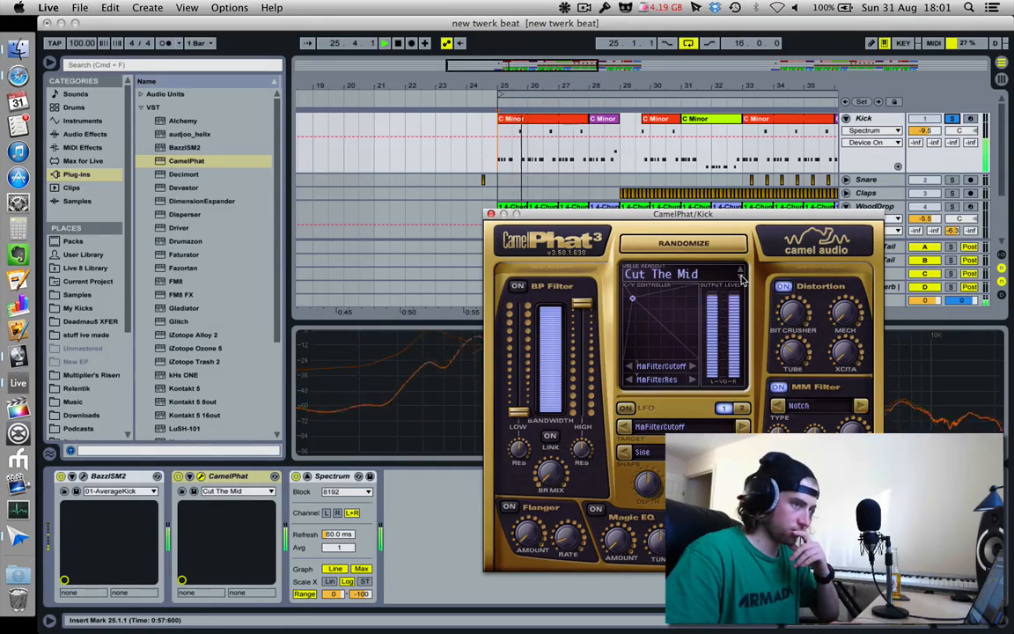
{"action": "left_click", "coordinate": [952, 118]}
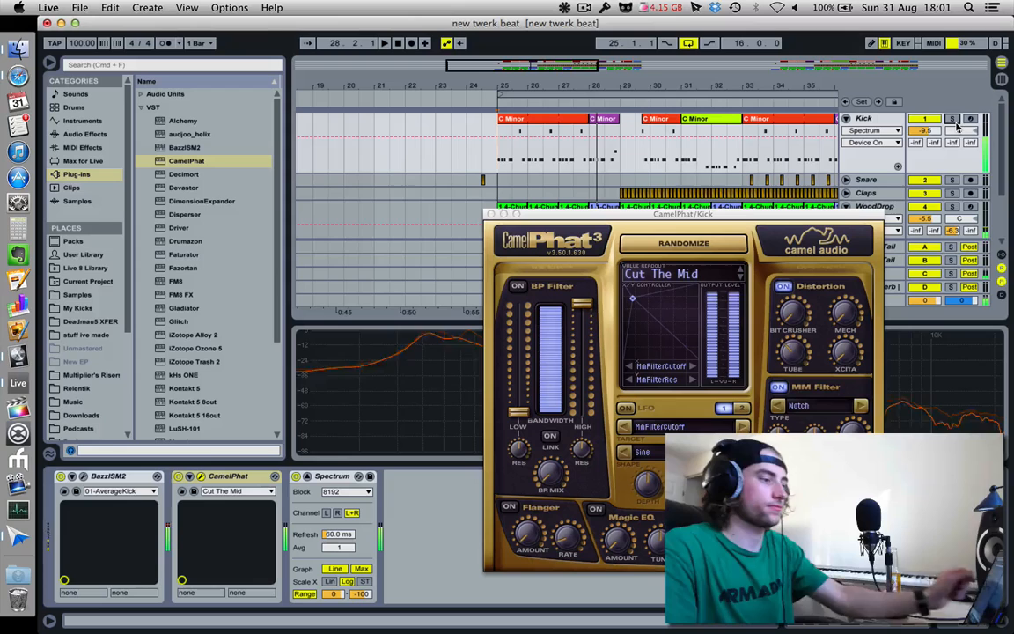
{"action": "left_click", "coordinate": [952, 119]}
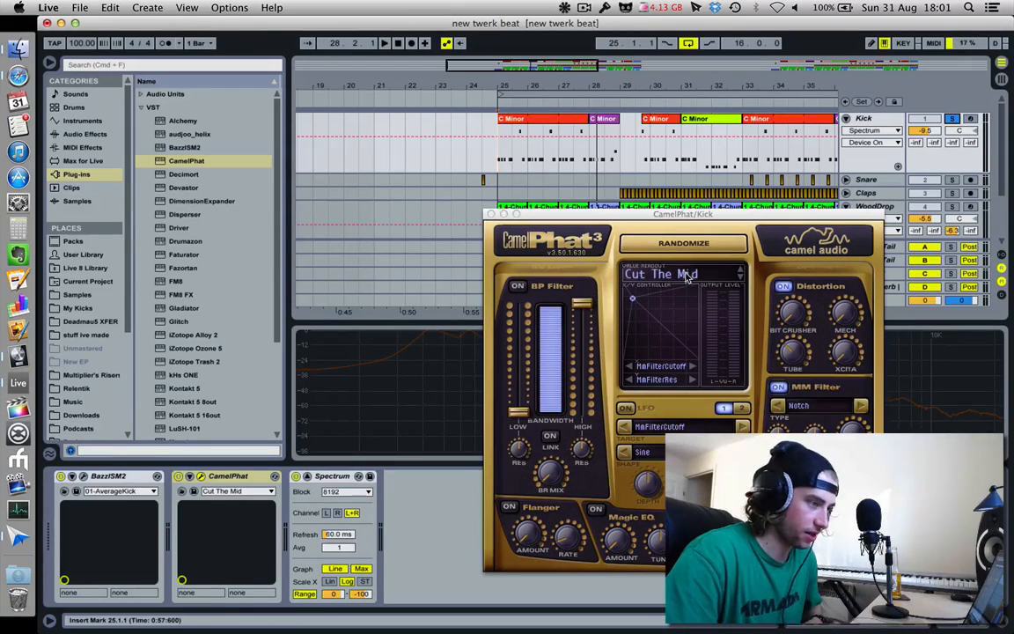
Load CamelPhat's blank preset, move its window to reveal more of the controls, and play the kick.
{"action": "left_click", "coordinate": [694, 283]}
{"action": "left_click", "coordinate": [730, 467]}
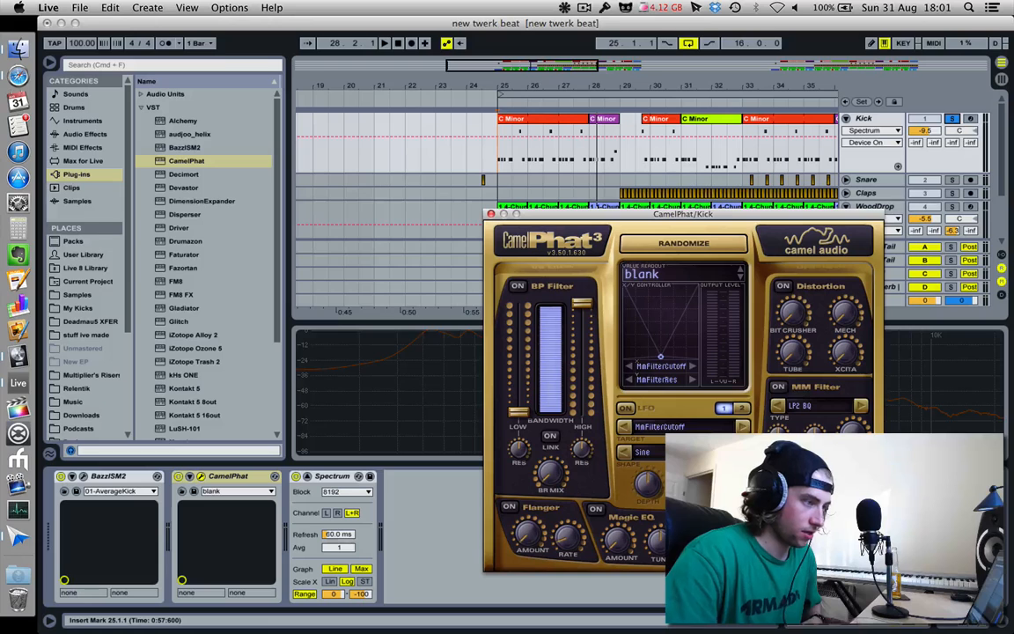
{"action": "left_click_drag", "start_coordinate": [701, 216], "coordinate": [538, 142]}
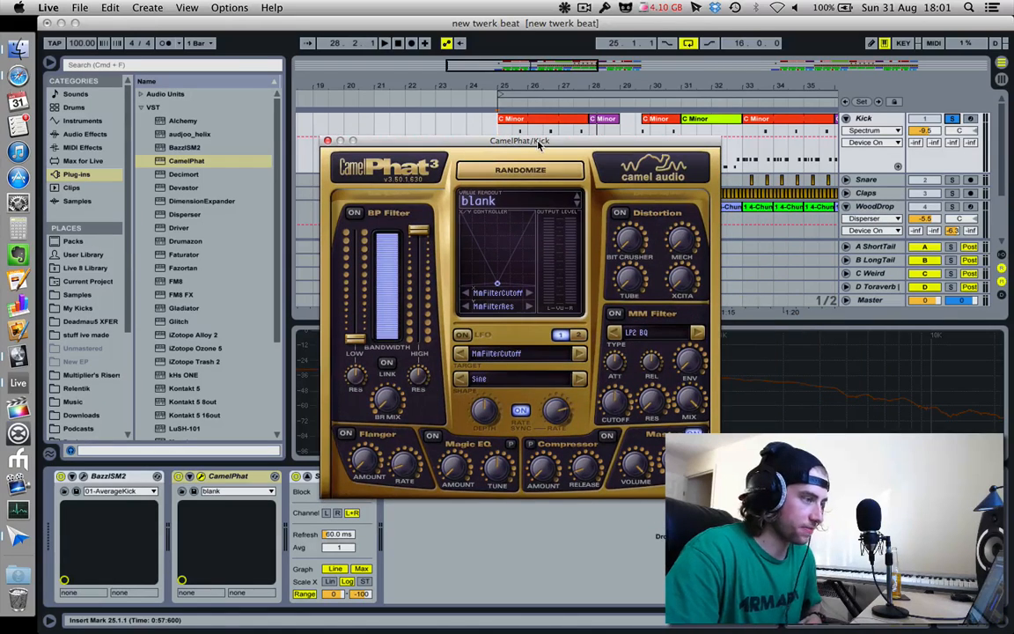
{"action": "key", "text": "space"}
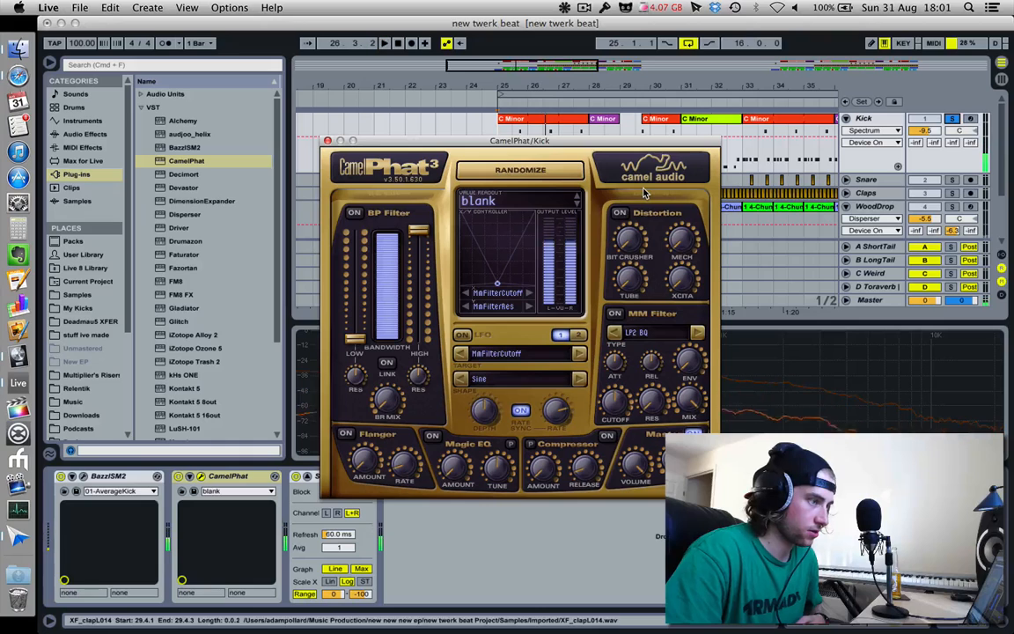
Play the kick from bar 25 and compare its sound with CamelPhat bypassed and enabled.
{"action": "key", "text": "space"}
{"action": "left_click", "coordinate": [178, 477]}
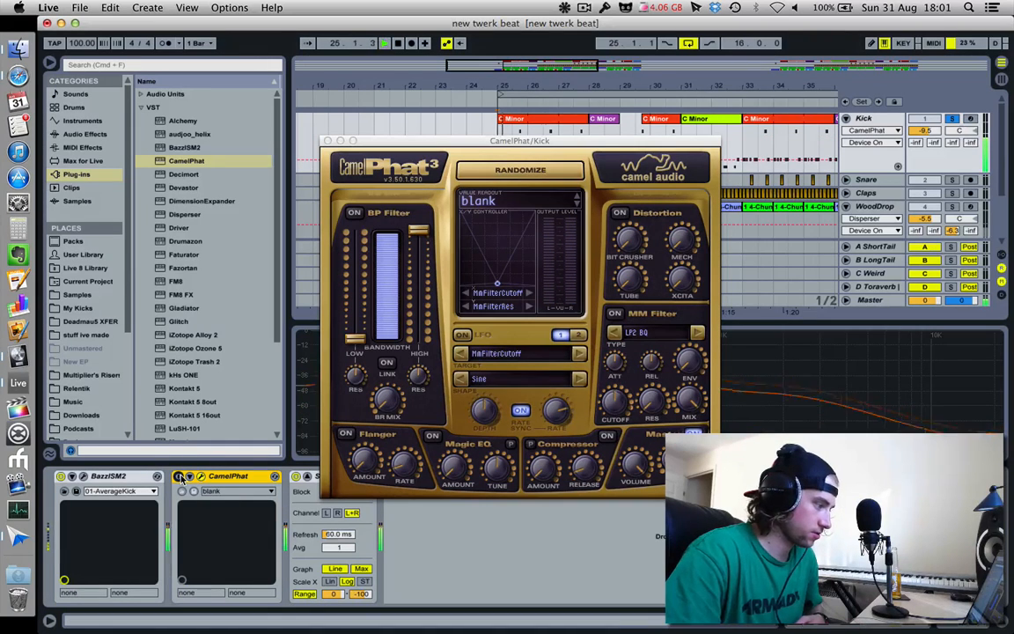
{"action": "key", "text": "space"}
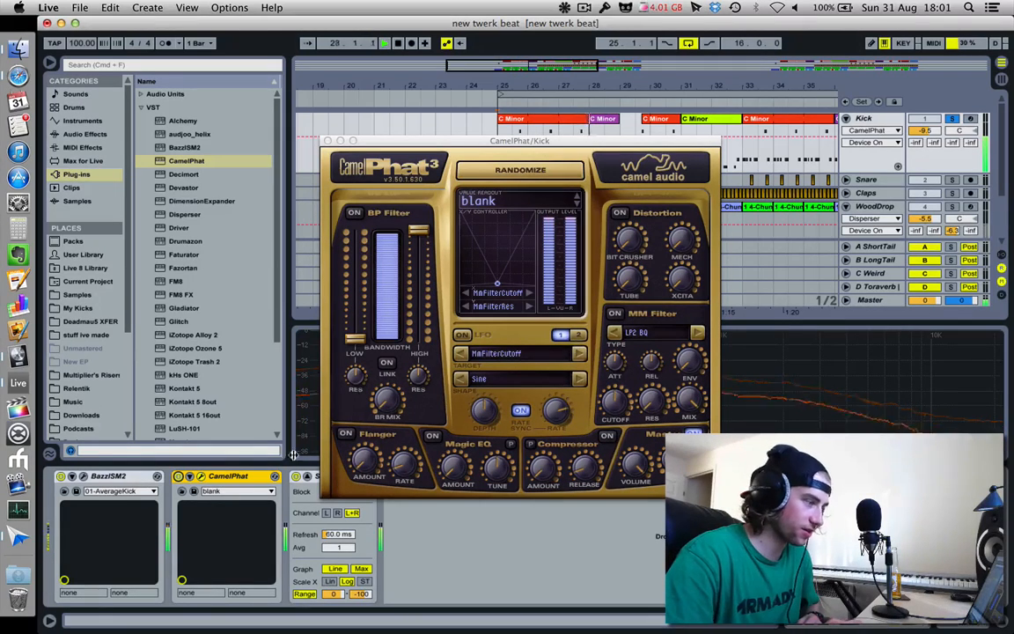
{"action": "left_click", "coordinate": [177, 476]}
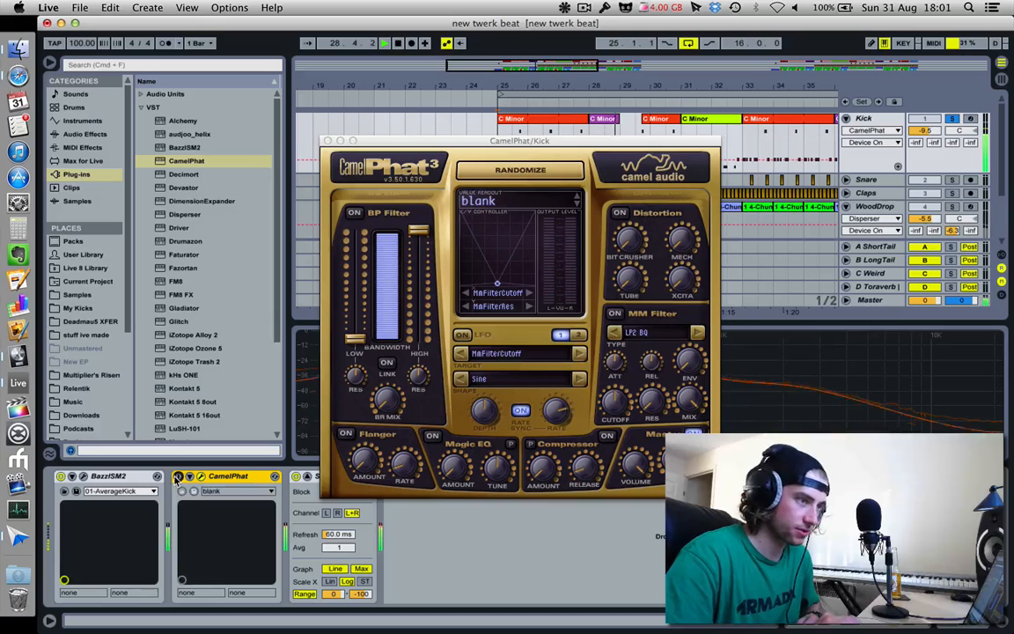
{"action": "left_click", "coordinate": [177, 476]}
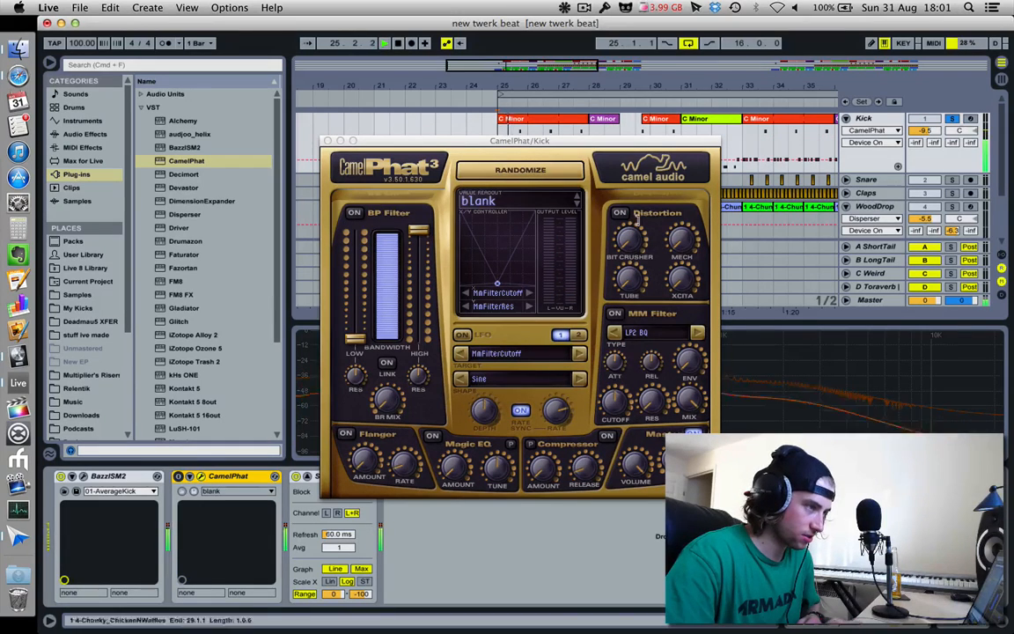
Shorten the loop to two bars from bar 25 and compare the looping kick with CamelPhat on and off, leaving it on.
{"action": "left_click_drag", "start_coordinate": [778, 77], "coordinate": [778, 33]}
{"action": "left_click_drag", "start_coordinate": [661, 95], "coordinate": [521, 145]}
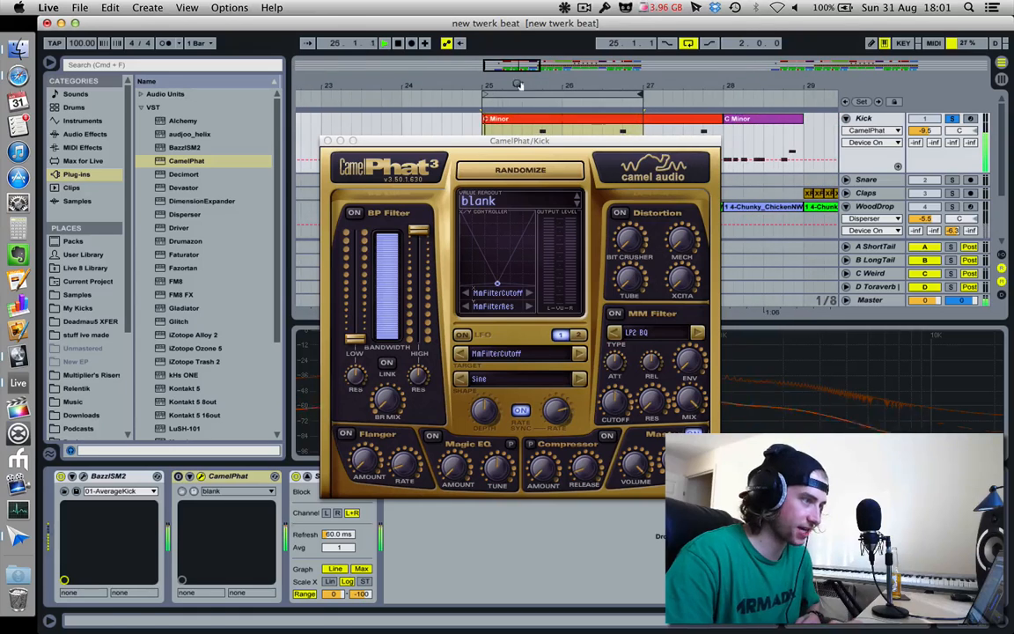
{"action": "left_click", "coordinate": [564, 144]}
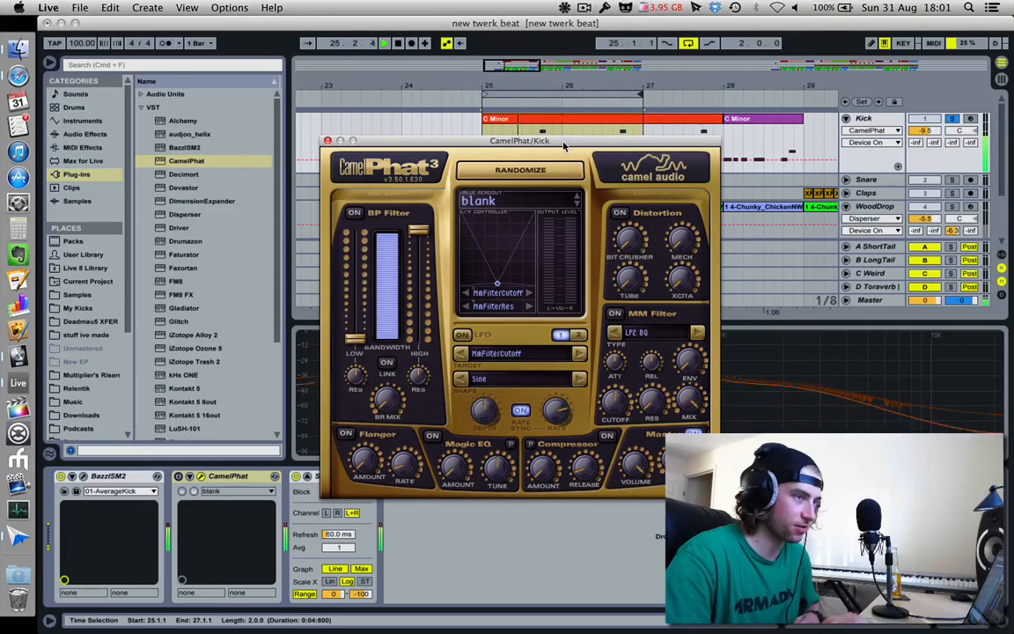
{"action": "left_click", "coordinate": [179, 477]}
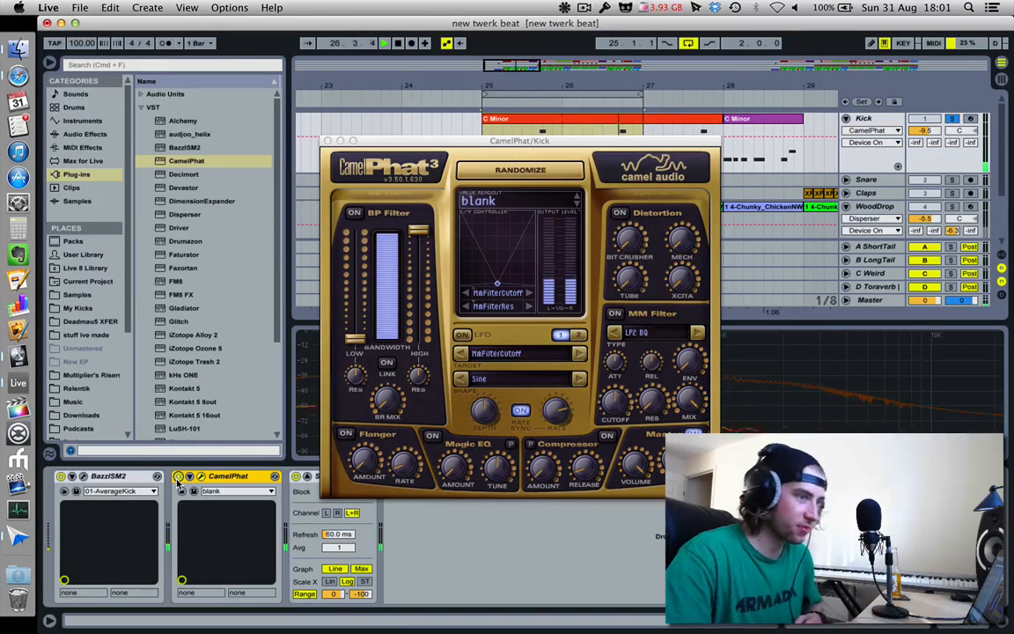
{"action": "left_click", "coordinate": [179, 476]}
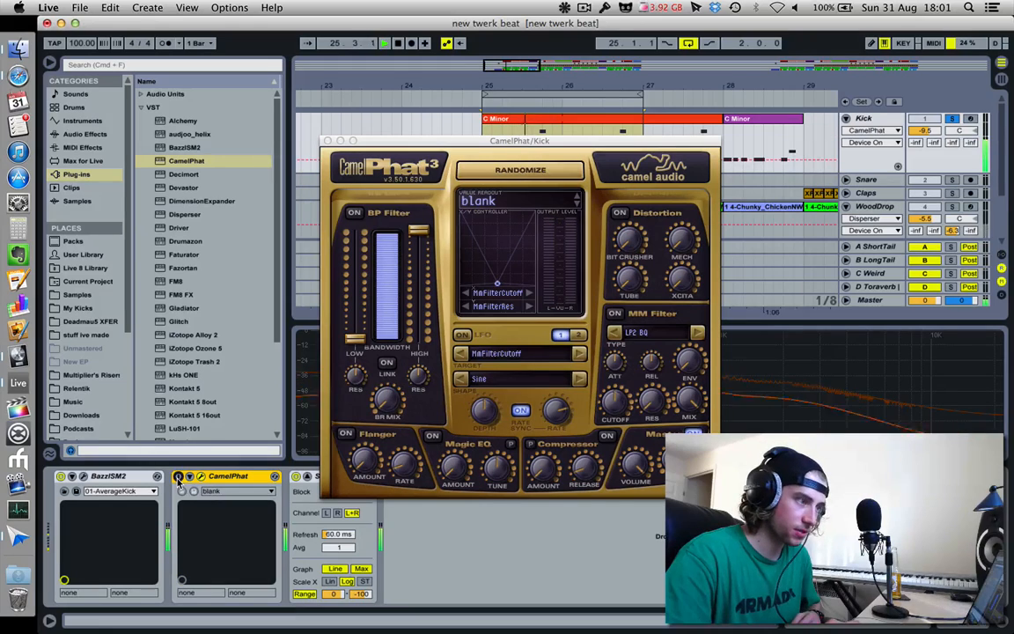
{"action": "left_click", "coordinate": [179, 476]}
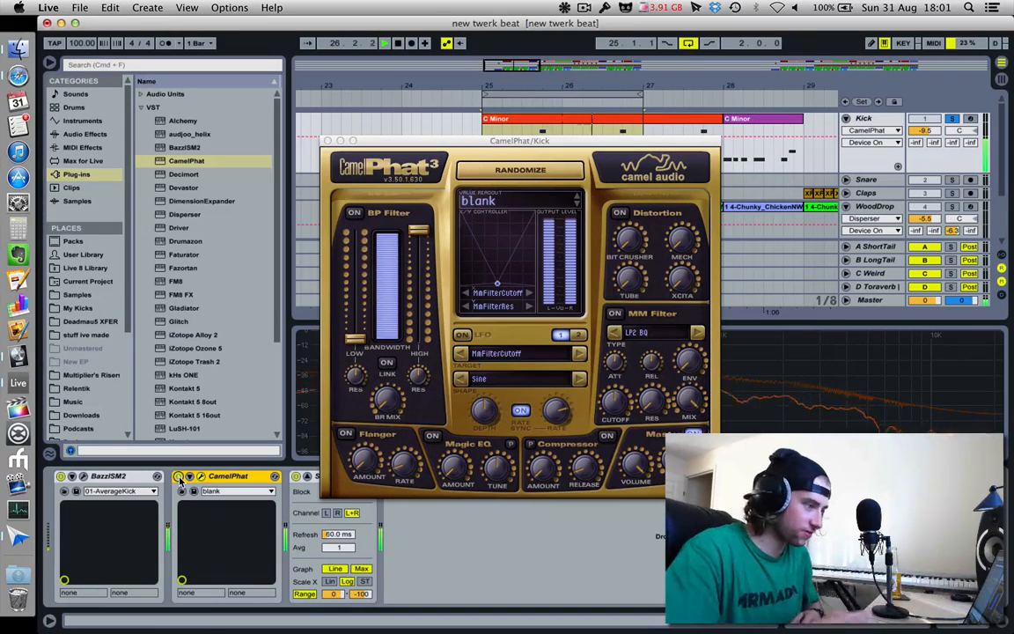
Turn on CamelPhat's Distortion section and try out the Bit Crusher, Tube and Mech knobs, returning Bit Crusher and Tube to 0%.
{"action": "left_click", "coordinate": [621, 214]}
{"action": "mouse_move", "coordinate": [628, 238]}
{"action": "left_mouse_down"}
{"action": "mouse_move", "coordinate": [600, 100]}
{"action": "mouse_move", "coordinate": [627, 240]}
{"action": "left_mouse_up"}
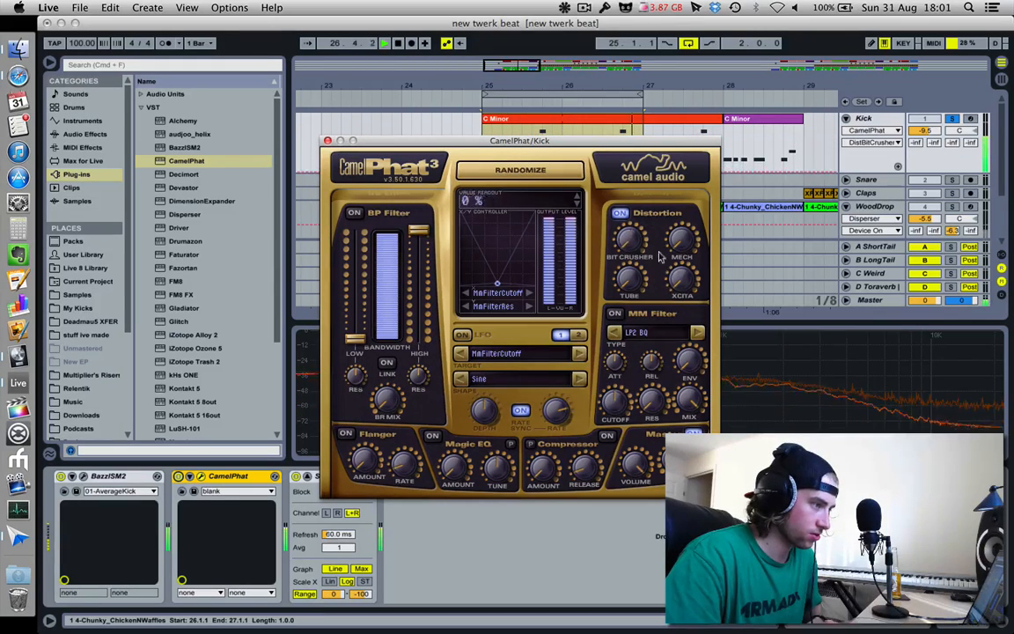
{"action": "left_click_drag", "start_coordinate": [632, 287], "coordinate": [636, 313]}
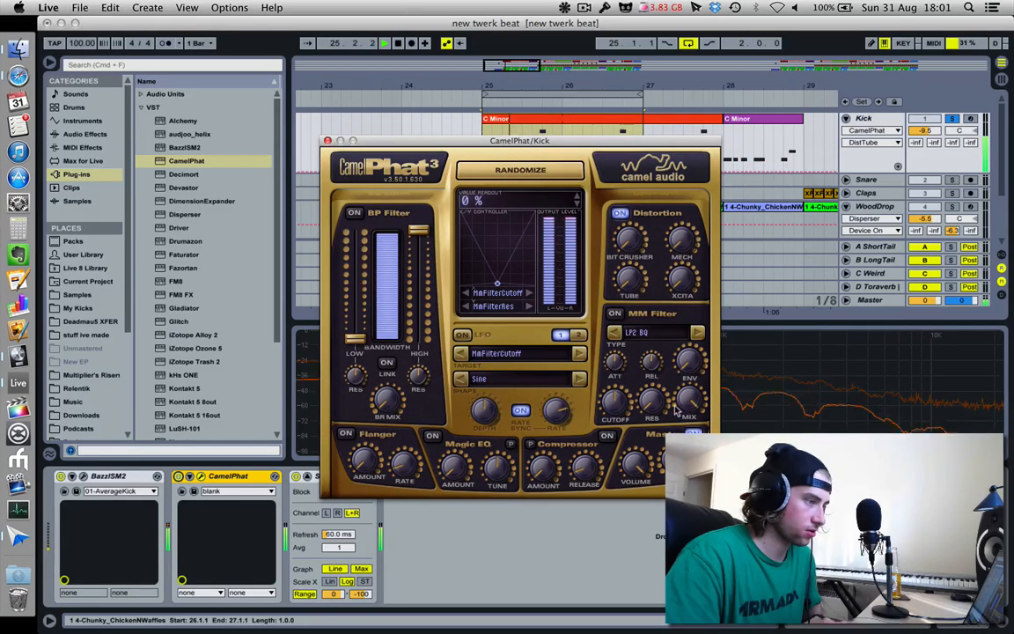
{"action": "left_click_drag", "start_coordinate": [684, 242], "coordinate": [715, 282]}
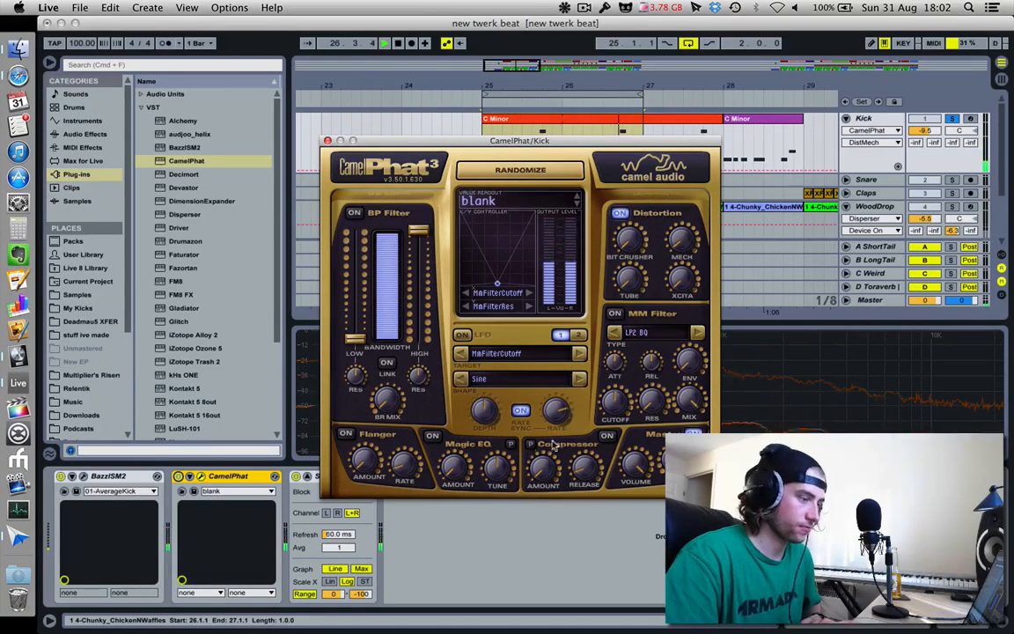
Turn on CamelPhat's Compressor, sweep its Amount, enable its P mode and set the release to about 1059.5 ms.
{"action": "left_click", "coordinate": [607, 437]}
{"action": "left_click_drag", "start_coordinate": [548, 472], "coordinate": [645, 630]}
{"action": "left_click_drag", "start_coordinate": [556, 490], "coordinate": [614, 630]}
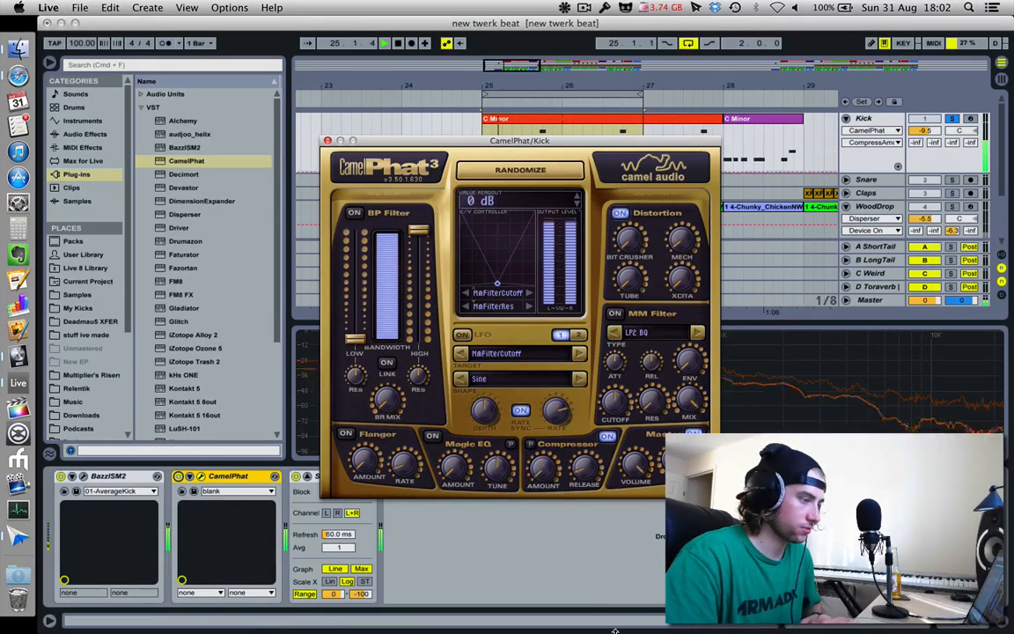
{"action": "left_click_drag", "start_coordinate": [544, 471], "coordinate": [540, 265]}
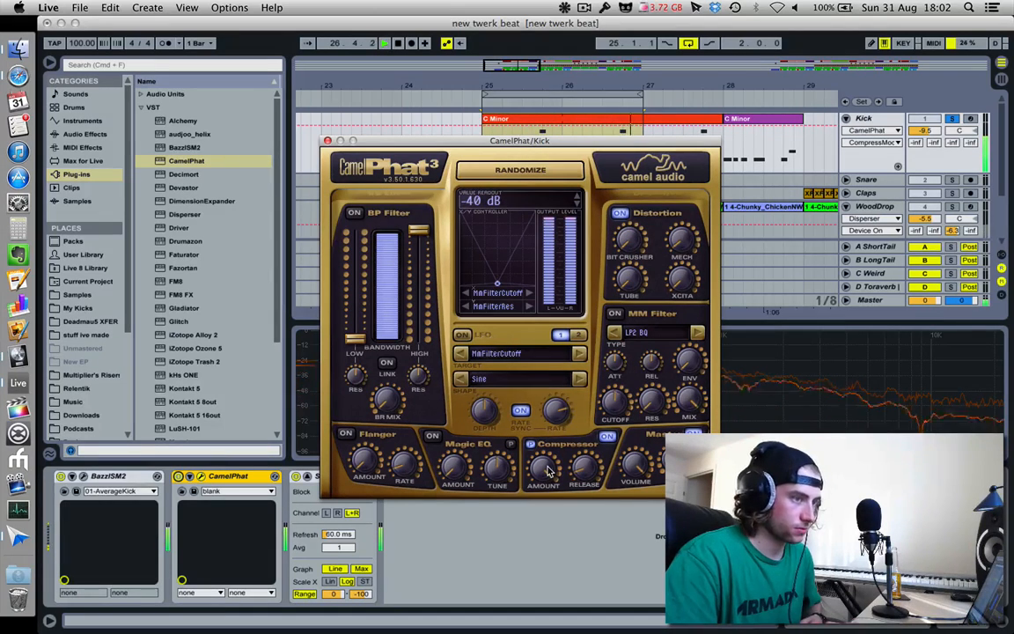
{"action": "left_click_drag", "start_coordinate": [583, 471], "coordinate": [582, 426]}
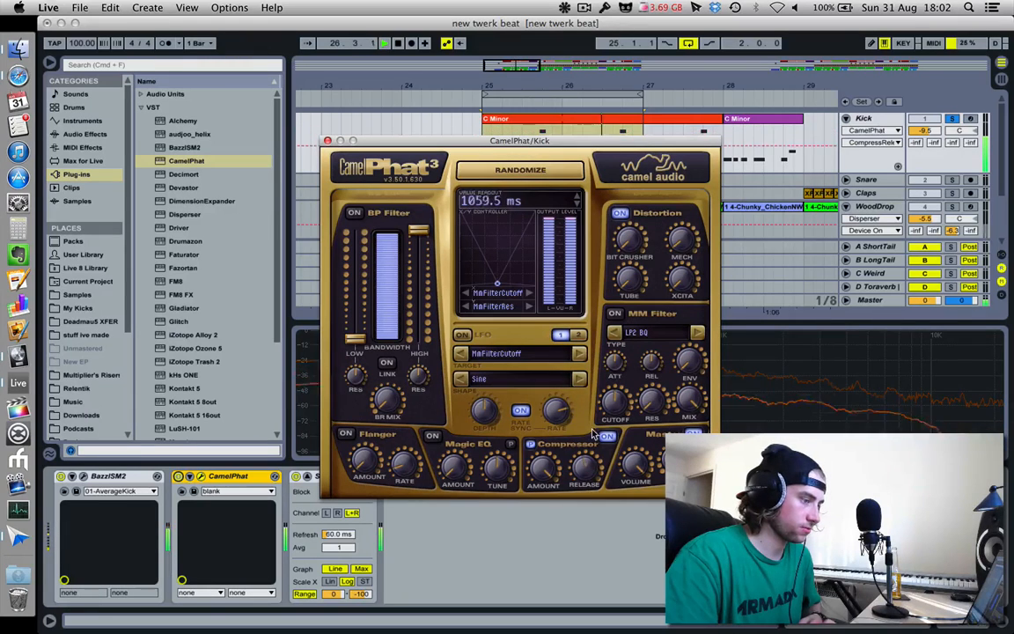
Compare the Compressor with P mode off and on, lower its Amount to -2 dB and raise it again.
{"action": "left_click", "coordinate": [531, 445]}
{"action": "left_click", "coordinate": [531, 445]}
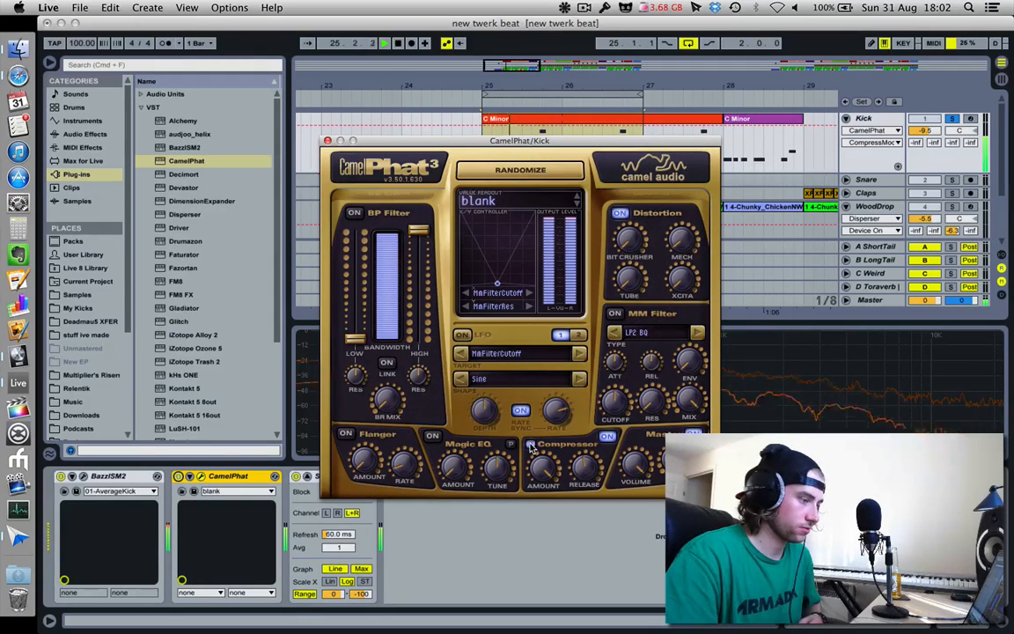
{"action": "left_click_drag", "start_coordinate": [537, 474], "coordinate": [629, 624]}
{"action": "left_click_drag", "start_coordinate": [544, 476], "coordinate": [614, 601]}
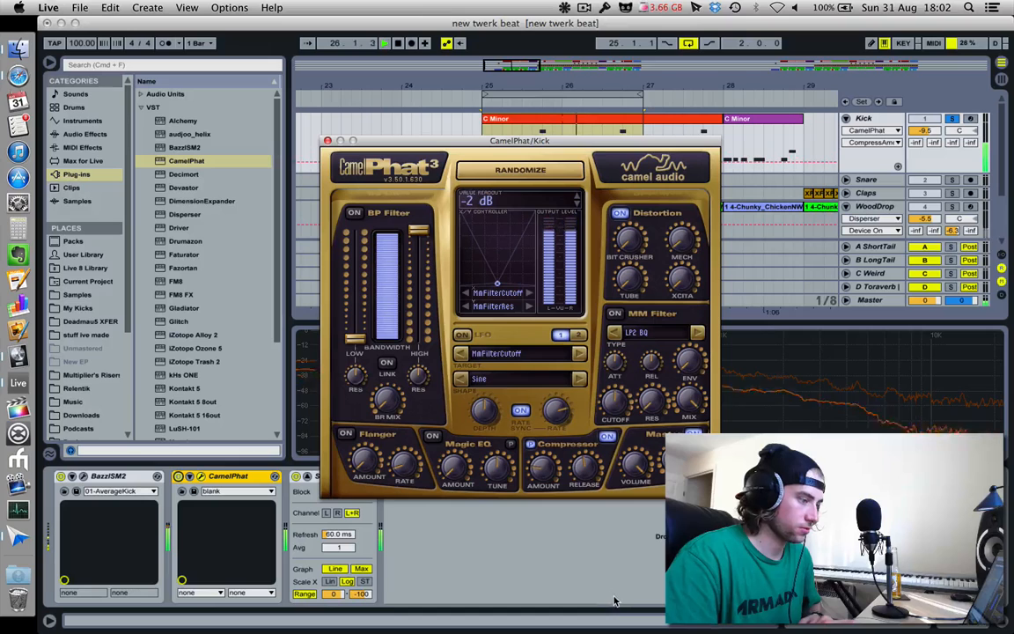
{"action": "left_click_drag", "start_coordinate": [536, 469], "coordinate": [536, 363]}
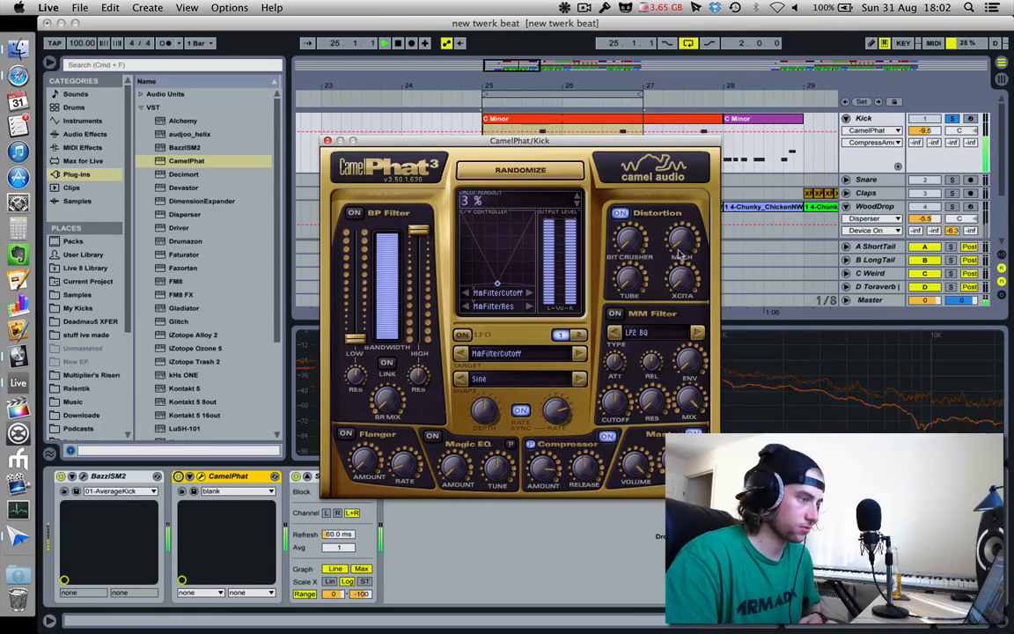
Try out the Mech distortion on the compressed kick and switch CamelPhat's Distortion section off.
{"action": "left_click_drag", "start_coordinate": [682, 245], "coordinate": [680, 180]}
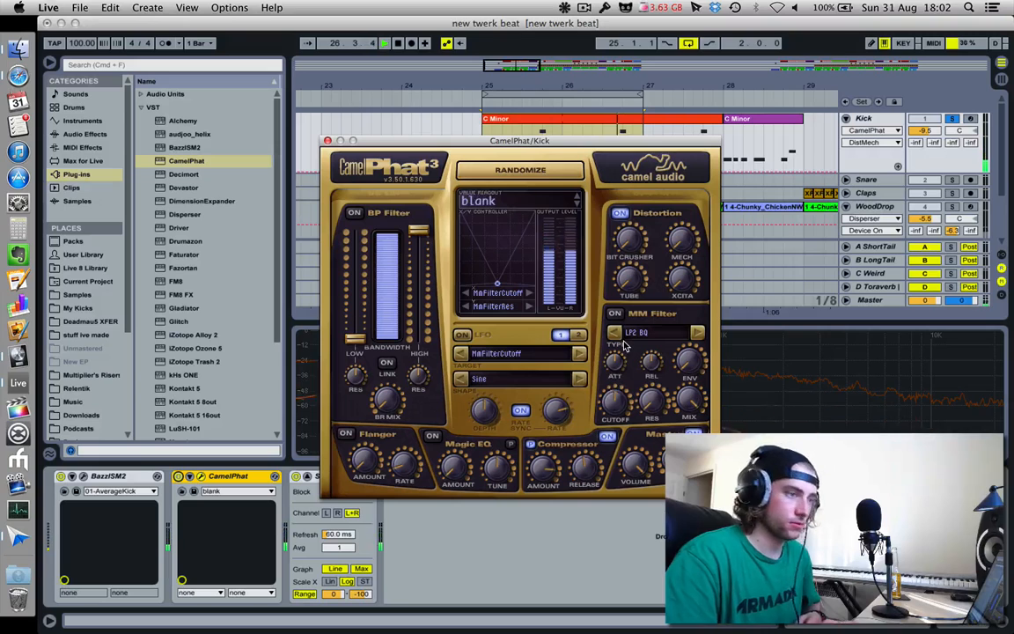
{"action": "left_click", "coordinate": [621, 214]}
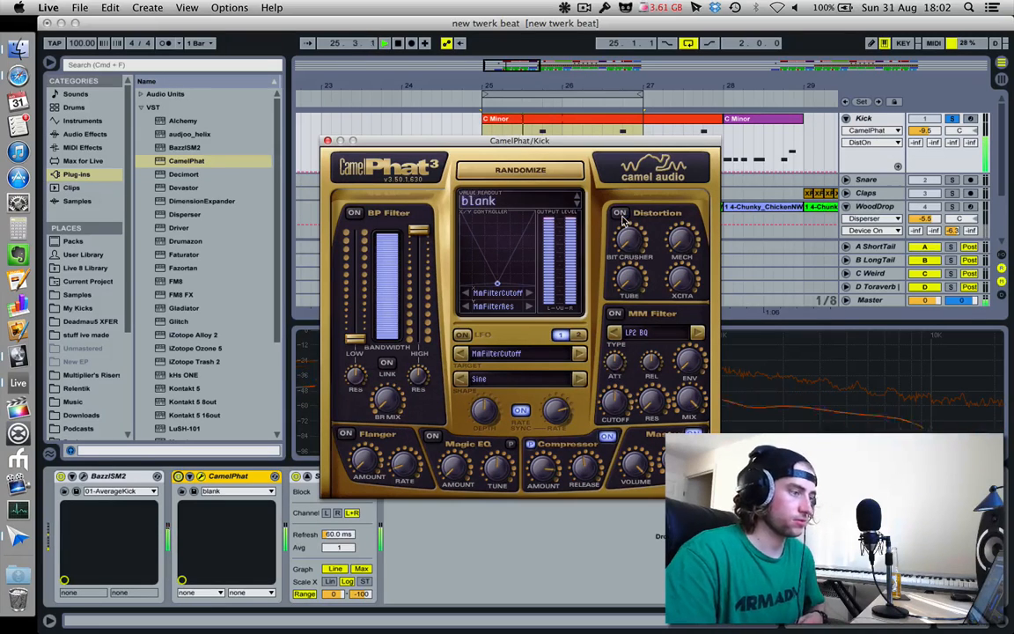
{"action": "left_click", "coordinate": [622, 215]}
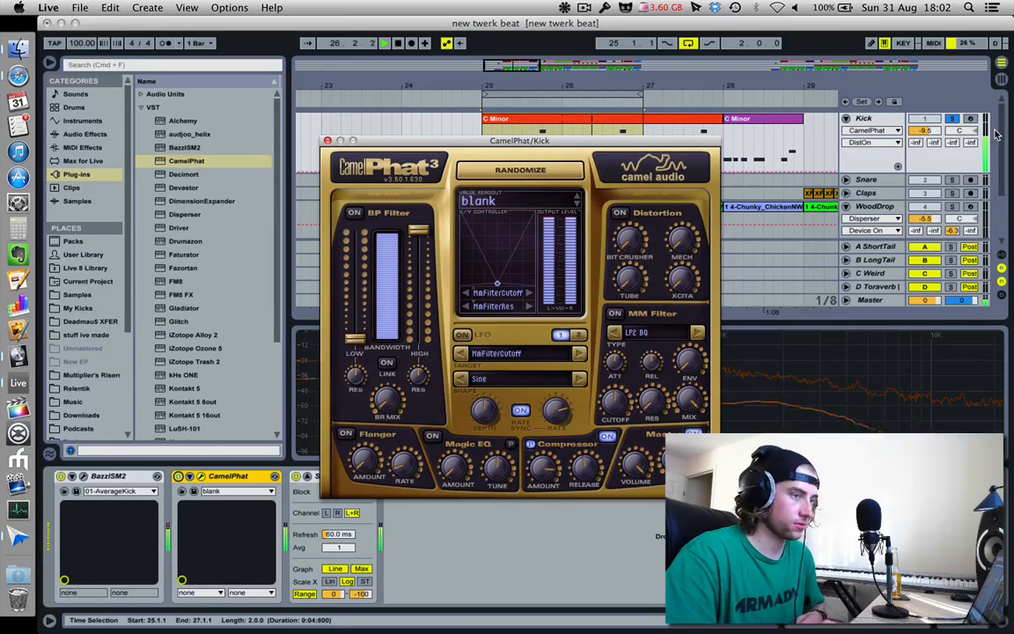
Briefly unsolo the Kick track to hear the full mix, and compare the soloed kick with CamelPhat bypassed and active.
{"action": "left_click", "coordinate": [953, 119]}
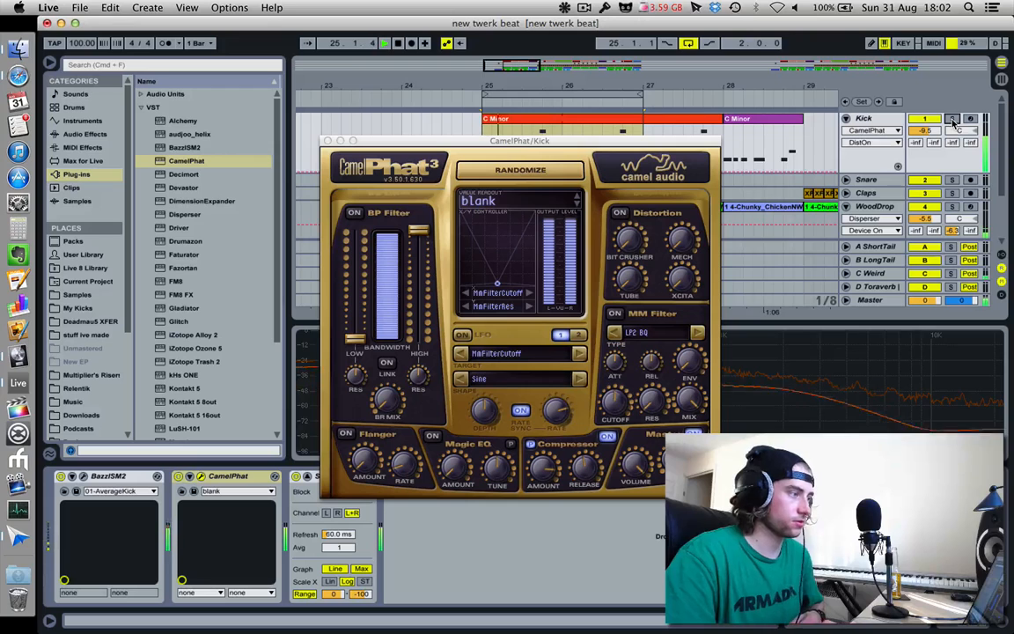
{"action": "left_click", "coordinate": [951, 119]}
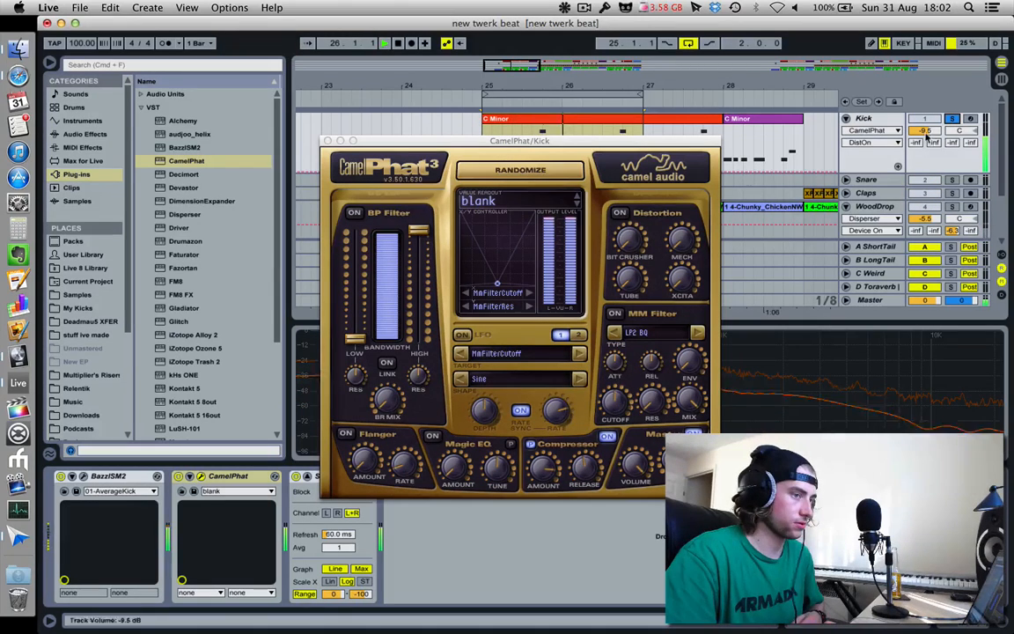
{"action": "left_click", "coordinate": [179, 477]}
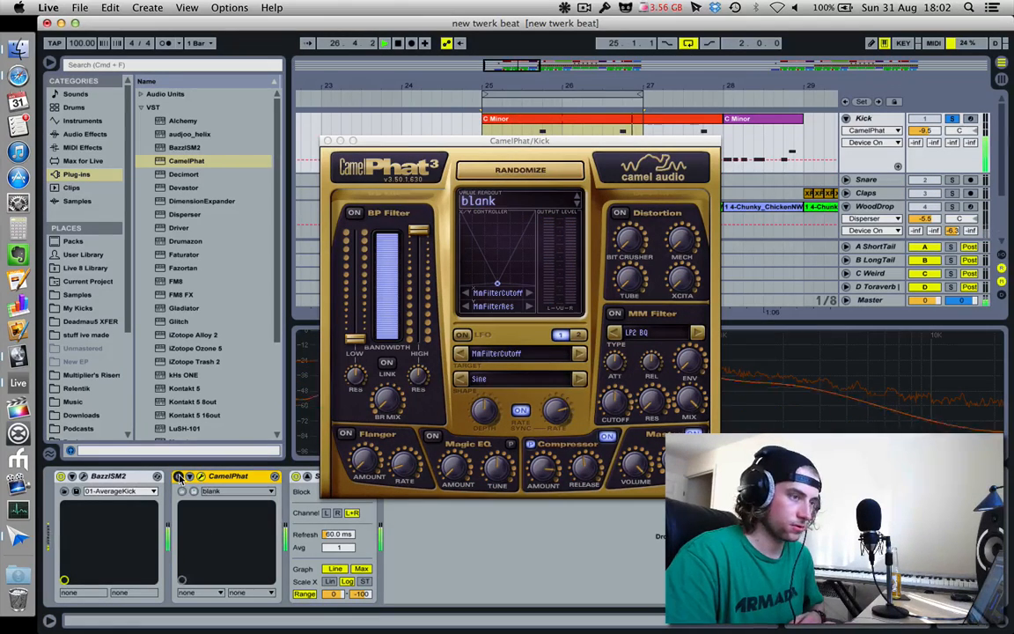
{"action": "left_click", "coordinate": [179, 477]}
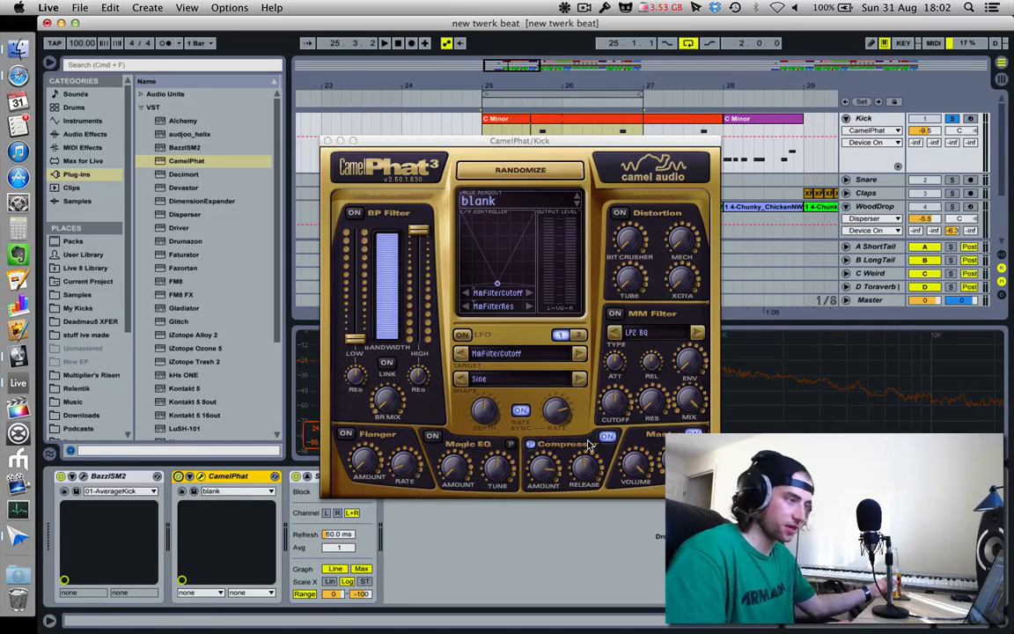
Move the CamelPhat window aside to reveal the Kick track's clips and notes, and bring it back up.
{"action": "left_click", "coordinate": [656, 117]}
{"action": "left_click_drag", "start_coordinate": [577, 145], "coordinate": [598, 290]}
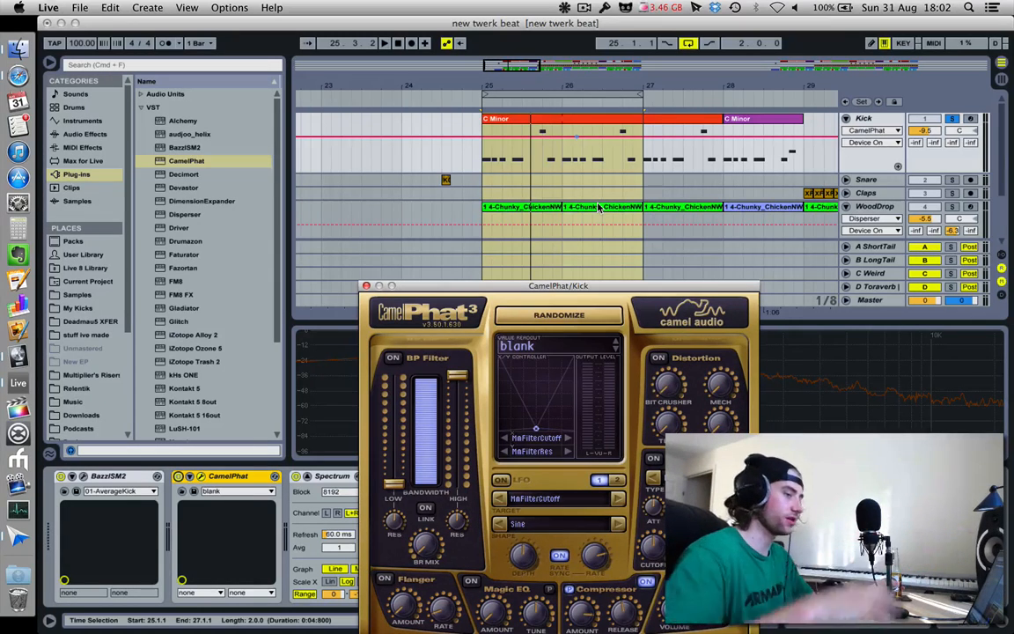
{"action": "left_click_drag", "start_coordinate": [680, 290], "coordinate": [676, 123]}
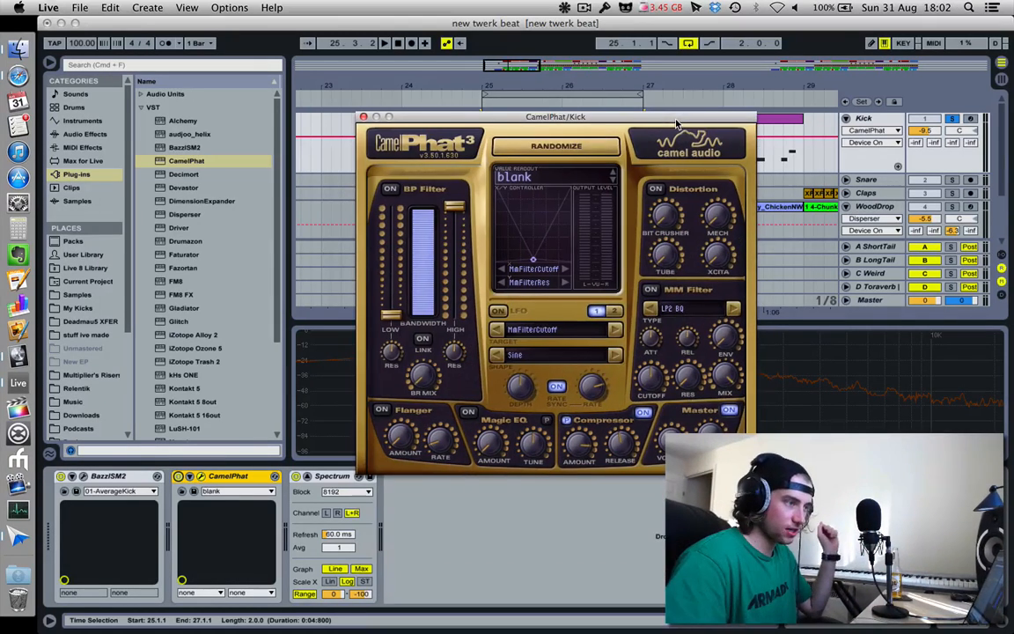
Play the kick, set the Compressor's release to about 1002.5 ms, turn P mode off and sweep Amount down to -4 dB and back up.
{"action": "key", "text": "space"}
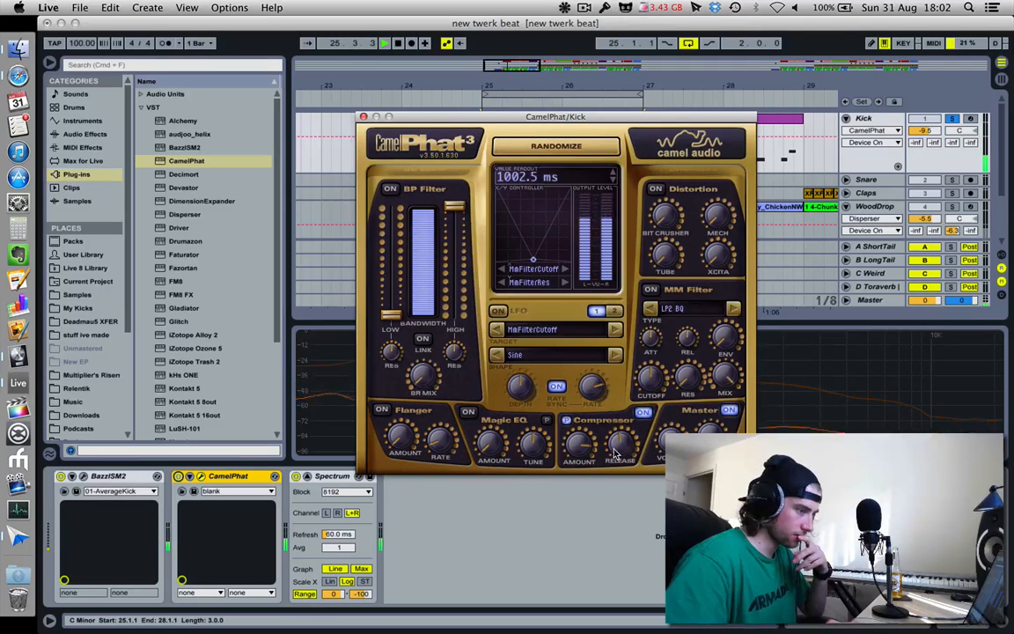
{"action": "left_click_drag", "start_coordinate": [604, 364], "coordinate": [616, 405]}
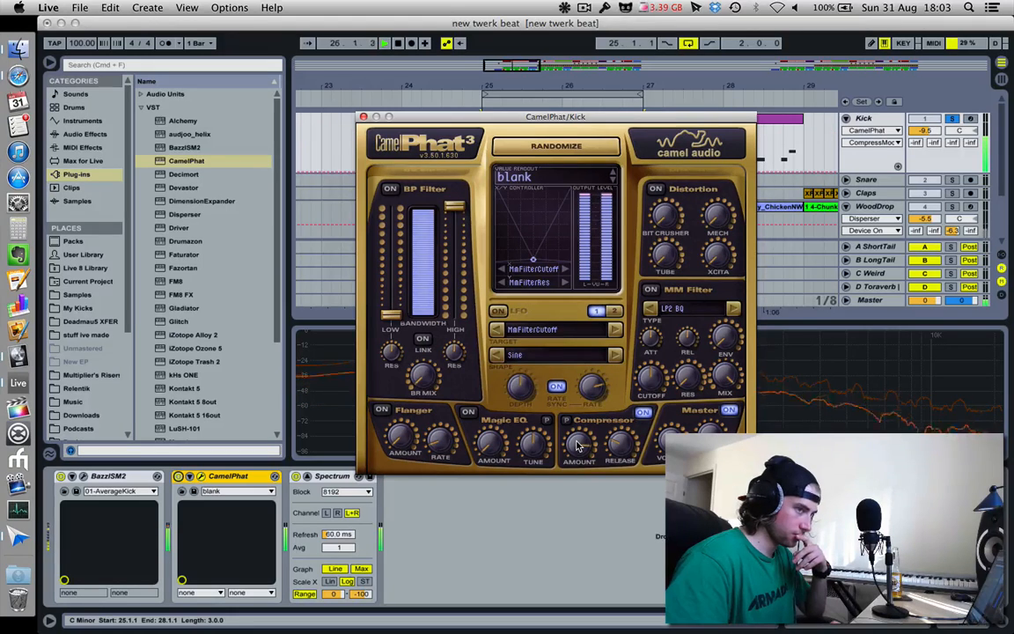
{"action": "left_click_drag", "start_coordinate": [578, 447], "coordinate": [686, 626]}
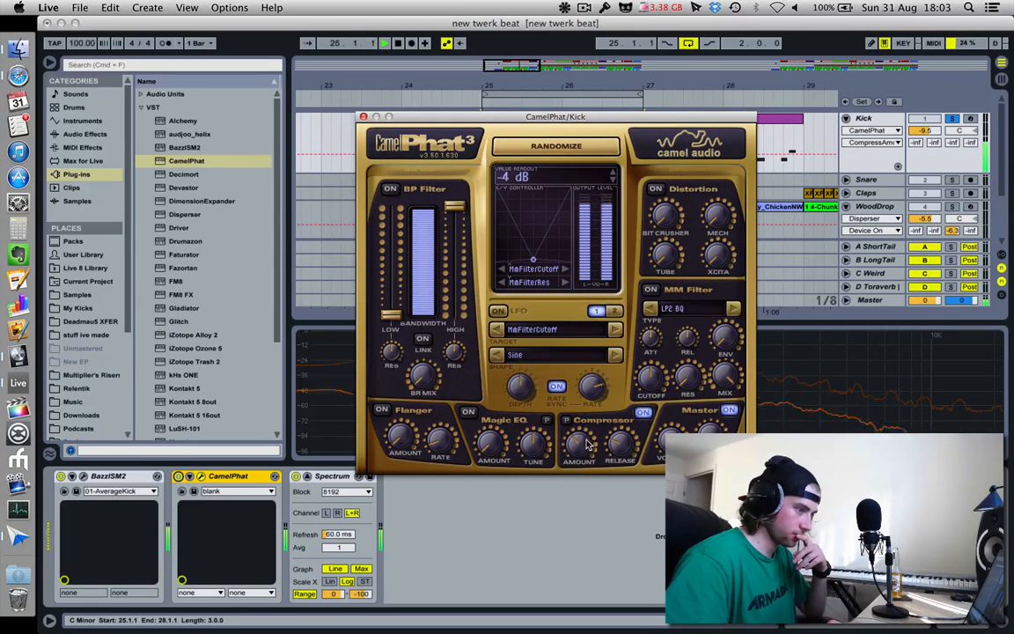
{"action": "left_click_drag", "start_coordinate": [586, 450], "coordinate": [530, 329]}
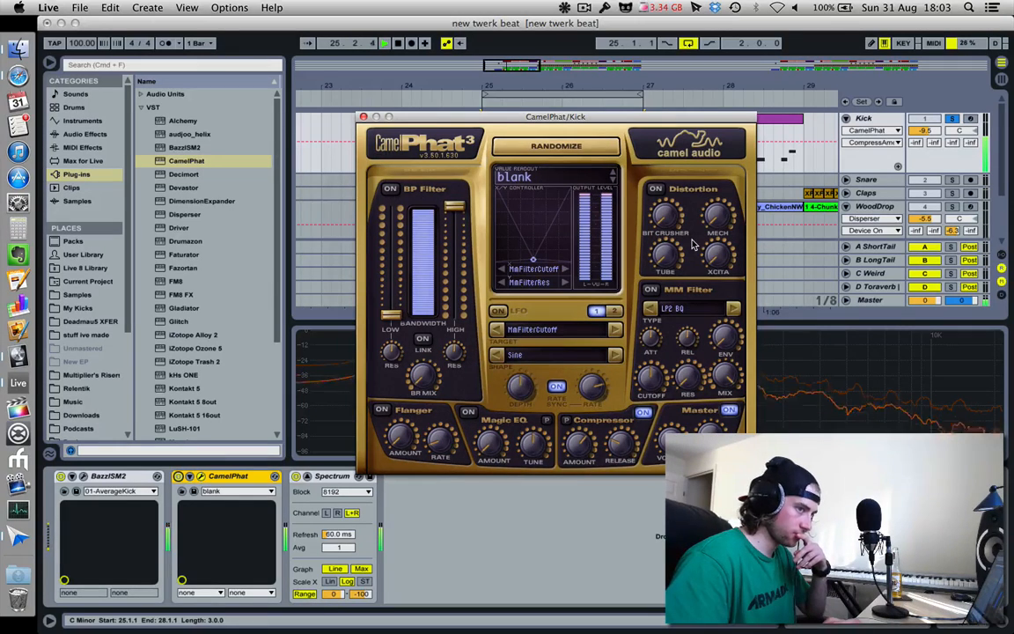
Turn on CamelPhat's Distortion section, try Tube at 85%, 0% and 20%, and sweep Xcita back to 0%.
{"action": "left_click_drag", "start_coordinate": [666, 255], "coordinate": [637, 109]}
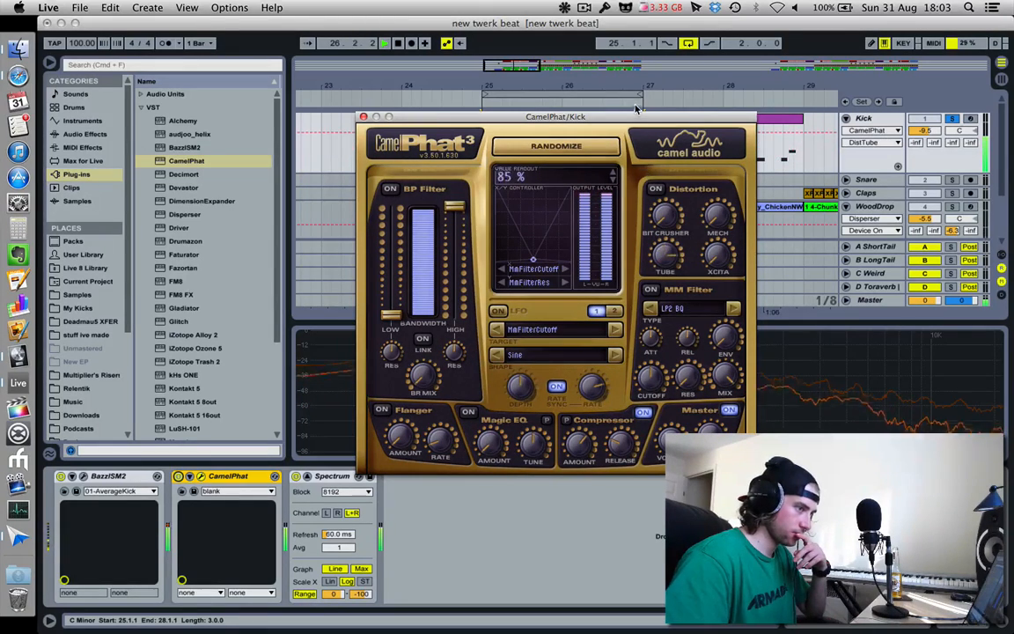
{"action": "left_click", "coordinate": [656, 188]}
{"action": "left_click_drag", "start_coordinate": [666, 255], "coordinate": [673, 440]}
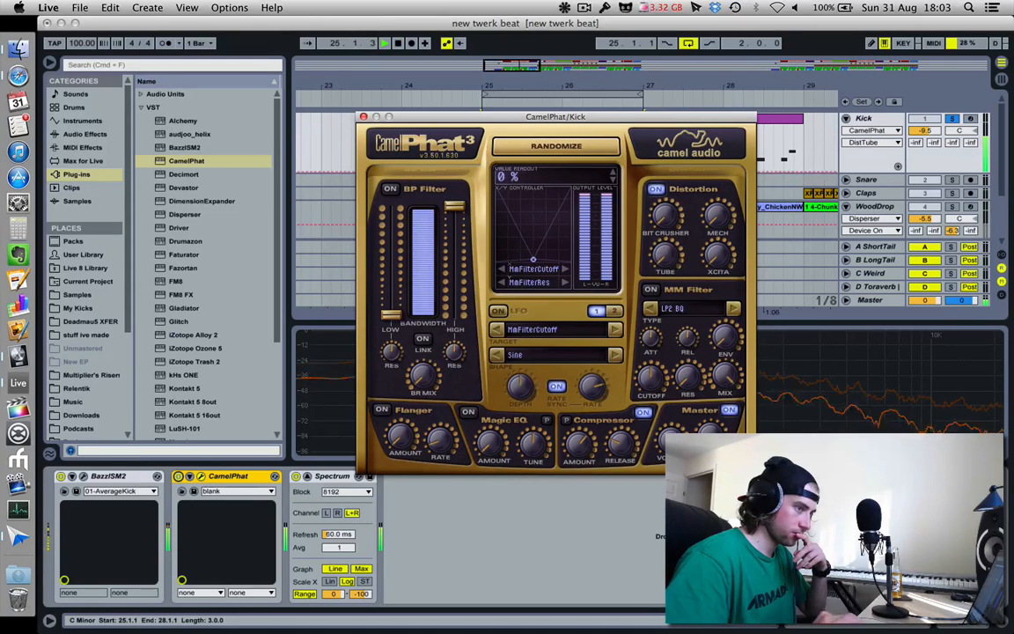
{"action": "left_click_drag", "start_coordinate": [673, 262], "coordinate": [643, 204]}
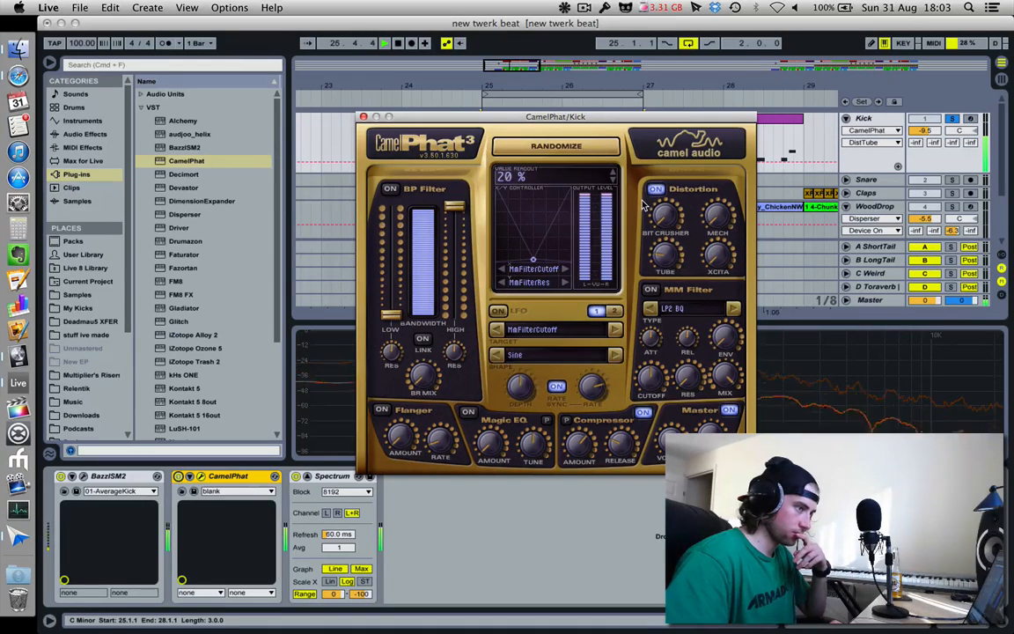
{"action": "left_click_drag", "start_coordinate": [718, 255], "coordinate": [693, 126]}
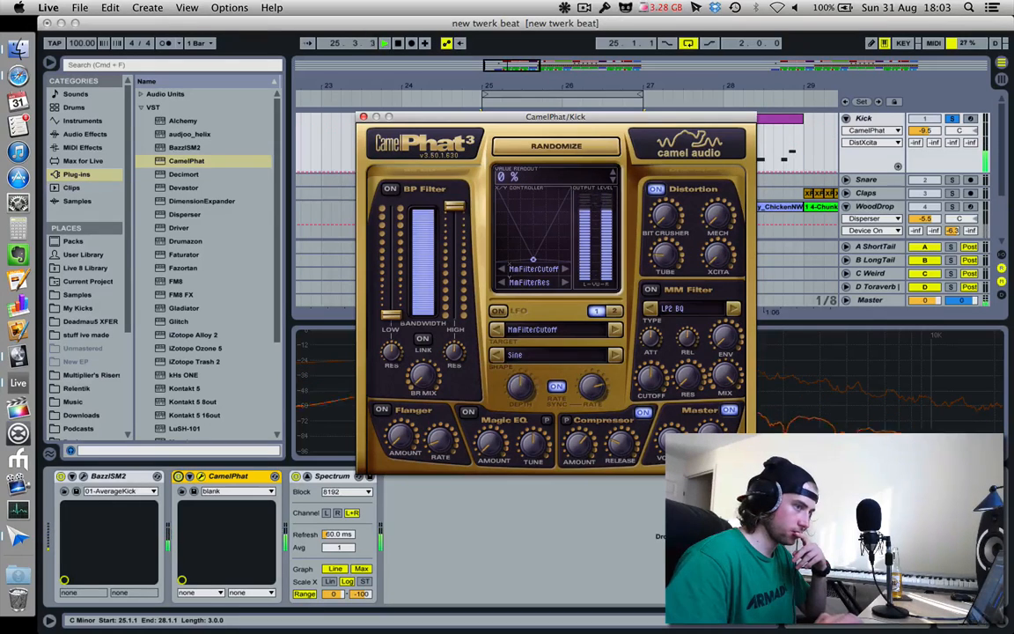
Unsolo the Kick track to hear the full mix, shift the CamelPhat window off the Kick clips, and stop playback.
{"action": "left_click", "coordinate": [953, 119]}
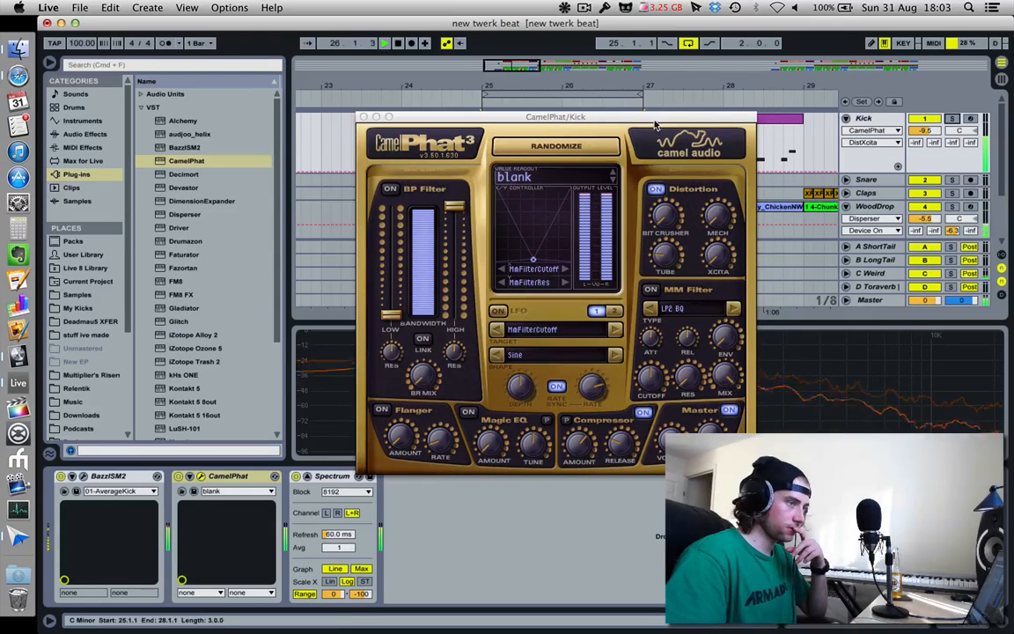
{"action": "left_click_drag", "start_coordinate": [653, 119], "coordinate": [722, 145]}
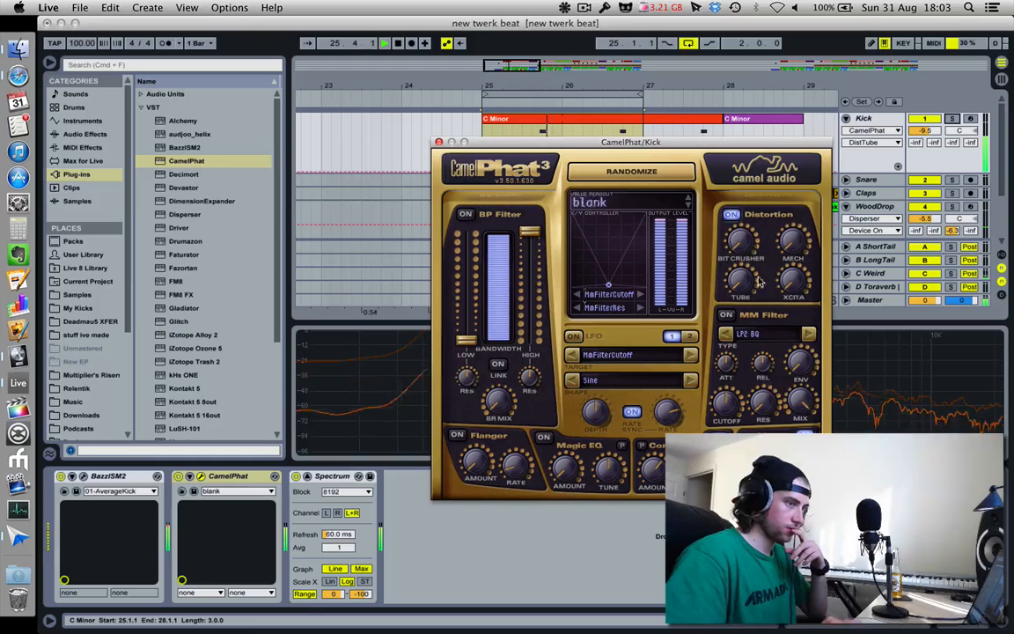
{"action": "key", "text": "space"}
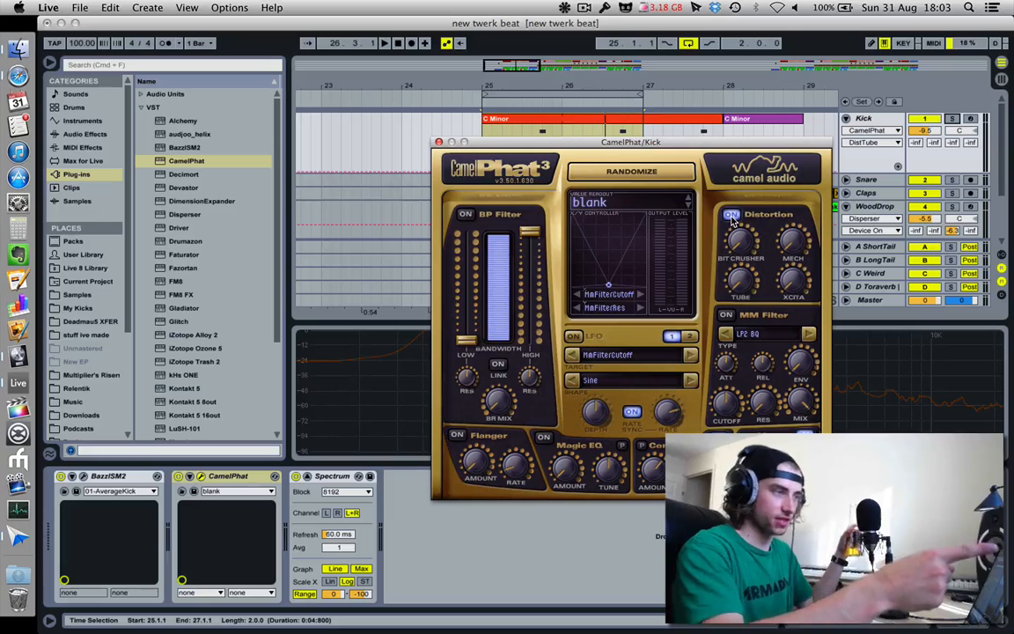
{"action": "left_click", "coordinate": [582, 9]}
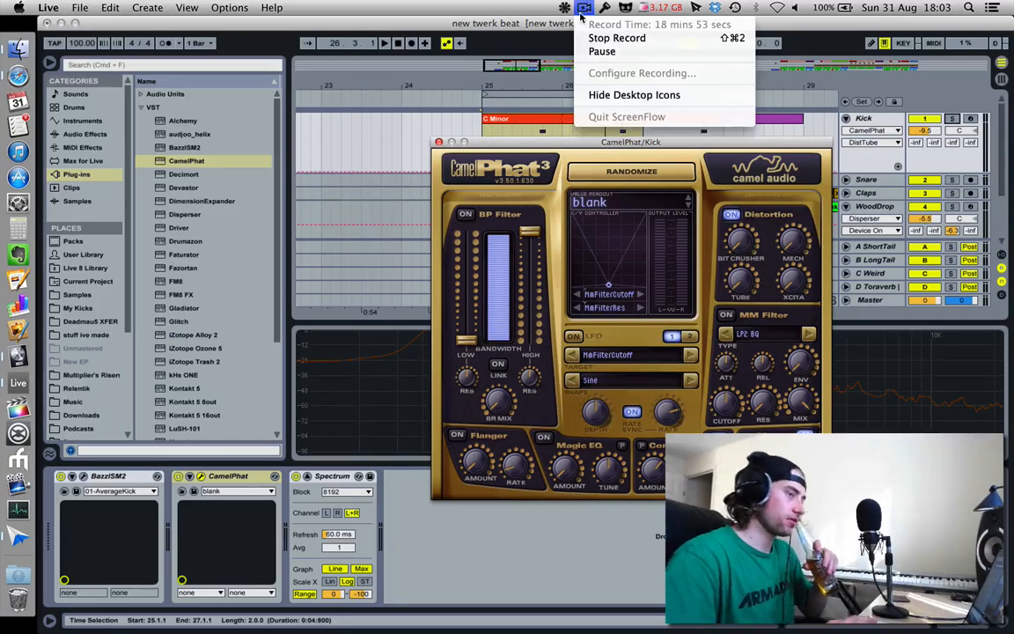
{"action": "left_click", "coordinate": [582, 10]}
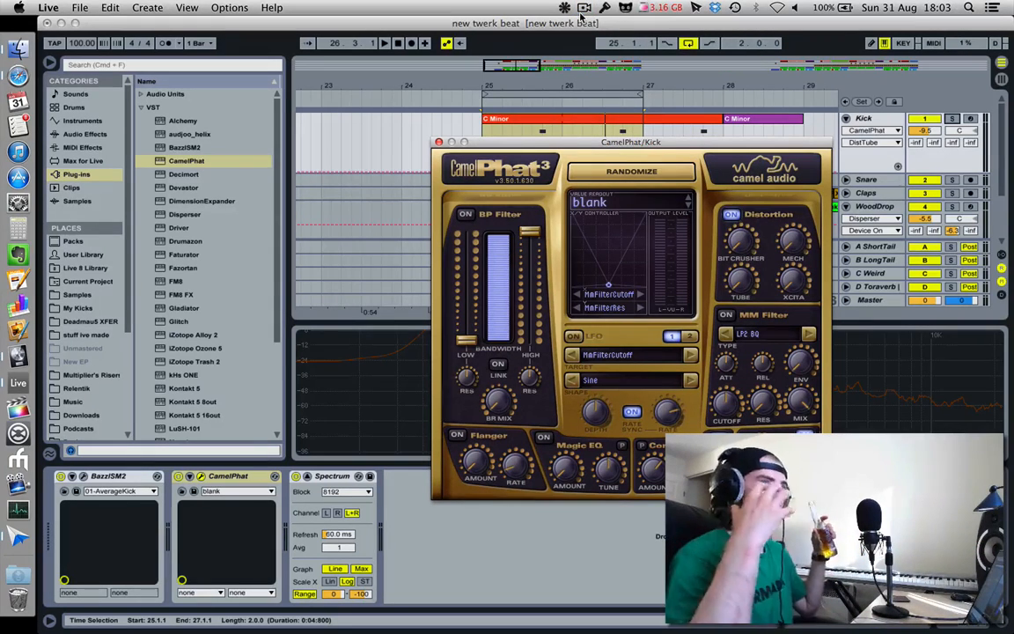
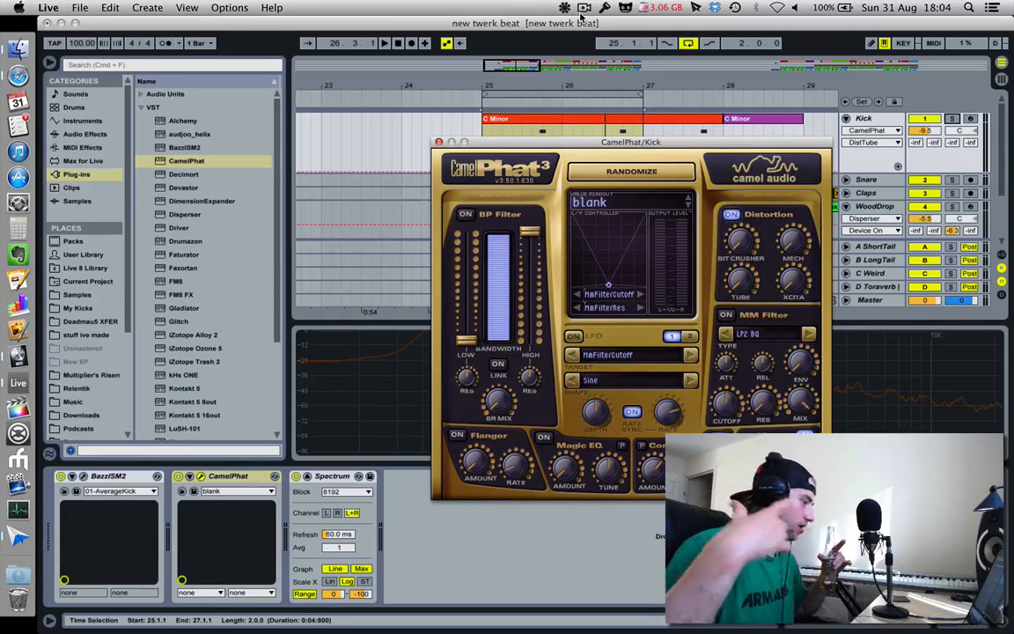
Play the full mix, toggle CamelPhat's Compressor, set its Amount to -7 dB and turn its P mode on.
{"action": "mouse_move", "coordinate": [753, 247]}
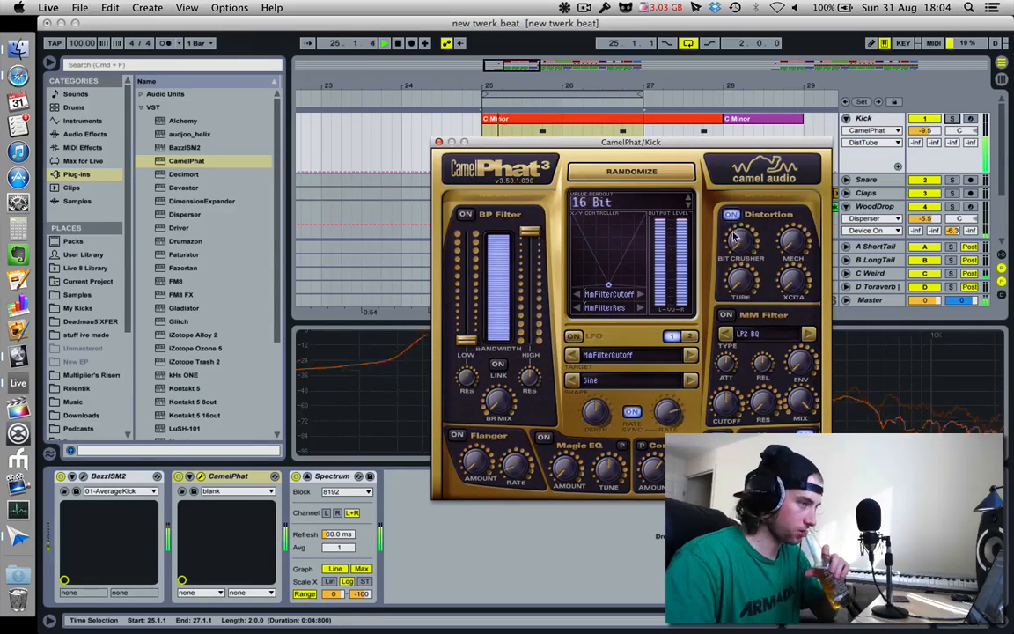
{"action": "left_click", "coordinate": [719, 438]}
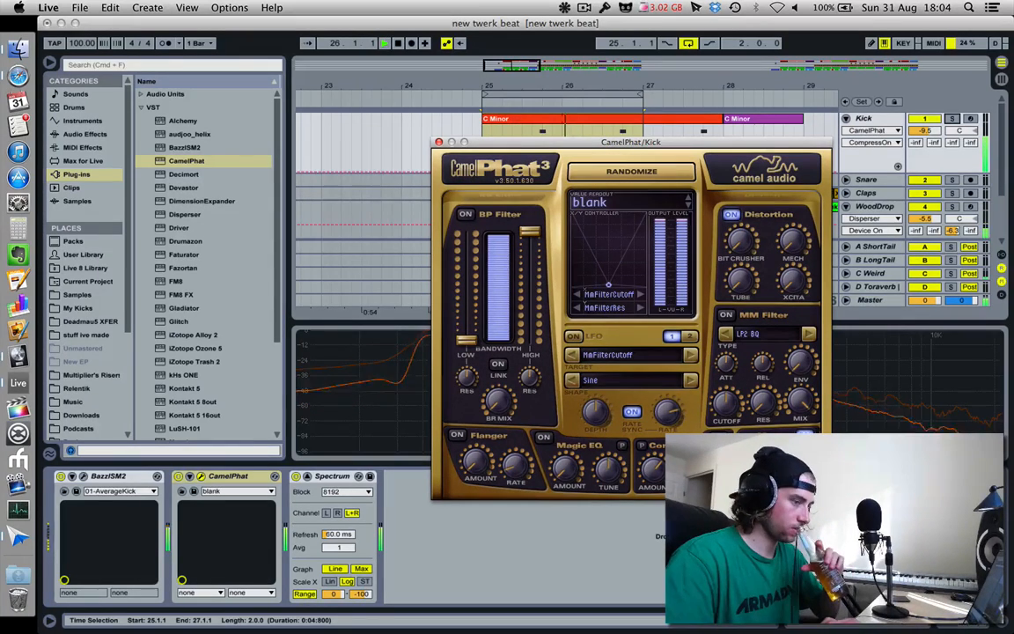
{"action": "left_click_drag", "start_coordinate": [692, 466], "coordinate": [656, 450]}
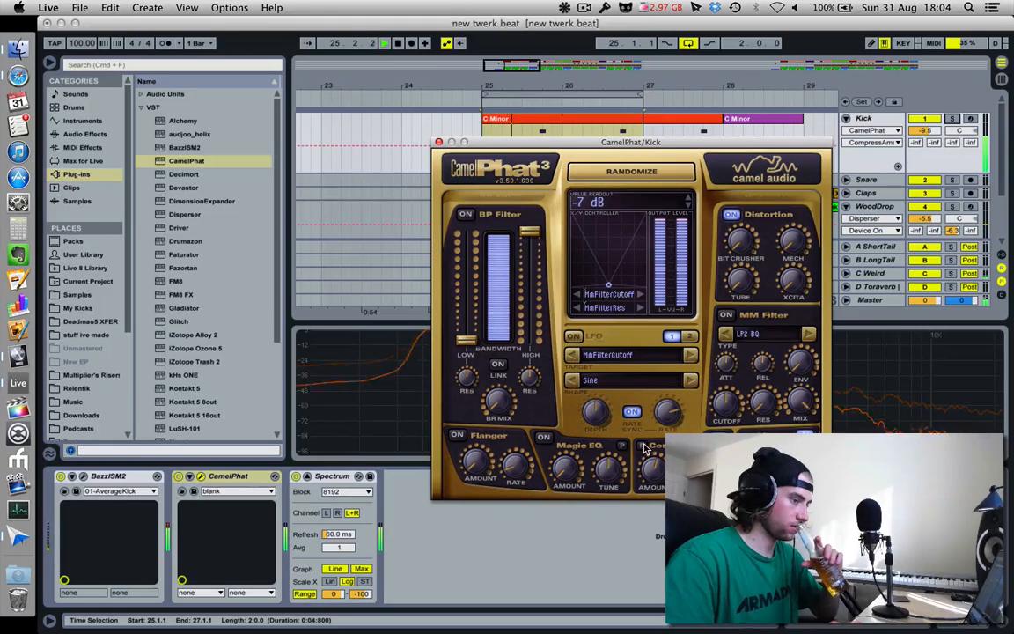
Turn on CamelPhat's Magic EQ, switch Distortion off, try Tune around 110.7 Hz with P mode on and off, and adjust the Compressor's Amount.
{"action": "left_click", "coordinate": [543, 439]}
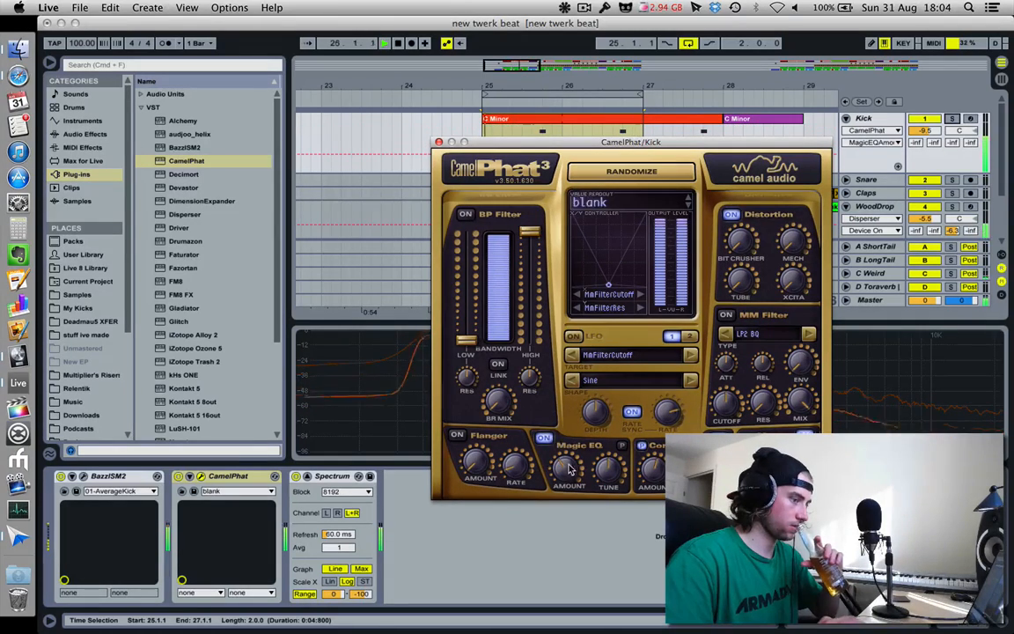
{"action": "left_click", "coordinate": [730, 214]}
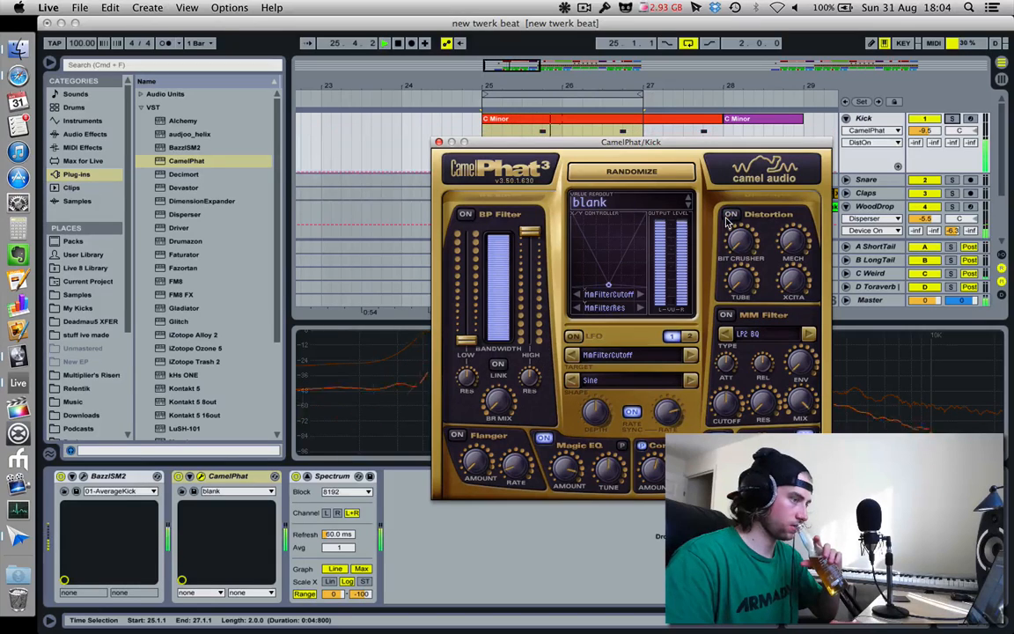
{"action": "left_click_drag", "start_coordinate": [614, 468], "coordinate": [652, 597]}
{"action": "left_click", "coordinate": [623, 446]}
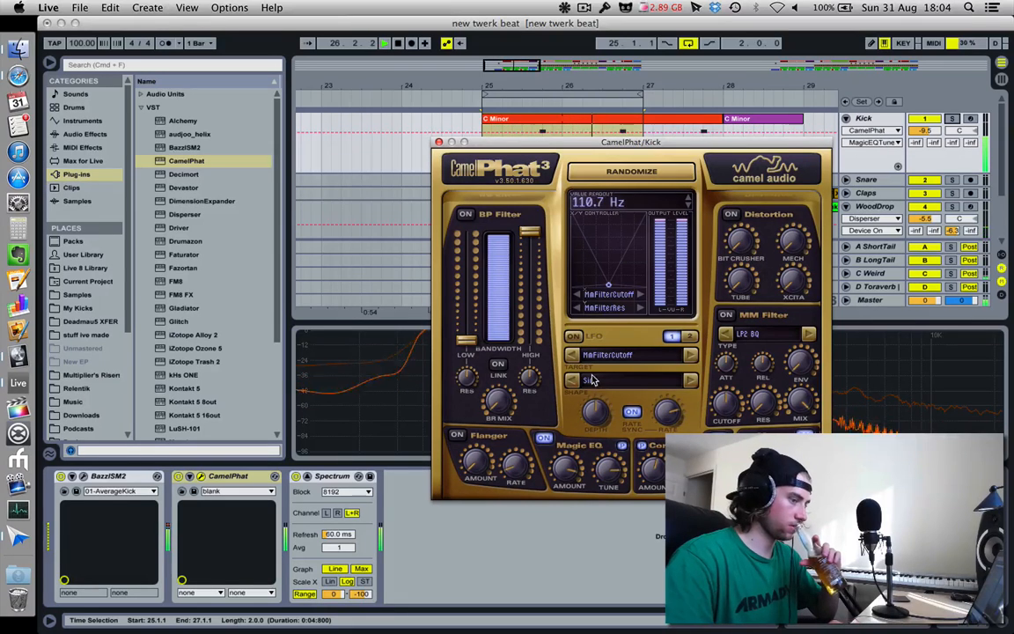
{"action": "left_click_drag", "start_coordinate": [609, 469], "coordinate": [656, 570]}
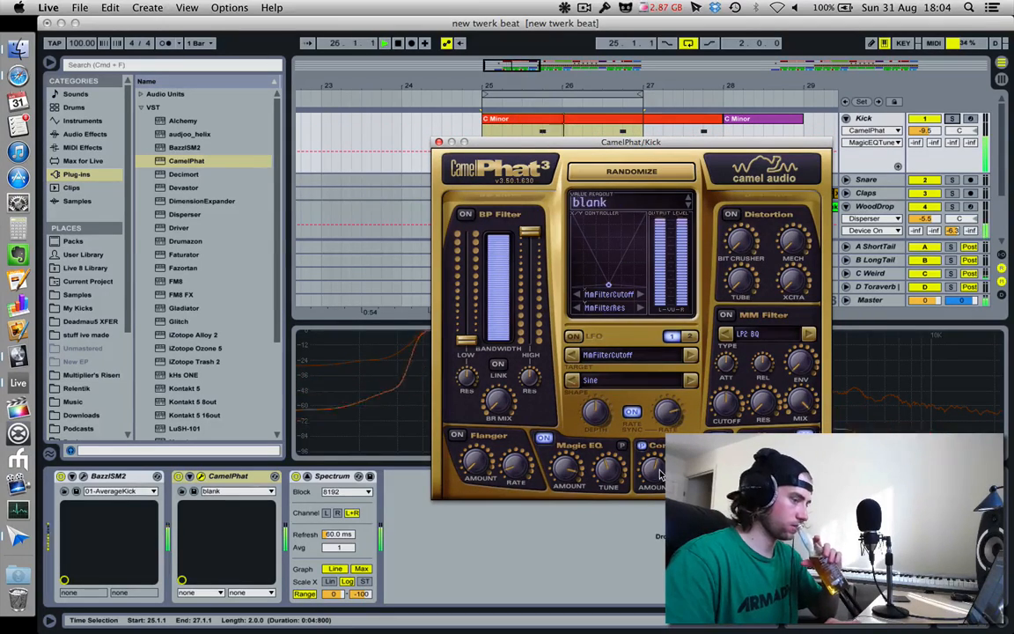
{"action": "left_click", "coordinate": [661, 475]}
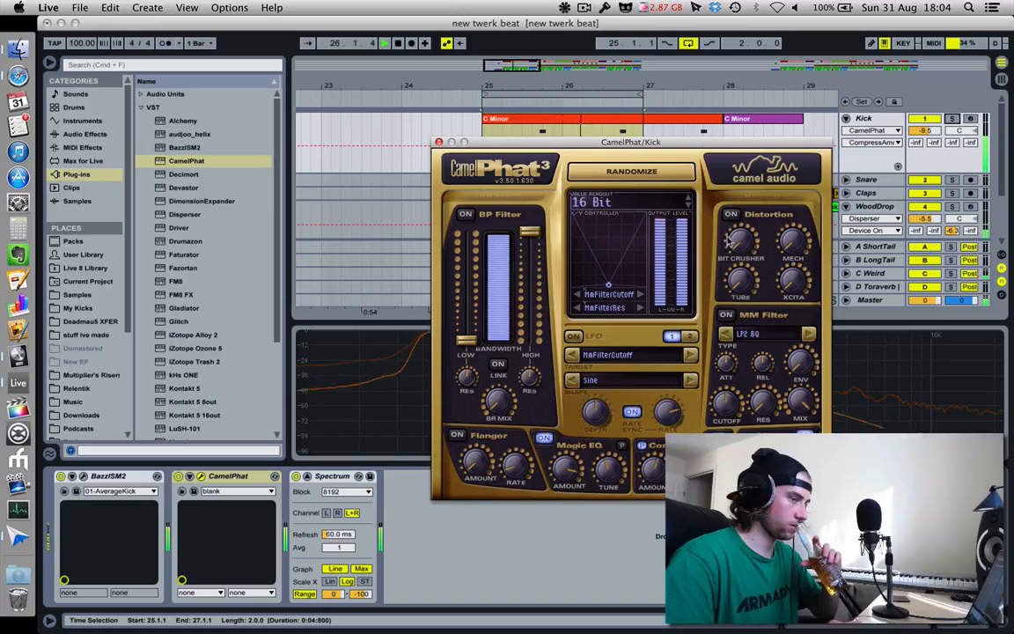
Compare the kick soloed and in the full mix, with CamelPhat bypassed and active.
{"action": "left_click", "coordinate": [952, 120]}
{"action": "left_click", "coordinate": [953, 120]}
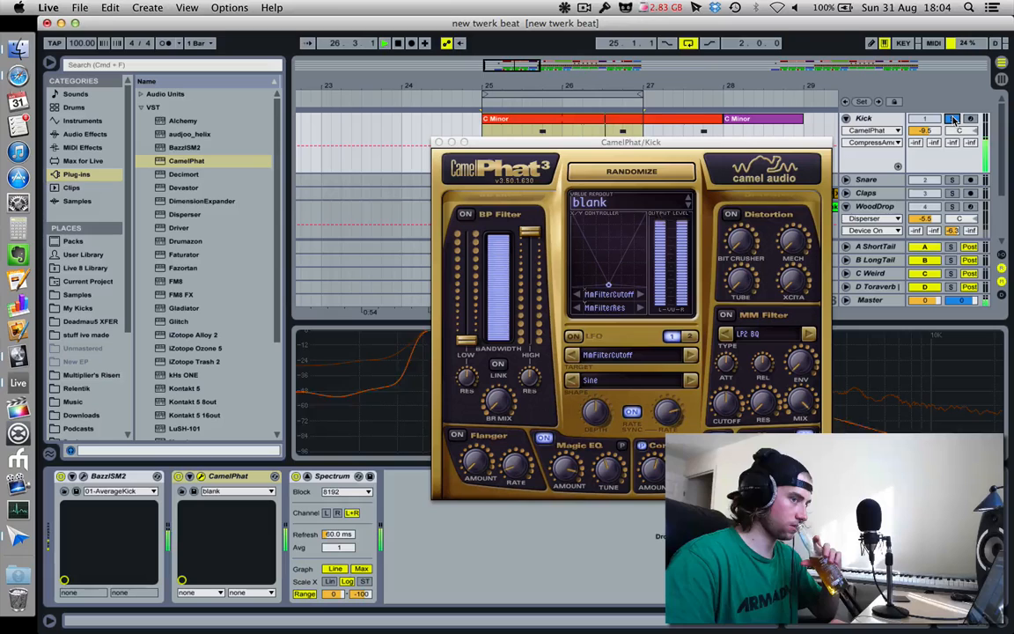
{"action": "left_click", "coordinate": [952, 119]}
{"action": "left_click", "coordinate": [179, 476]}
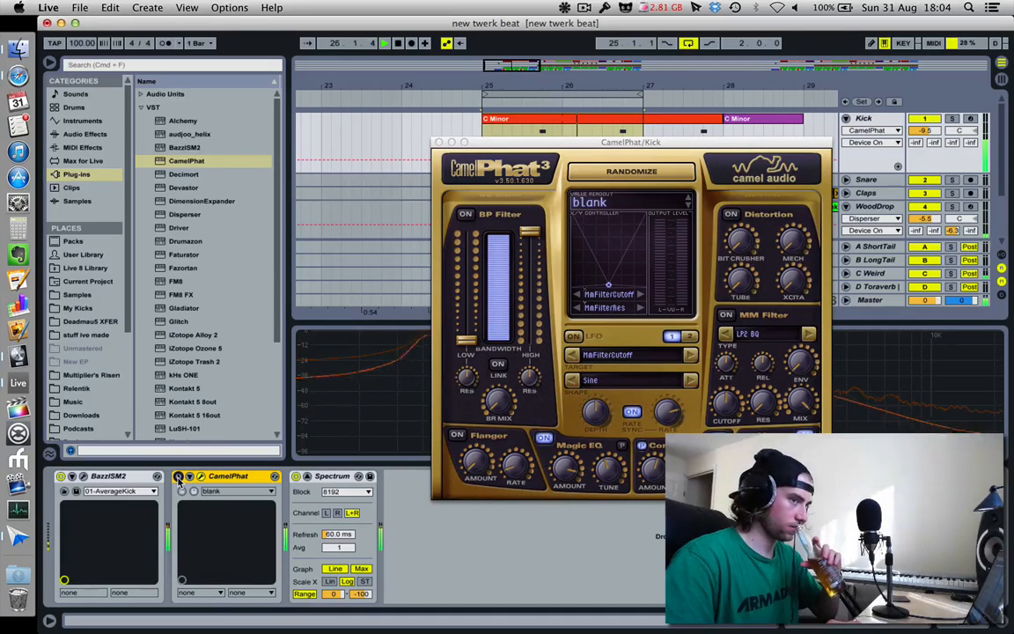
{"action": "left_click", "coordinate": [179, 476]}
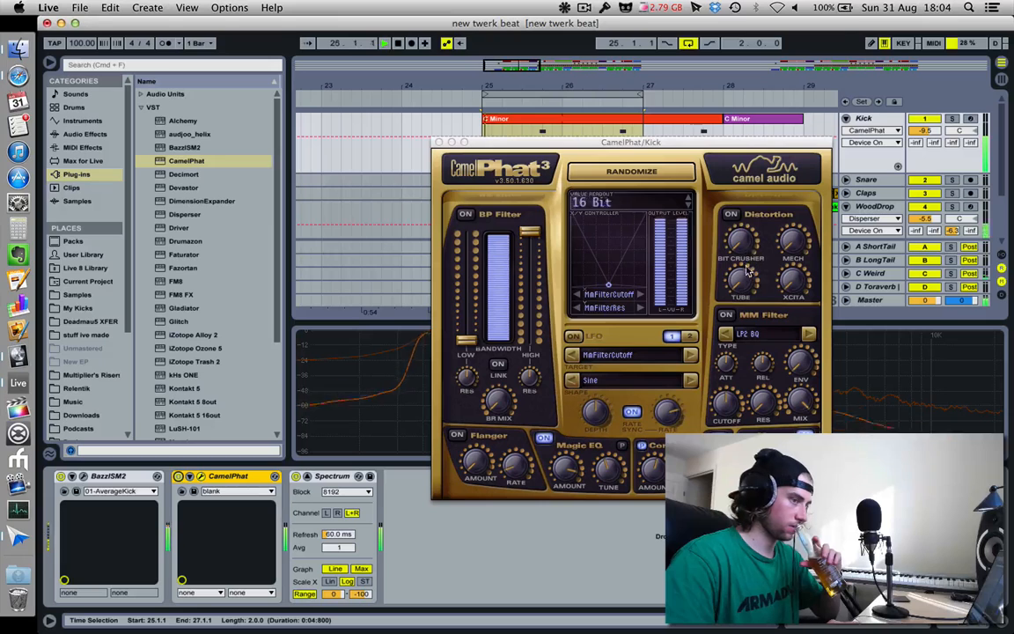
Turn Distortion on, try Tube at 59%, Mech at 0% and Bit Crusher at 12 Bit, and switch Distortion off again.
{"action": "left_click", "coordinate": [732, 214]}
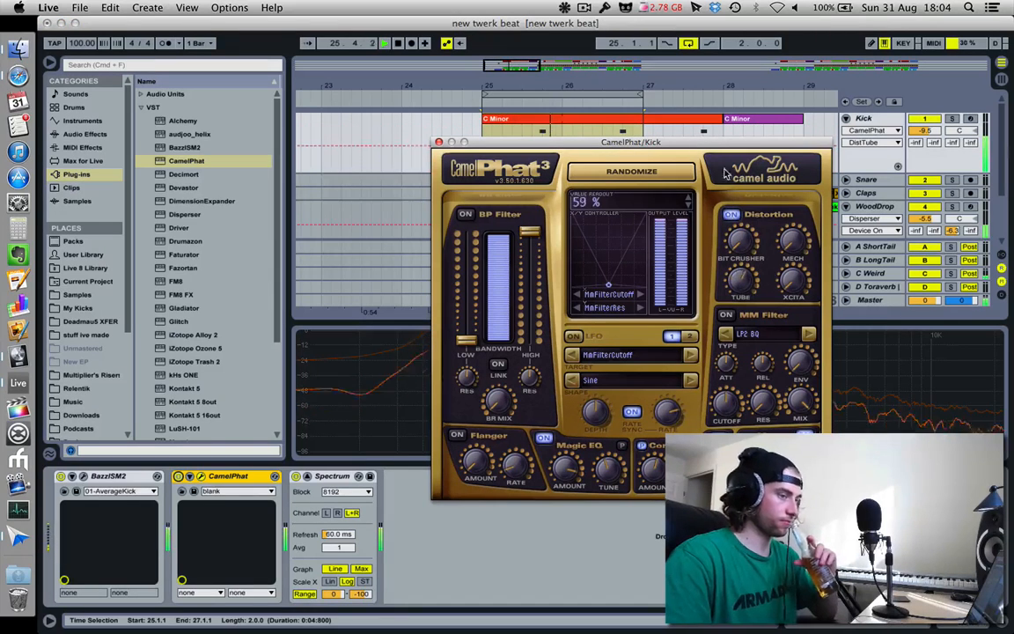
{"action": "left_click_drag", "start_coordinate": [791, 252], "coordinate": [842, 322]}
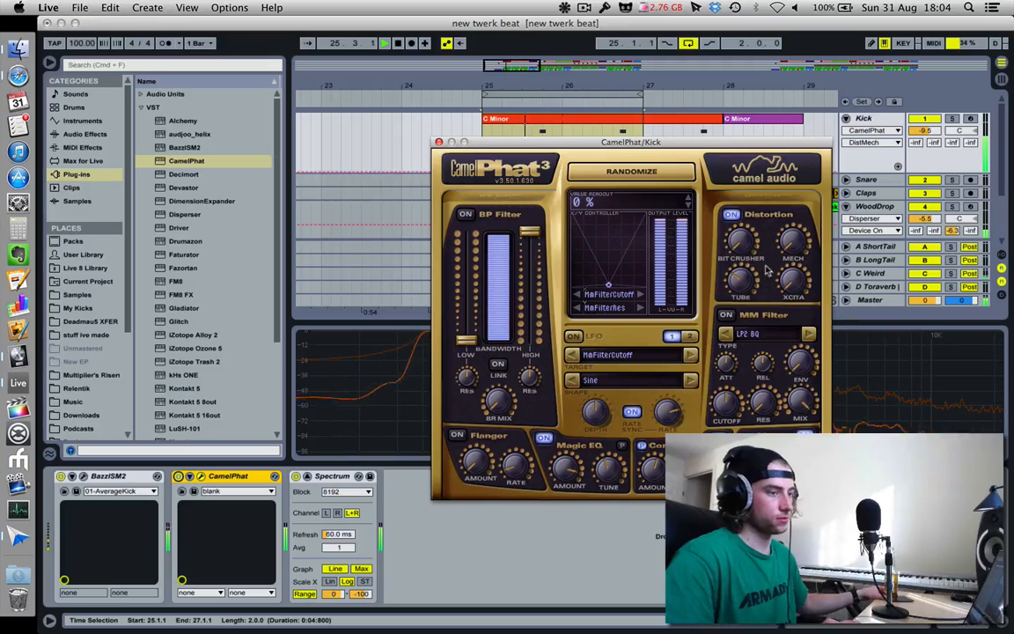
{"action": "left_click_drag", "start_coordinate": [741, 241], "coordinate": [742, 205]}
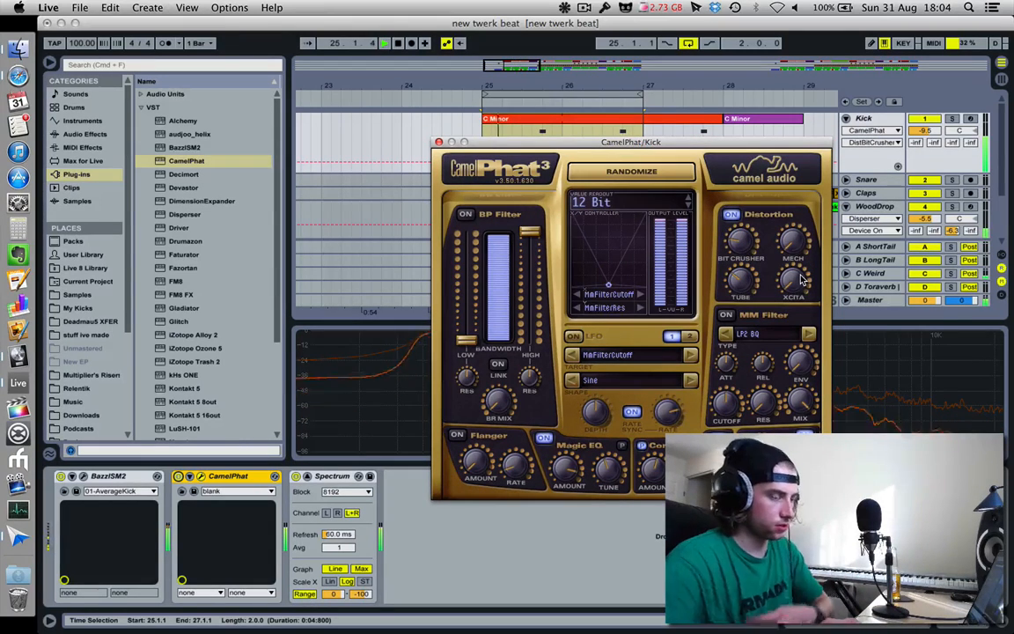
{"action": "left_click", "coordinate": [732, 217]}
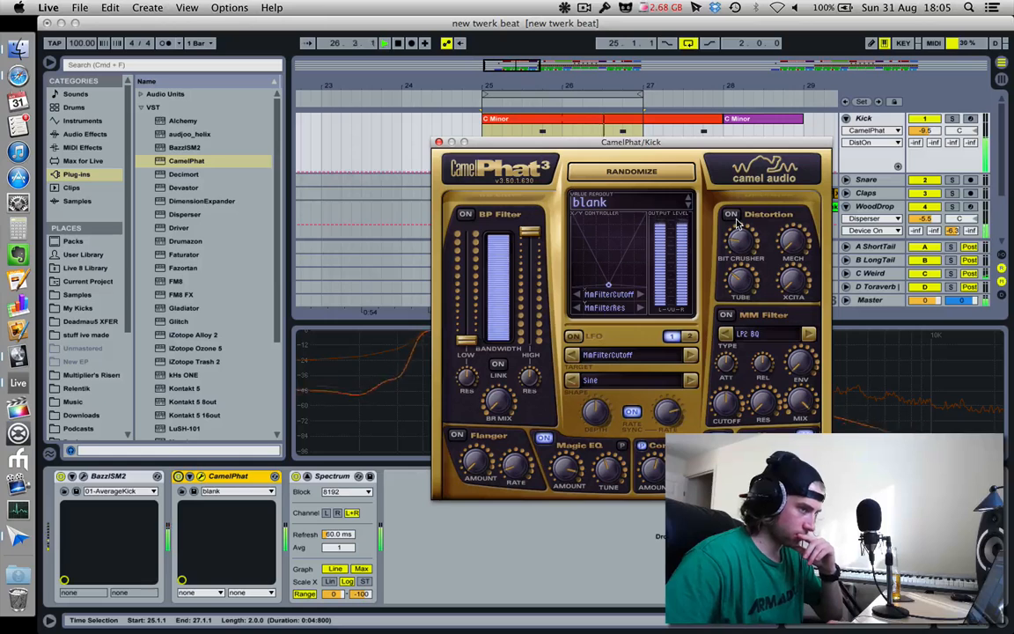
Solo the kick with CamelPhat bypassed, stop playback, delete CamelPhat from the Kick track, and unsolo the track.
{"action": "left_click", "coordinate": [953, 120]}
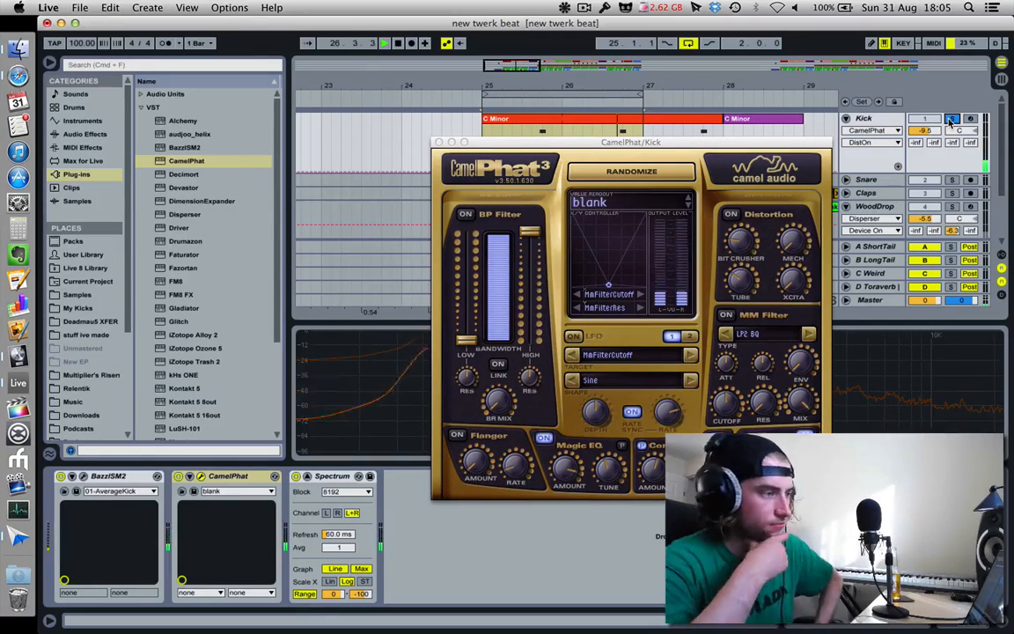
{"action": "left_click", "coordinate": [179, 477]}
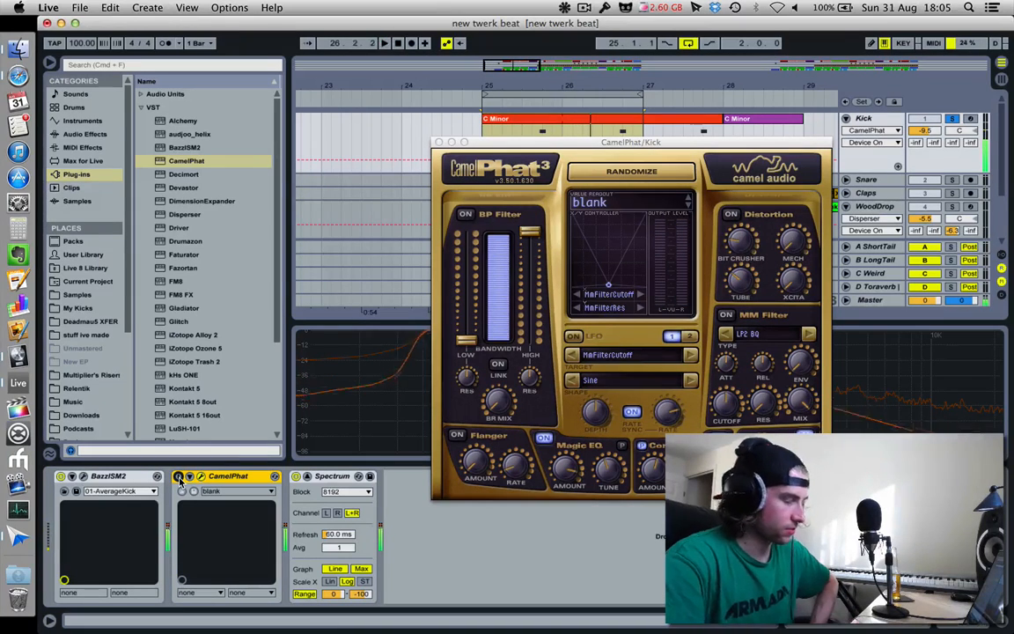
{"action": "key", "text": "space"}
{"action": "key", "text": "Delete"}
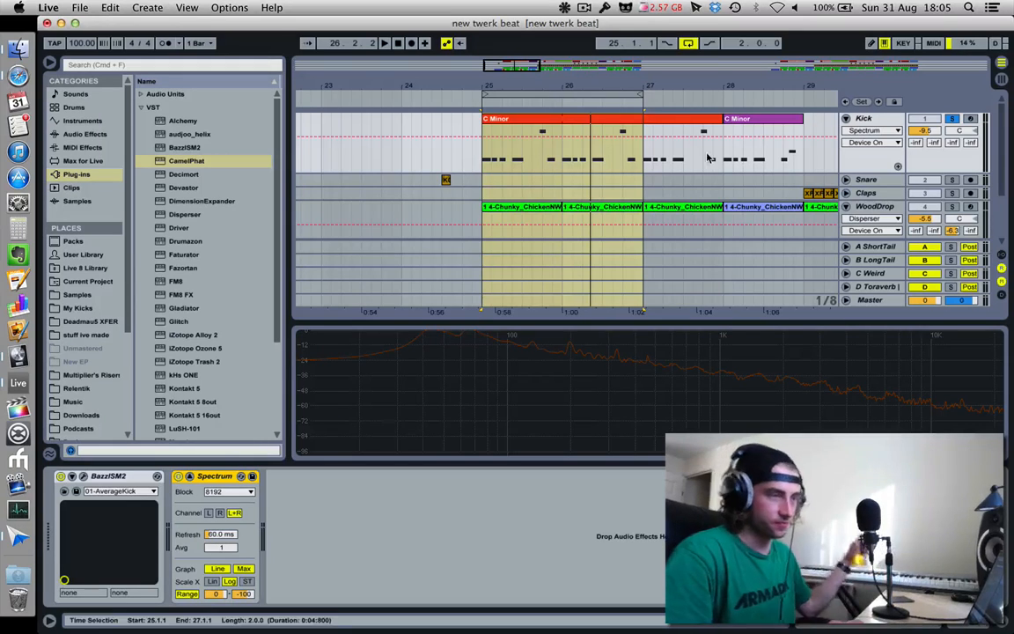
{"action": "left_click", "coordinate": [952, 119]}
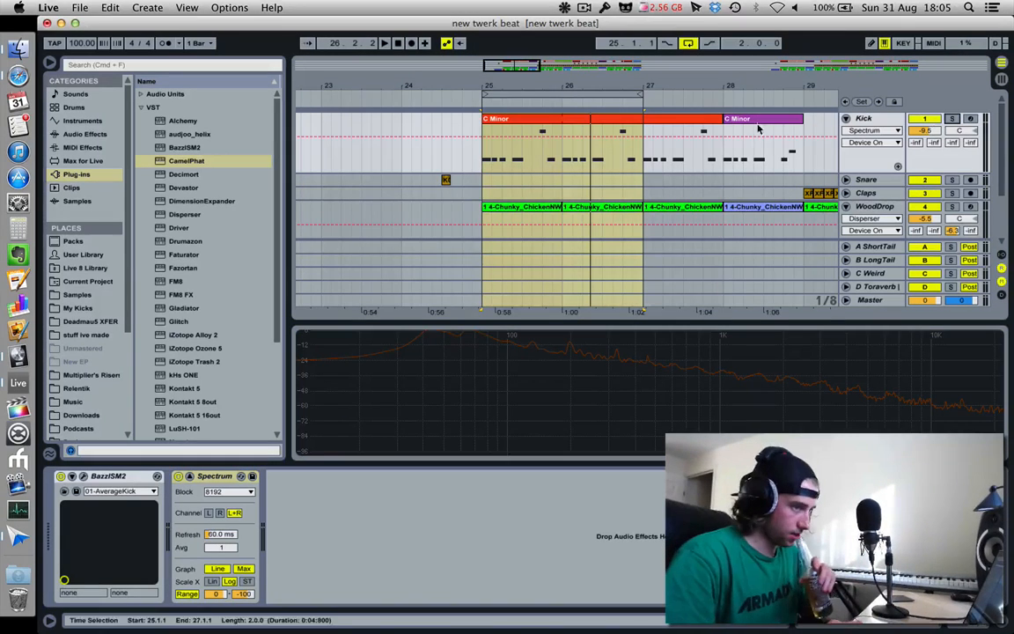
Fold the Kick, WETWoodDrop and WoodDrop tracks while playing the whole arrangement from bar 23.
{"action": "left_click", "coordinate": [846, 119]}
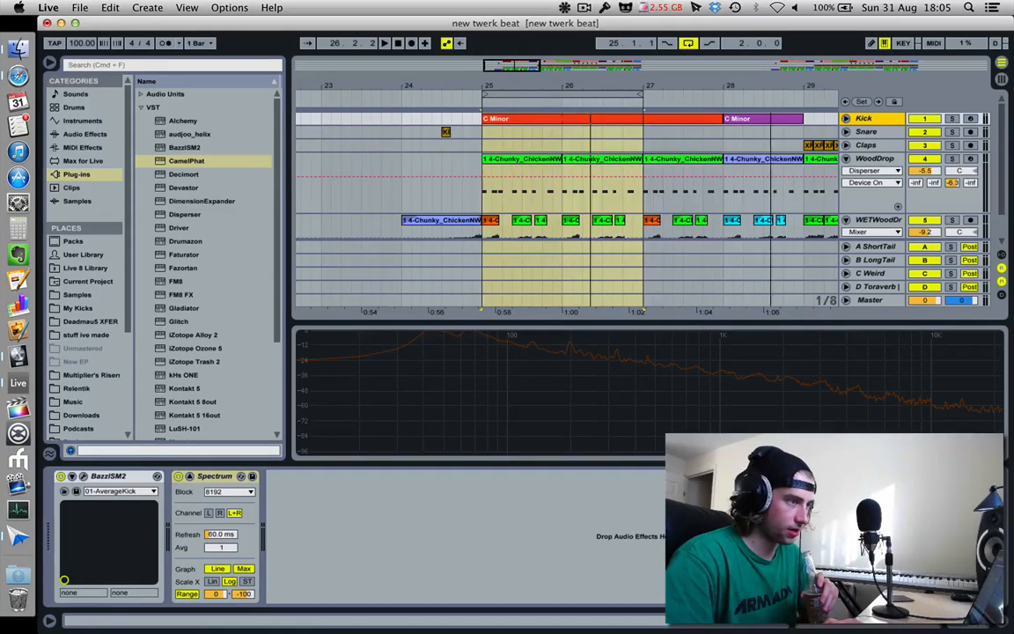
{"action": "left_click_drag", "start_coordinate": [483, 87], "coordinate": [483, 35]}
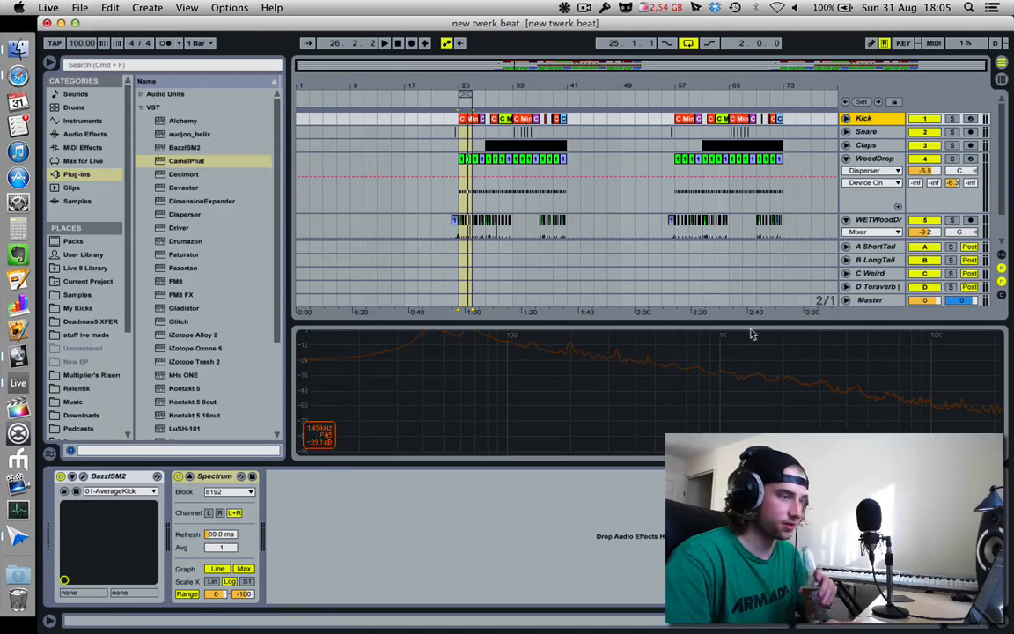
{"action": "left_click", "coordinate": [448, 195]}
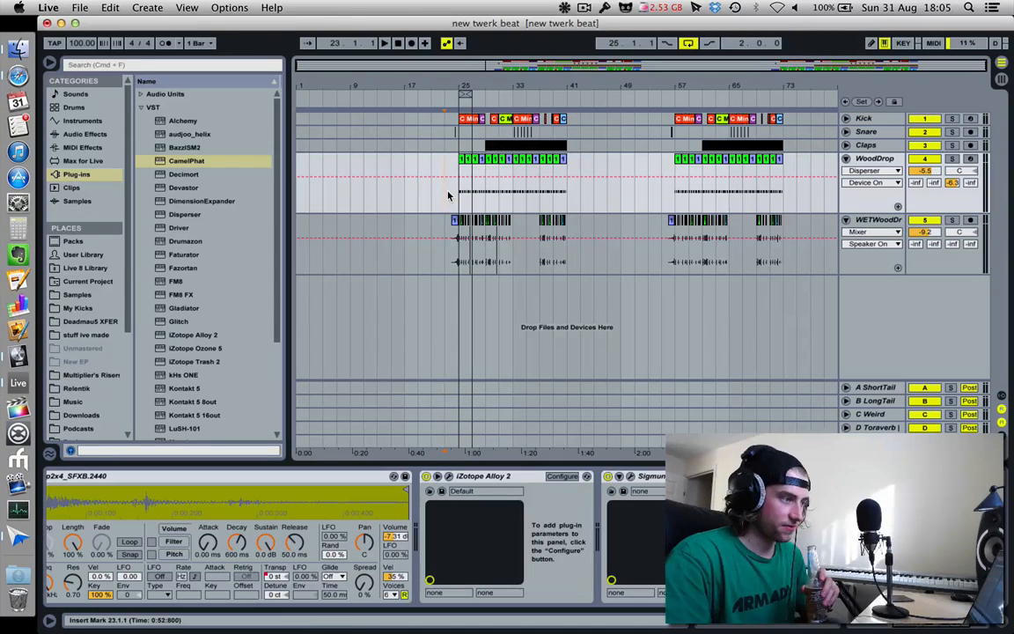
{"action": "key", "text": "space"}
{"action": "left_click", "coordinate": [845, 220]}
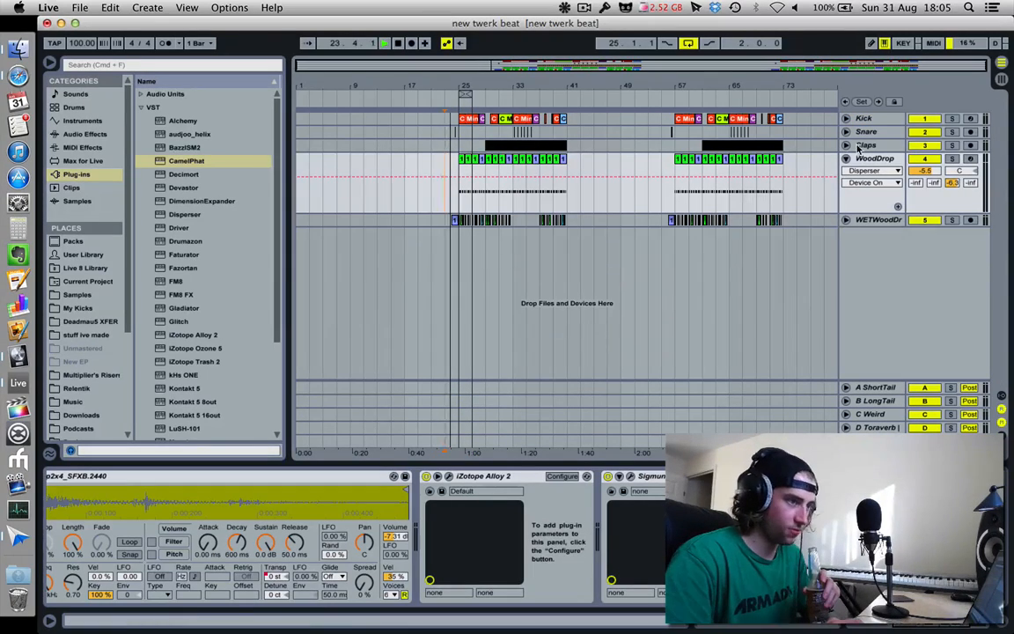
{"action": "left_click", "coordinate": [846, 159]}
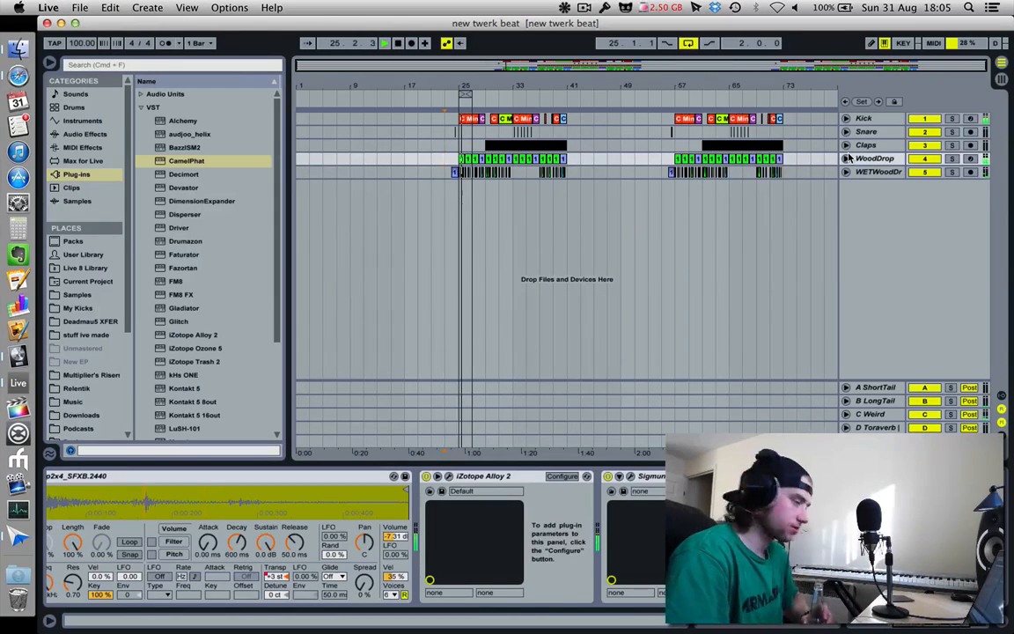
Turn off the loop, let the drop play on into bar 30, stop it, and place the insert marker at bar 29.
{"action": "left_click", "coordinate": [691, 43]}
{"action": "left_click_drag", "start_coordinate": [466, 84], "coordinate": [466, 168]}
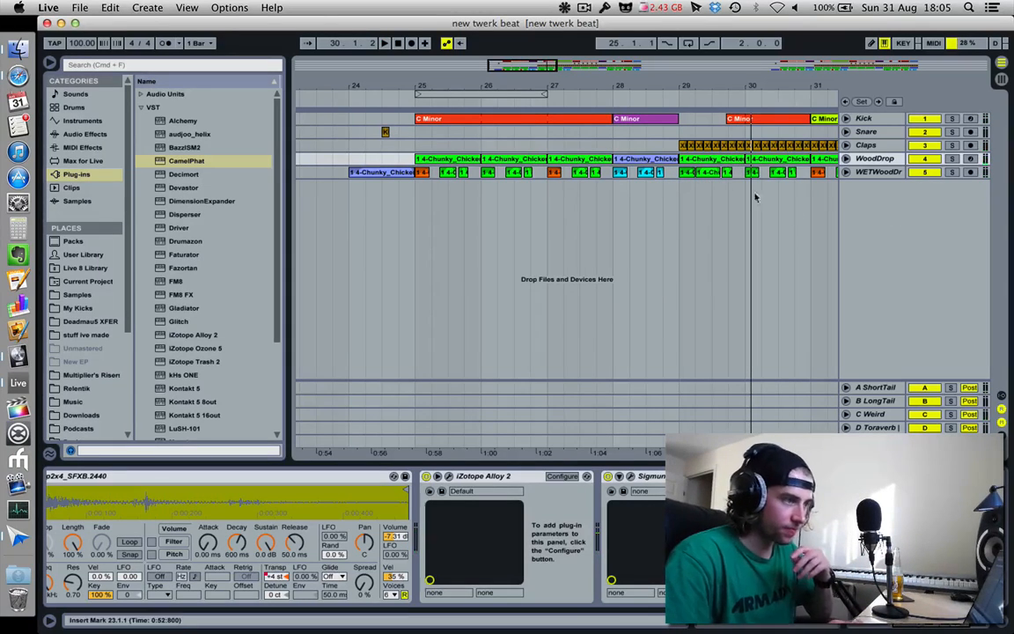
{"action": "key", "text": "space"}
{"action": "left_click", "coordinate": [684, 201]}
Insert an audio track below WETWoodDrop, lower its volume to about -8.5 dB, and collapse the enlarged Spectrum display.
{"action": "left_click", "coordinate": [861, 174]}
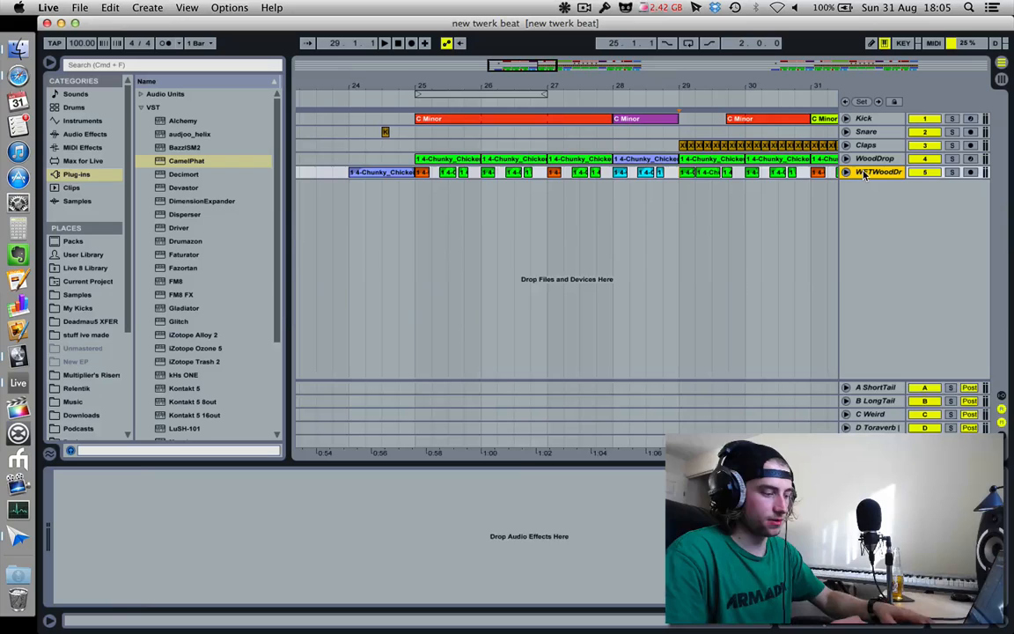
{"action": "key", "text": "super+t"}
{"action": "left_click_drag", "start_coordinate": [930, 201], "coordinate": [930, 228]}
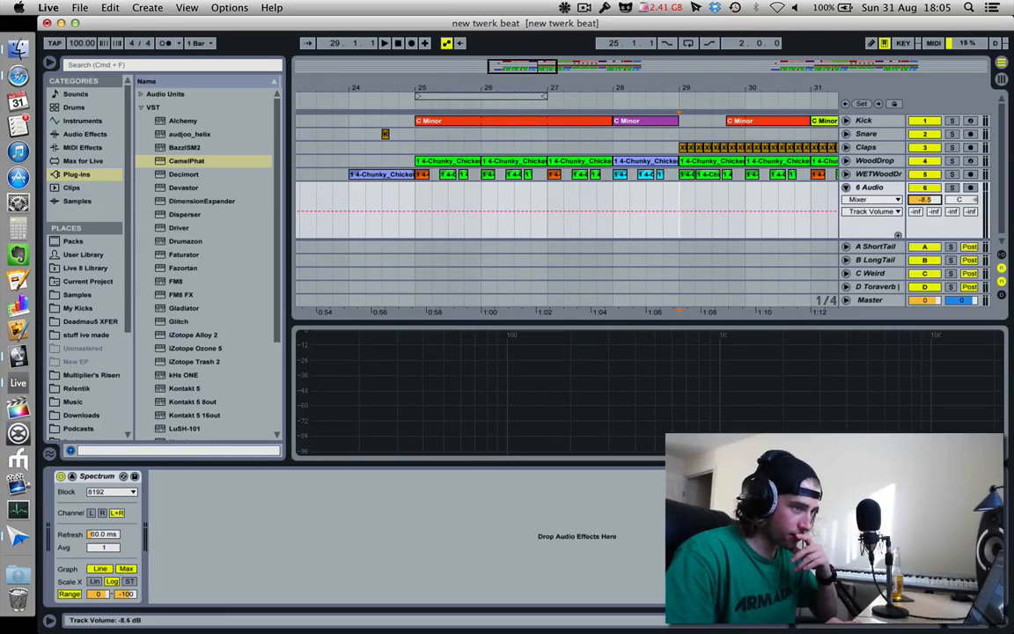
{"action": "left_click", "coordinate": [73, 476]}
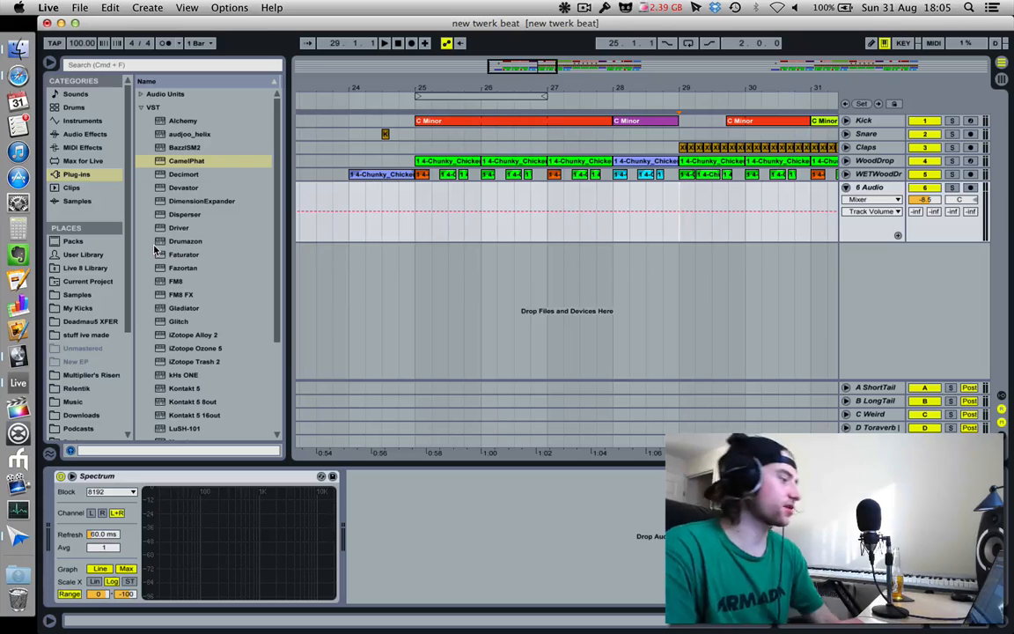
Browse the Samples and Relentik folders in the browser for effect samples.
{"action": "left_click", "coordinate": [84, 294]}
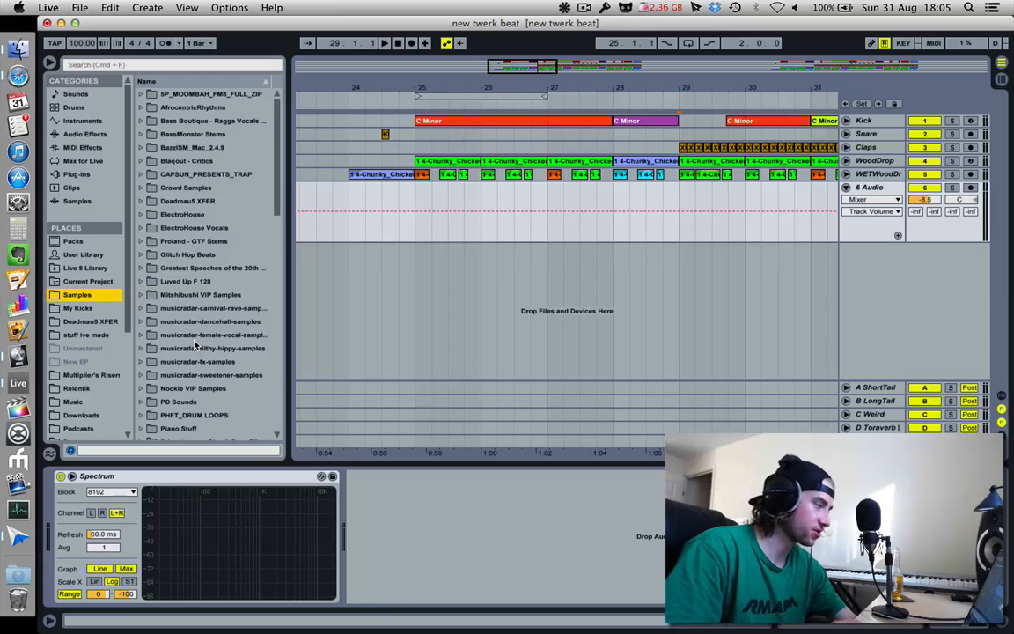
{"action": "scroll", "coordinate": [194, 345], "scroll_direction": "down", "scroll_amount": 15}
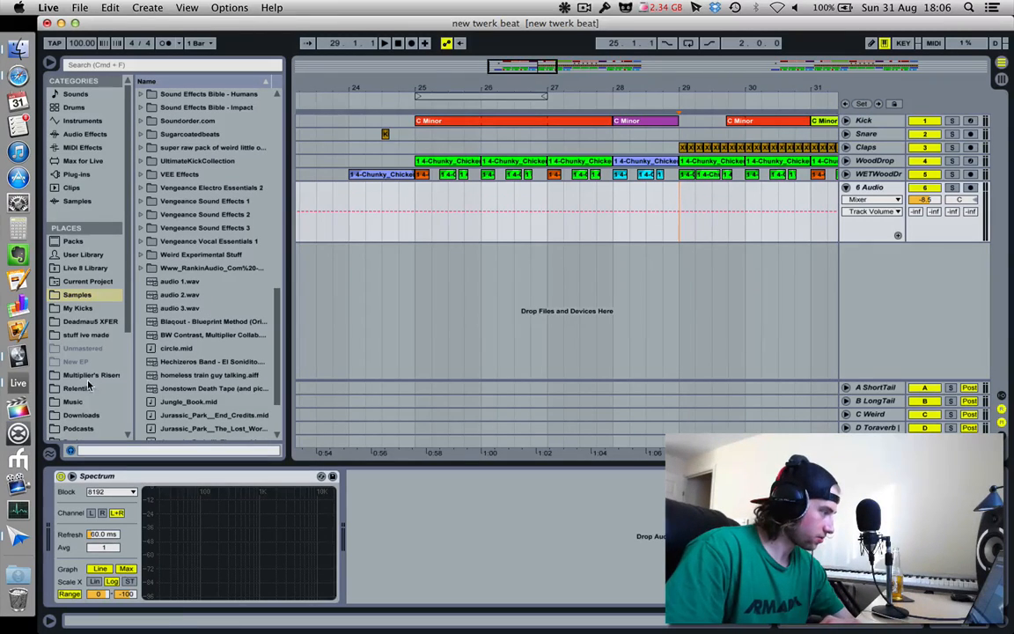
{"action": "scroll", "coordinate": [175, 315], "scroll_direction": "up", "scroll_amount": 5}
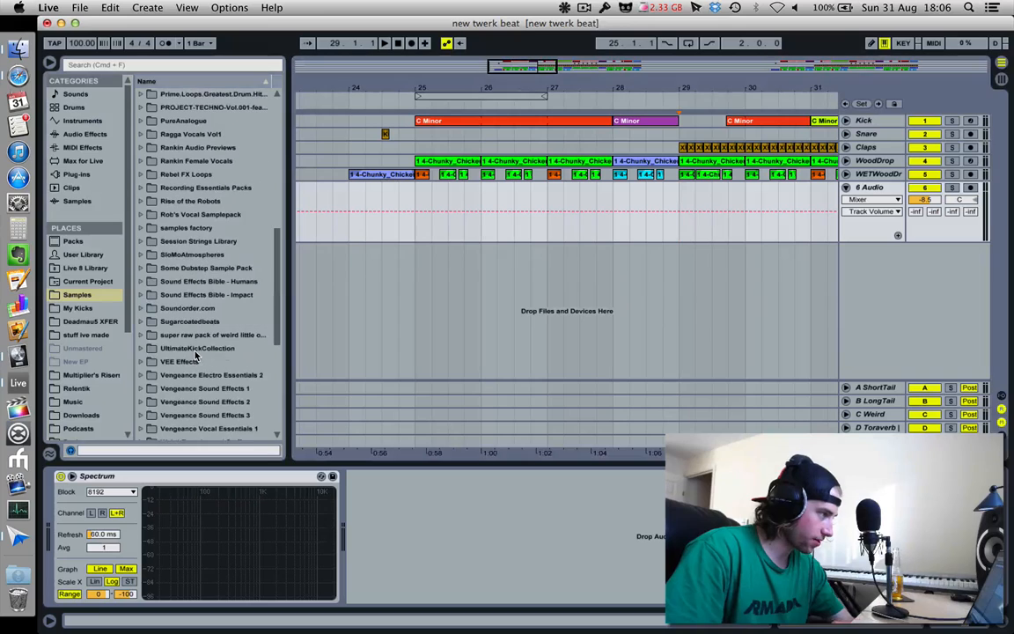
{"action": "left_click", "coordinate": [89, 387]}
{"action": "scroll", "coordinate": [89, 387], "scroll_direction": "down", "scroll_amount": 5}
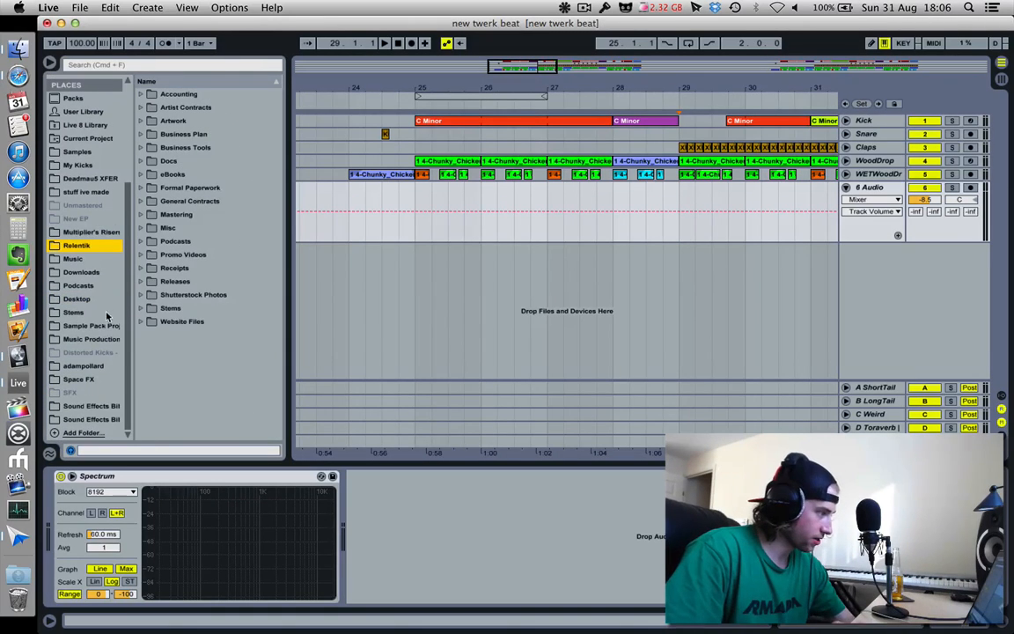
Open the Music Production folder, expand Sample Pack Projects, and look through its subfolders for effect samples.
{"action": "left_click", "coordinate": [90, 339]}
{"action": "left_click", "coordinate": [584, 7]}
{"action": "left_click", "coordinate": [584, 7]}
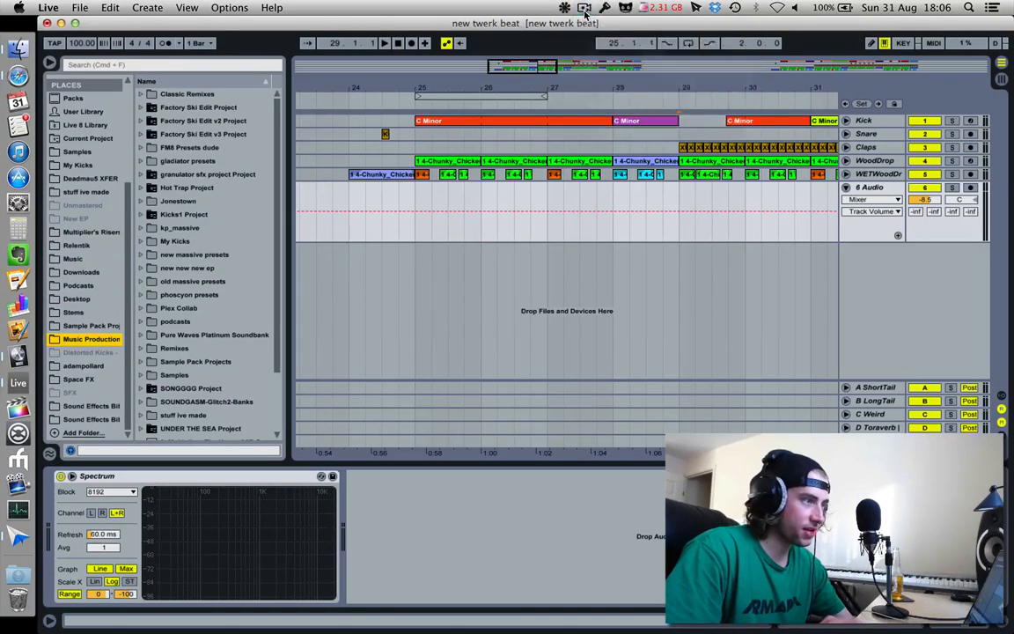
{"action": "left_click", "coordinate": [584, 9]}
{"action": "left_click", "coordinate": [583, 9]}
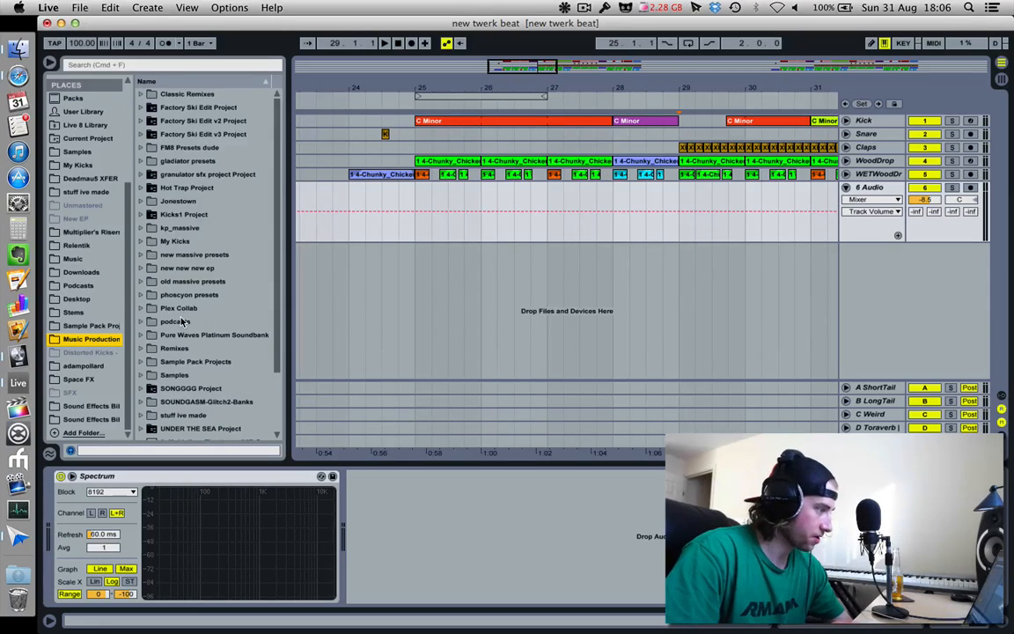
{"action": "scroll", "coordinate": [182, 322], "scroll_direction": "down", "scroll_amount": 3}
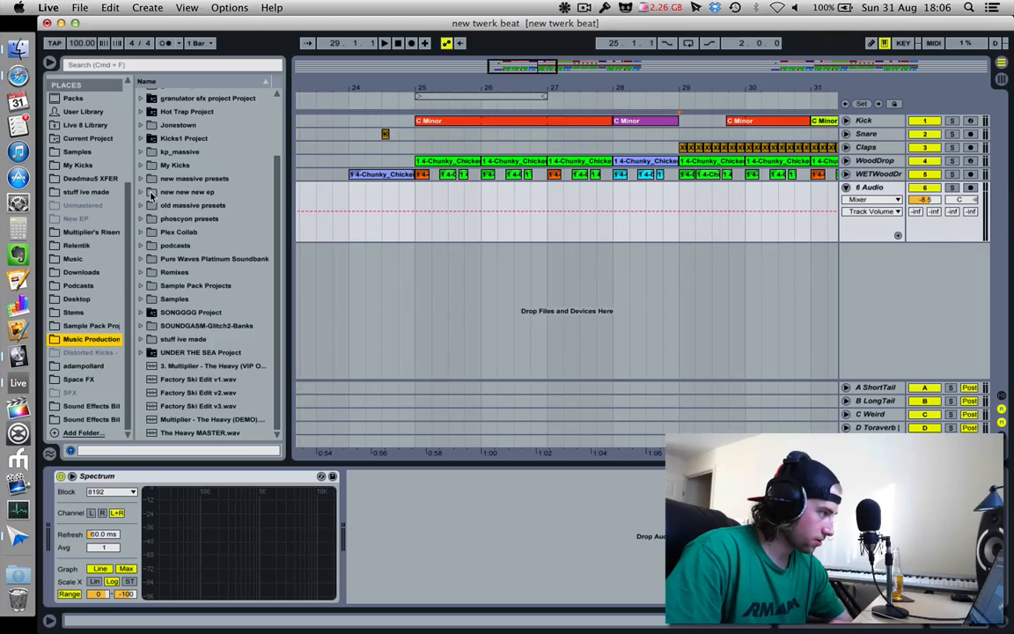
{"action": "left_click", "coordinate": [141, 286]}
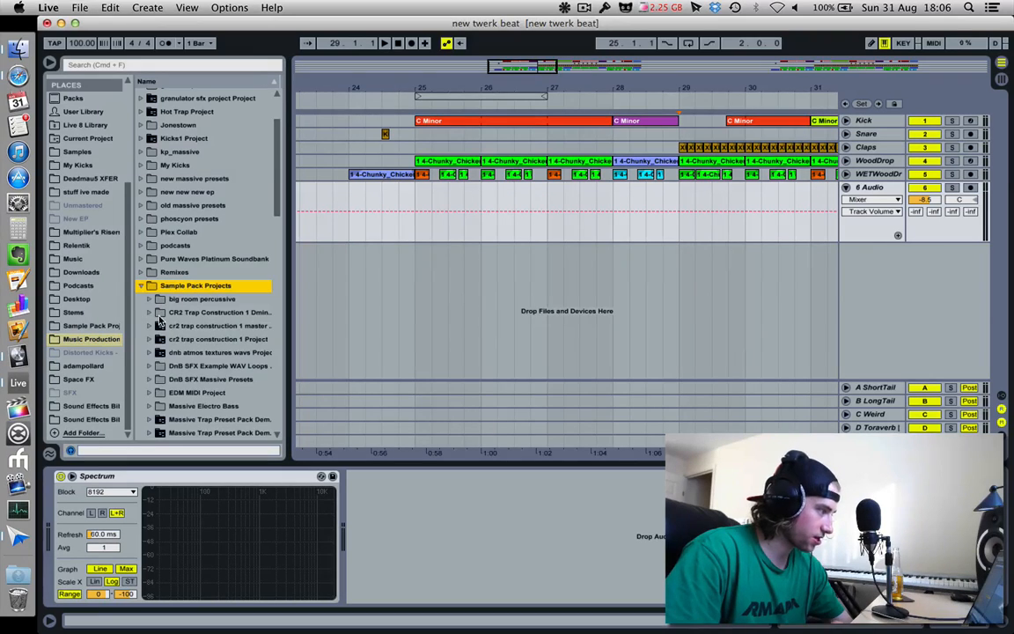
{"action": "scroll", "coordinate": [159, 322], "scroll_direction": "down", "scroll_amount": 15}
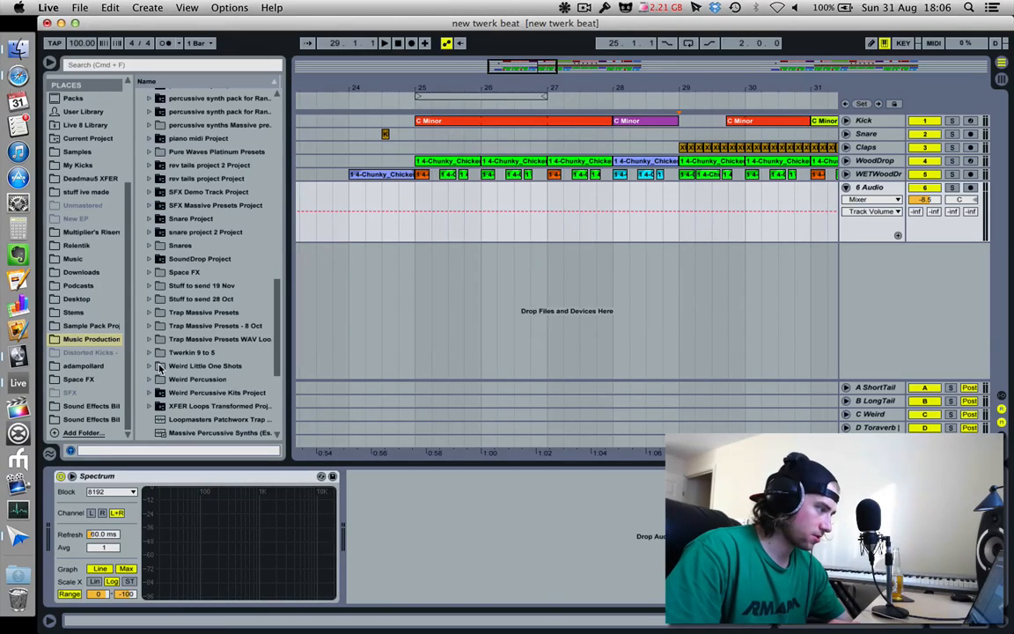
{"action": "scroll", "coordinate": [170, 329], "scroll_direction": "down", "scroll_amount": 5}
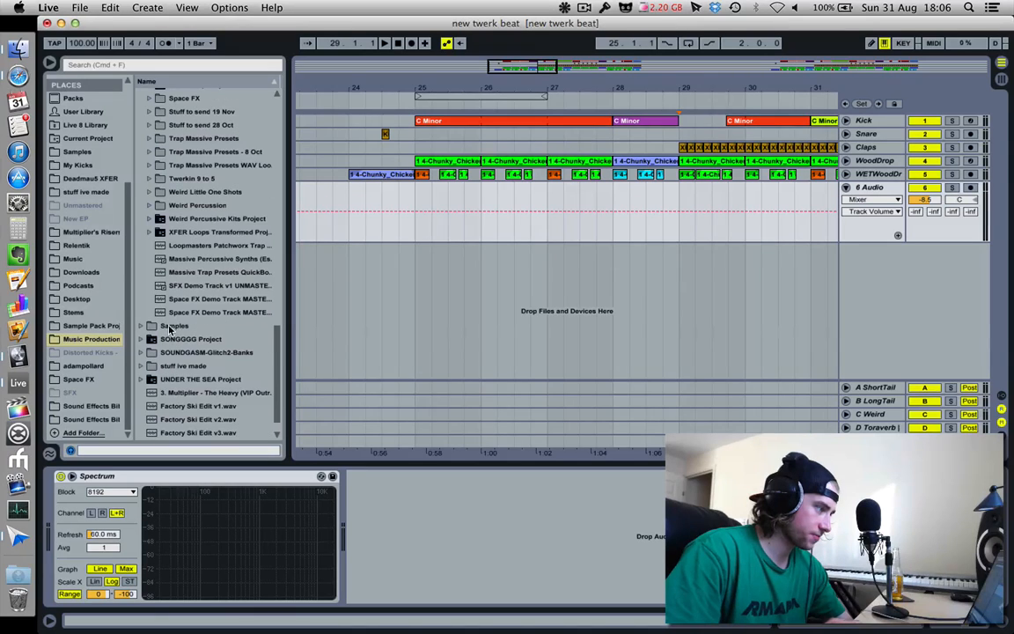
{"action": "scroll", "coordinate": [168, 233], "scroll_direction": "up", "scroll_amount": 12}
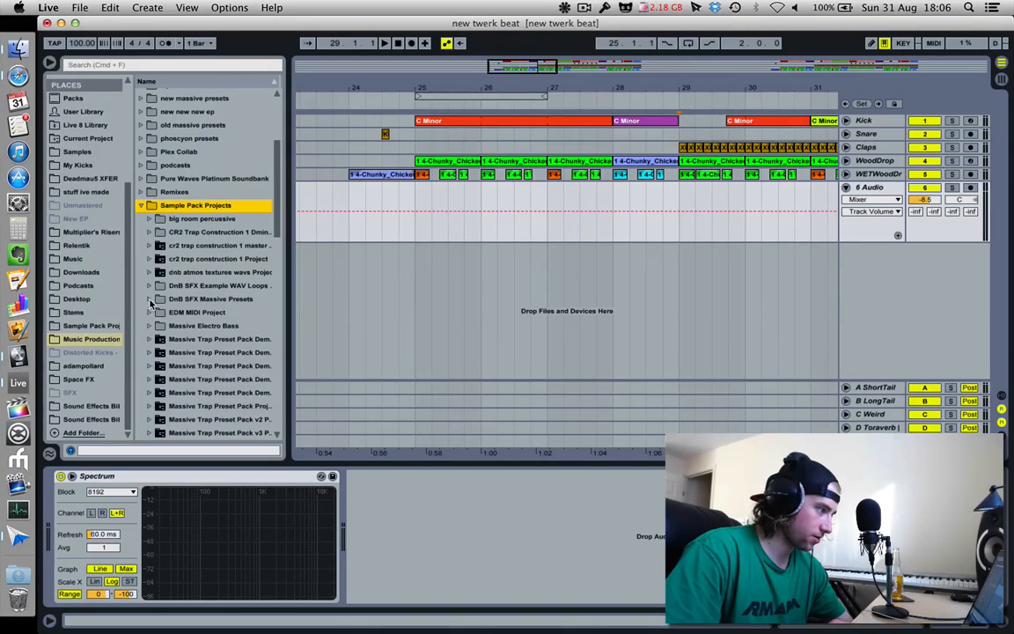
Expand the DnB SFX Example WAV Loops folder and audition 45.wav, 58.wav and 61.wav.
{"action": "left_click", "coordinate": [149, 287]}
{"action": "scroll", "coordinate": [163, 317], "scroll_direction": "down", "scroll_amount": 5}
{"action": "left_click", "coordinate": [176, 352]}
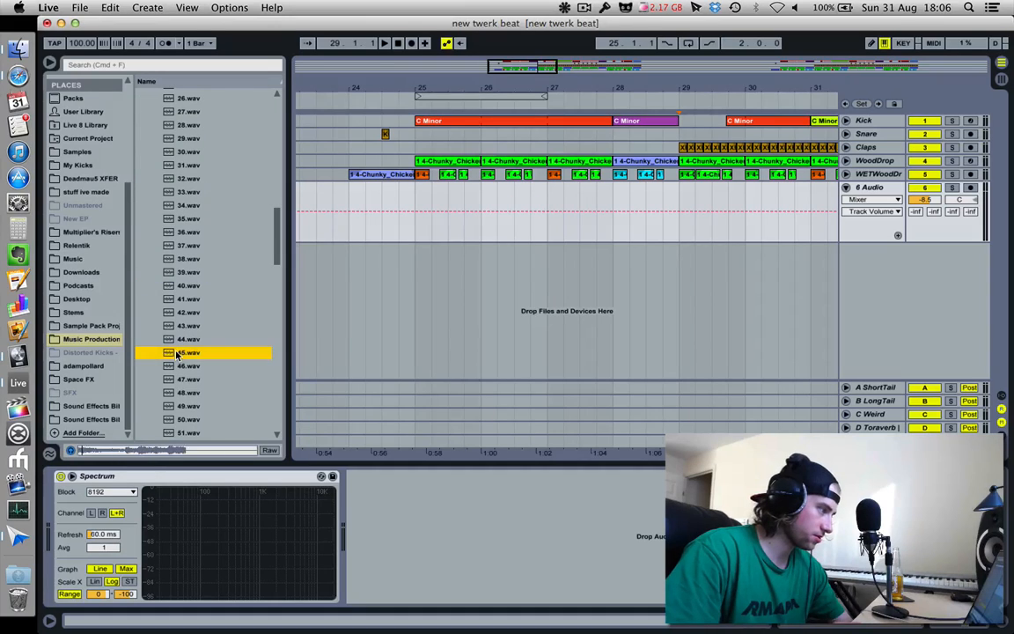
{"action": "scroll", "coordinate": [176, 354], "scroll_direction": "down", "scroll_amount": 4}
{"action": "left_click", "coordinate": [176, 352]}
{"action": "scroll", "coordinate": [176, 354], "scroll_direction": "down", "scroll_amount": 3}
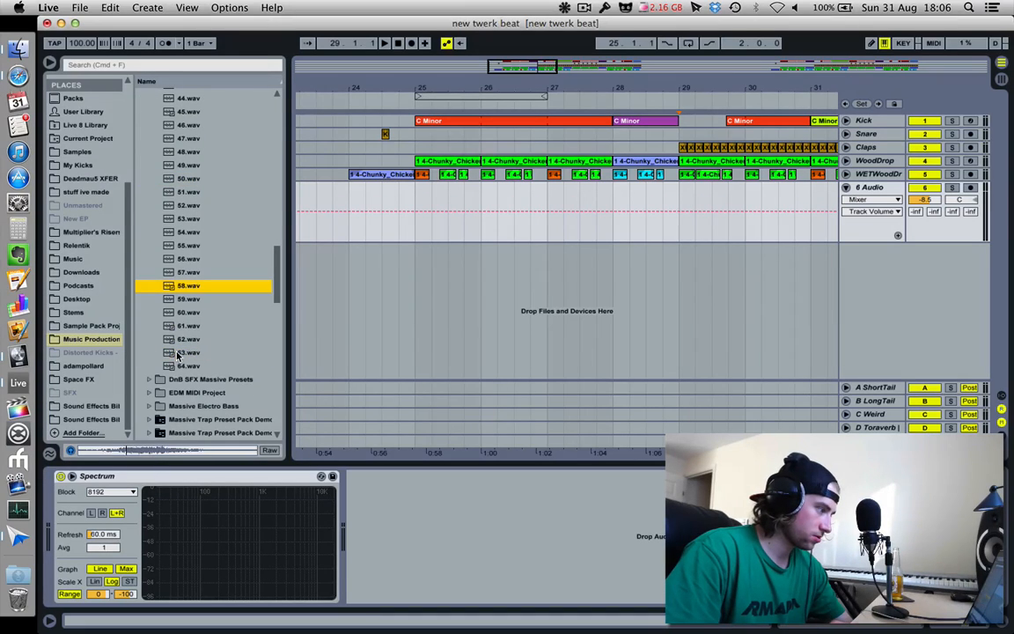
{"action": "left_click", "coordinate": [185, 328]}
{"action": "scroll", "coordinate": [185, 330], "scroll_direction": "down", "scroll_amount": 5}
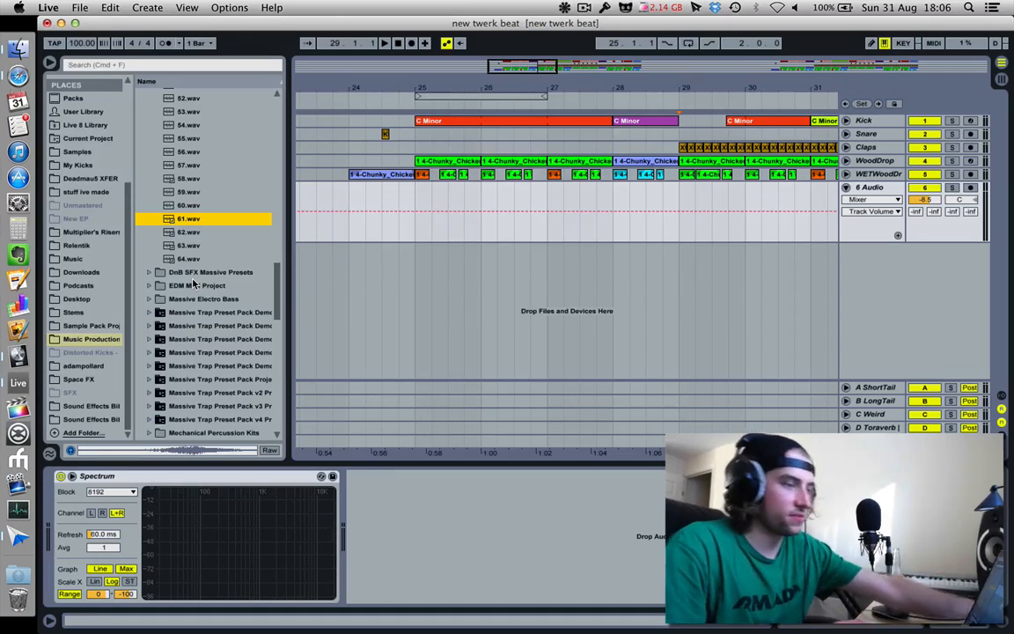
Audition 7.wav, 4.wav, 10.wav, 14.wav, 2.wav and 22.wav from the DnB SFX example loops.
{"action": "scroll", "coordinate": [220, 203], "scroll_direction": "up", "scroll_amount": 20}
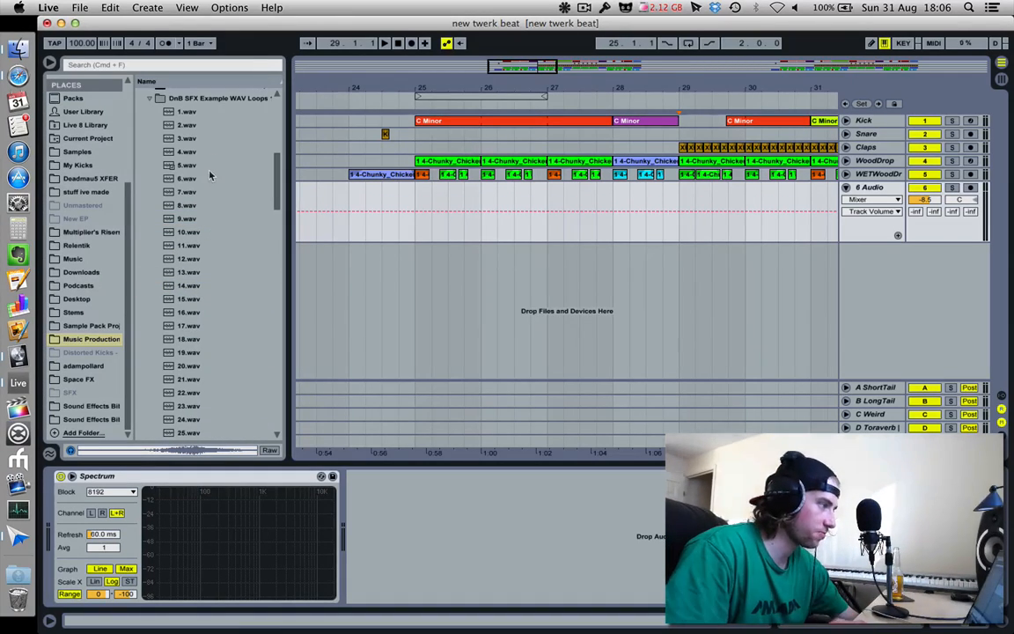
{"action": "left_click", "coordinate": [204, 191]}
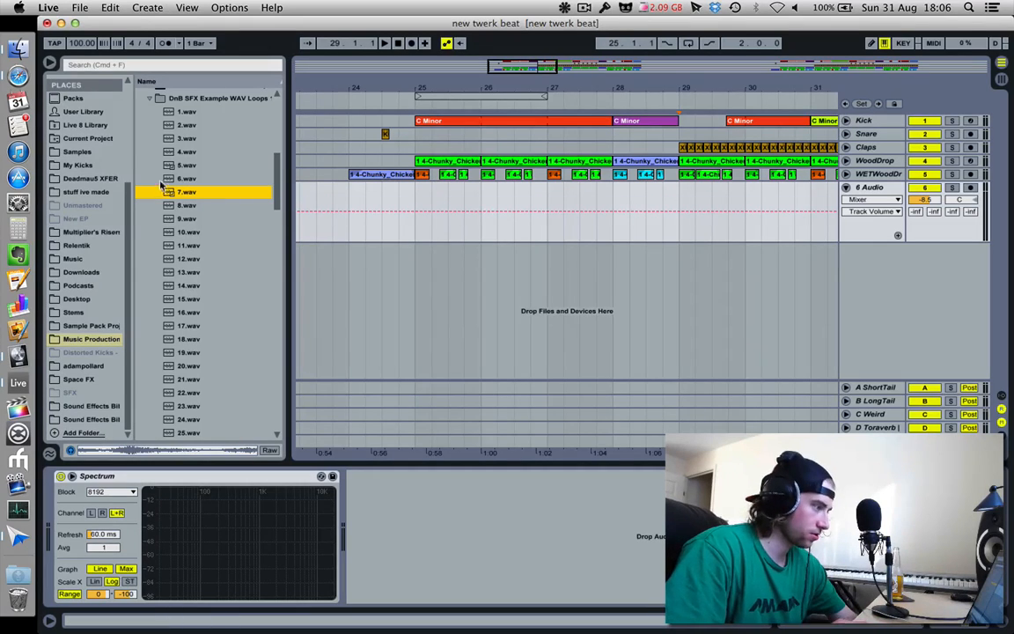
{"action": "left_click", "coordinate": [176, 153]}
{"action": "left_click", "coordinate": [182, 232]}
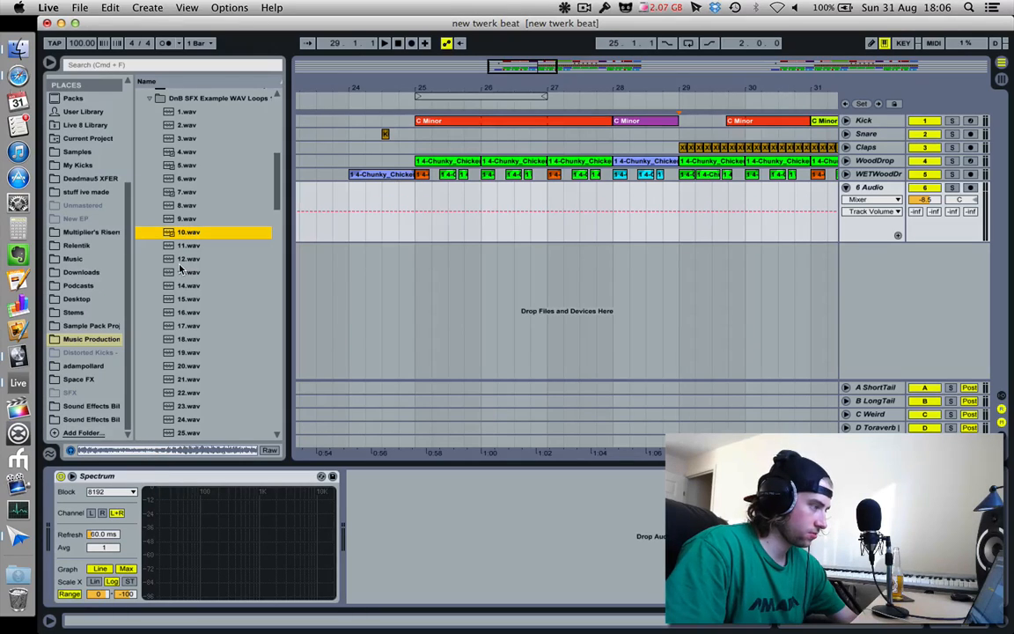
{"action": "left_click", "coordinate": [188, 286]}
{"action": "left_click", "coordinate": [185, 127]}
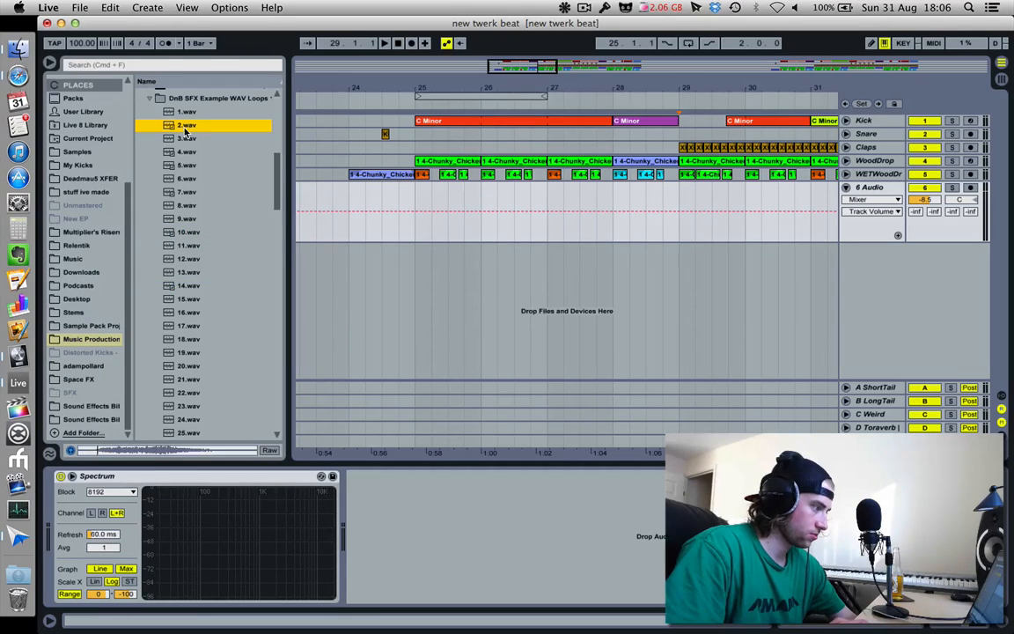
{"action": "left_click", "coordinate": [183, 395]}
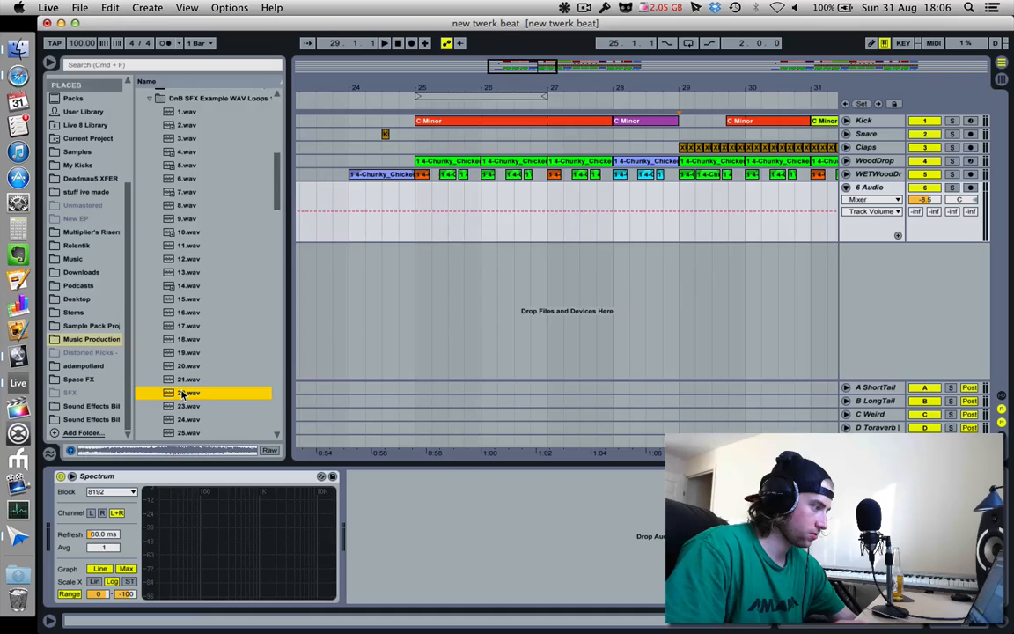
Audition 30.wav and 32.wav further down the DnB SFX example loops.
{"action": "scroll", "coordinate": [183, 395], "scroll_direction": "down", "scroll_amount": 3}
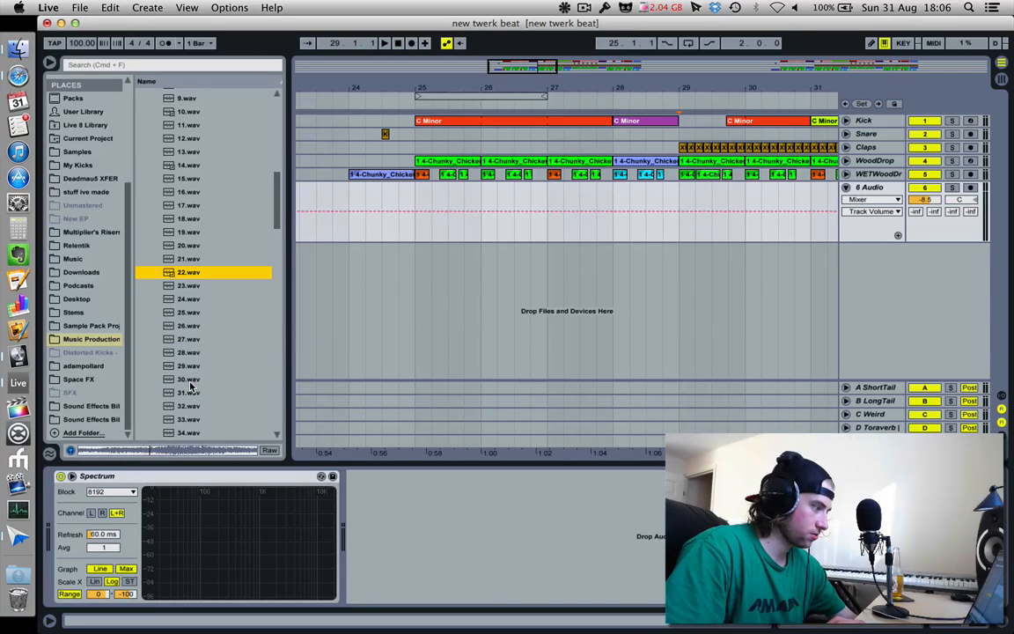
{"action": "left_click", "coordinate": [191, 383]}
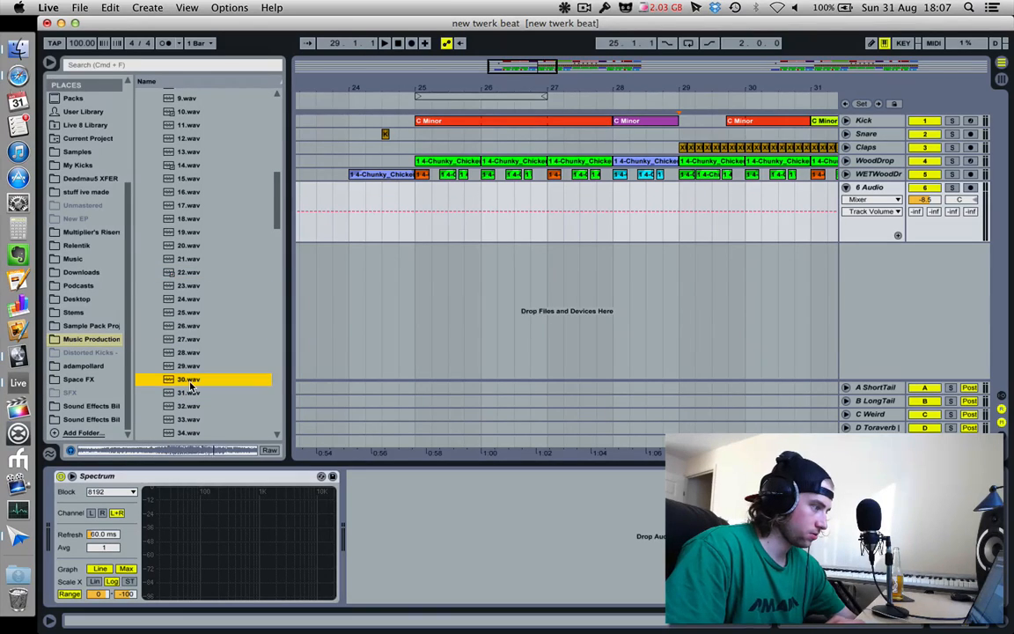
{"action": "left_click", "coordinate": [191, 406]}
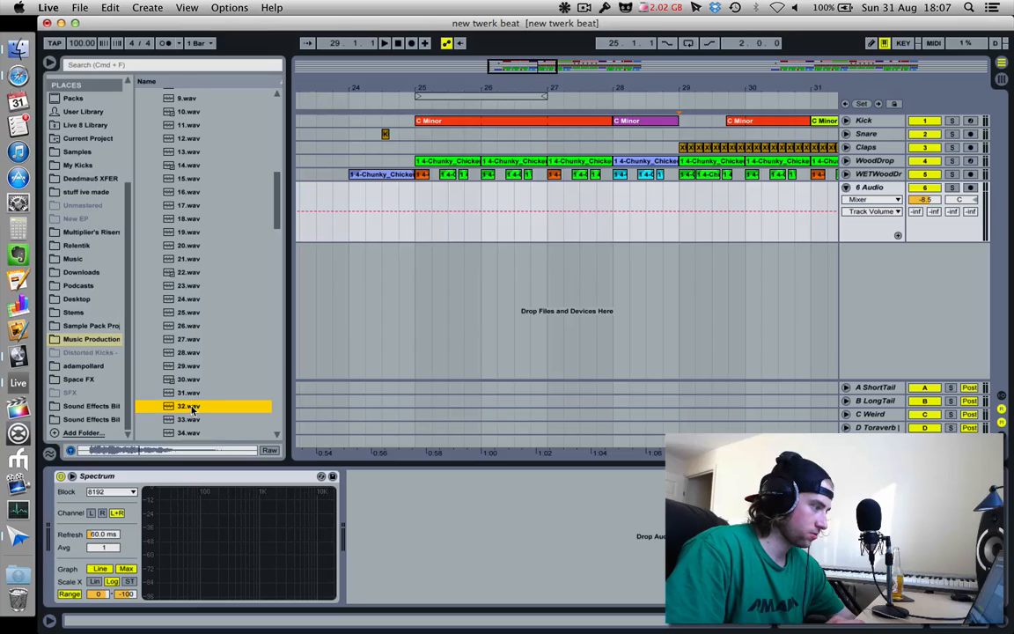
{"action": "scroll", "coordinate": [191, 409], "scroll_direction": "down", "scroll_amount": 3}
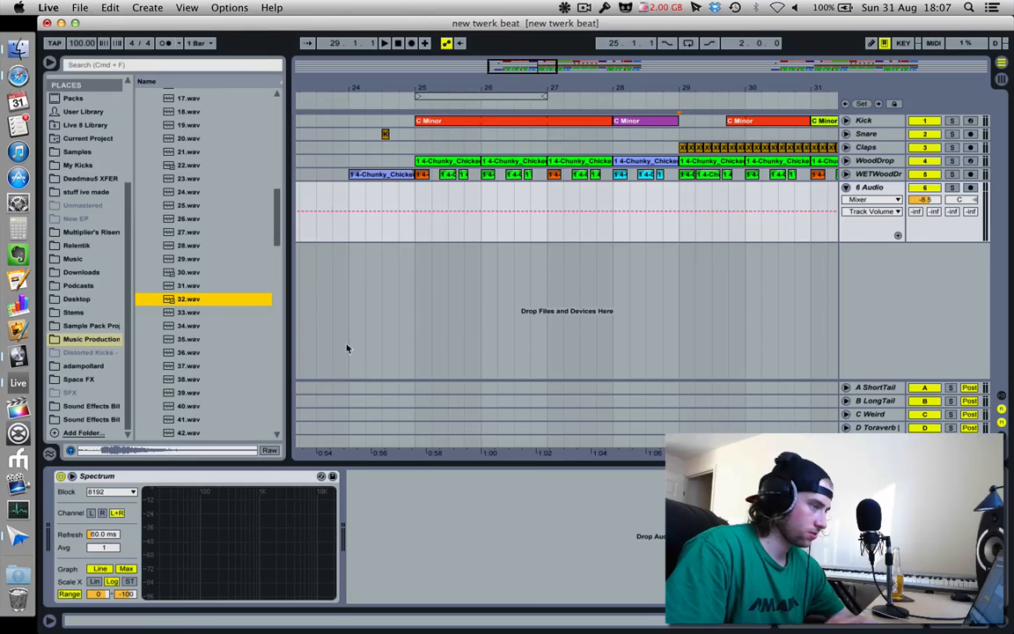
Play the arrangement from bar 25 and stop it at bar 29.
{"action": "left_click", "coordinate": [421, 198]}
{"action": "key", "text": "space"}
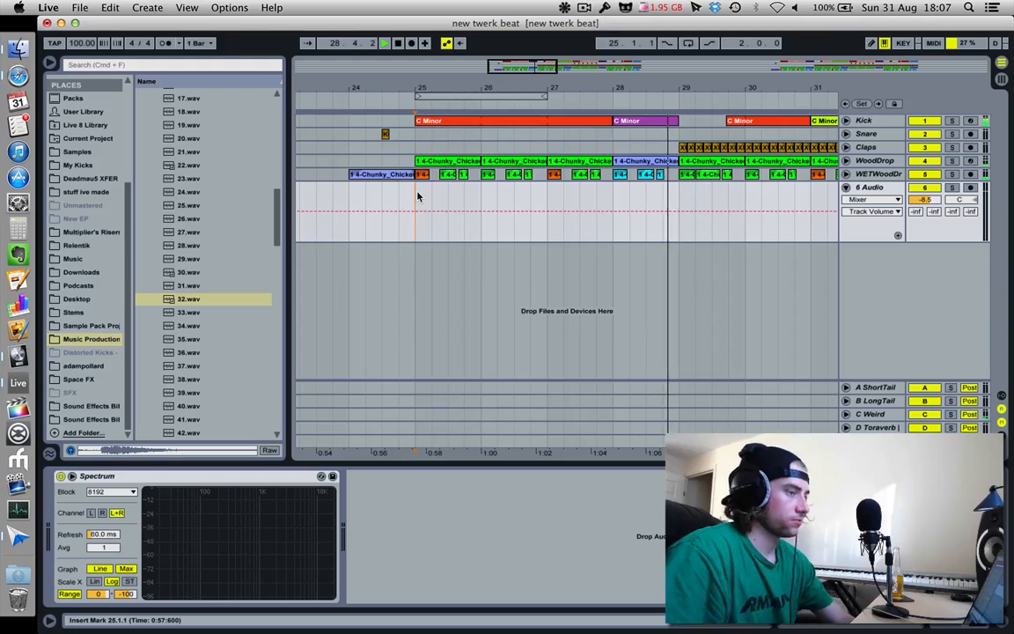
{"action": "key", "text": "space"}
Audition 34.wav, 33.wav and 46.wav from the DnB SFX example loops.
{"action": "left_click", "coordinate": [186, 326]}
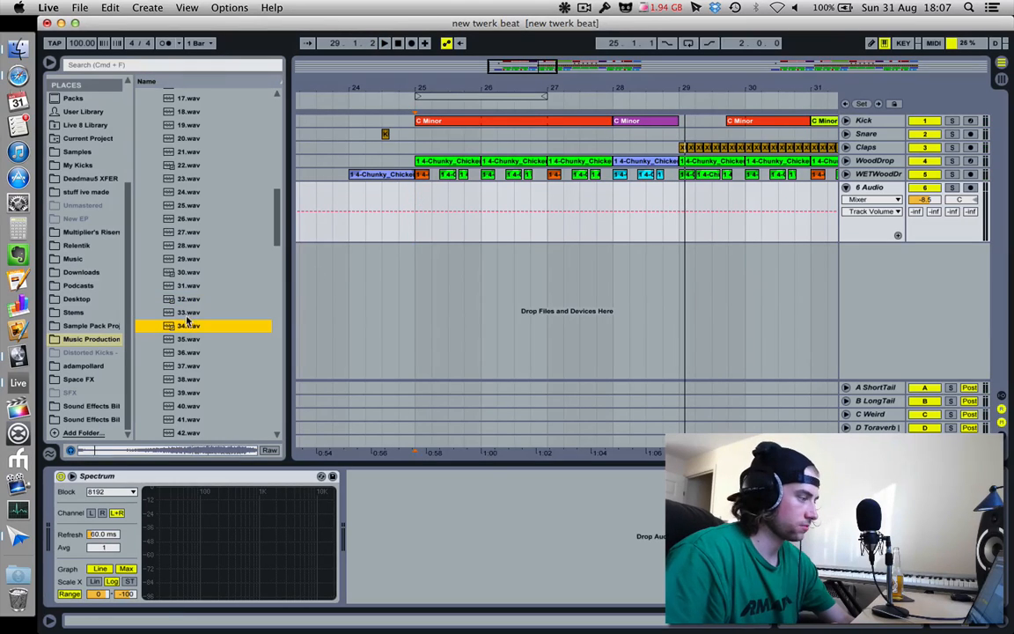
{"action": "left_click", "coordinate": [187, 314]}
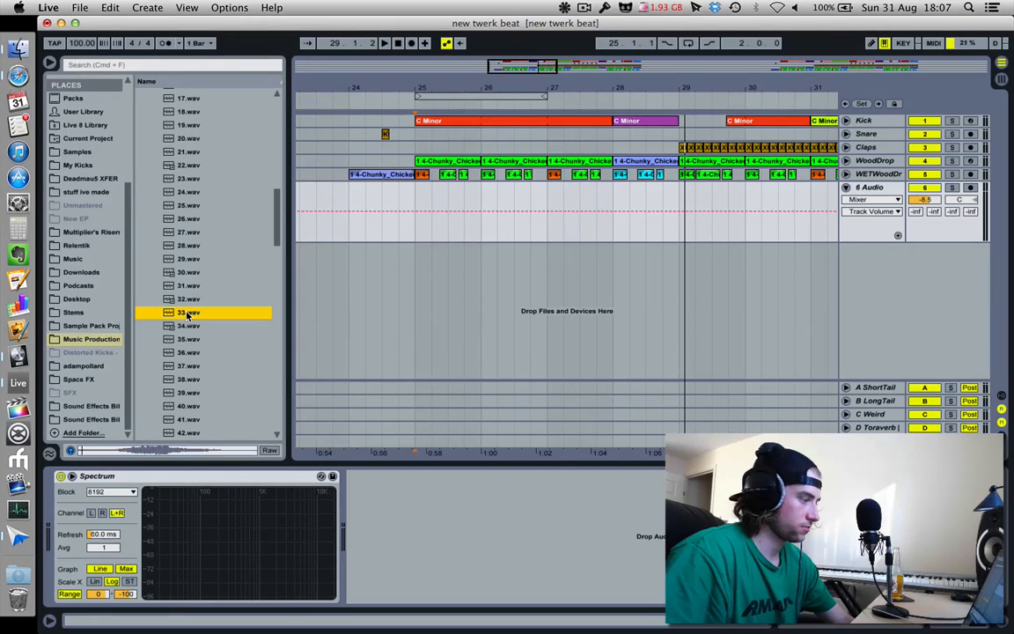
{"action": "scroll", "coordinate": [201, 388], "scroll_direction": "down", "scroll_amount": 3}
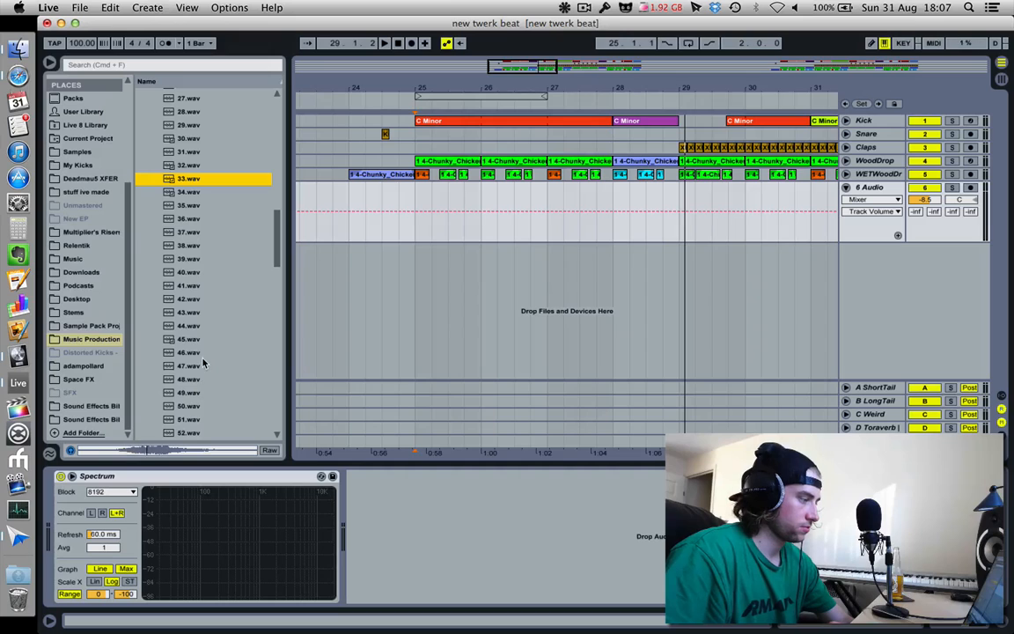
{"action": "left_click", "coordinate": [201, 354]}
{"action": "scroll", "coordinate": [202, 359], "scroll_direction": "down", "scroll_amount": 2}
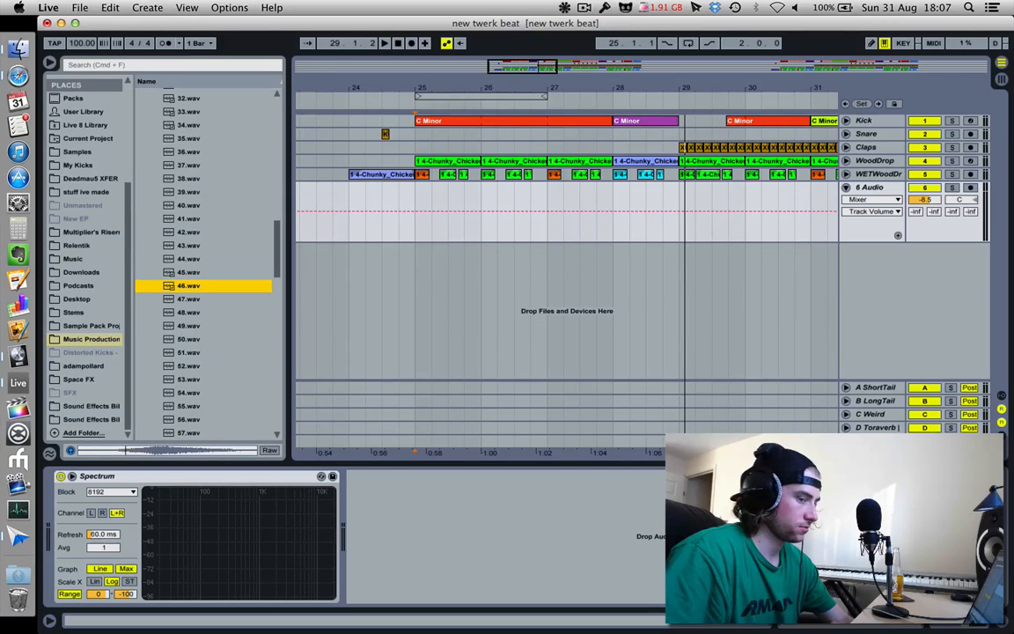
Set the preview volume to about -15.6 dB in Session View, return to the Arrangement, and audition 53.wav, 61.wav and 62.wav.
{"action": "key", "text": "Tab"}
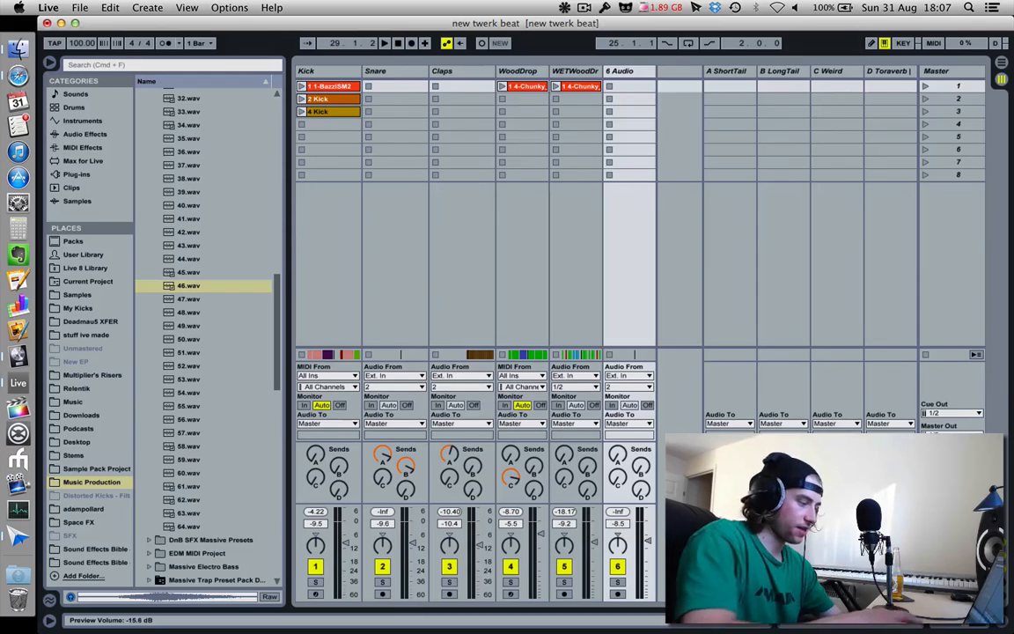
{"action": "key", "text": "Tab"}
{"action": "left_click", "coordinate": [186, 378]}
{"action": "scroll", "coordinate": [185, 384], "scroll_direction": "down", "scroll_amount": 5}
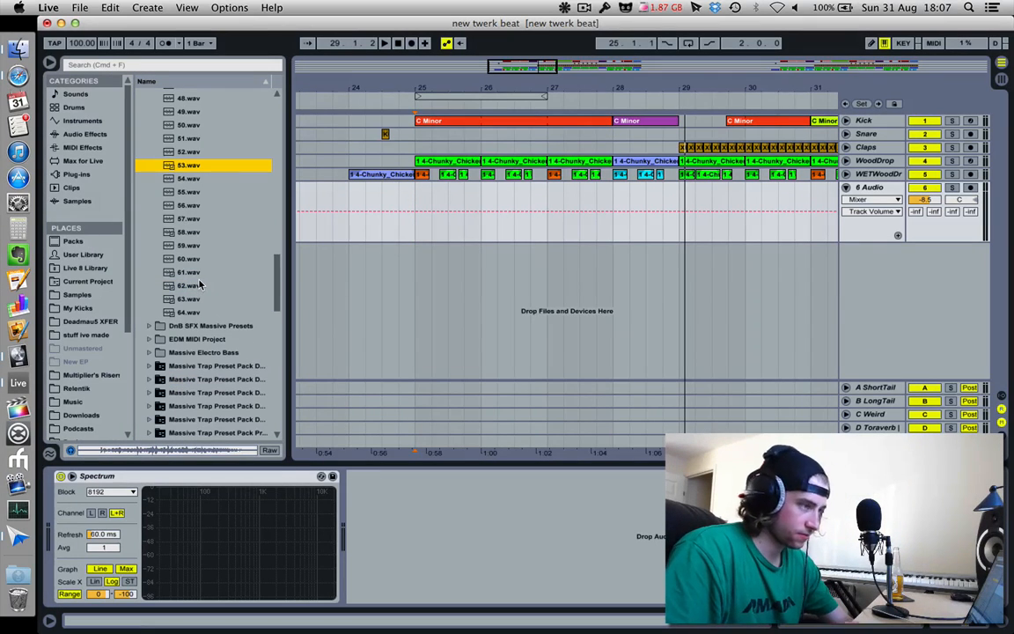
{"action": "left_click", "coordinate": [189, 273]}
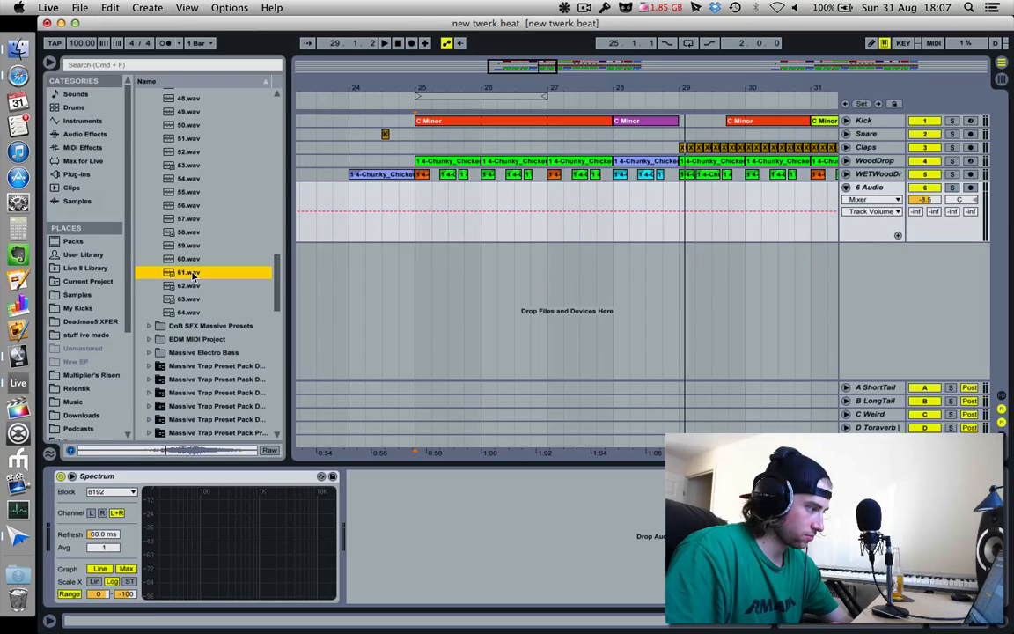
{"action": "key", "text": "Down"}
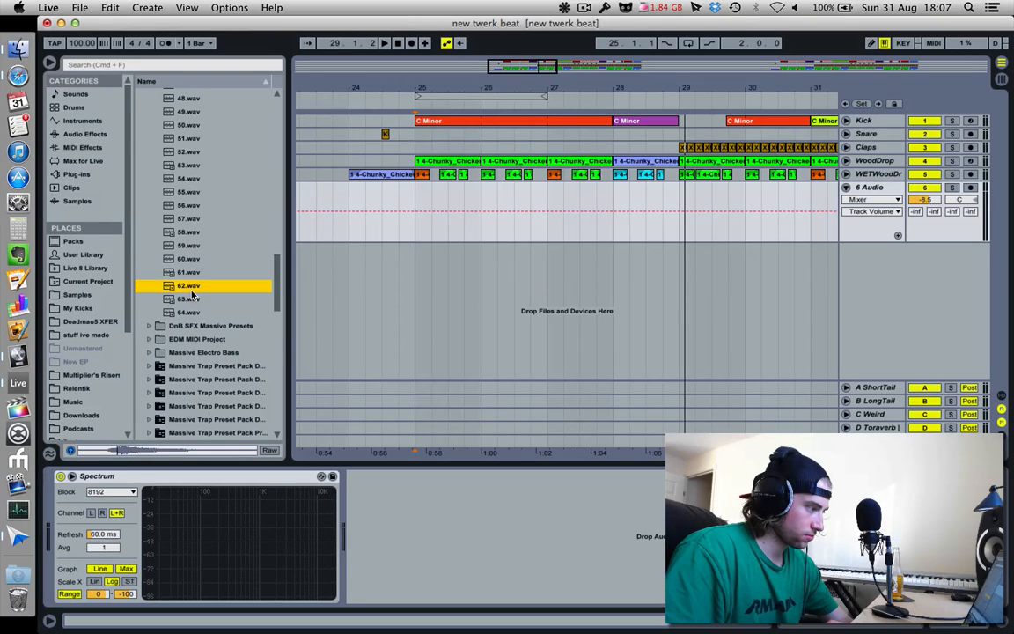
Place 62.wav on the 6 Audio track with its peak at bar 29, lower the track to -16.0 dB, and play from there.
{"action": "left_click_drag", "start_coordinate": [167, 287], "coordinate": [652, 216]}
{"action": "key", "text": "space"}
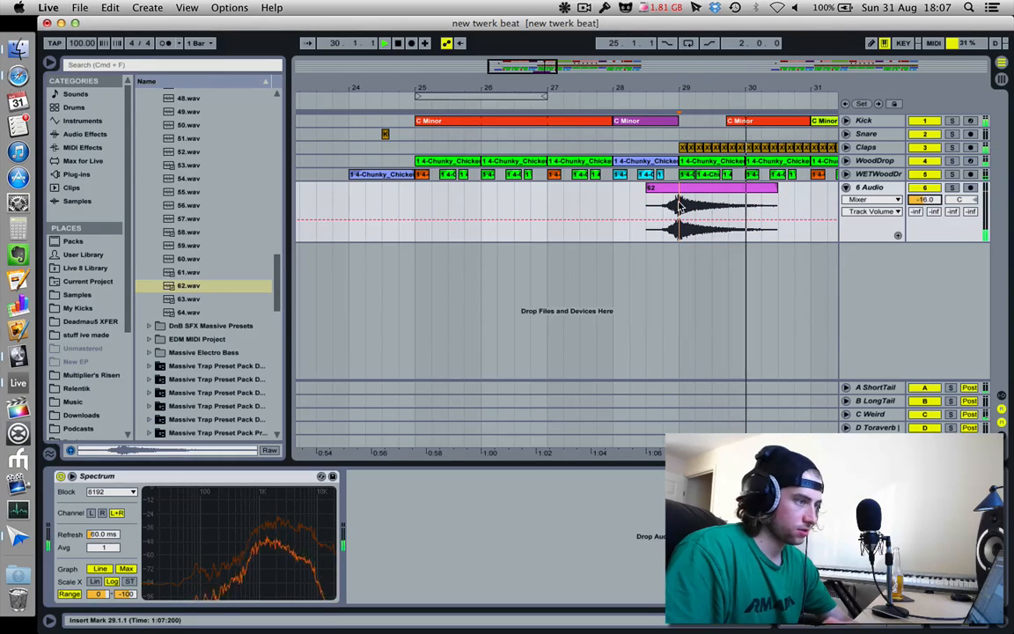
Delete the part of clip 62 before bar 29, play from 28.2.1, and lower the 6 Audio track's volume to about -19.2 dB.
{"action": "left_click_drag", "start_coordinate": [679, 204], "coordinate": [622, 207]}
{"action": "key", "text": "Delete"}
{"action": "left_click", "coordinate": [622, 207]}
{"action": "key", "text": "space"}
{"action": "key", "text": "space"}
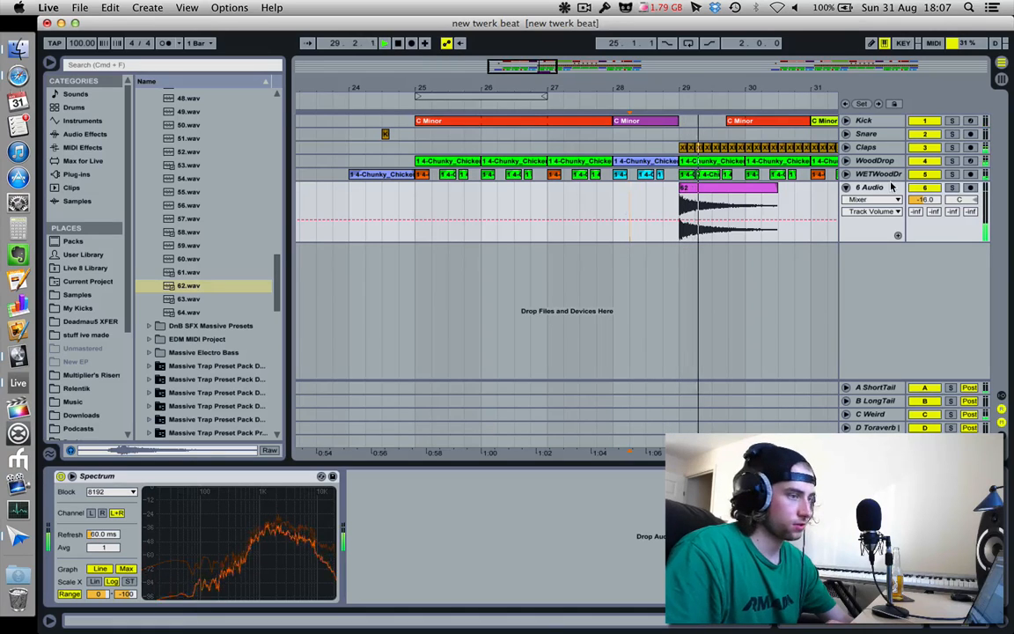
{"action": "left_click_drag", "start_coordinate": [923, 200], "coordinate": [922, 211]}
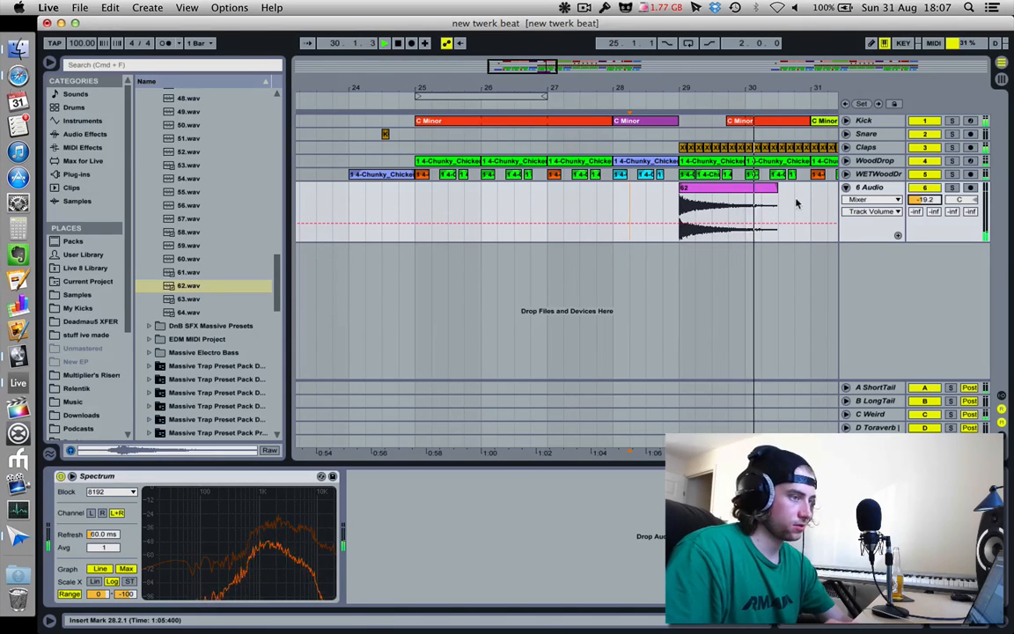
Solo the 6 Audio track and play clip 62 on its own from bar 29.
{"action": "key", "text": "space"}
{"action": "left_click", "coordinate": [951, 188]}
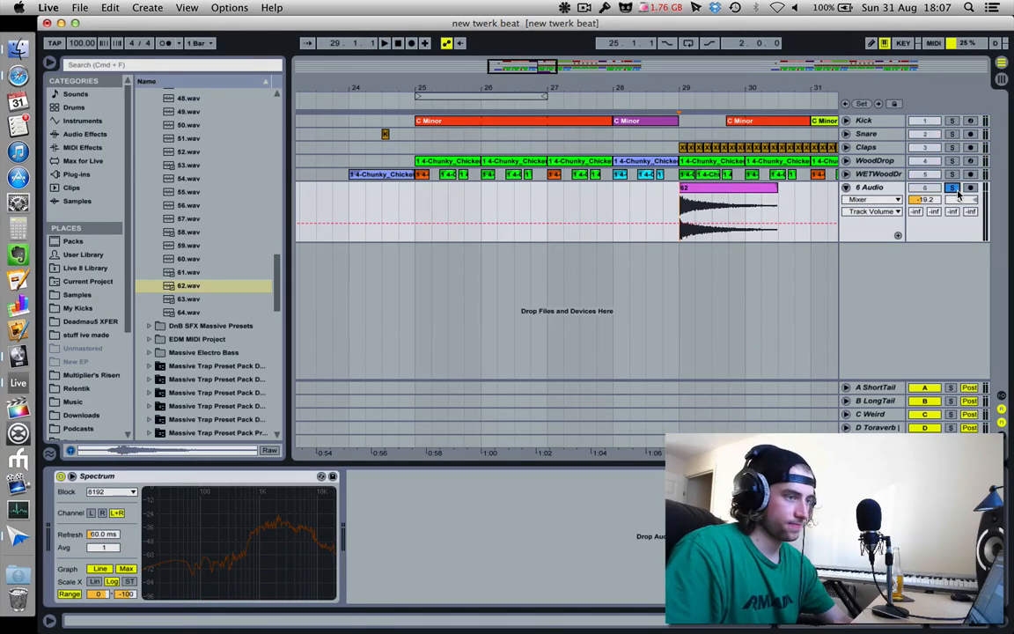
{"action": "key", "text": "space"}
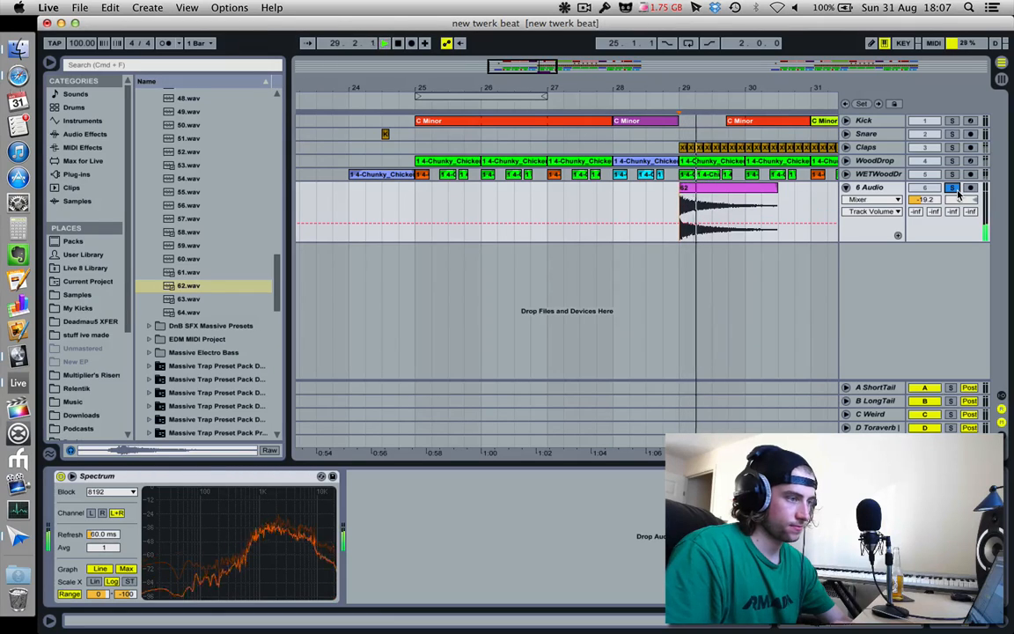
Try extending clip 62's start back to 28.4.1, play it from 28.3.1, and return the start to bar 29.
{"action": "left_click_drag", "start_coordinate": [679, 189], "coordinate": [663, 189]}
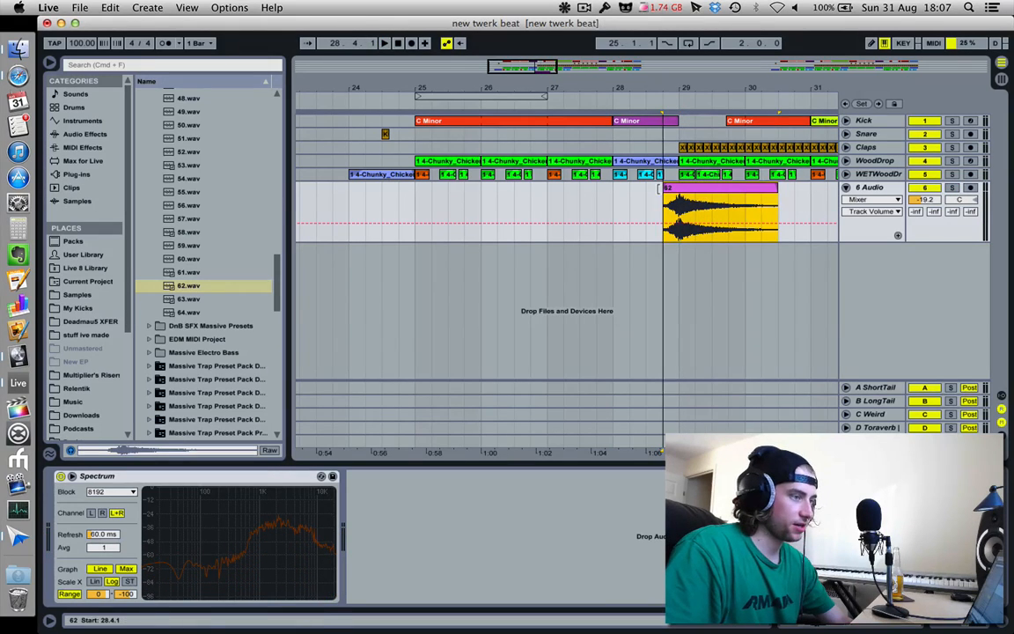
{"action": "left_click", "coordinate": [645, 199]}
{"action": "key", "text": "space"}
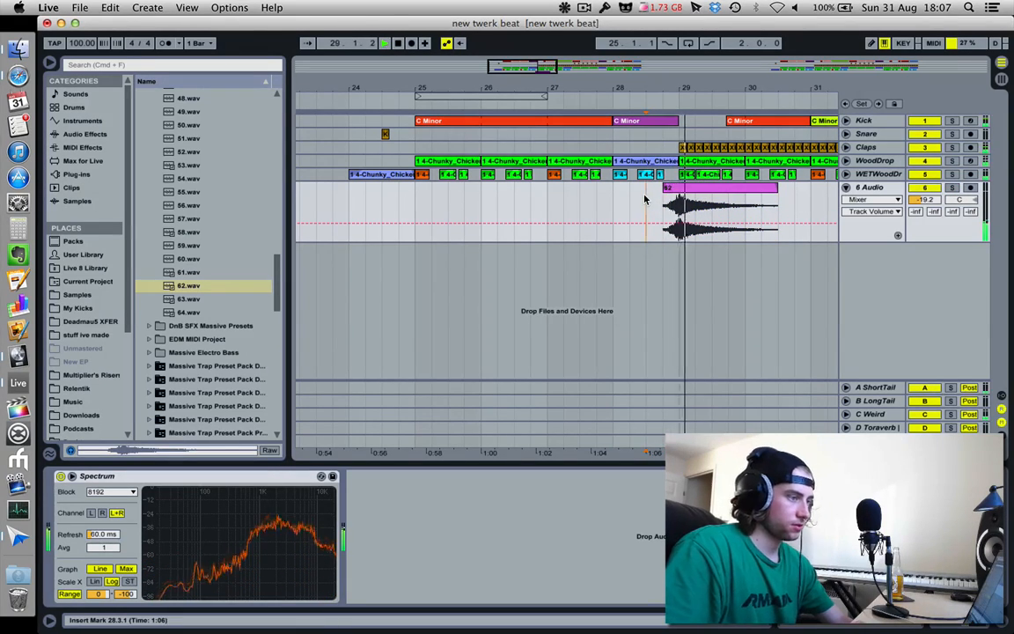
{"action": "left_click_drag", "start_coordinate": [664, 188], "coordinate": [679, 188]}
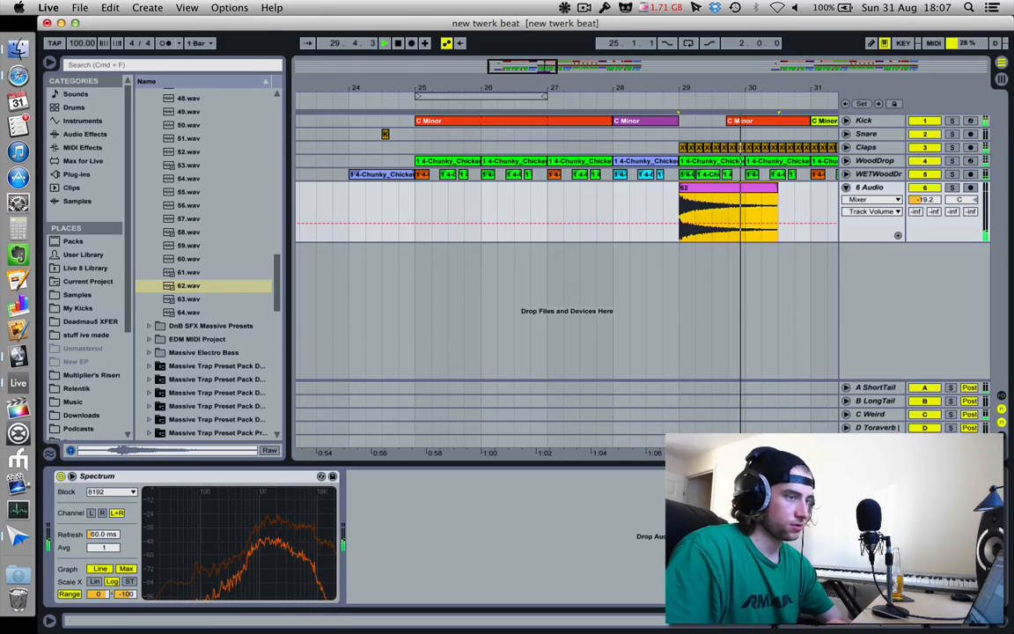
Listen to 6 Audio briefly in solo, delete the part of clip 62 from 30.1.1 to 30.3.1, and play from bar 28.
{"action": "left_click", "coordinate": [952, 187]}
{"action": "left_click", "coordinate": [952, 188]}
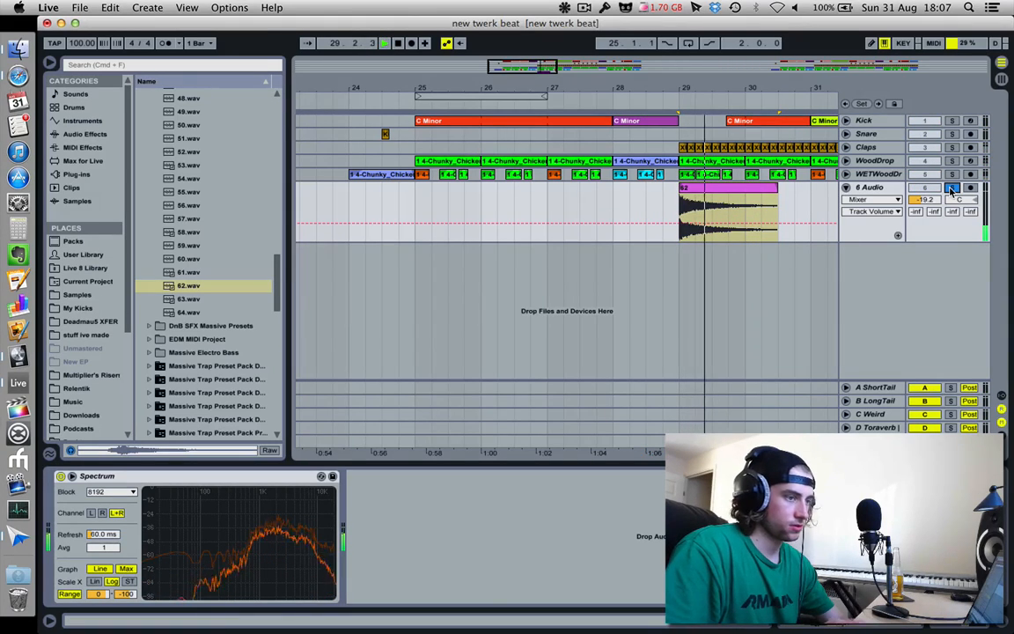
{"action": "left_click", "coordinate": [722, 209]}
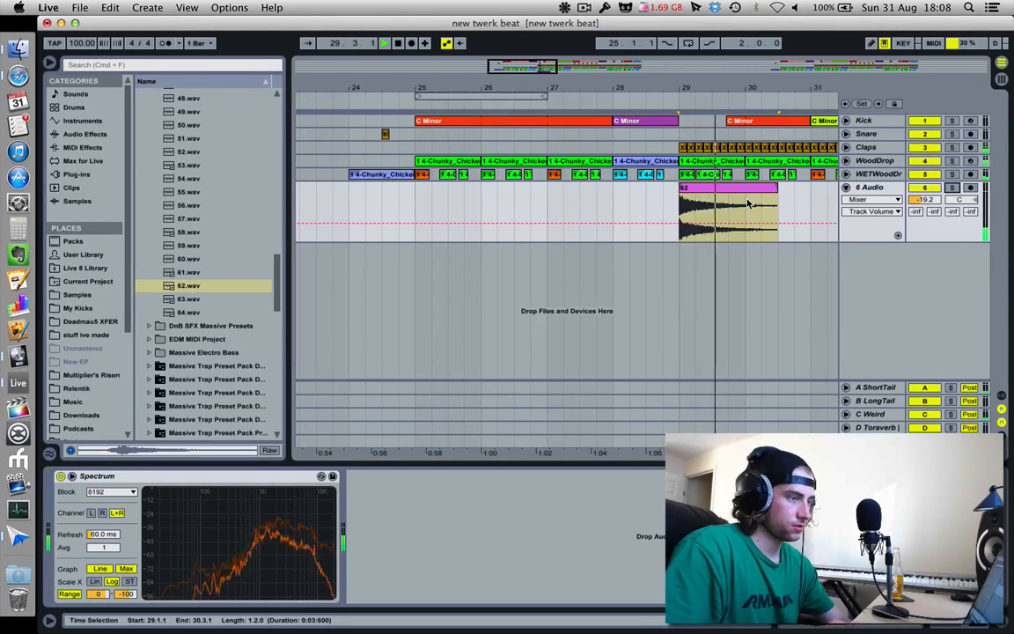
{"action": "left_click_drag", "start_coordinate": [748, 208], "coordinate": [779, 209]}
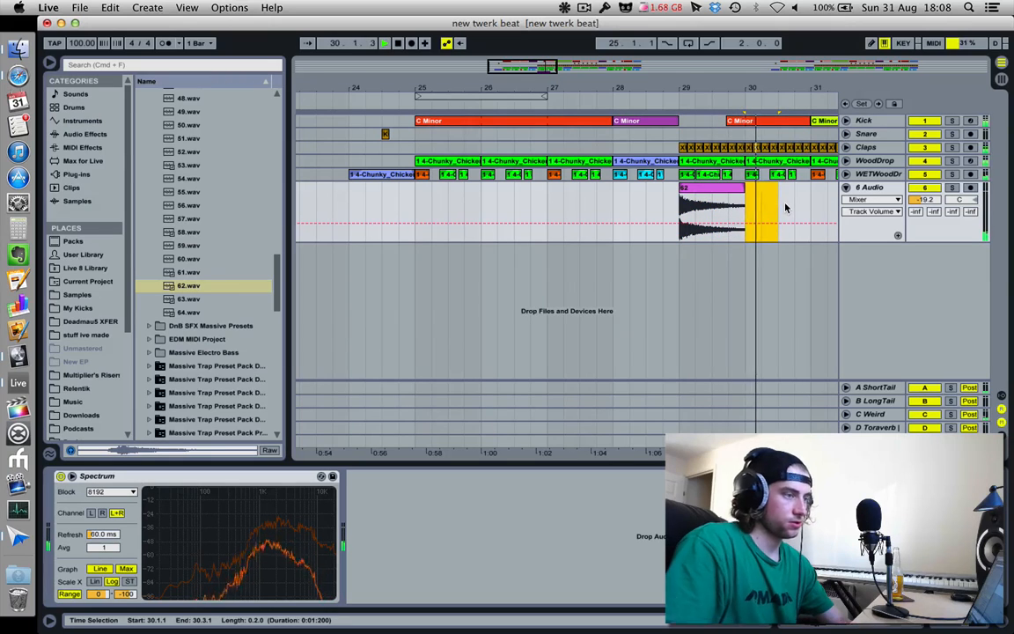
{"action": "left_click", "coordinate": [638, 176]}
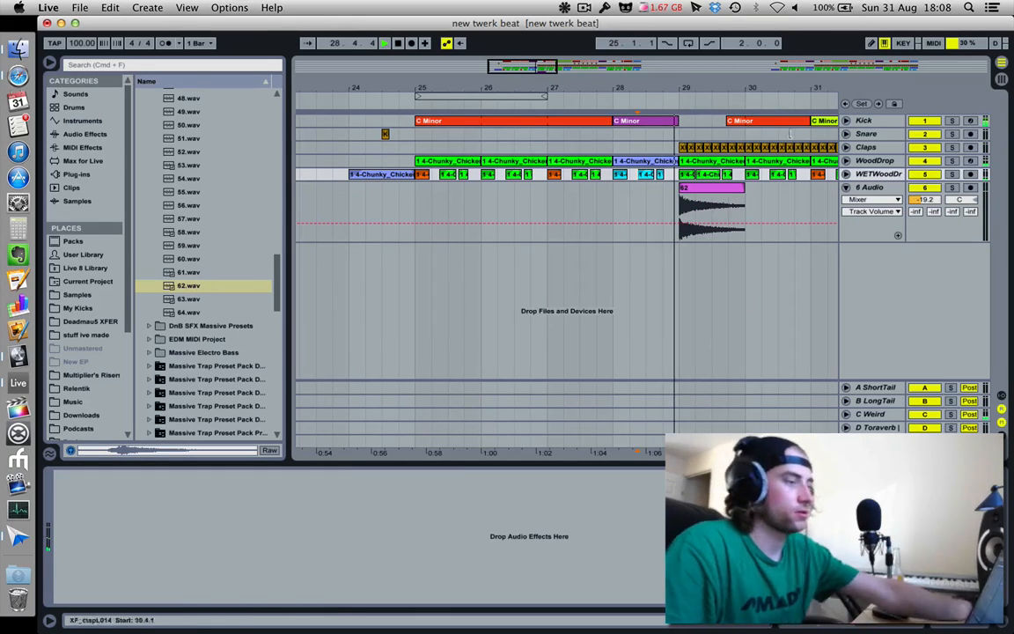
Shorten clip 62 gradually until it ends at 29.3.1, replaying from bar 29 between trims.
{"action": "scroll", "coordinate": [747, 186], "scroll_direction": "up", "scroll_amount": 8}
{"action": "left_click_drag", "start_coordinate": [736, 187], "coordinate": [673, 188]}
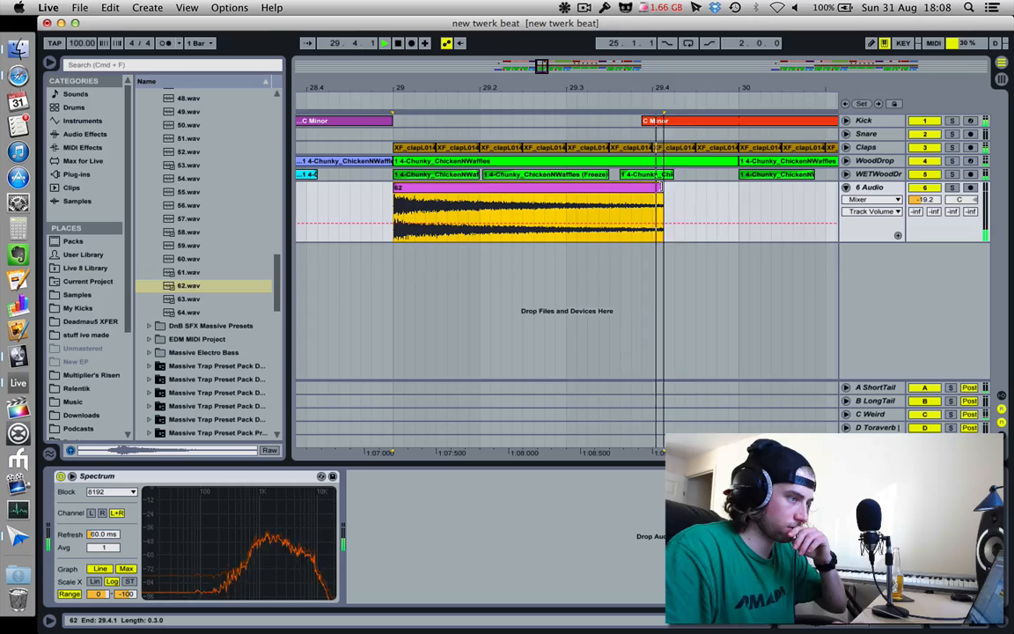
{"action": "left_click", "coordinate": [397, 201]}
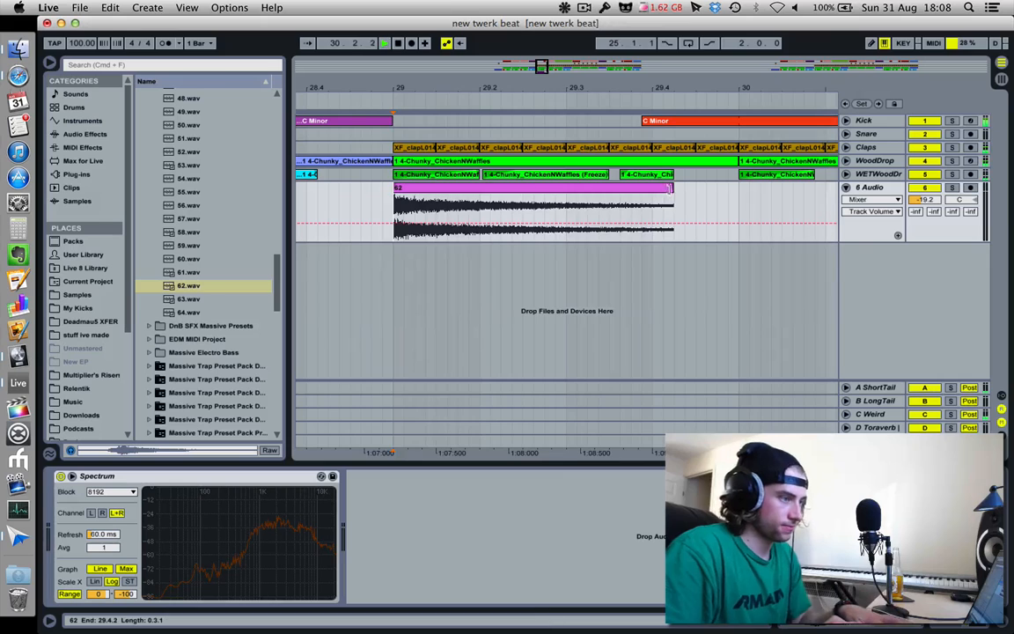
{"action": "left_click_drag", "start_coordinate": [676, 188], "coordinate": [620, 199]}
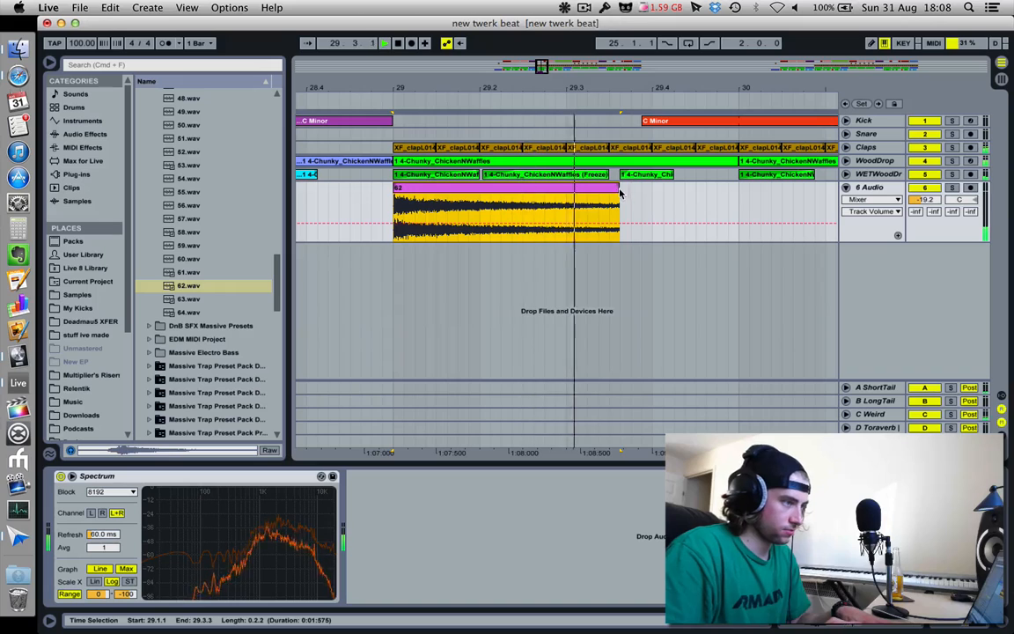
{"action": "left_click_drag", "start_coordinate": [620, 189], "coordinate": [587, 189]}
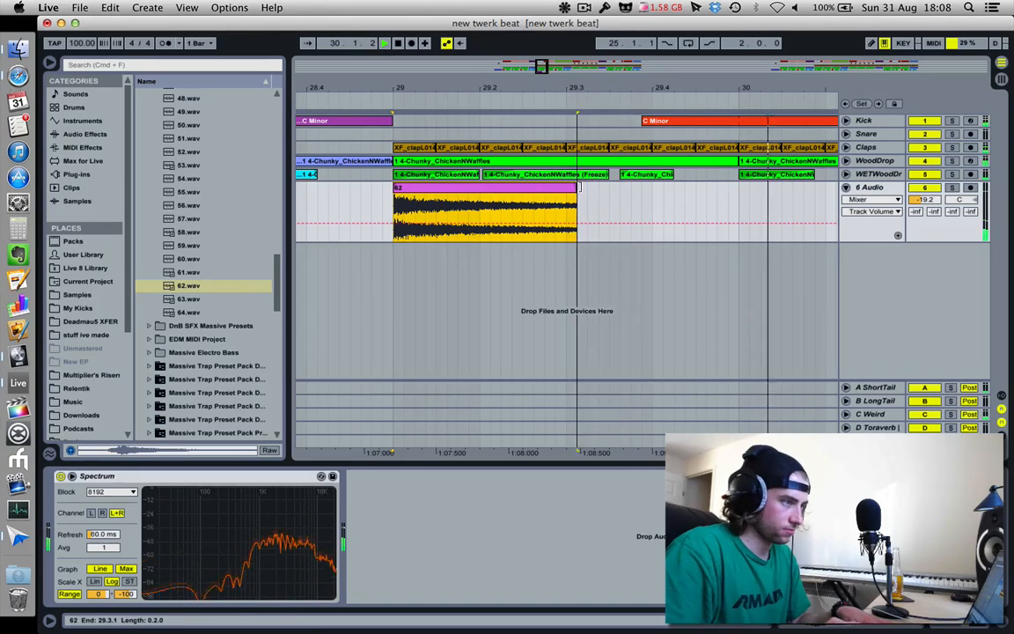
{"action": "left_click", "coordinate": [397, 206]}
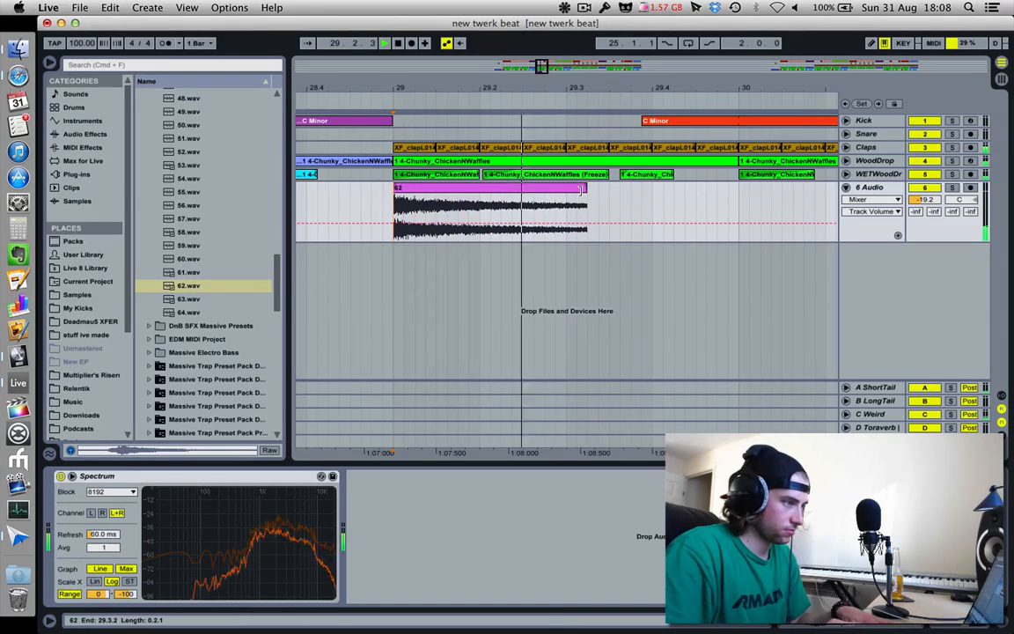
{"action": "left_click_drag", "start_coordinate": [584, 190], "coordinate": [564, 189]}
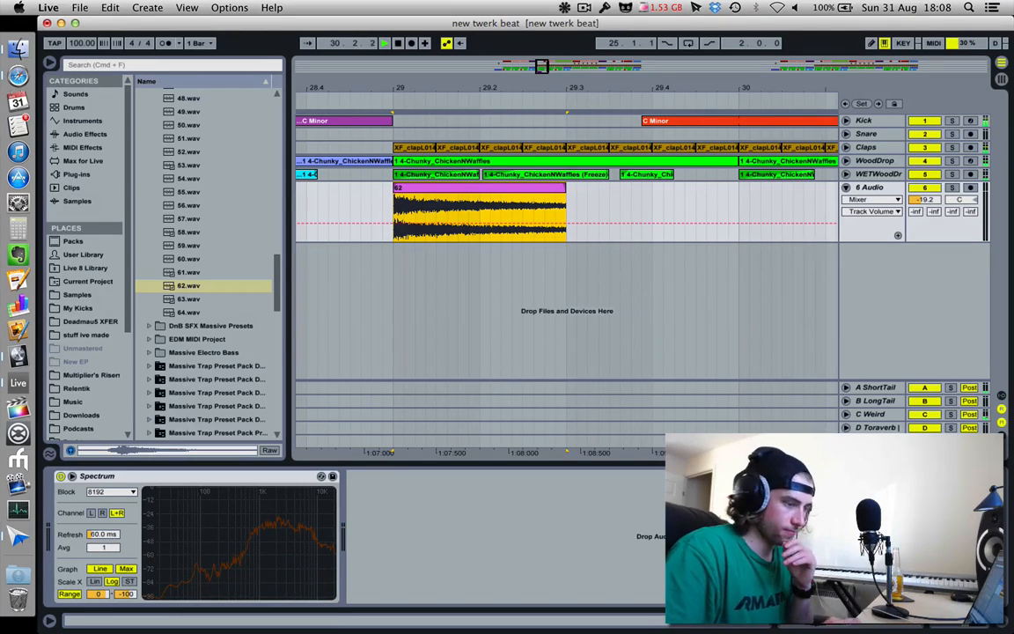
Reverse clip 62, raise the 6 Audio track's volume to -18.8 dB, and play the result from 28.1.1.
{"action": "left_click", "coordinate": [815, 625]}
{"action": "left_click", "coordinate": [158, 513]}
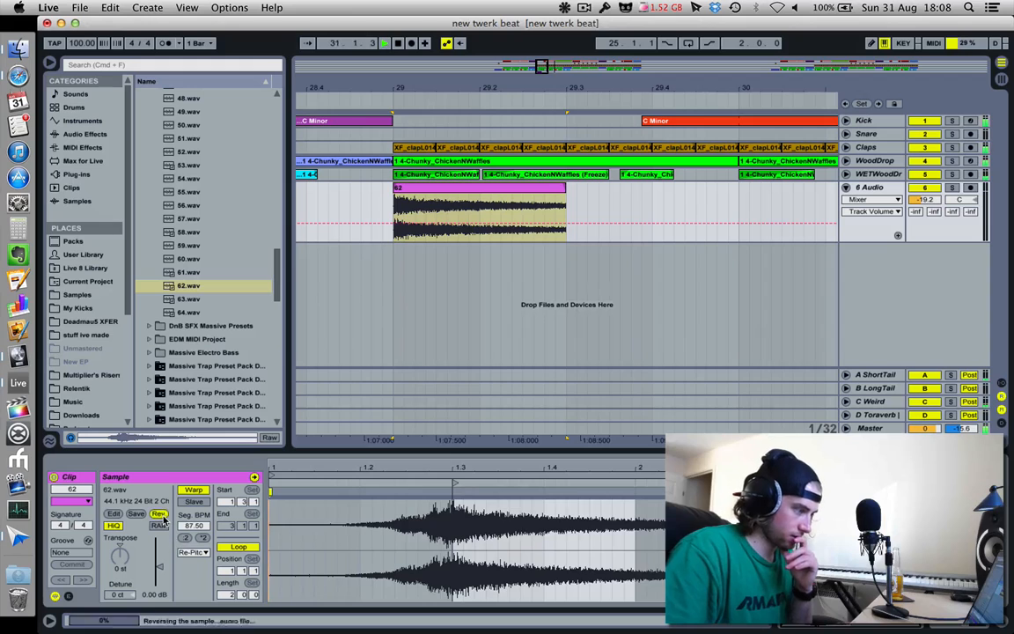
{"action": "left_click", "coordinate": [318, 206]}
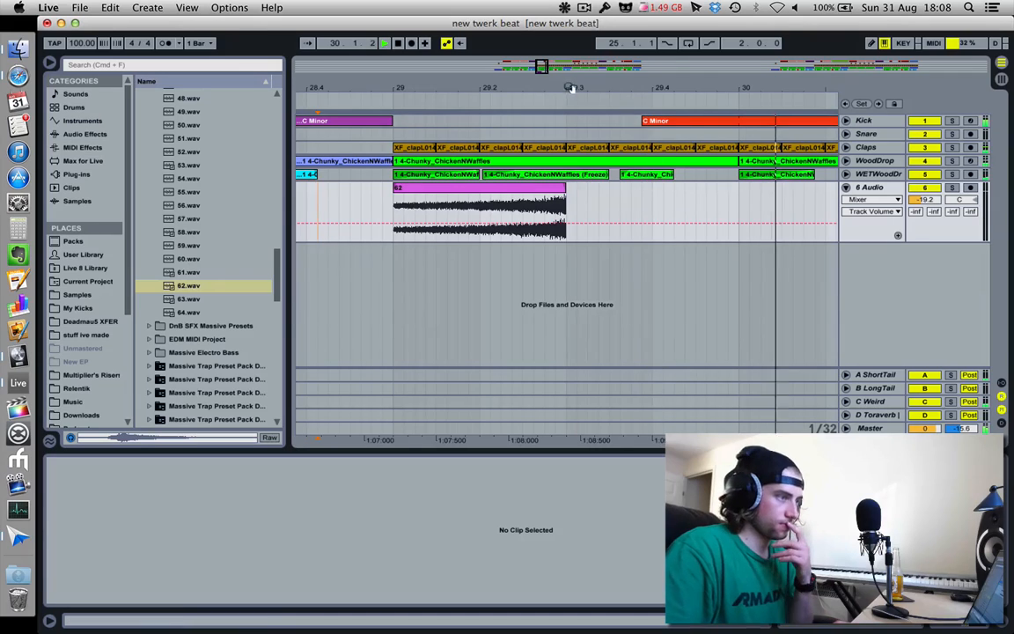
{"action": "left_click_drag", "start_coordinate": [572, 88], "coordinate": [571, 92]}
{"action": "left_click", "coordinate": [508, 188]}
{"action": "key", "text": "space"}
{"action": "key", "text": "space"}
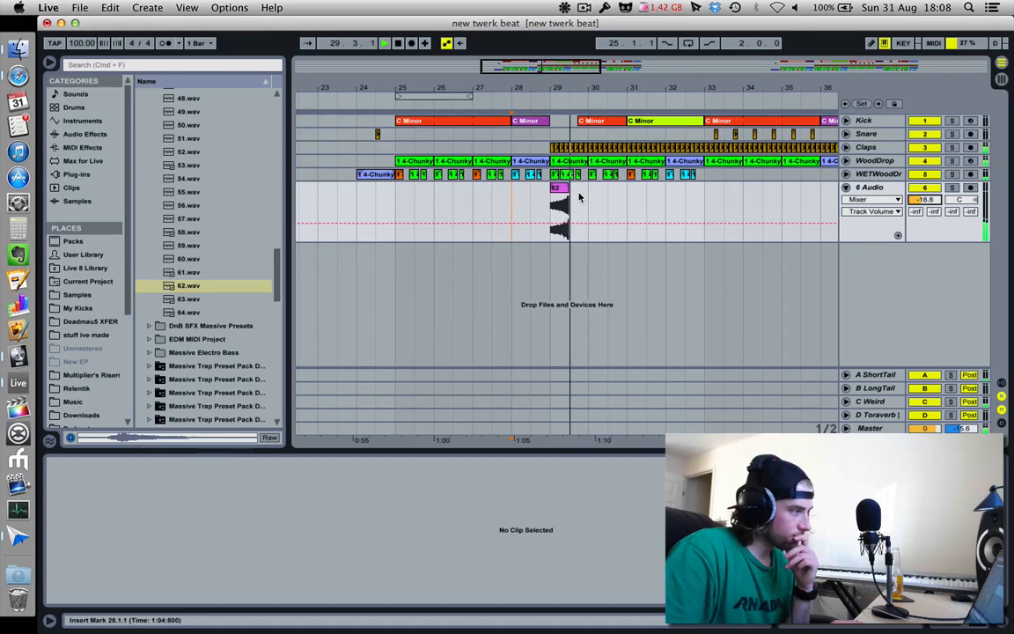
Turn off Reverse on clip 62 and play the transition into bar 29 from 27.4.4.
{"action": "left_click_drag", "start_coordinate": [561, 92], "coordinate": [563, 213]}
{"action": "left_click", "coordinate": [555, 209]}
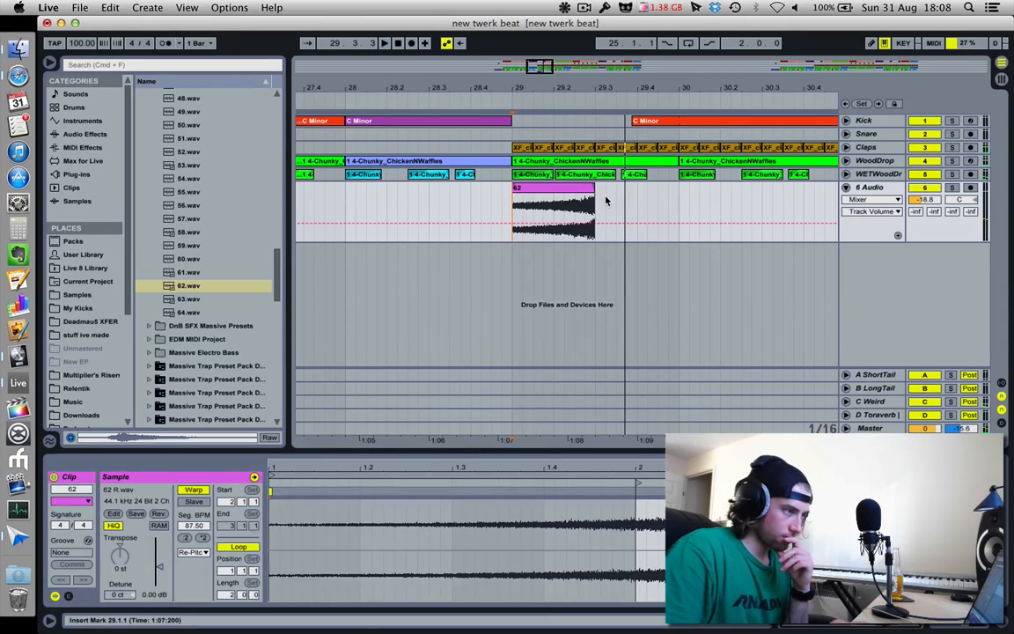
{"action": "key", "text": "space"}
{"action": "left_click", "coordinate": [590, 201]}
{"action": "left_click", "coordinate": [526, 184]}
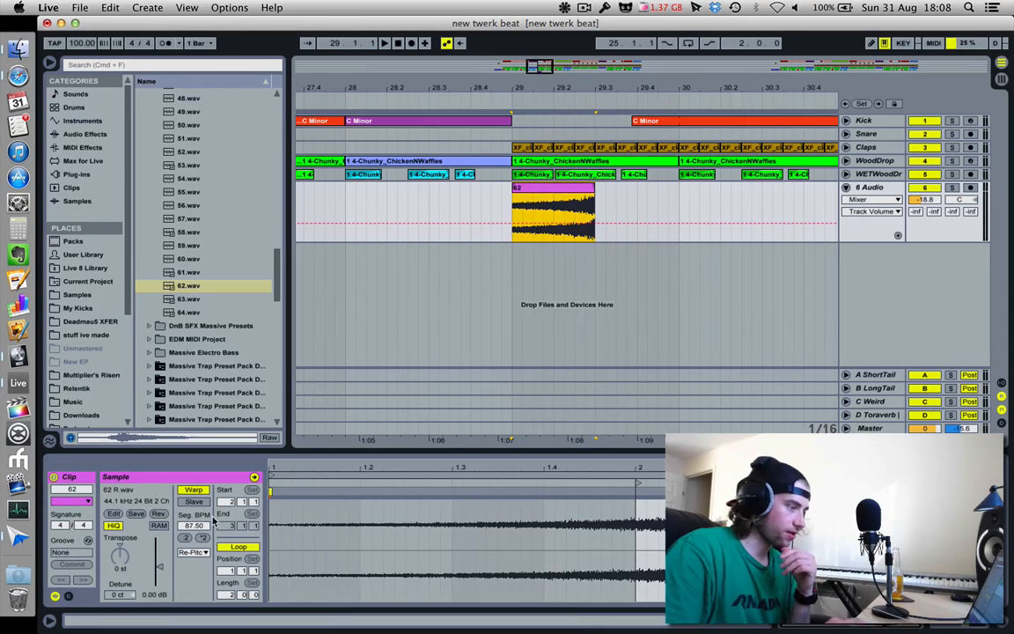
{"action": "left_click", "coordinate": [158, 515]}
{"action": "key", "text": "space"}
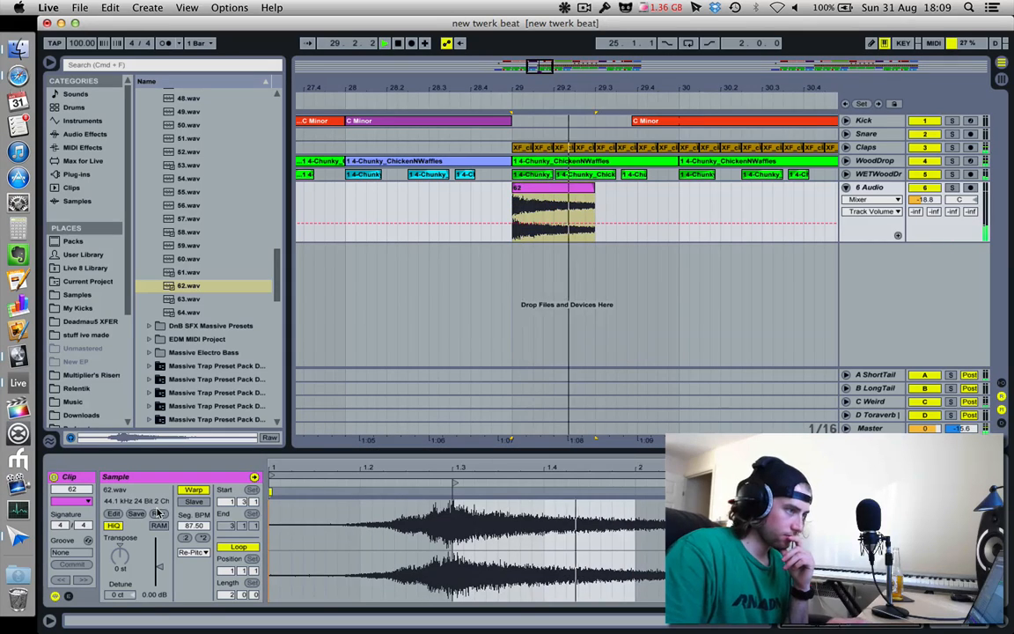
{"action": "left_click", "coordinate": [337, 202]}
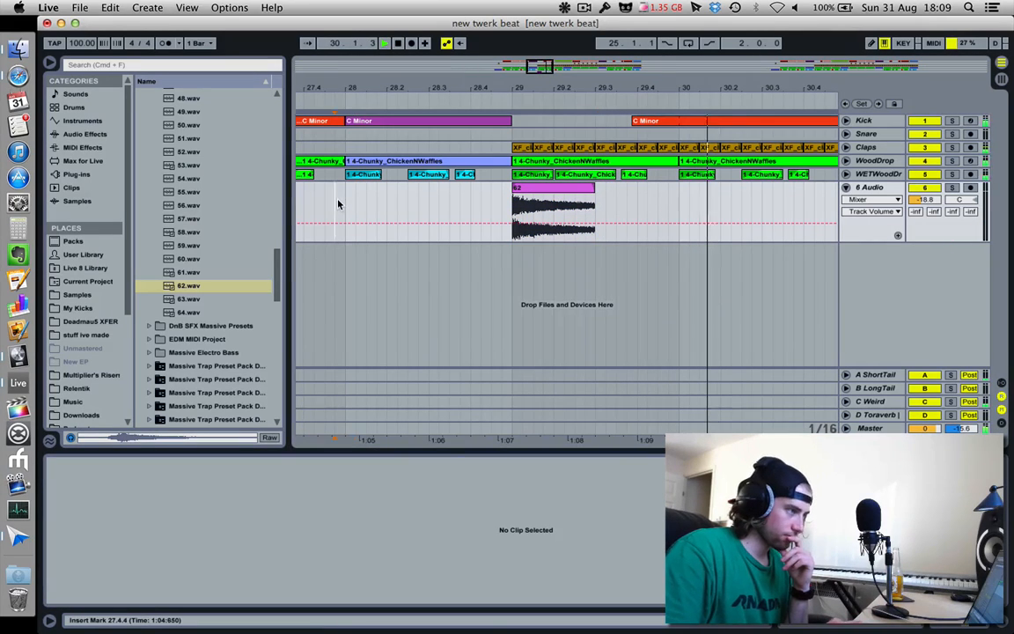
{"action": "key", "text": "space"}
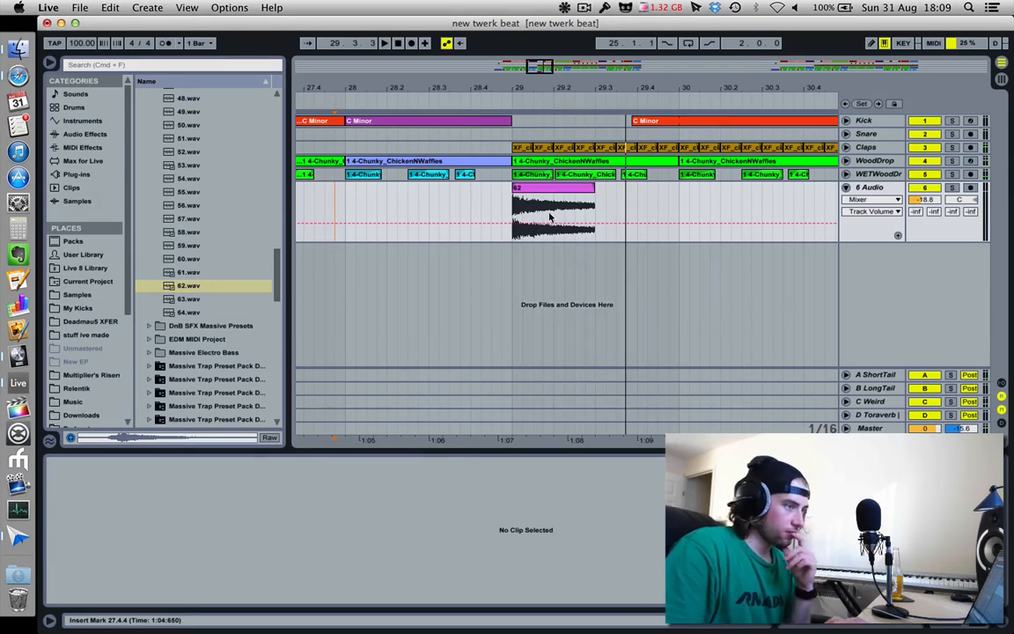
Split clip 62 at 29.2.1, reverse its second half, and play from 28.3.2.
{"action": "key", "text": "space"}
{"action": "left_click_drag", "start_coordinate": [554, 217], "coordinate": [522, 217]}
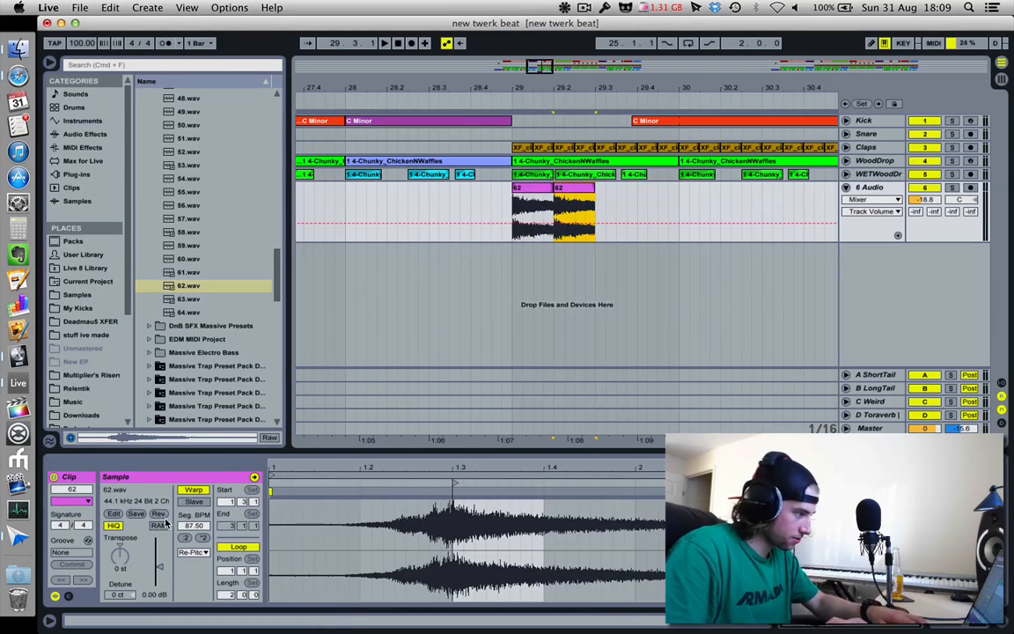
{"action": "left_click", "coordinate": [436, 195]}
{"action": "key", "text": "space"}
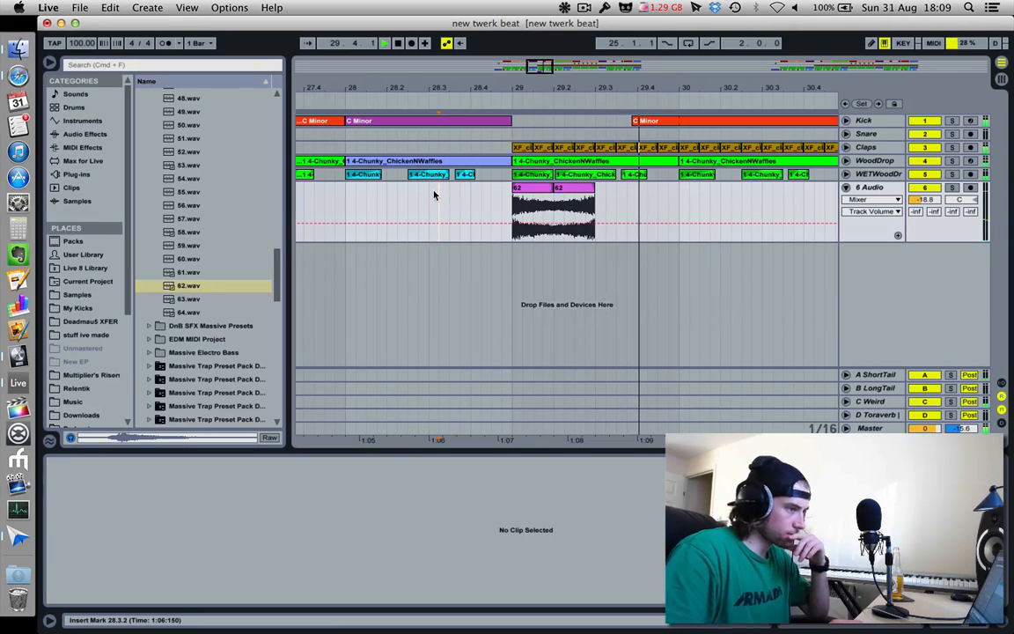
{"action": "left_click", "coordinate": [471, 194]}
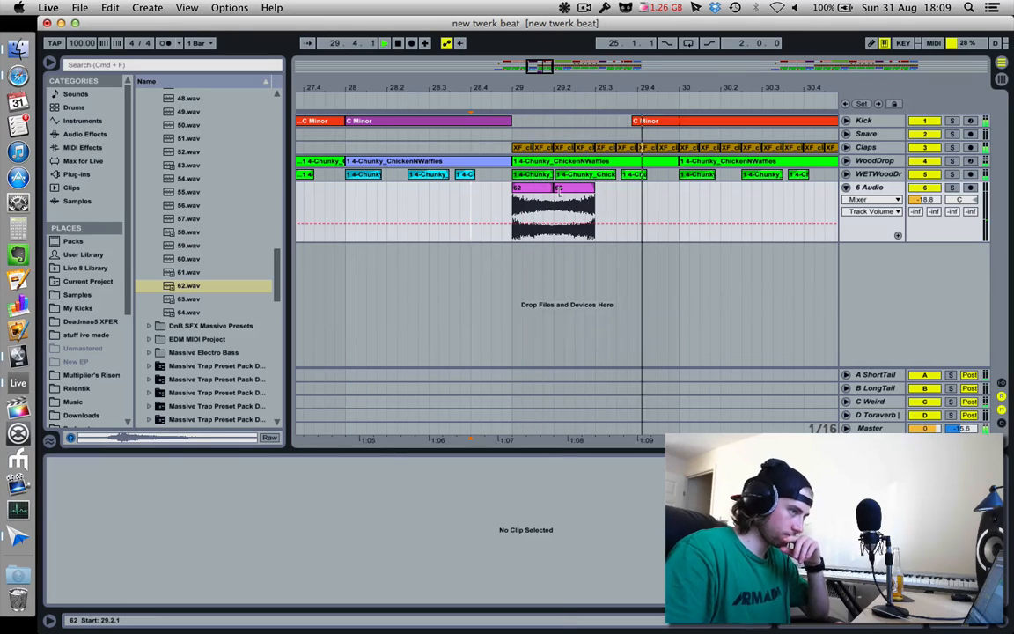
Extend the forward part of clip 62 over the reversed part to 29.2.4 and play from 28.2.4.
{"action": "left_click", "coordinate": [516, 203]}
{"action": "key", "text": "space"}
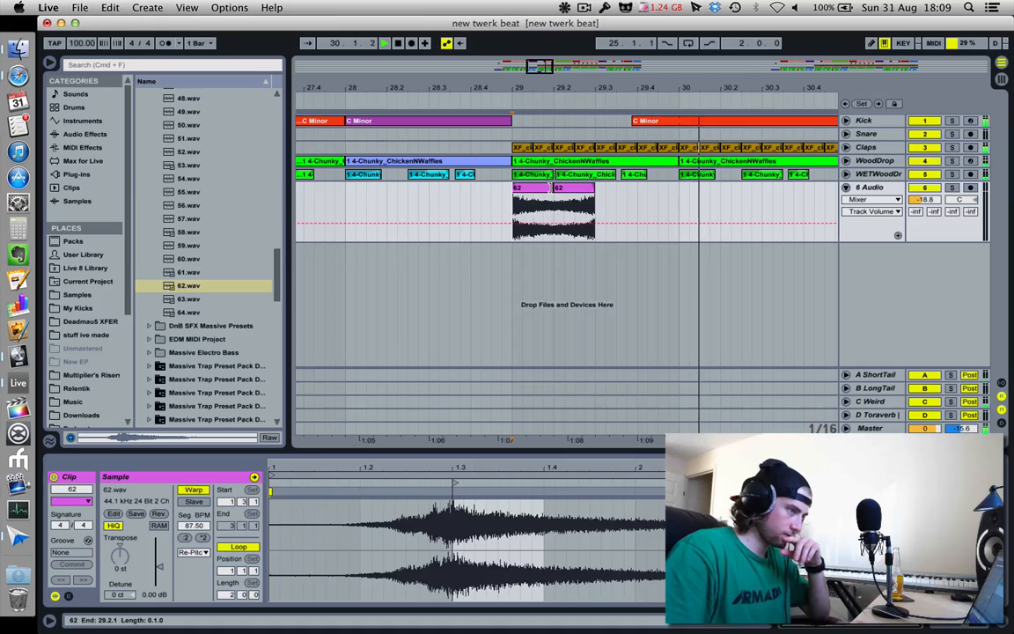
{"action": "key", "text": "space"}
{"action": "key", "text": "space"}
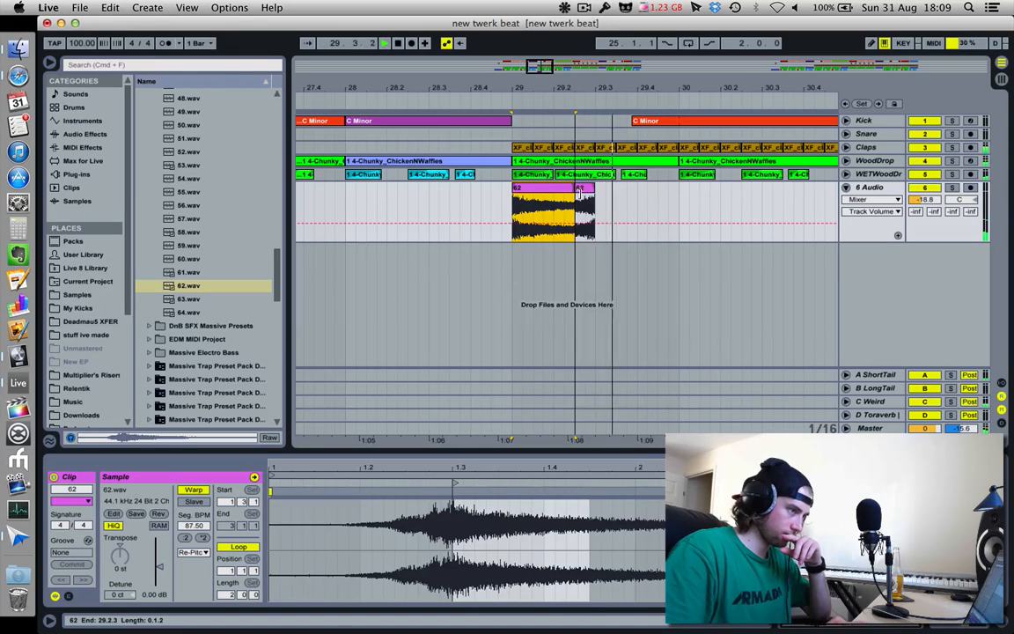
{"action": "left_click", "coordinate": [510, 207]}
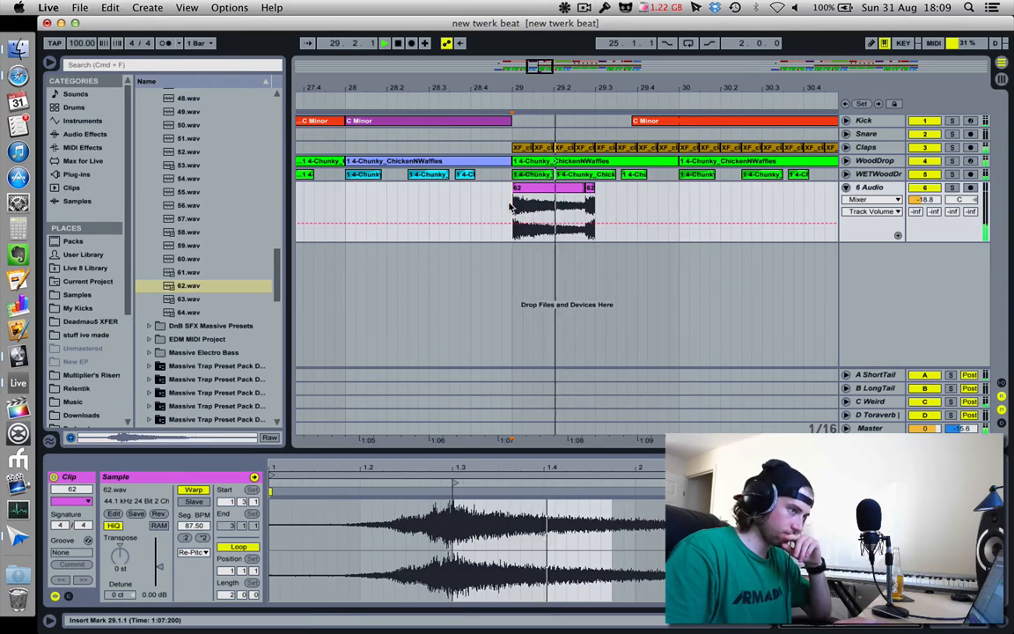
{"action": "left_click", "coordinate": [420, 211]}
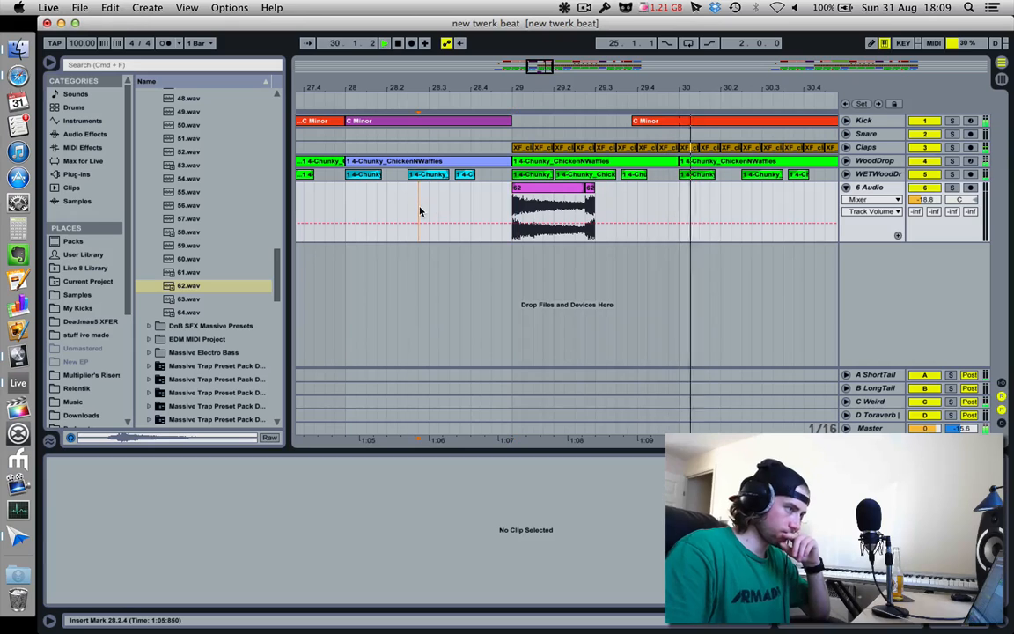
{"action": "key", "text": "space"}
{"action": "key", "text": "space"}
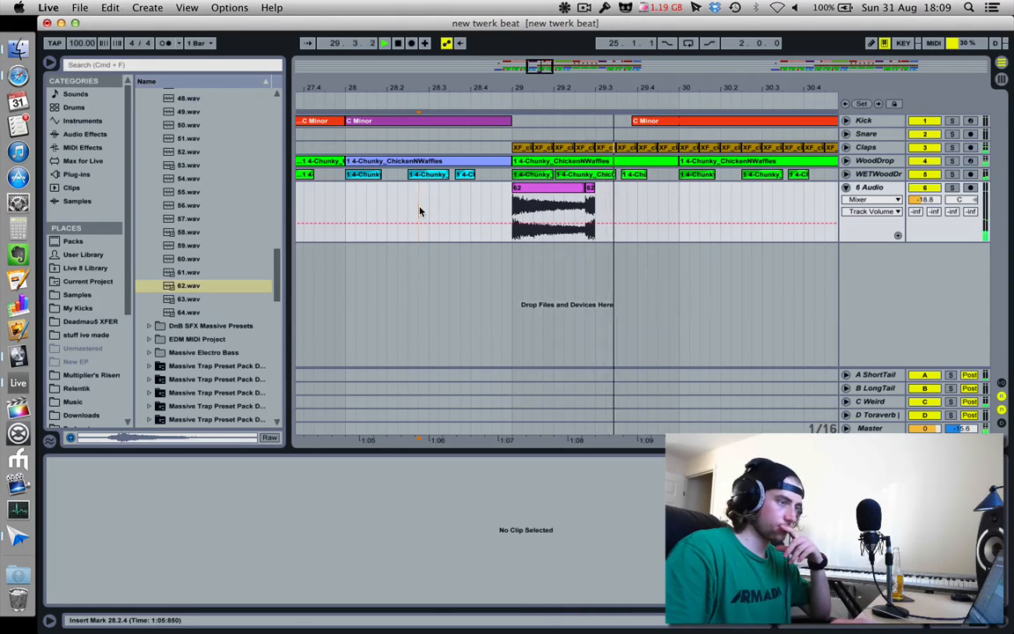
Shorten the forward part of clip 62 to end at 29.2.3 and play from 28.3.3.
{"action": "key", "text": "space"}
{"action": "left_click_drag", "start_coordinate": [583, 189], "coordinate": [578, 191]}
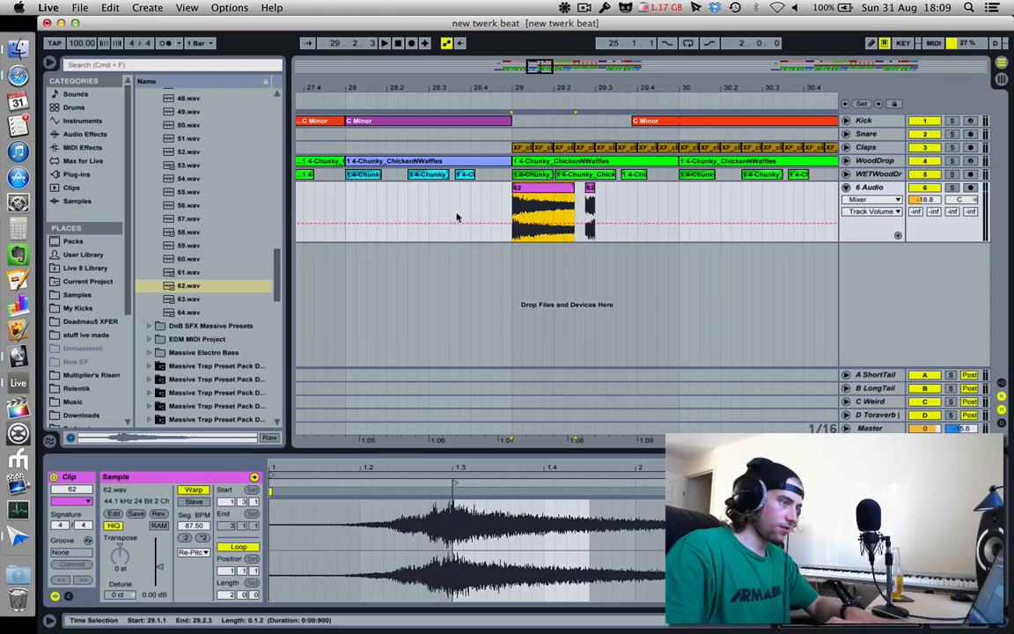
{"action": "left_click", "coordinate": [450, 209]}
{"action": "key", "text": "space"}
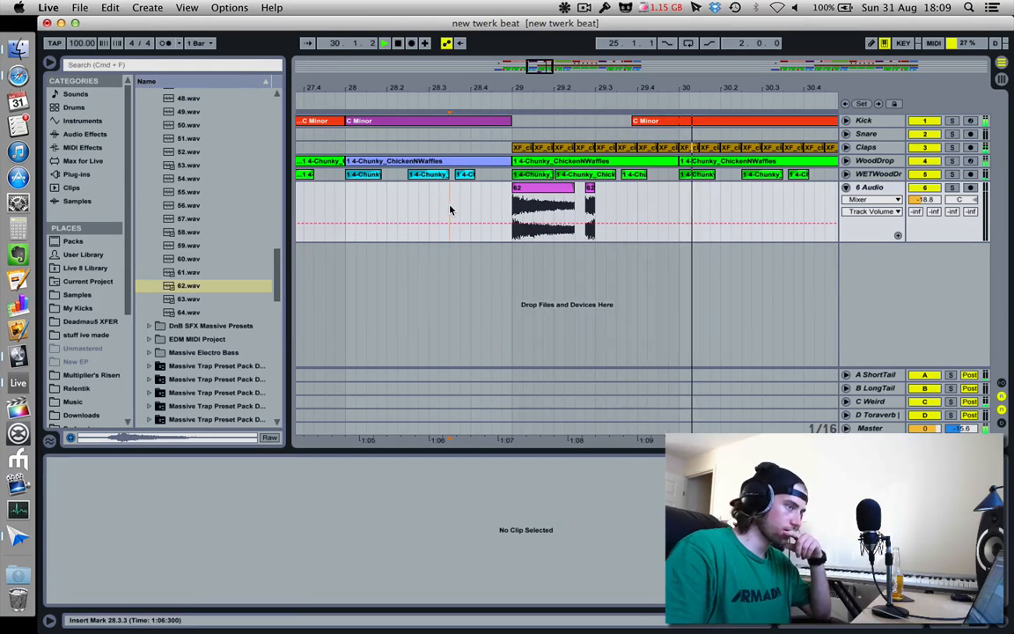
Move the short reversed piece of clip 62 to start at 29.3.1 and play the section from bar 28.
{"action": "left_click", "coordinate": [590, 189]}
{"action": "left_click_drag", "start_coordinate": [591, 192], "coordinate": [602, 191]}
{"action": "left_click", "coordinate": [495, 201]}
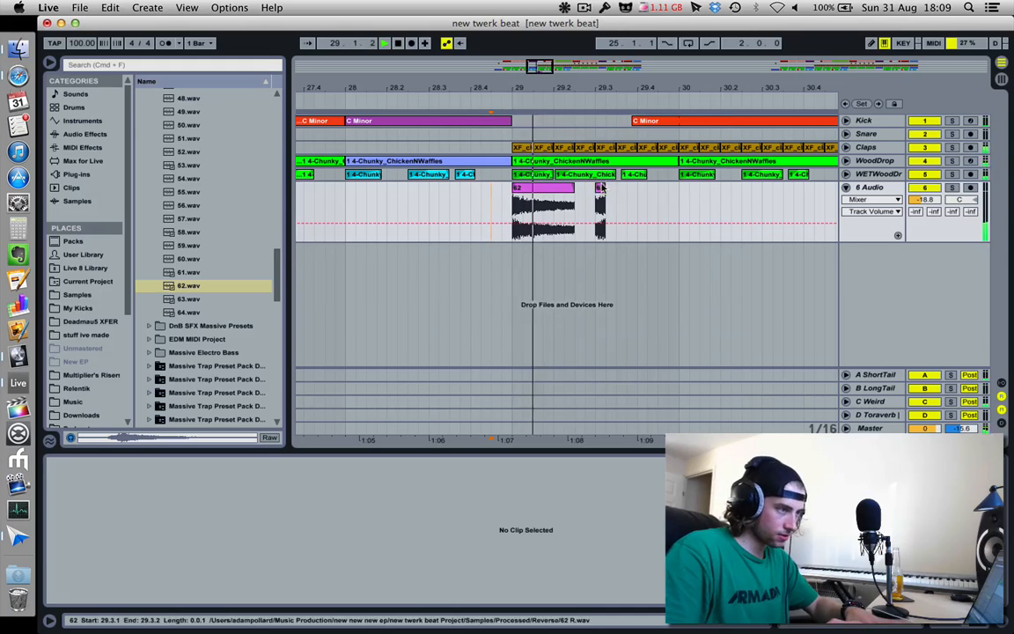
{"action": "mouse_move", "coordinate": [602, 187]}
{"action": "left_mouse_down"}
{"action": "mouse_move", "coordinate": [610, 191]}
{"action": "mouse_move", "coordinate": [602, 191]}
{"action": "left_mouse_up"}
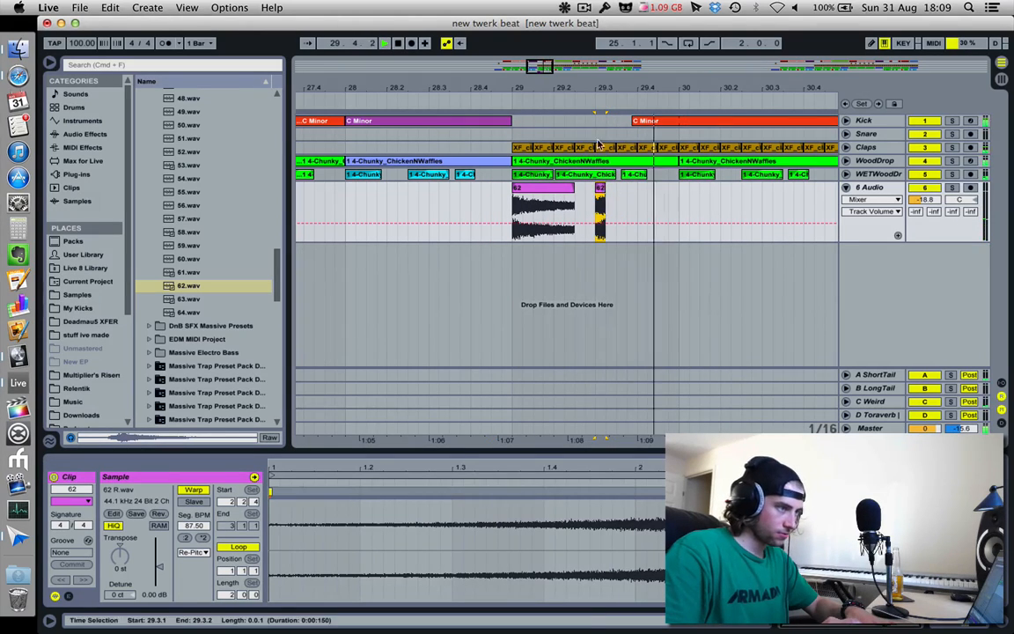
Play the section from 28.2.4, dismissing the startup disk warning, and check the impact clips at bar 29.
{"action": "left_click", "coordinate": [424, 210]}
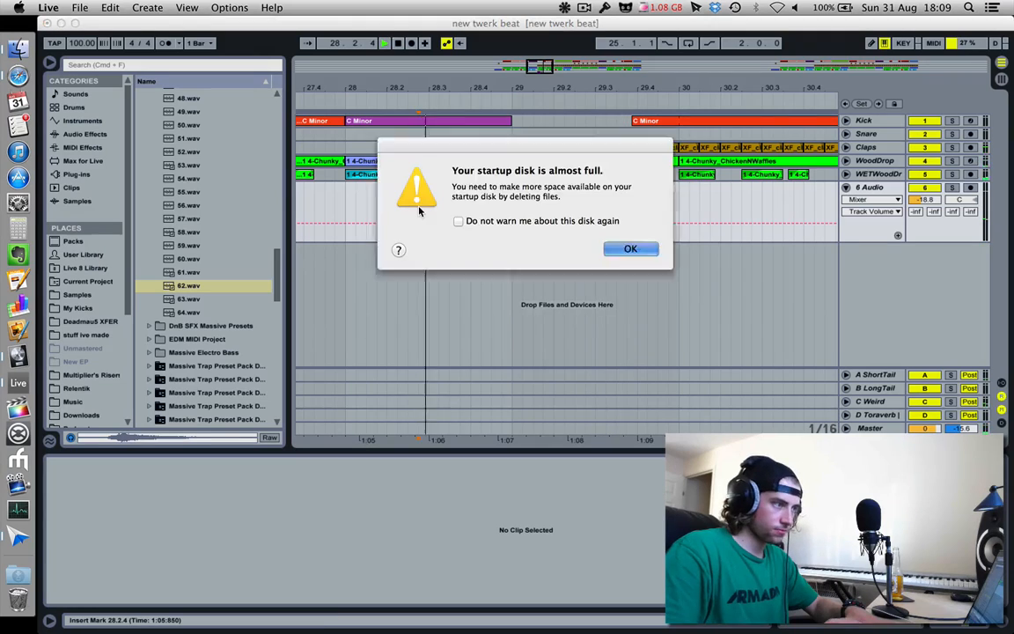
{"action": "left_click", "coordinate": [634, 250]}
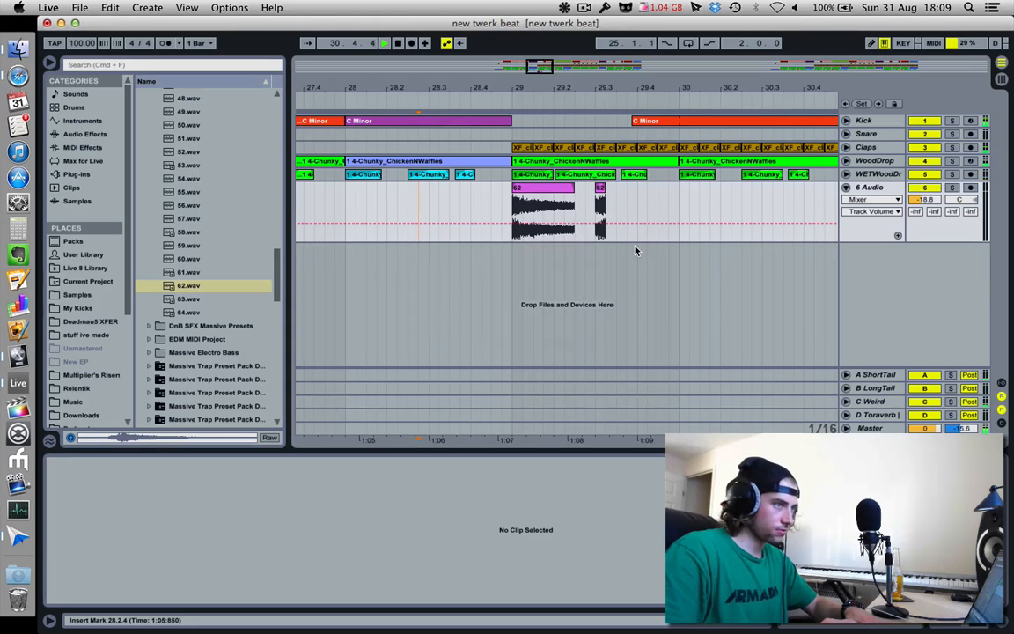
{"action": "left_click", "coordinate": [514, 203]}
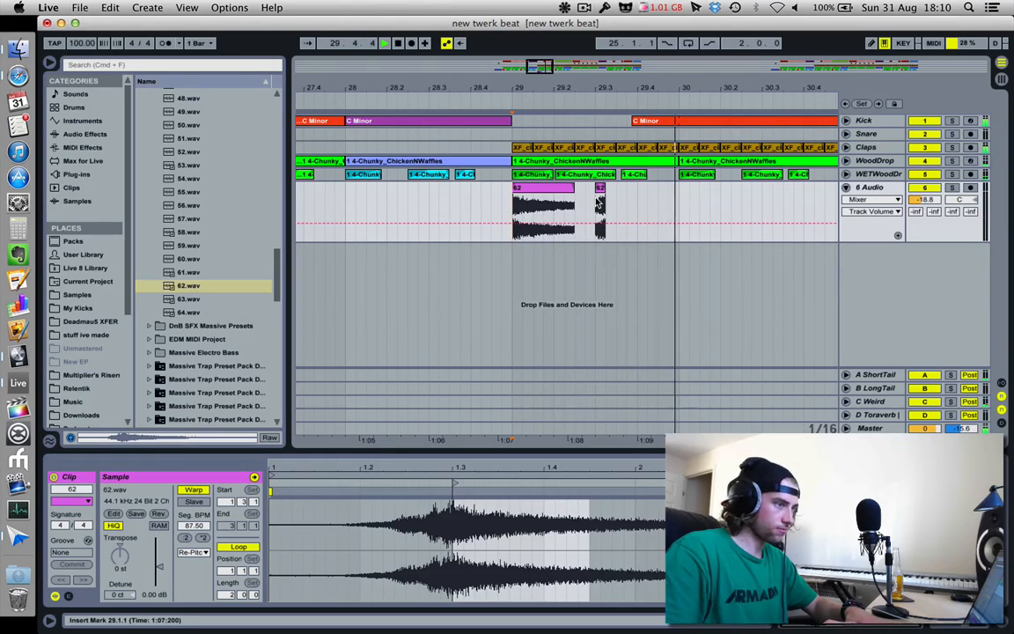
{"action": "left_click_drag", "start_coordinate": [592, 78], "coordinate": [592, 81]}
{"action": "key", "text": "space"}
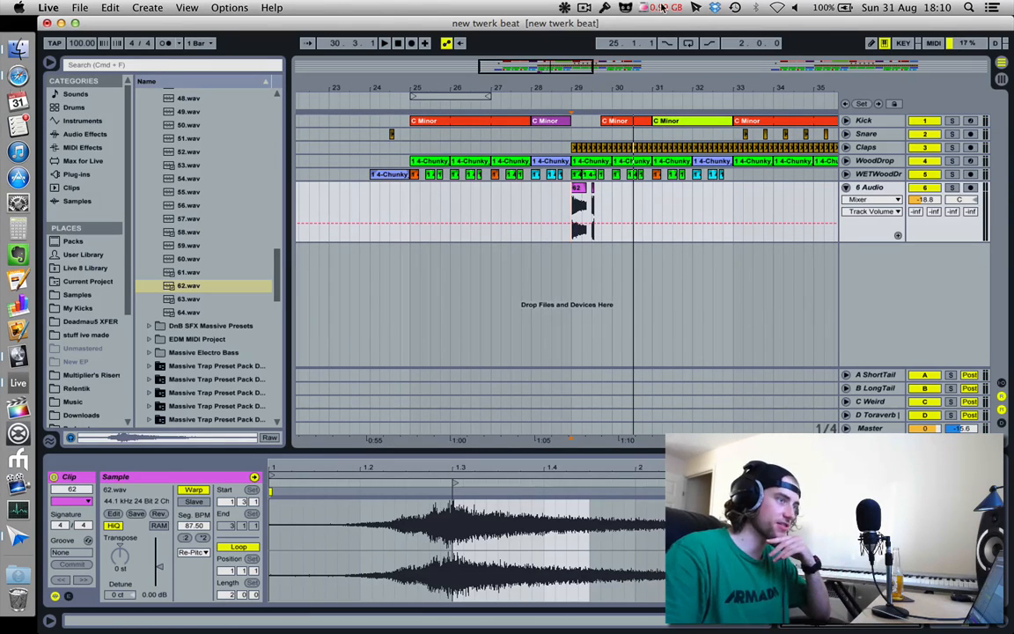
Play the section from 28.1.1 and rename the 6 Audio track as Noise.
{"action": "left_click", "coordinate": [581, 220]}
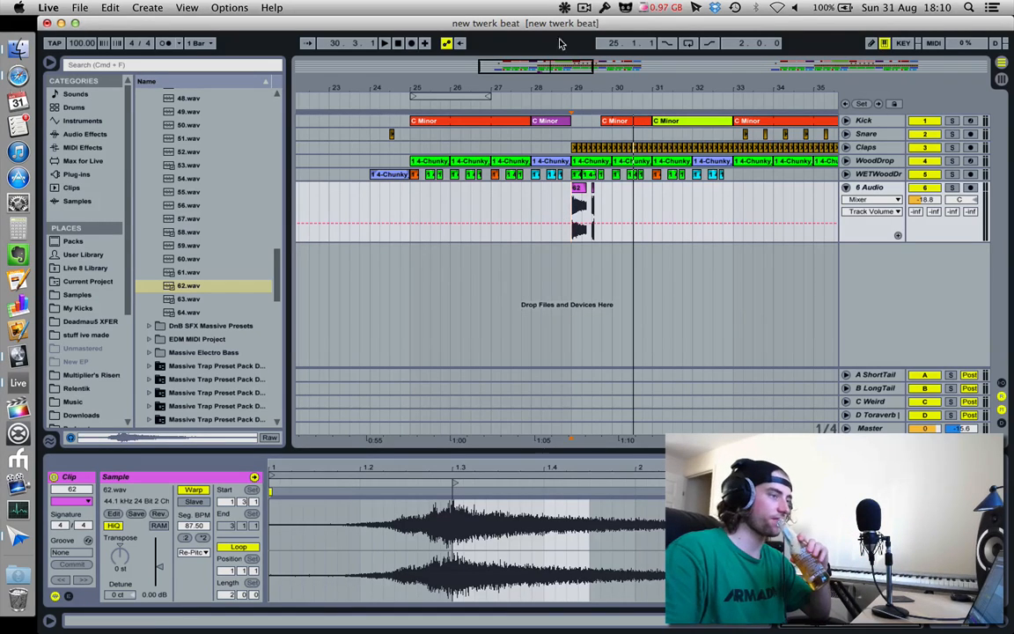
{"action": "left_click", "coordinate": [585, 7]}
{"action": "left_click", "coordinate": [556, 205]}
{"action": "left_click", "coordinate": [556, 205]}
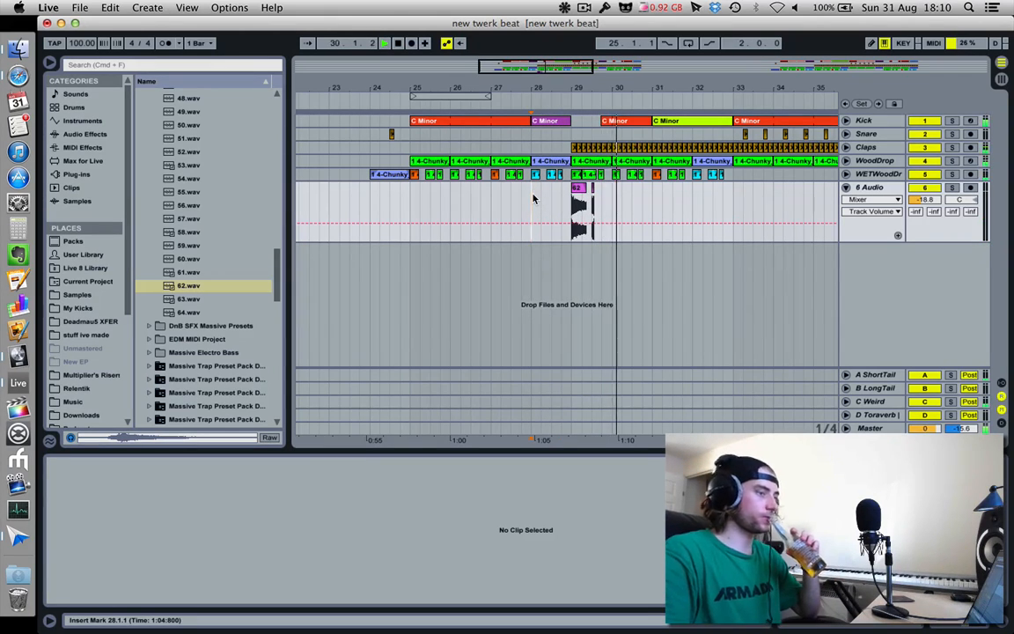
{"action": "left_click", "coordinate": [899, 192]}
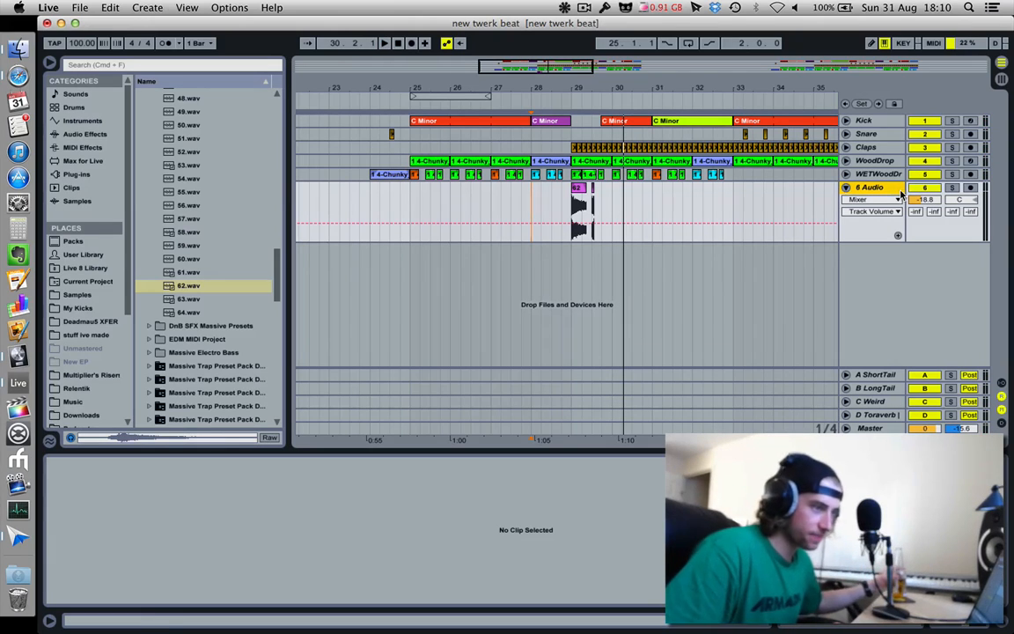
{"action": "key", "text": "super+r"}
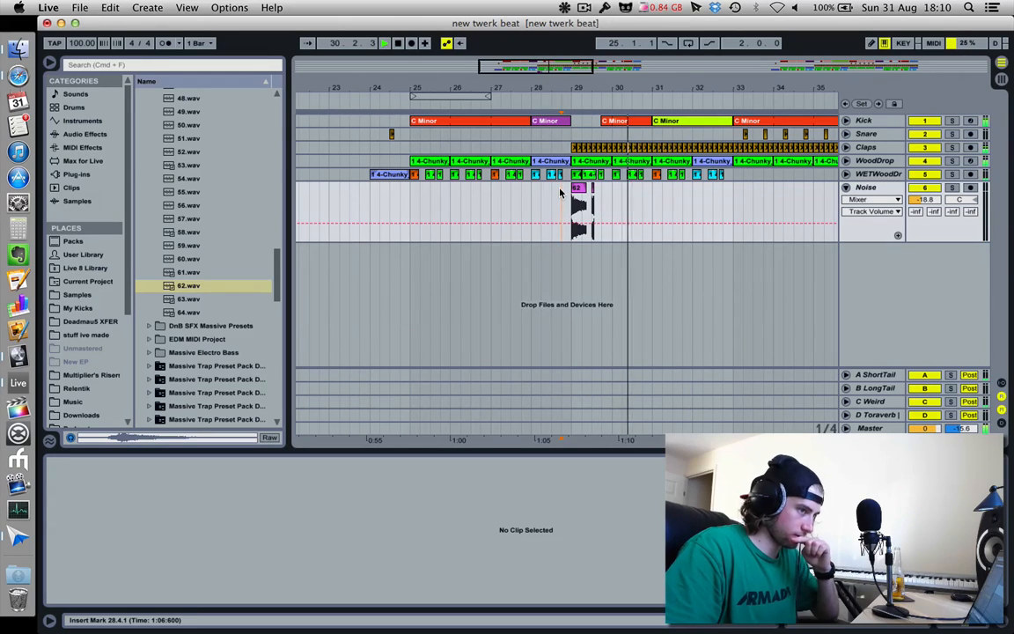
Set the Noise track's volume to -25.7 dB while replaying the section from 28.4.1.
{"action": "key", "text": "space"}
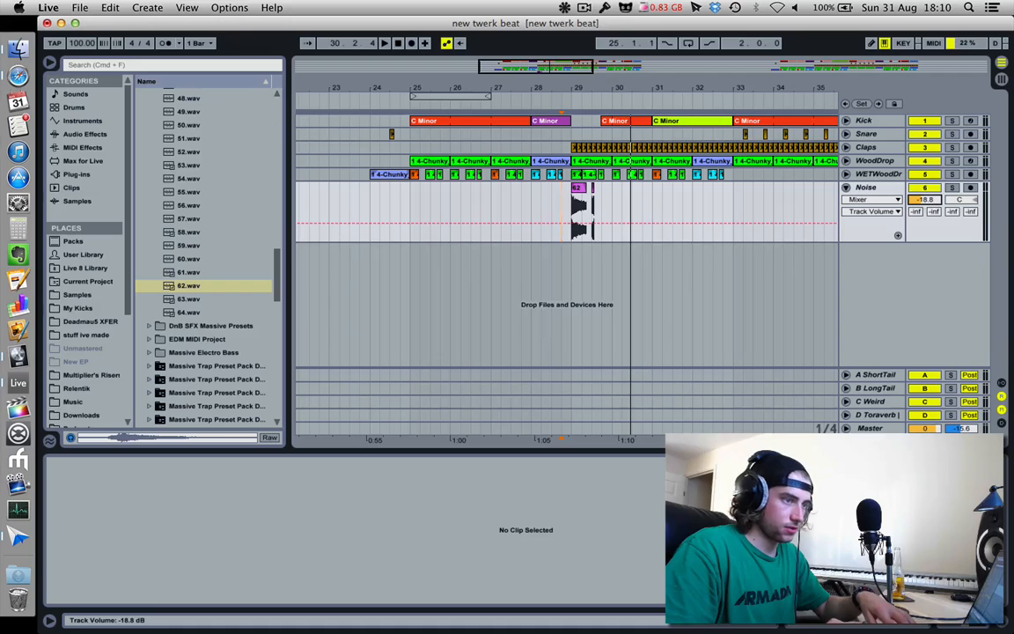
{"action": "key", "text": "space"}
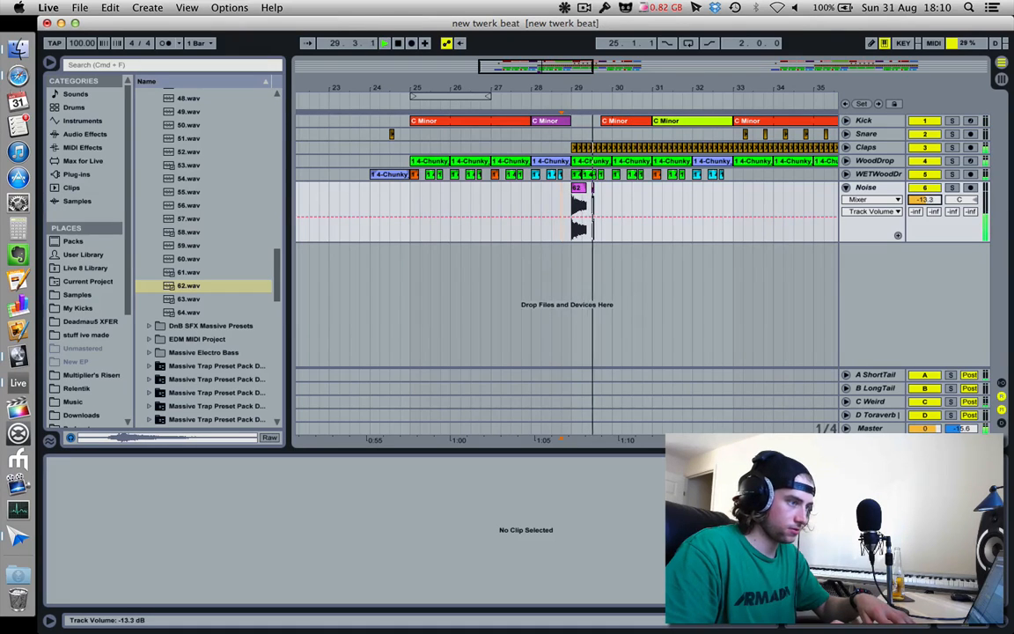
{"action": "mouse_move", "coordinate": [925, 200]}
{"action": "left_mouse_down"}
{"action": "mouse_move", "coordinate": [925, 224]}
{"action": "mouse_move", "coordinate": [924, 184]}
{"action": "mouse_move", "coordinate": [924, 208]}
{"action": "mouse_move", "coordinate": [922, 198]}
{"action": "left_mouse_up"}
{"action": "key", "text": "space"}
{"action": "key", "text": "space"}
{"action": "key", "text": "space"}
{"action": "key", "text": "space"}
{"action": "key", "text": "space"}
{"action": "key", "text": "space"}
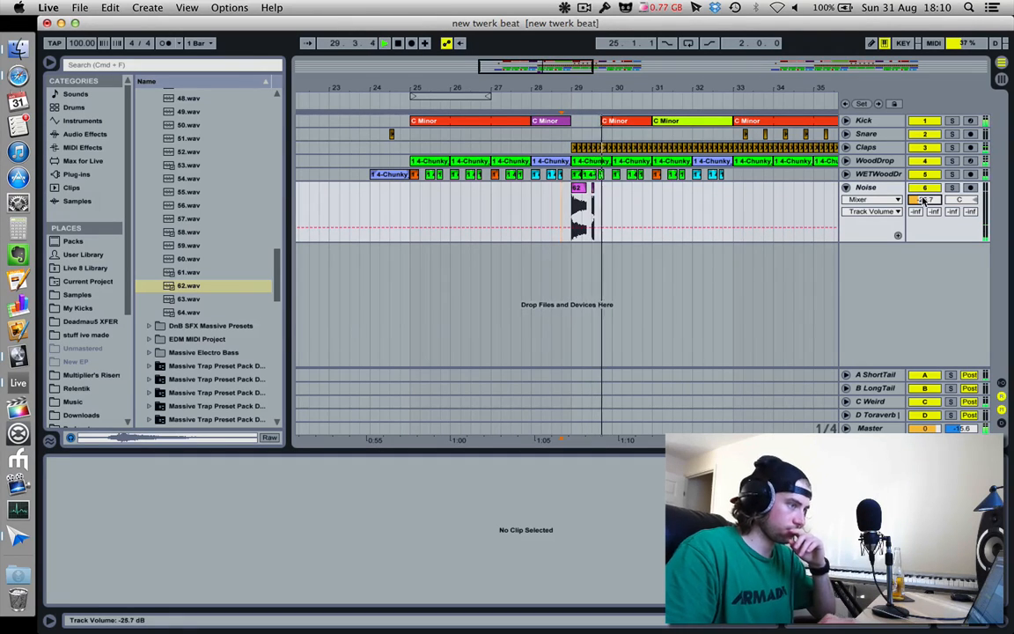
Play the drop from 27.4.1 to check the noise level, and fold the Noise track.
{"action": "left_click", "coordinate": [517, 201]}
{"action": "key", "text": "space"}
{"action": "key", "text": "space"}
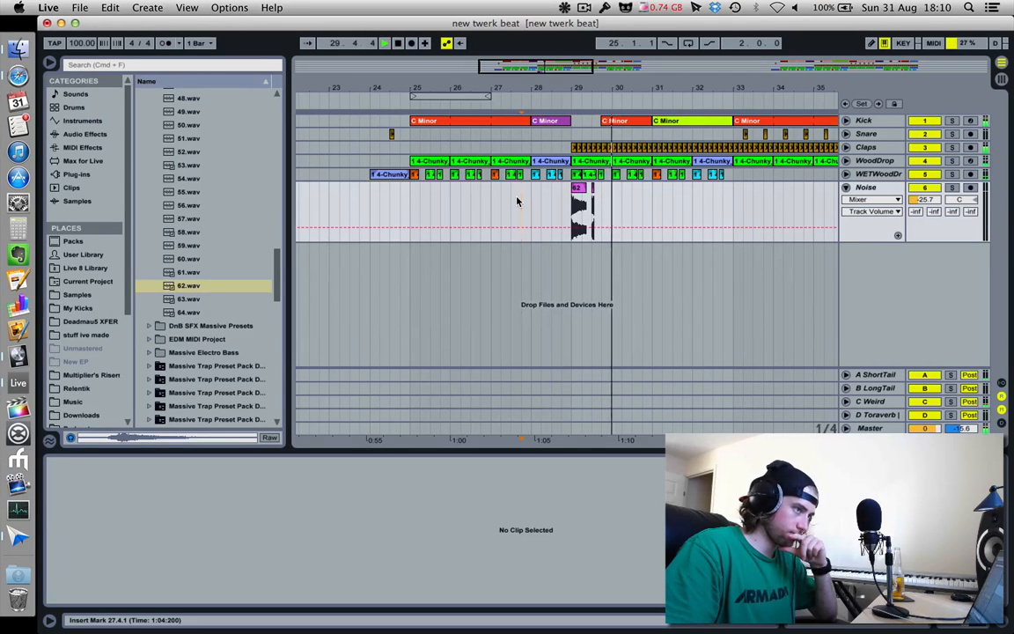
{"action": "key", "text": "space"}
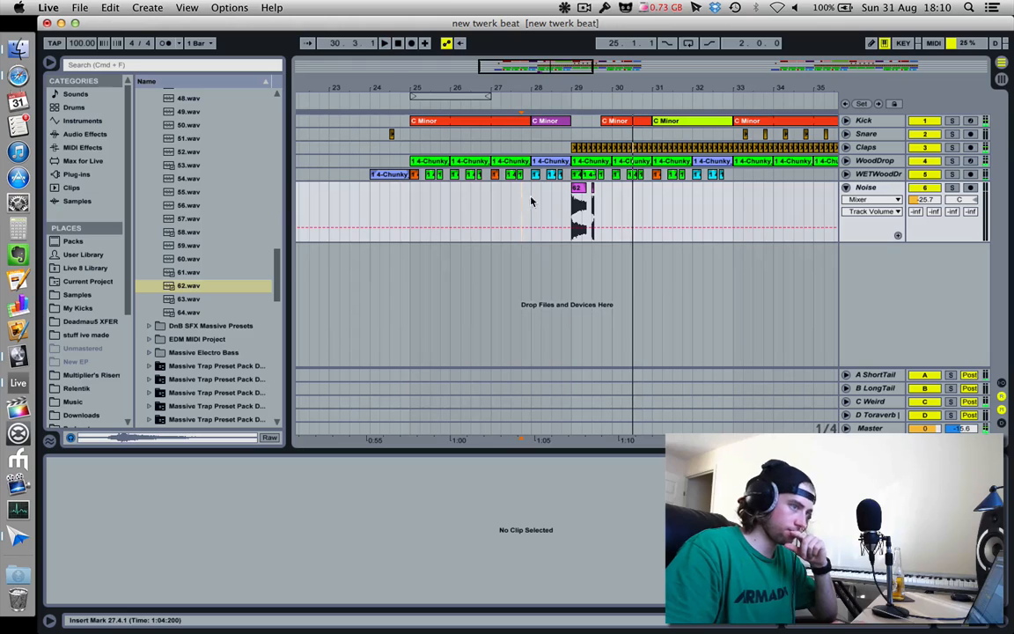
{"action": "left_click", "coordinate": [846, 187]}
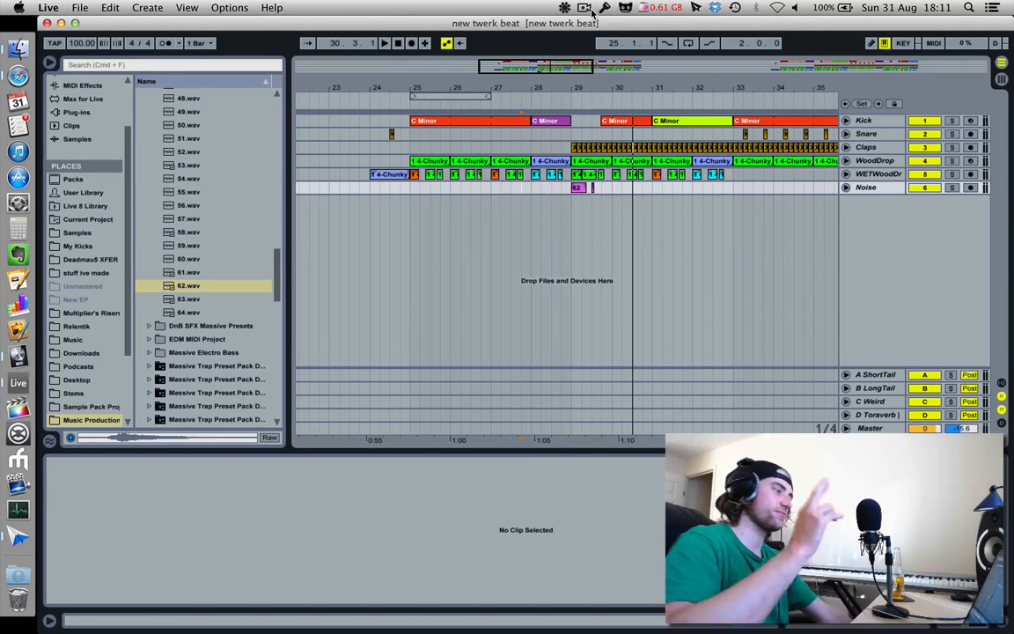
{"action": "left_click", "coordinate": [584, 8]}
{"action": "left_click", "coordinate": [598, 9]}
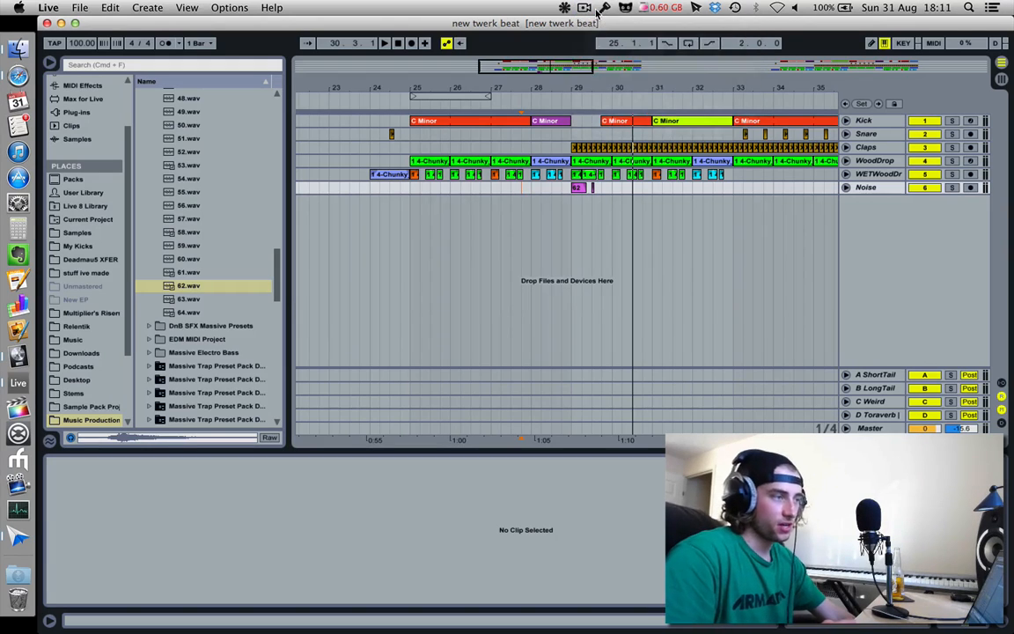
{"action": "left_click", "coordinate": [584, 8]}
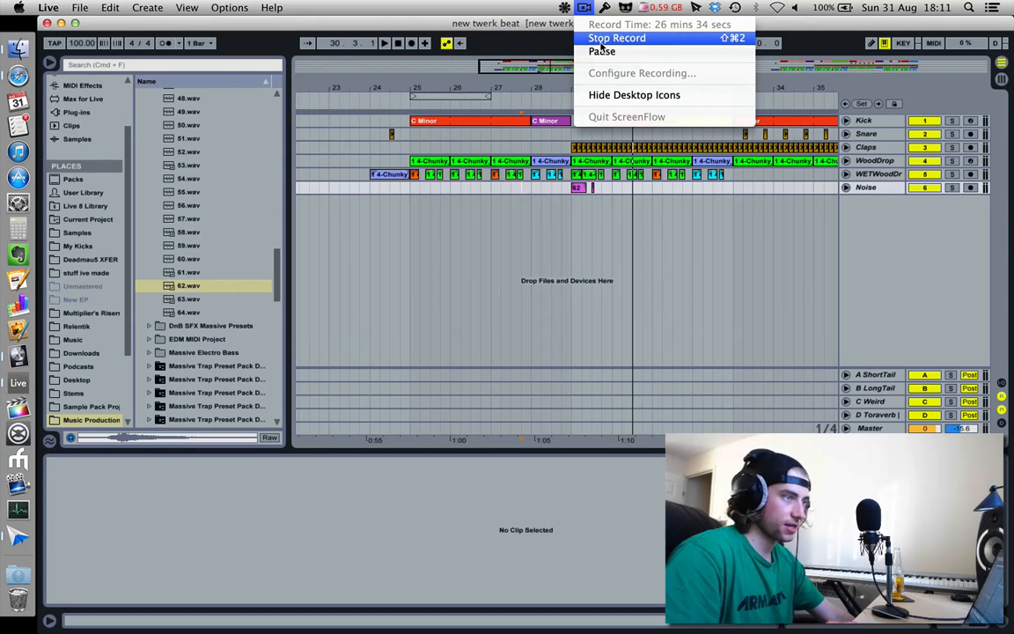